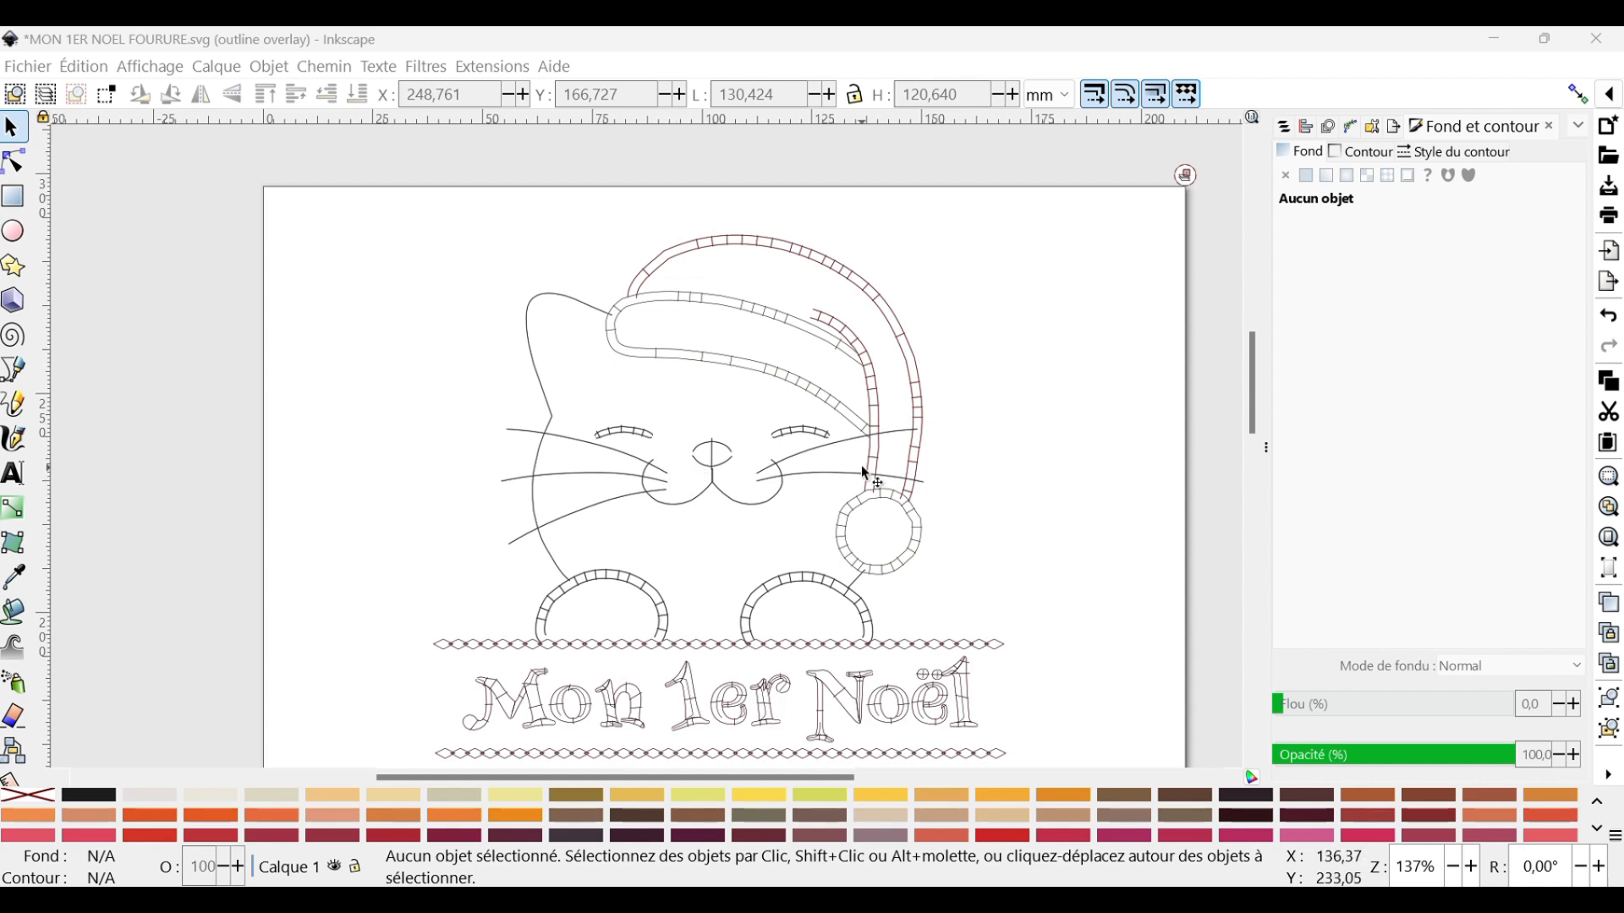
Open the Ink/Stitch parameters for the red satin column outlining the cat's hat.
left_click(800, 249)
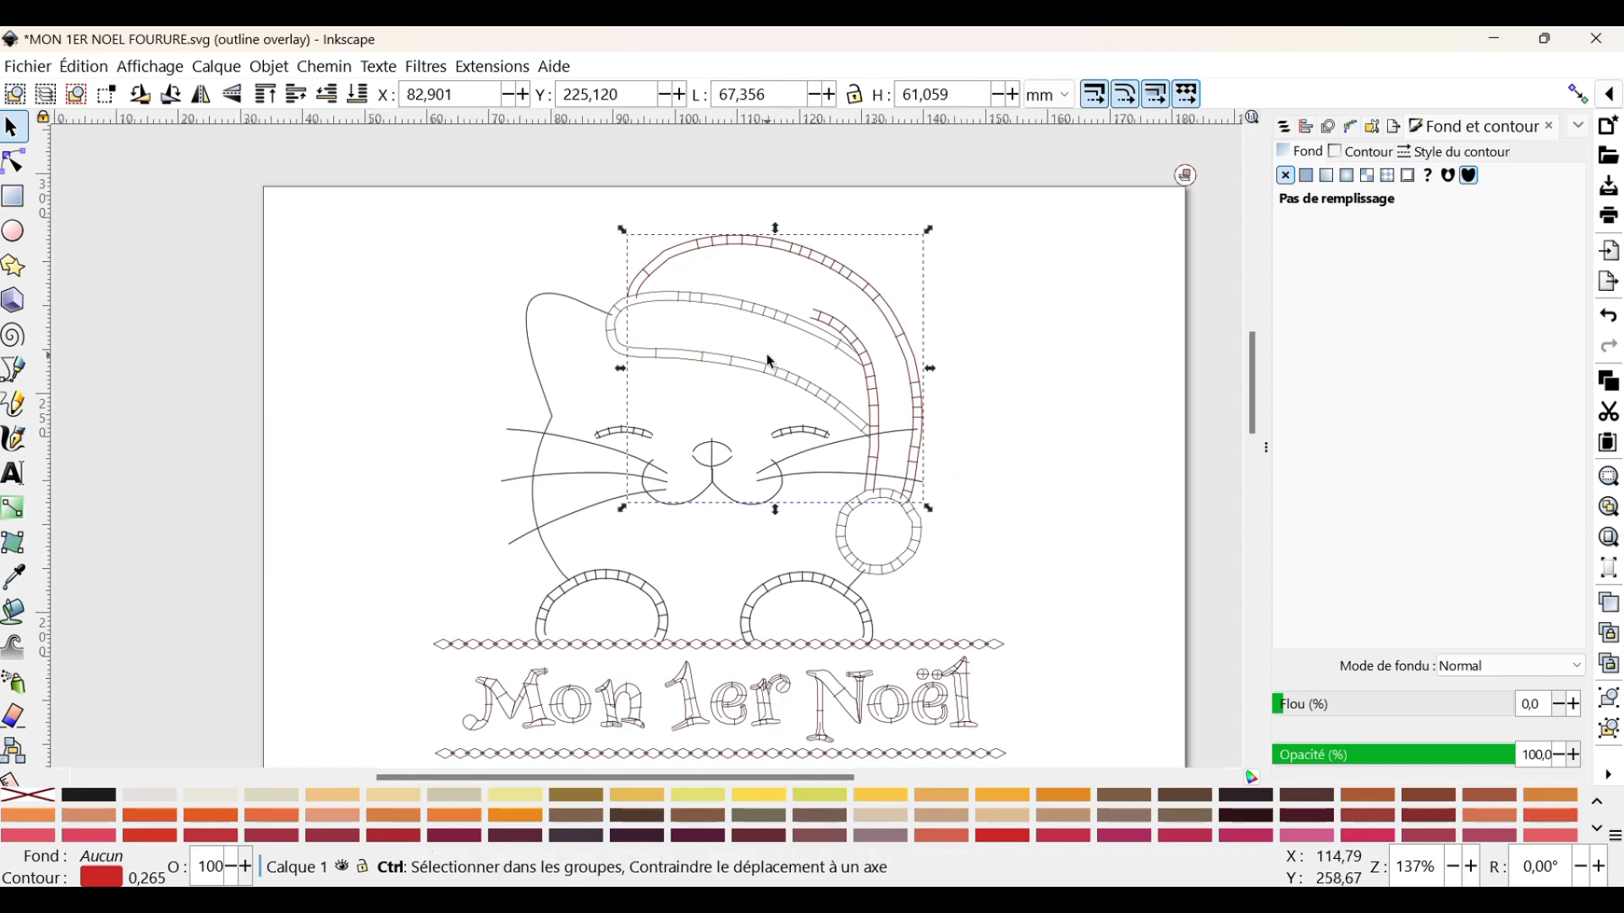
scroll(771, 364, "up", 3)
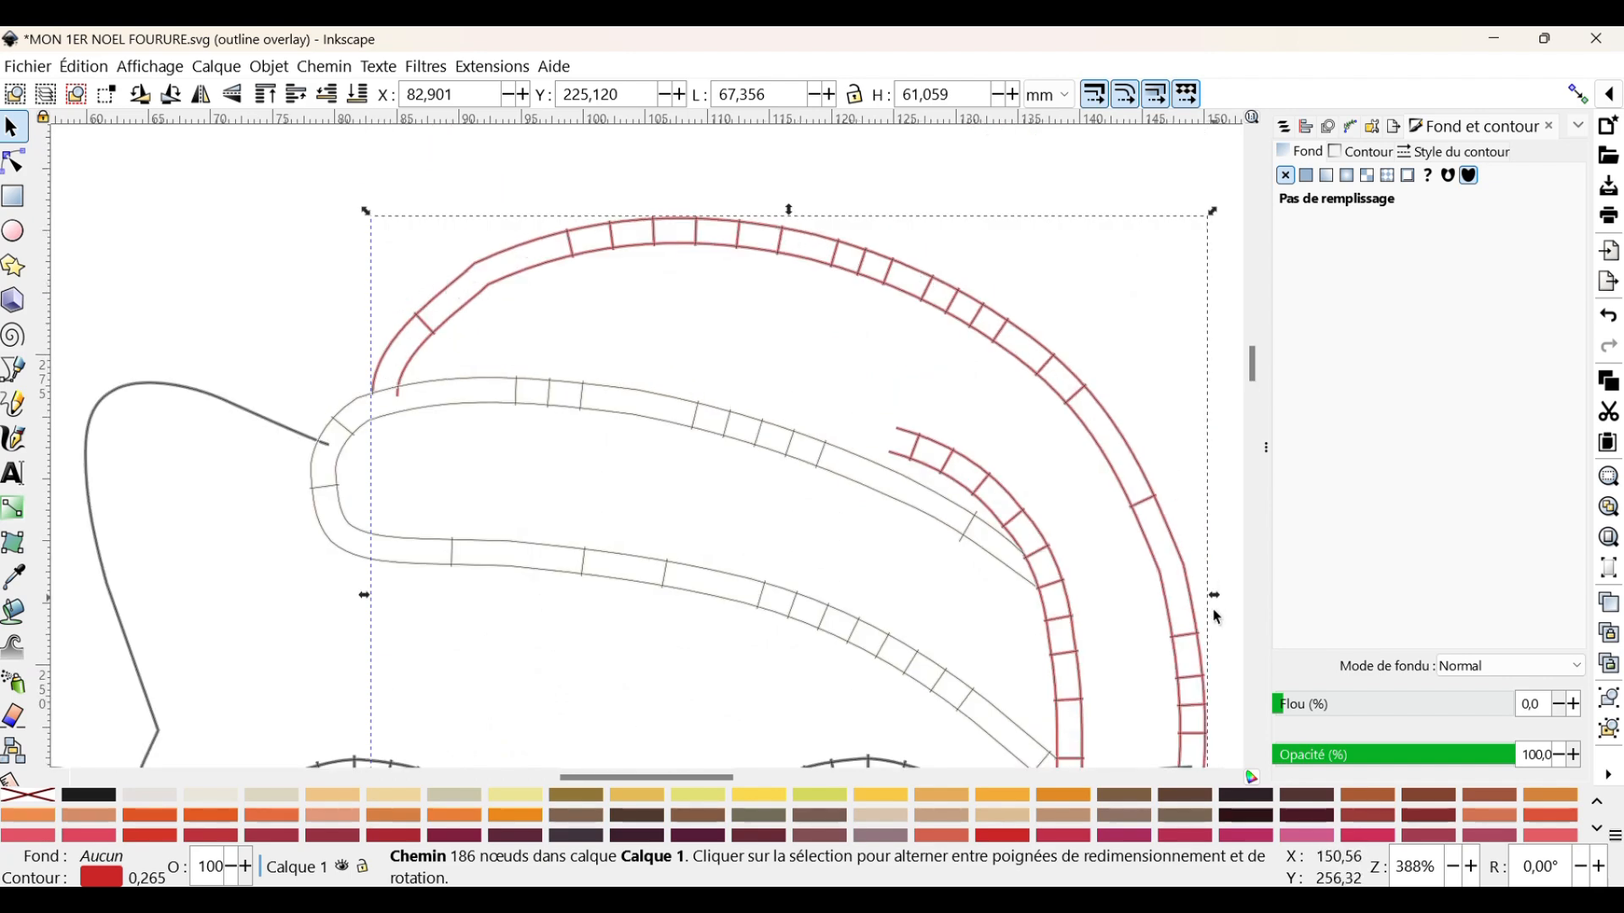
left_click(1487, 152)
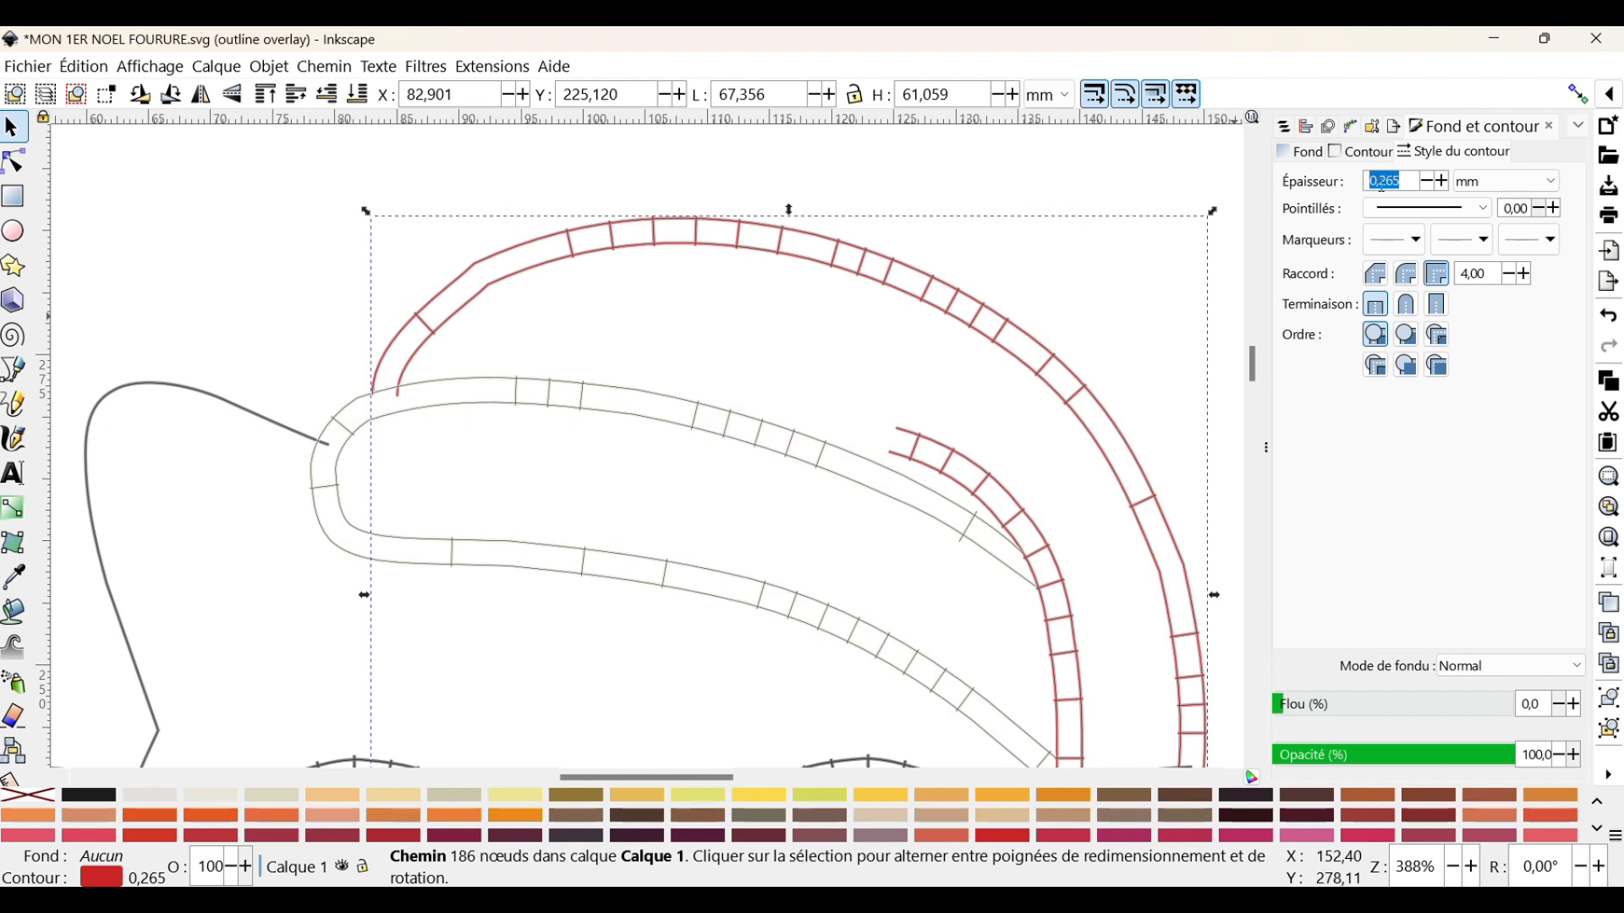
left_click(489, 75)
mouse_move(546, 389)
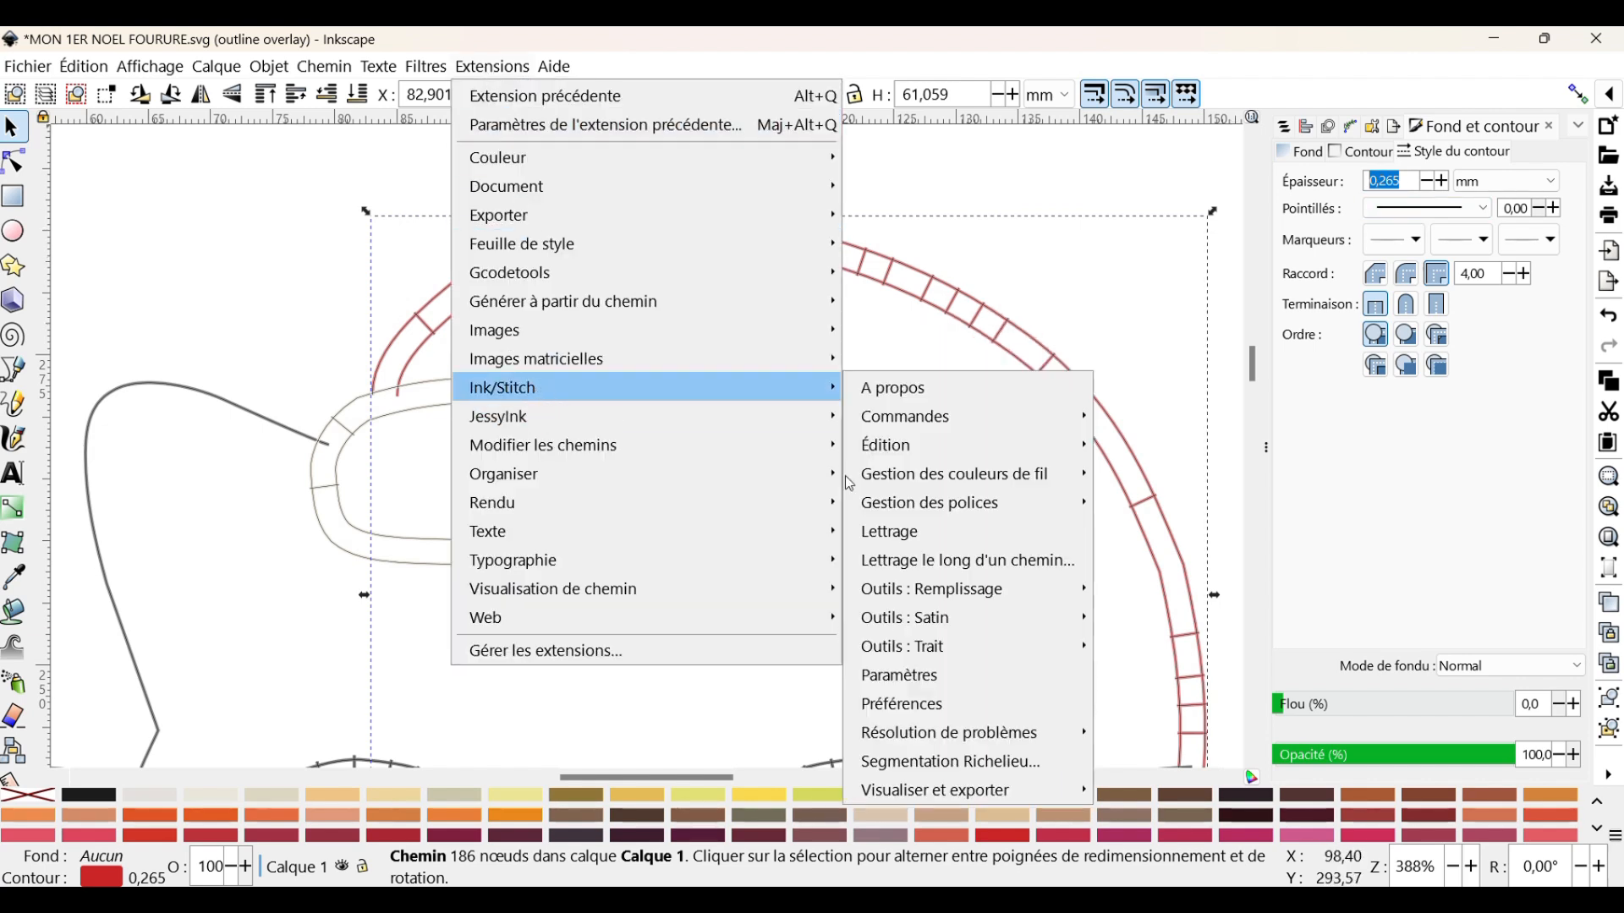
mouse_move(952, 622)
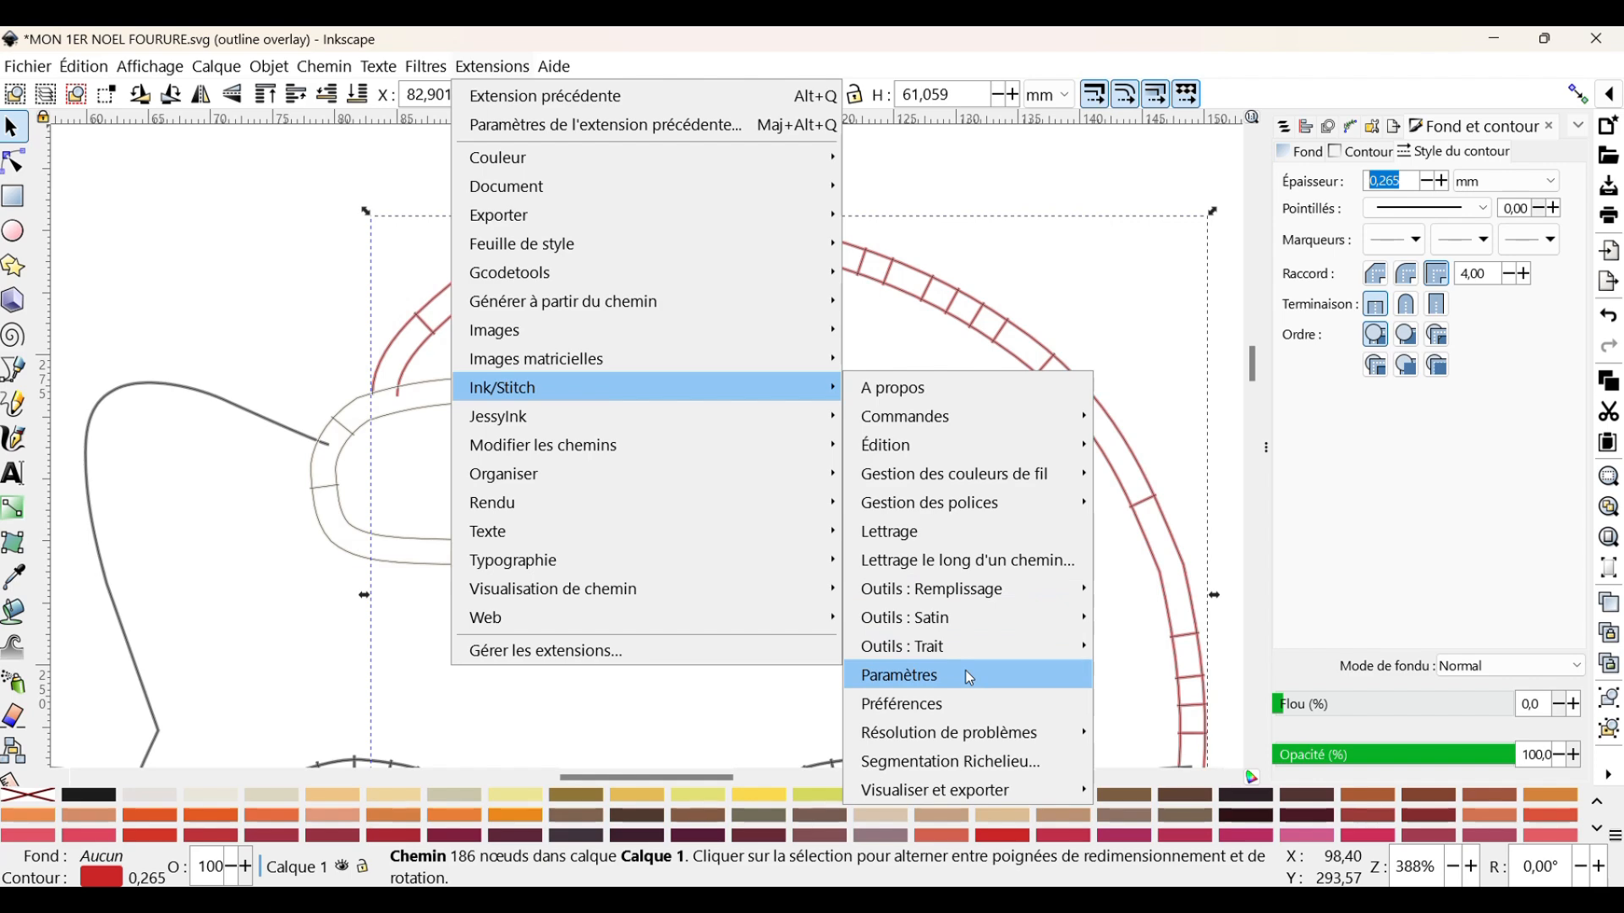
left_click(970, 678)
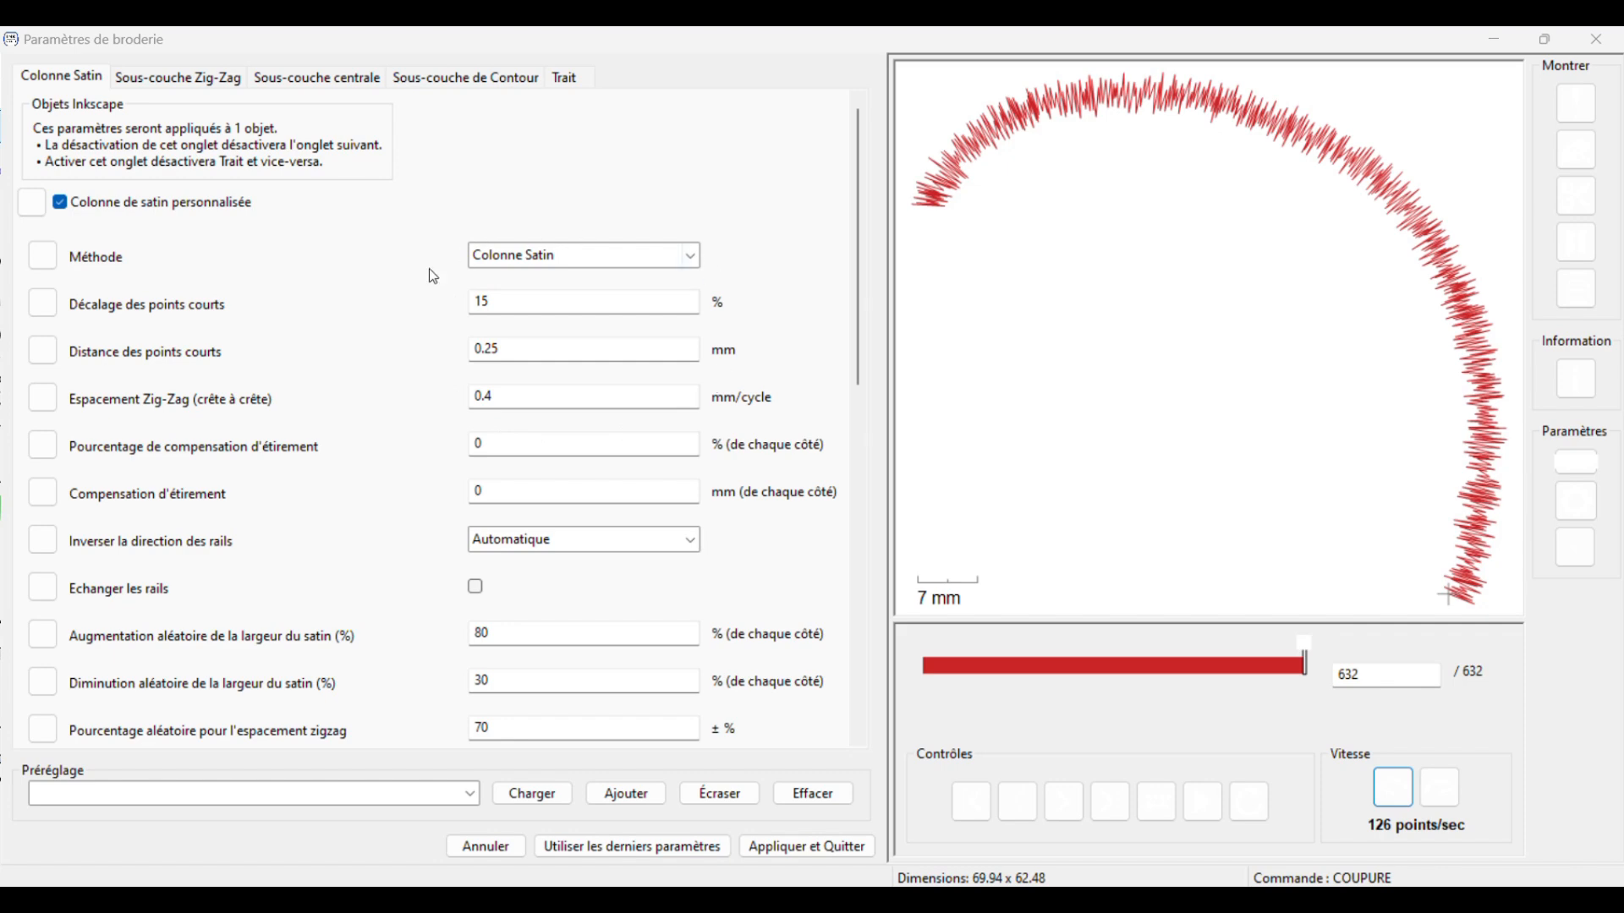
Try a peak-to-peak zig-zag spacing of 0.9 mm for the satin column, and restore it to 0.4 mm.
left_click(506, 398)
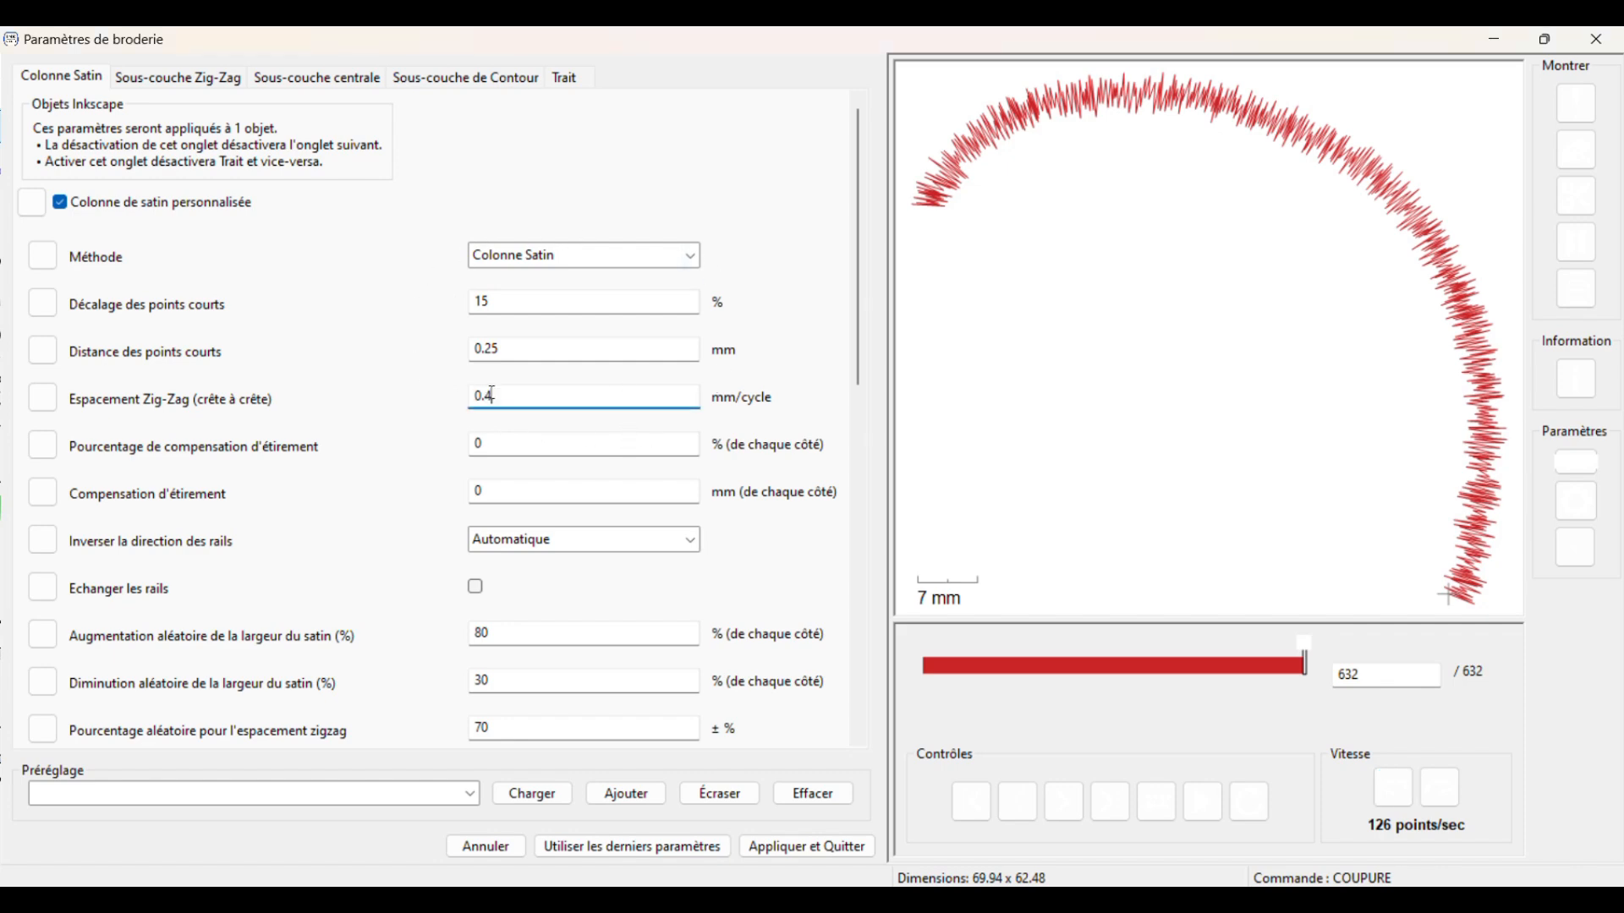
key("BackSpace")
type("ç")
key("BackSpace")
type("9")
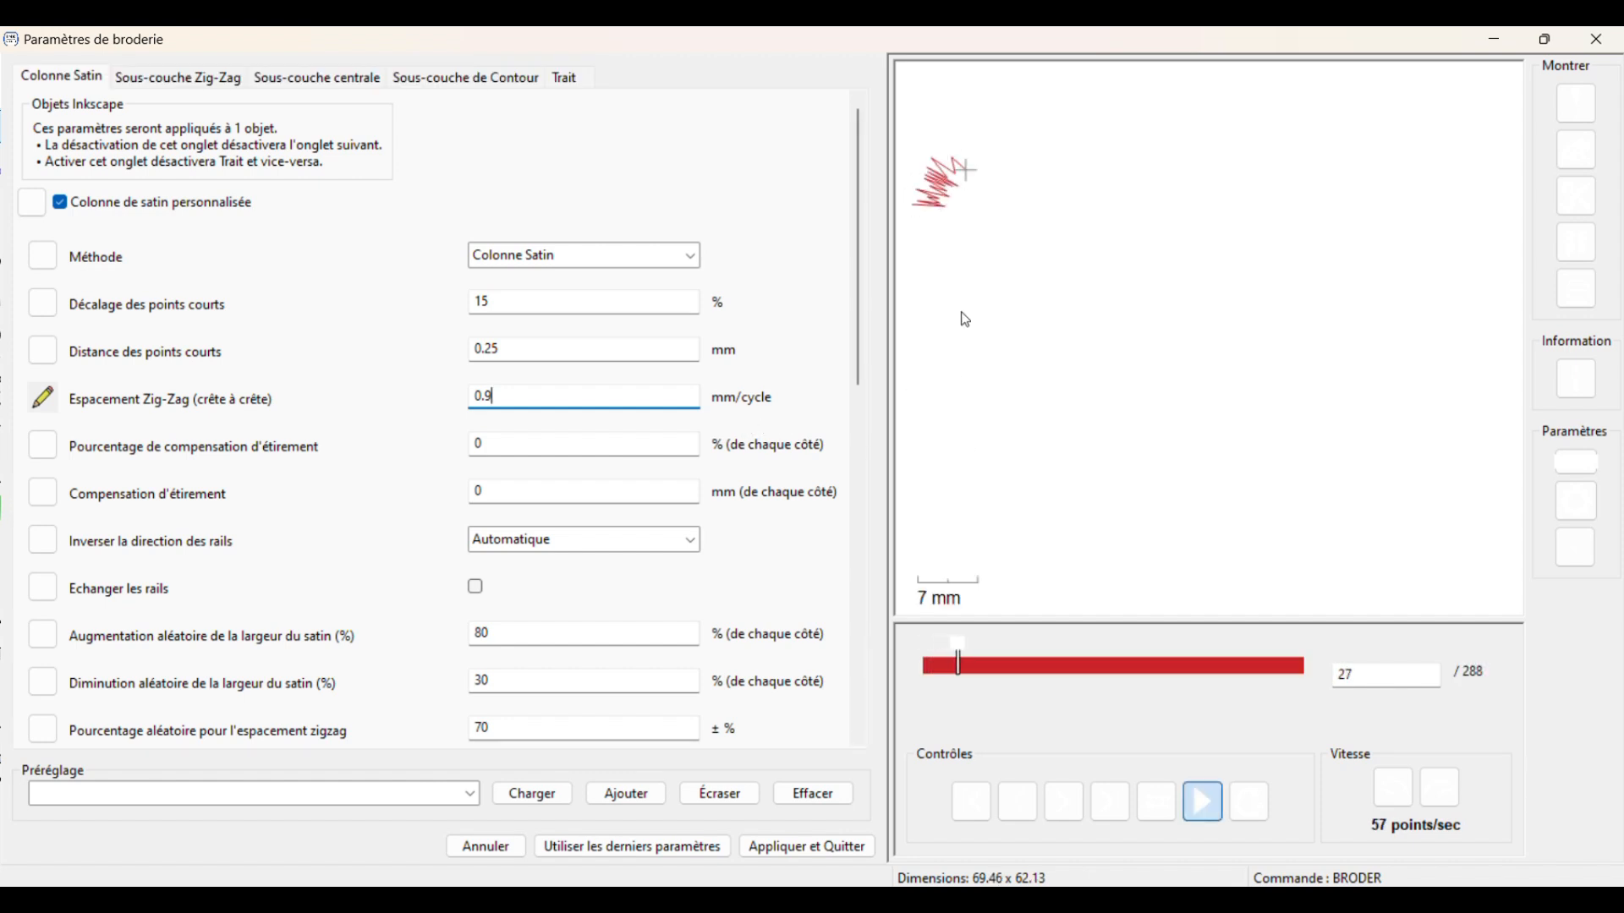
key("BackSpace")
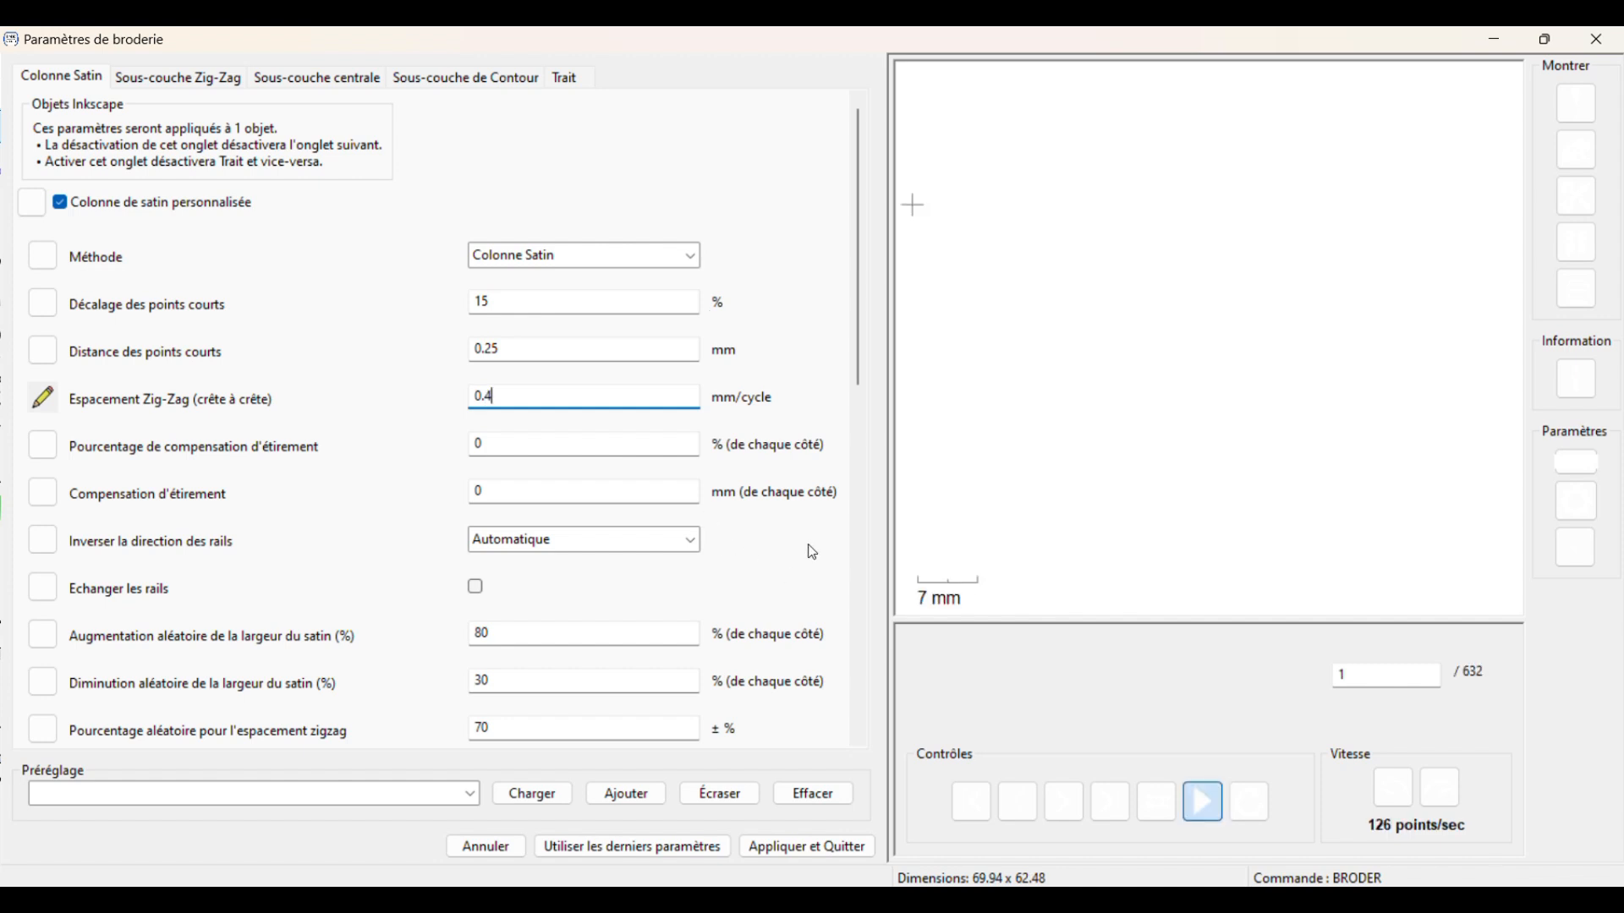
Examine the satin column's random width increase, random width decrease and random zig-zag spacing settings.
scroll(813, 551, "down", 1)
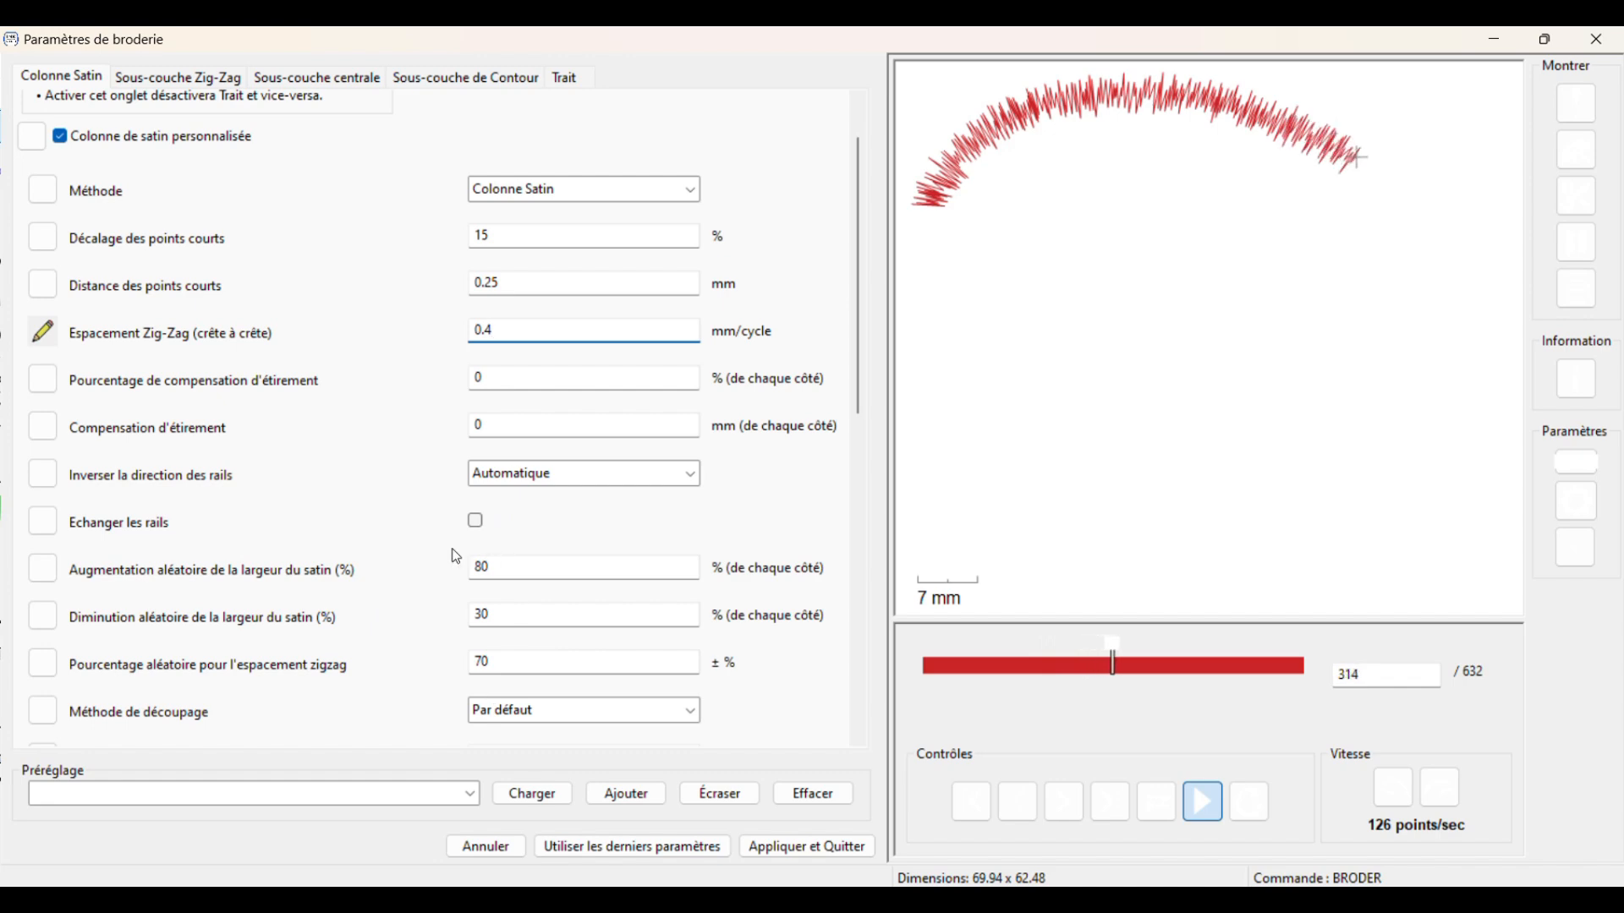
left_click(504, 565)
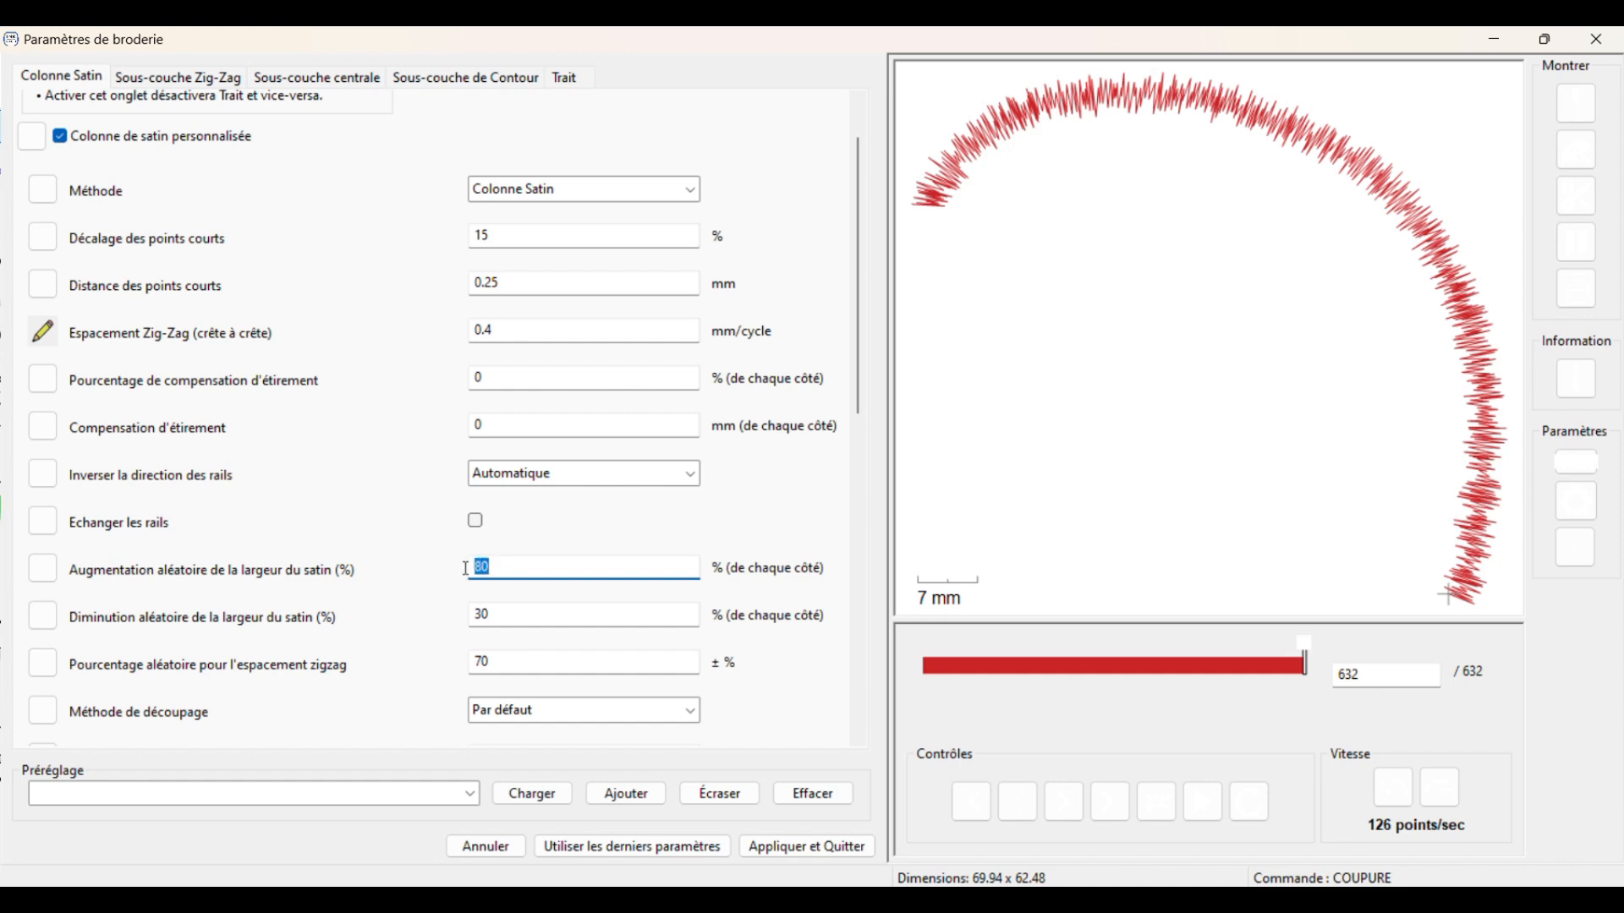
key("Tab")
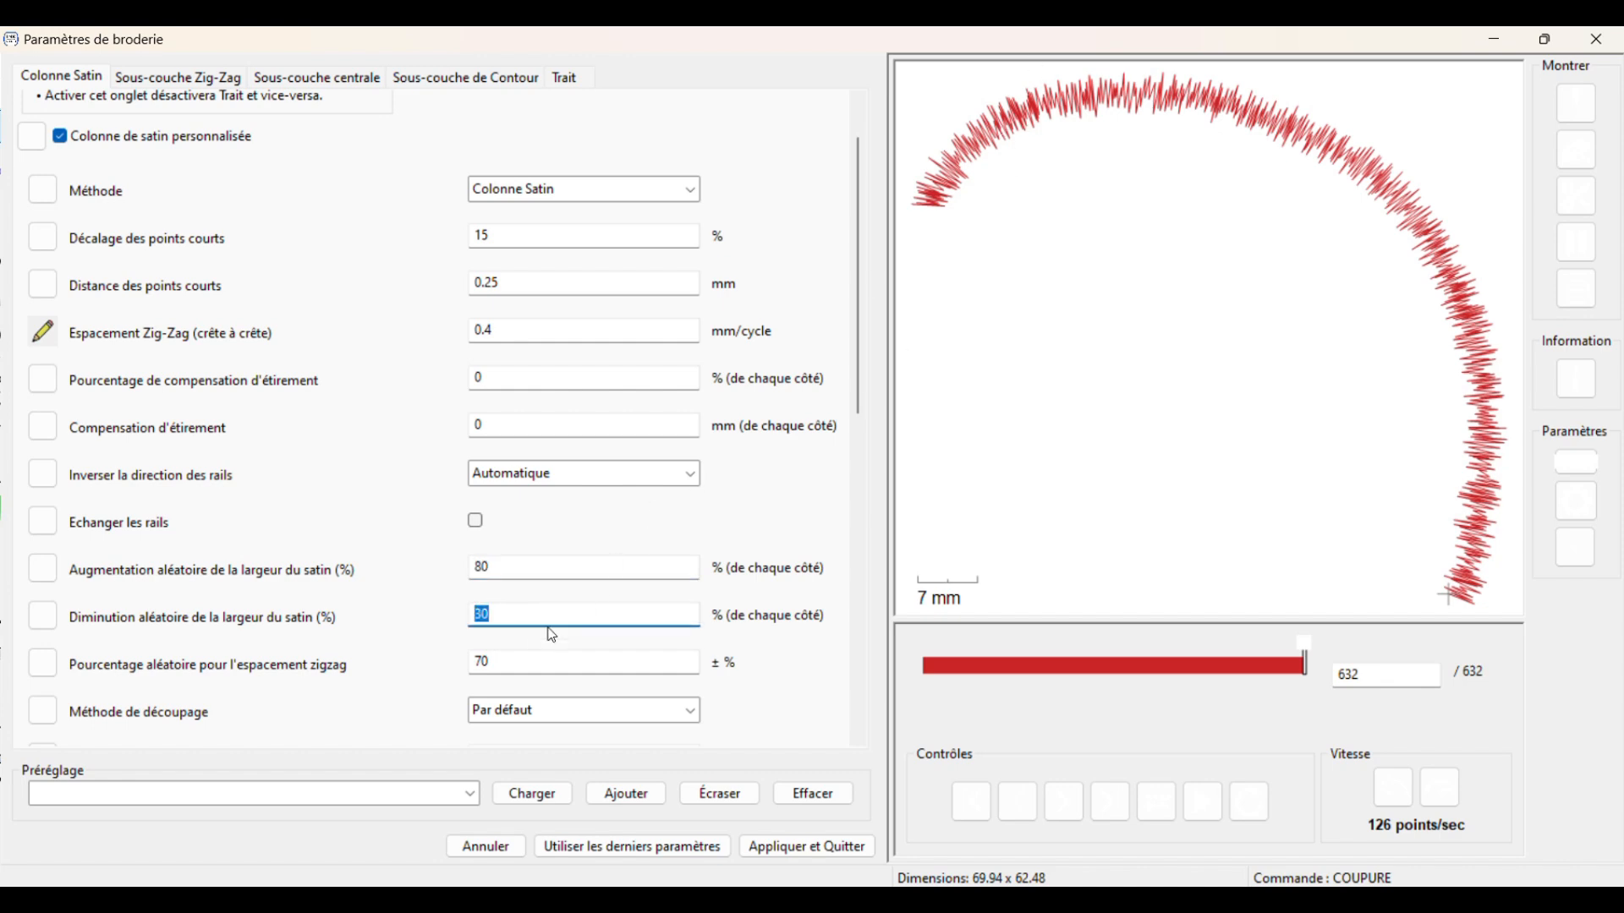
left_click(529, 659)
left_click_drag(530, 659, 474, 661)
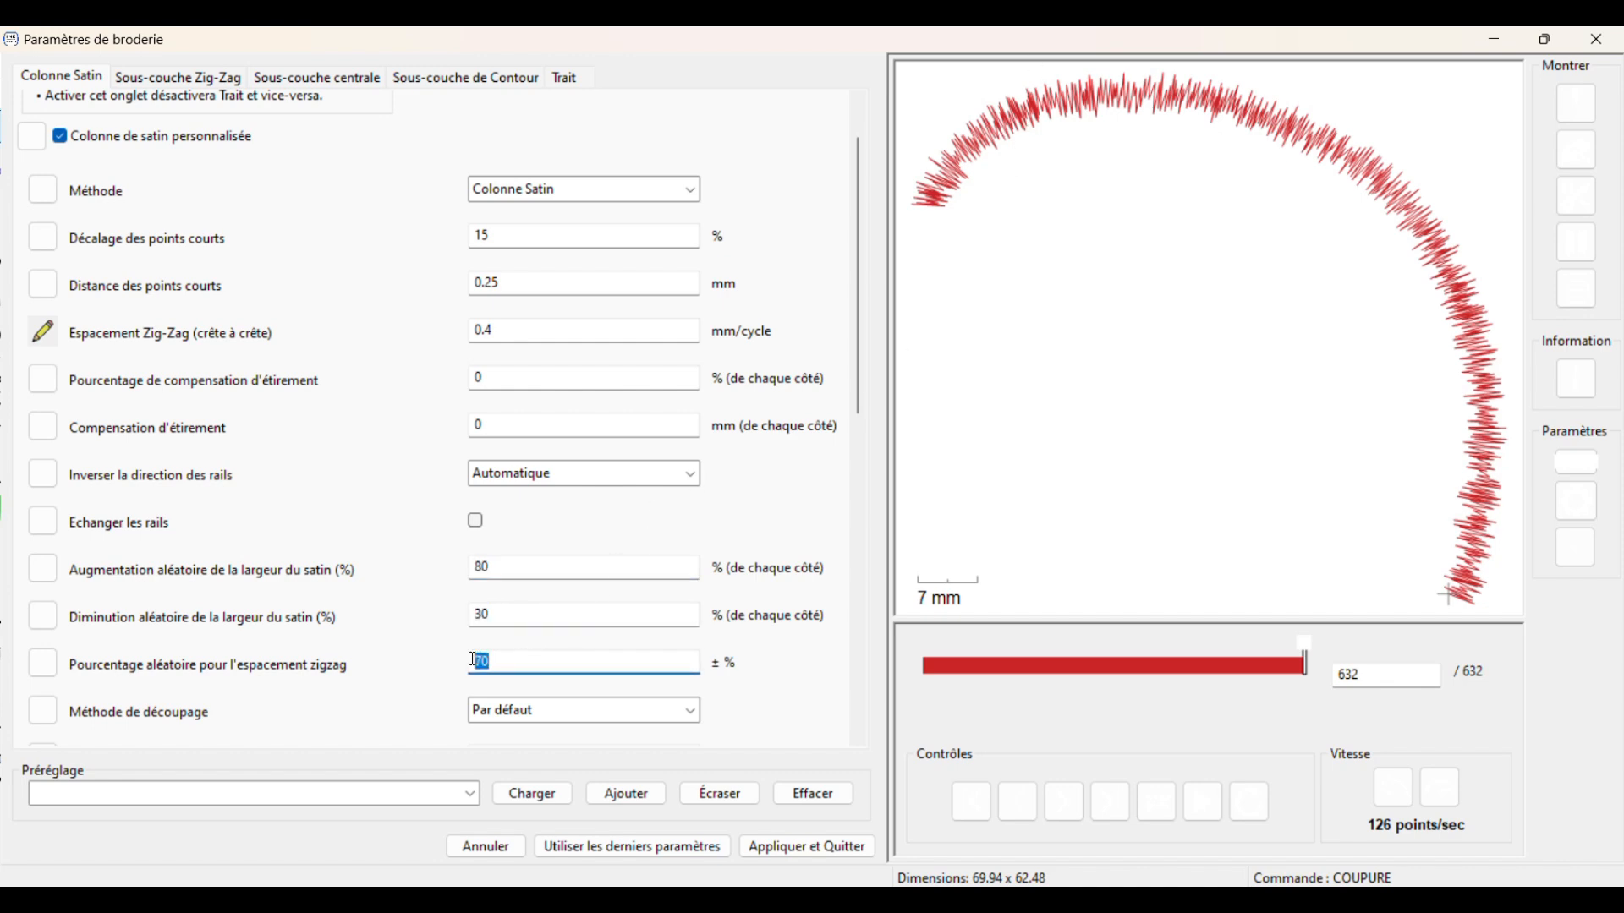
left_click(498, 569)
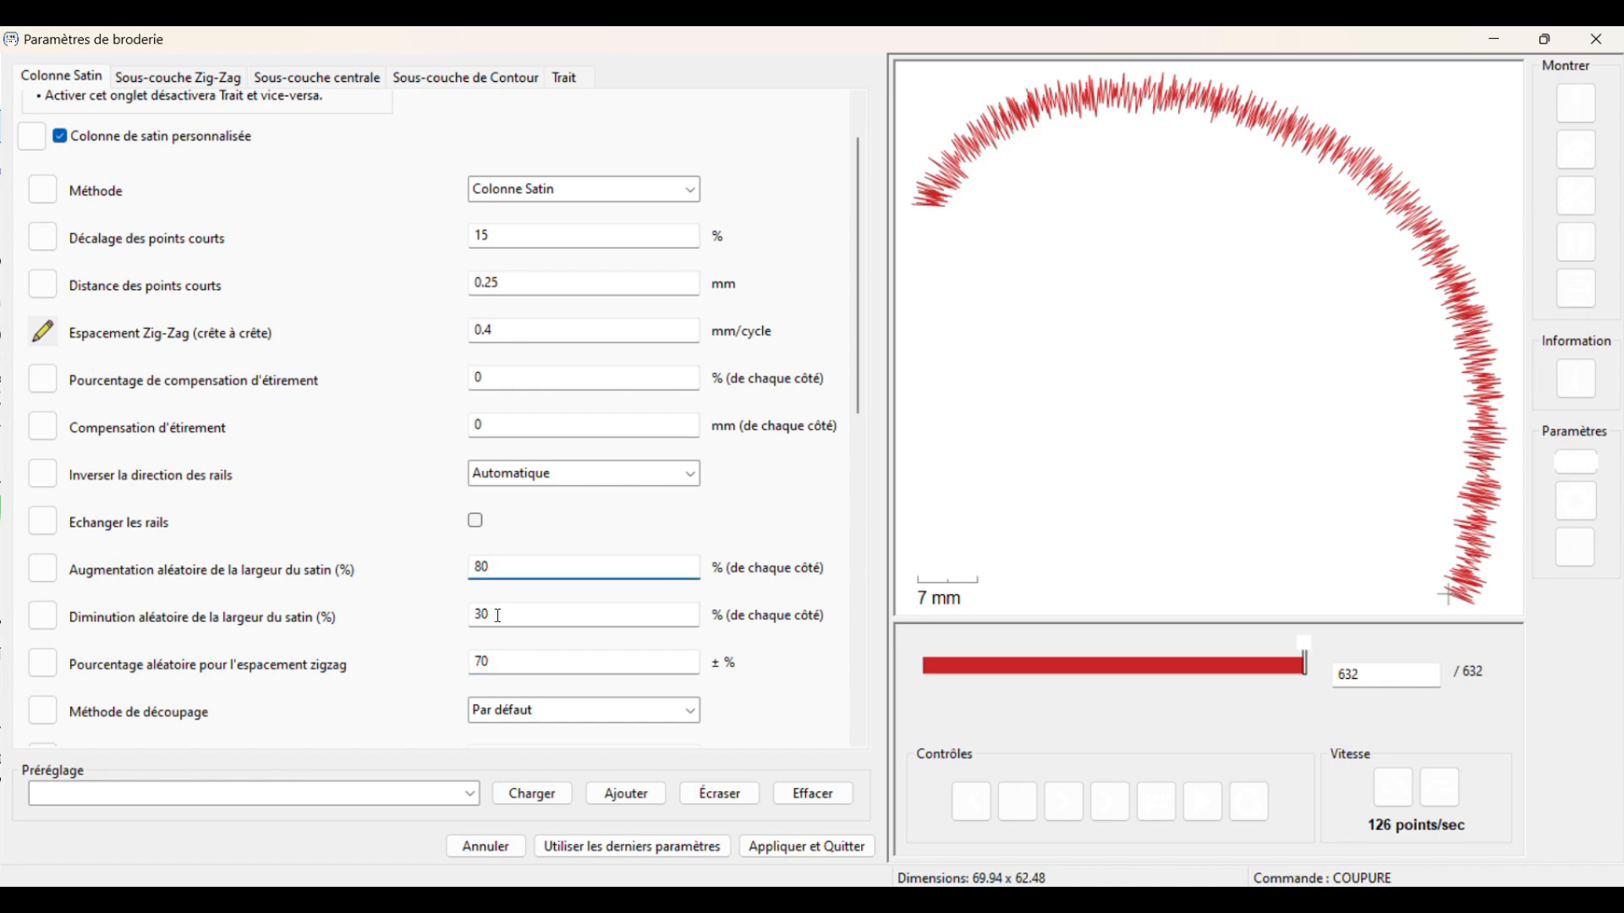
left_click(498, 615)
left_click(498, 664)
left_click(507, 571)
left_click(504, 615)
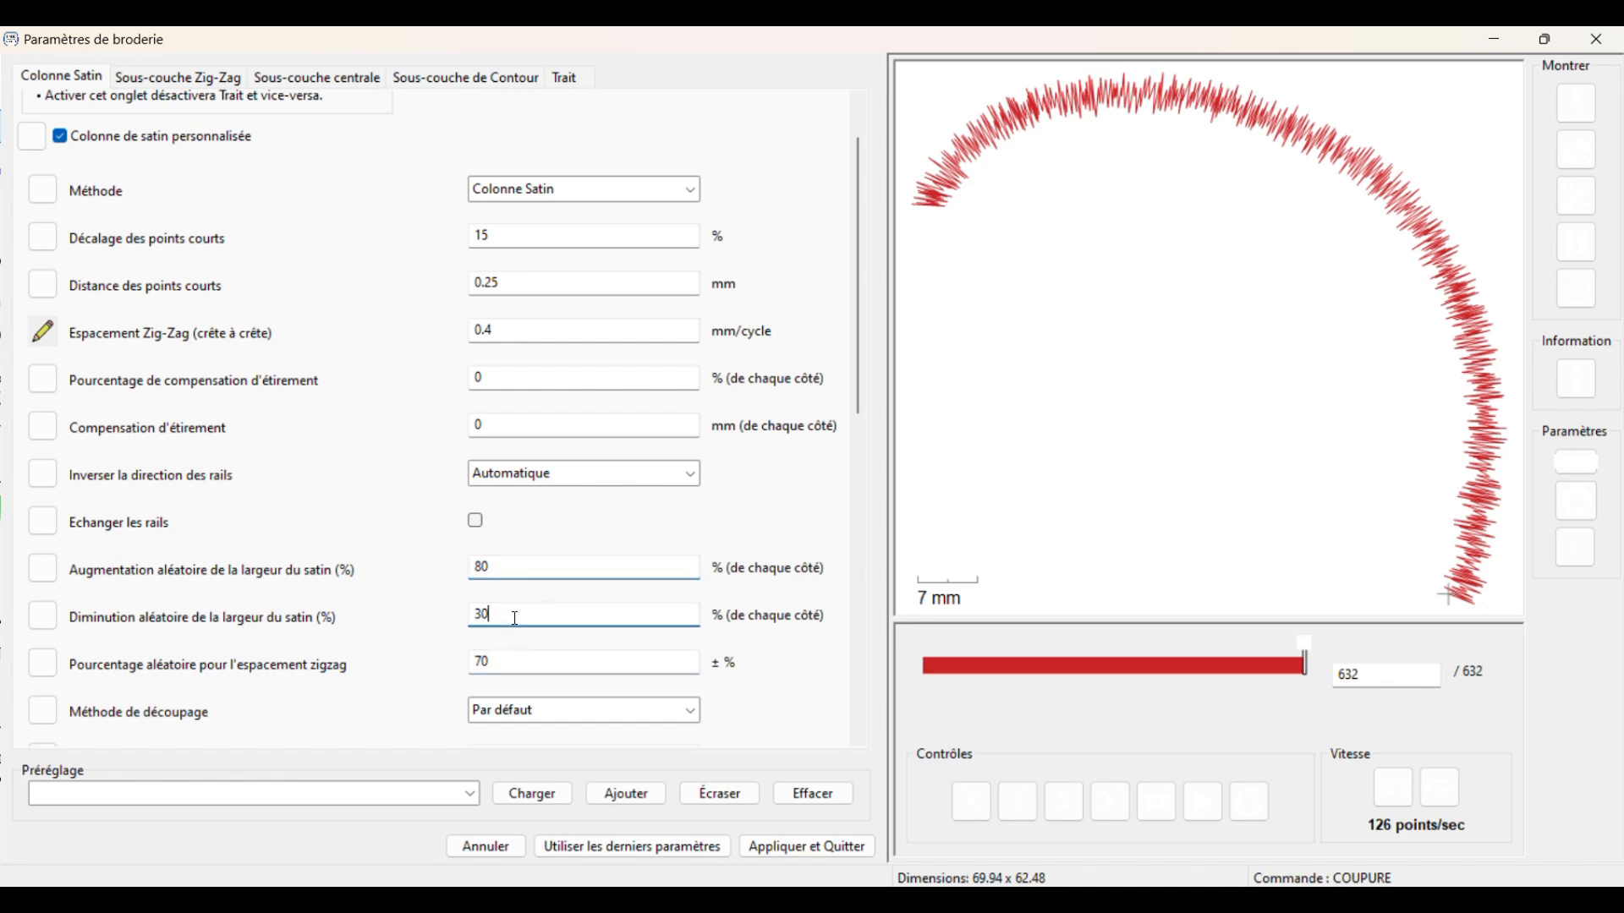
Try a random zig-zag spacing of 80 % for the satin column, and set it back to 70 %.
double_click(479, 662)
type("80")
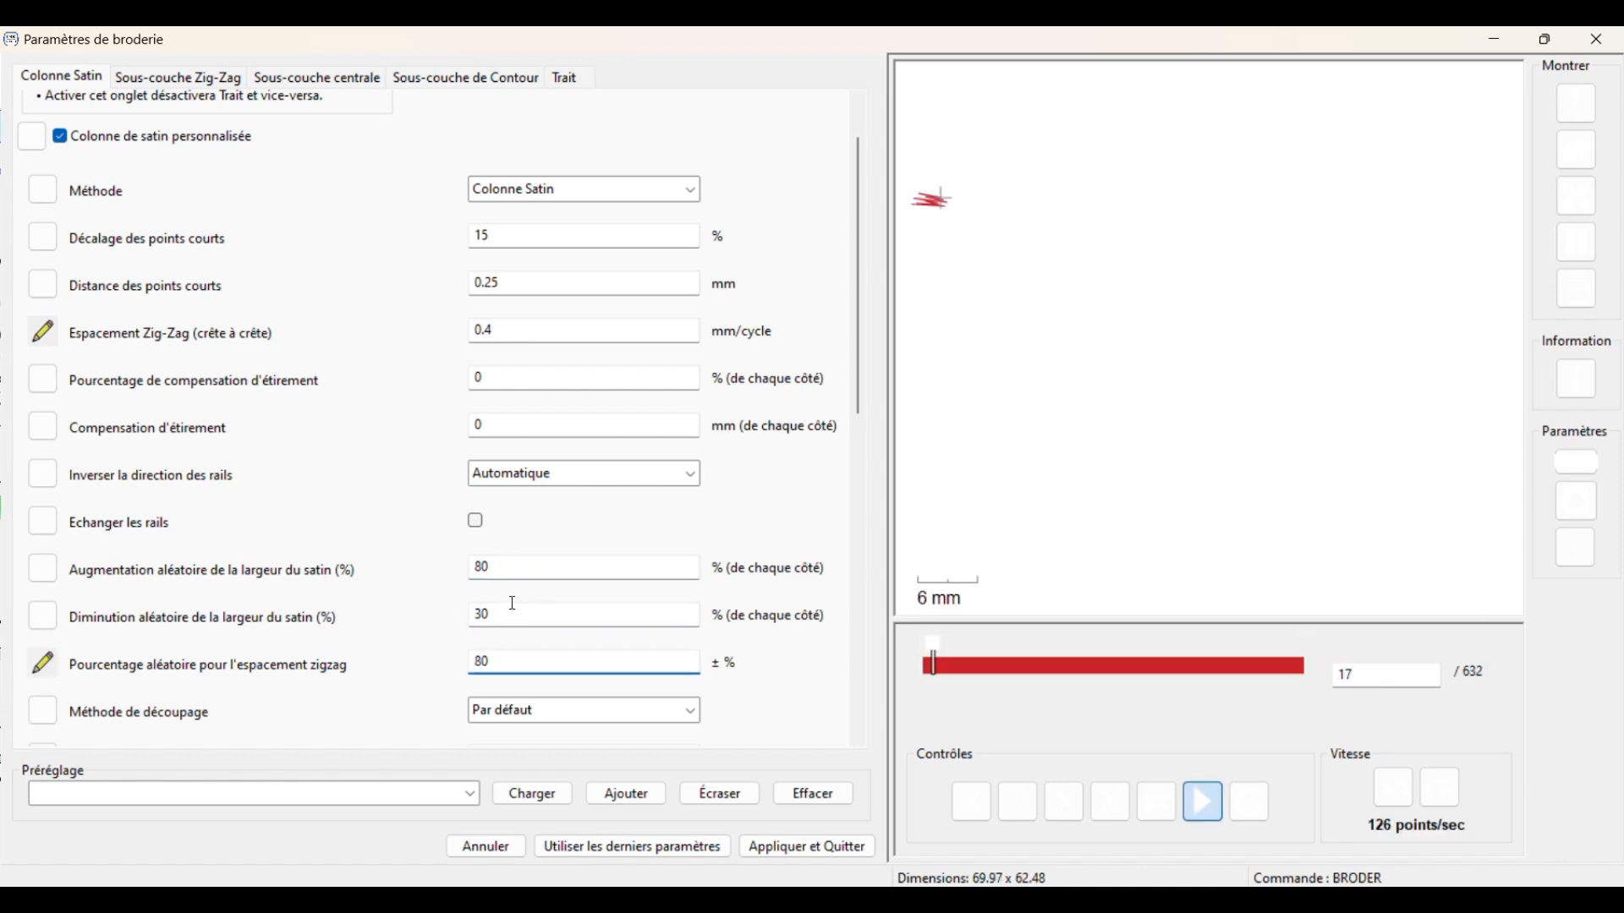
left_click(517, 615)
double_click(496, 661)
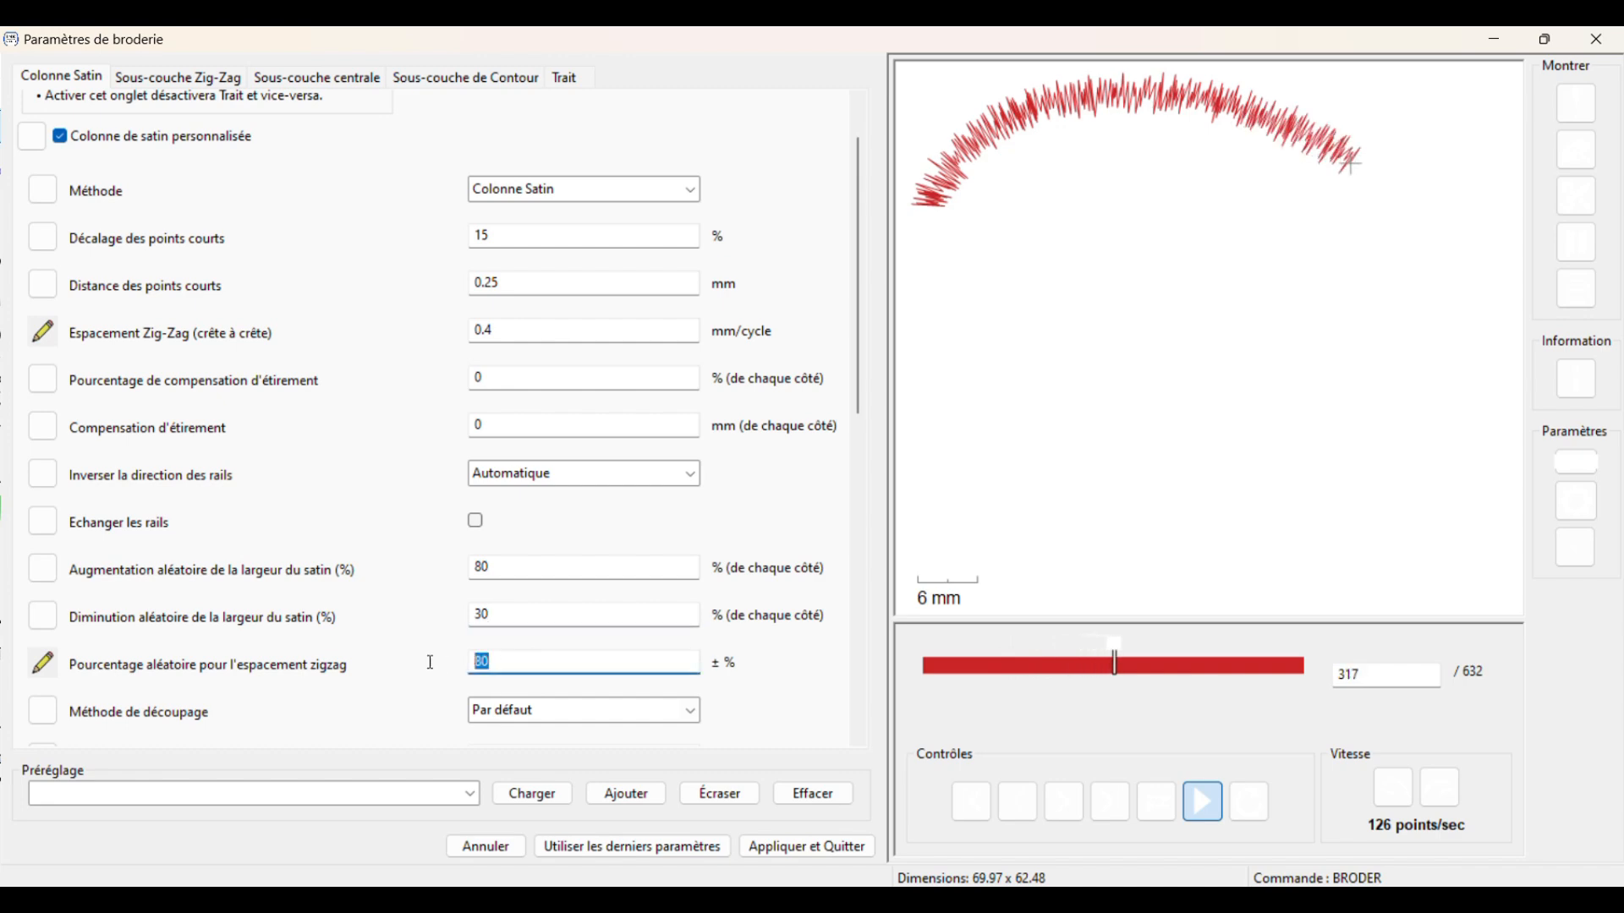
type("70")
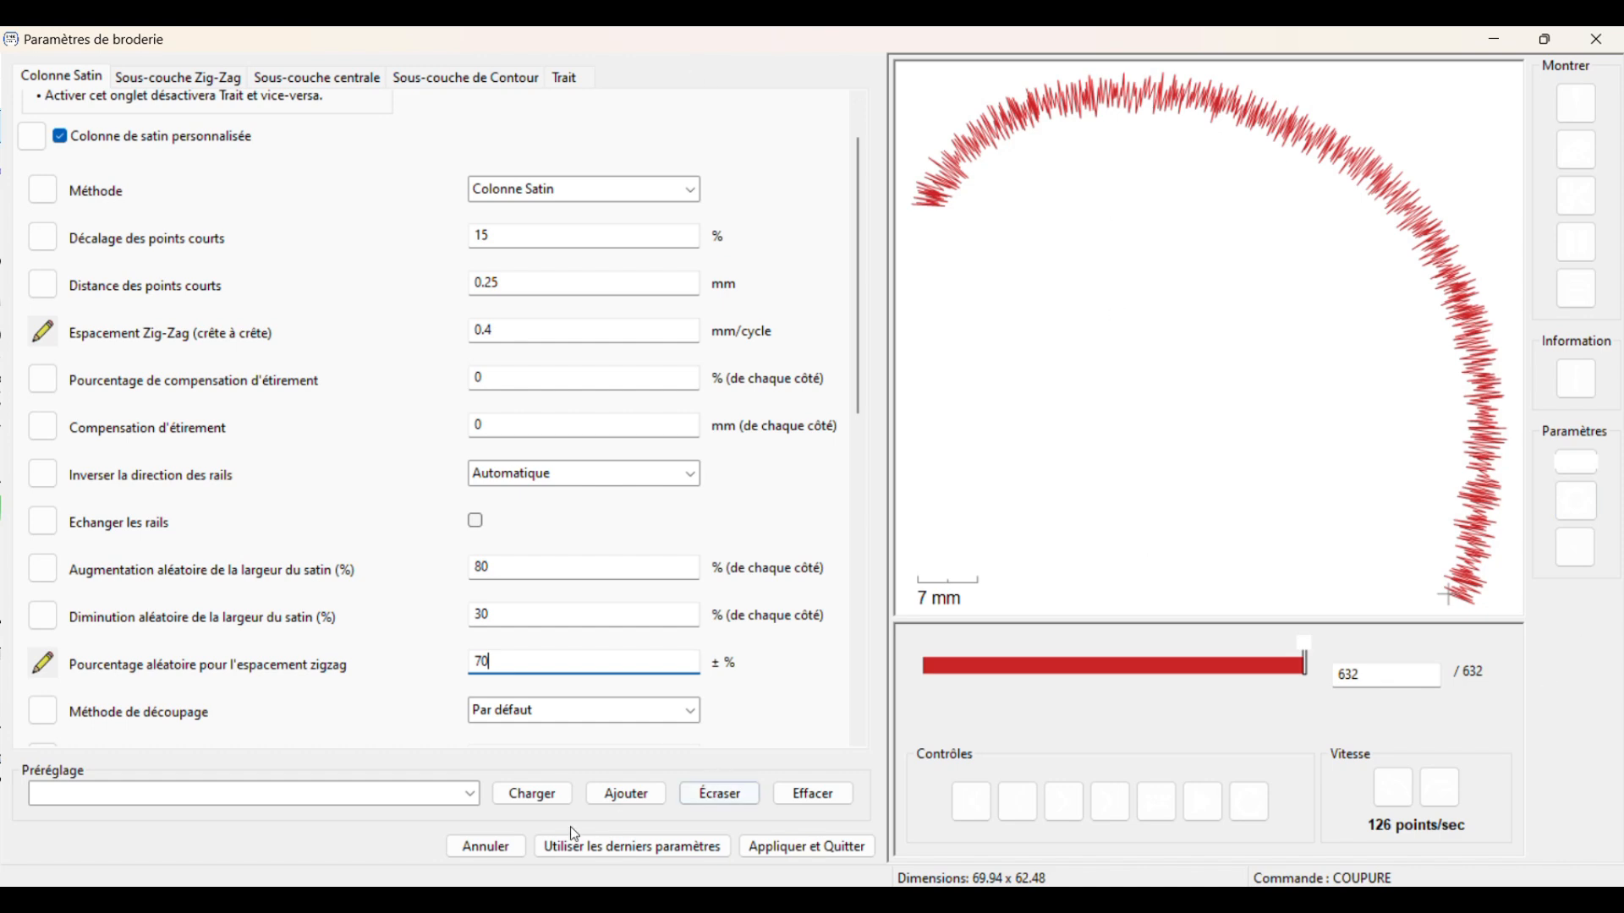
Check the list of saved presets without loading one, and apply the embroidery parameters to the satin column.
left_click(792, 848)
left_click(469, 795)
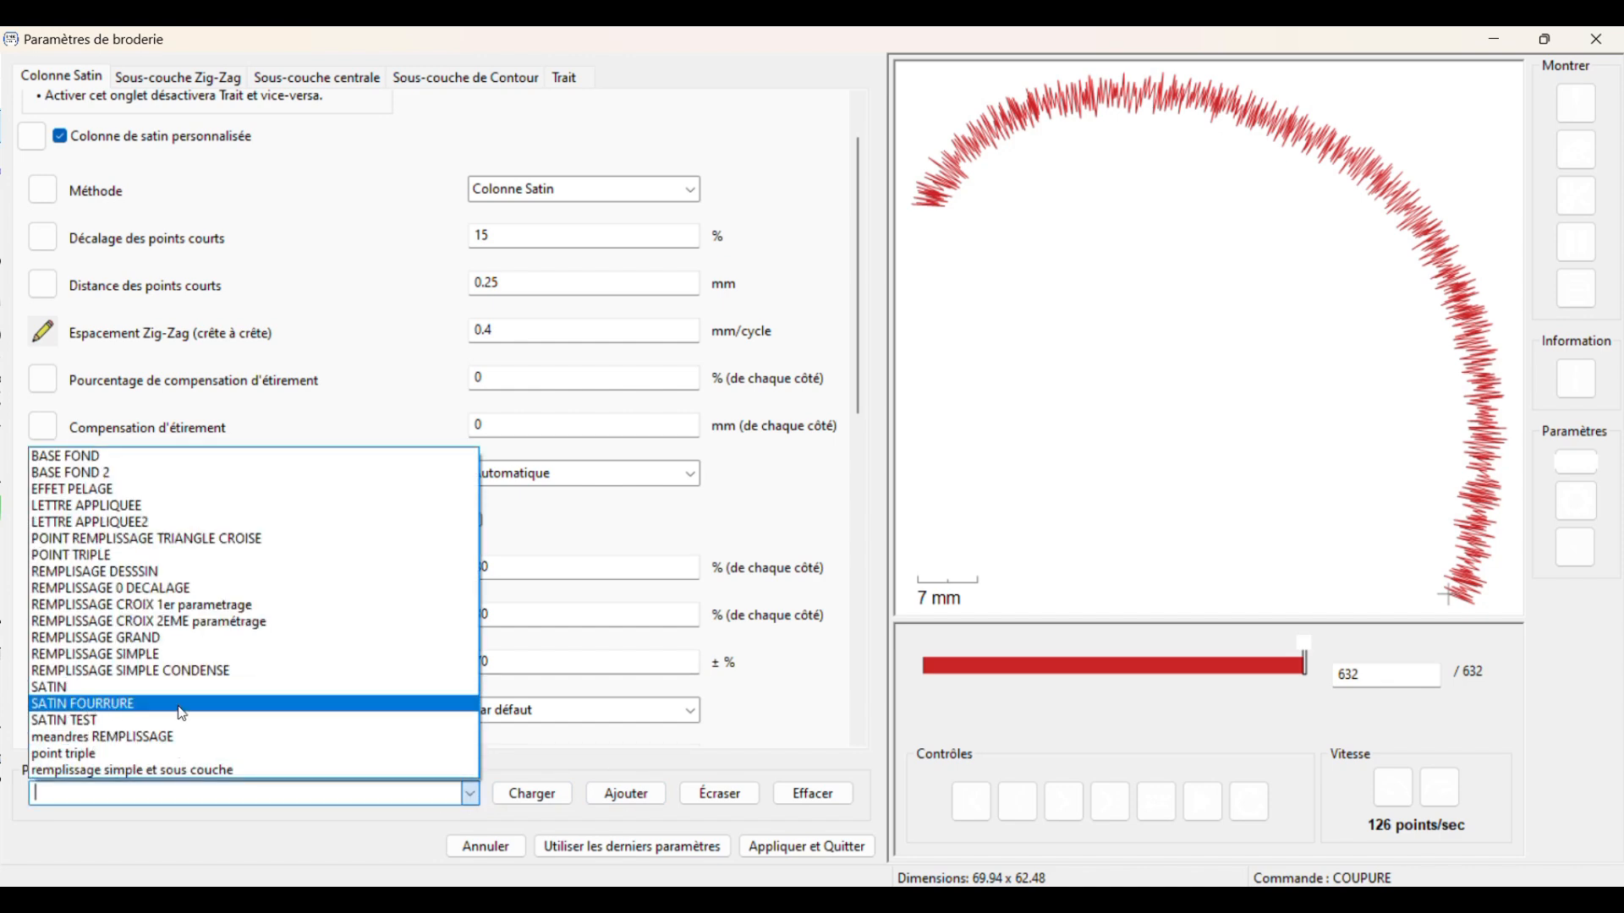
left_click(470, 795)
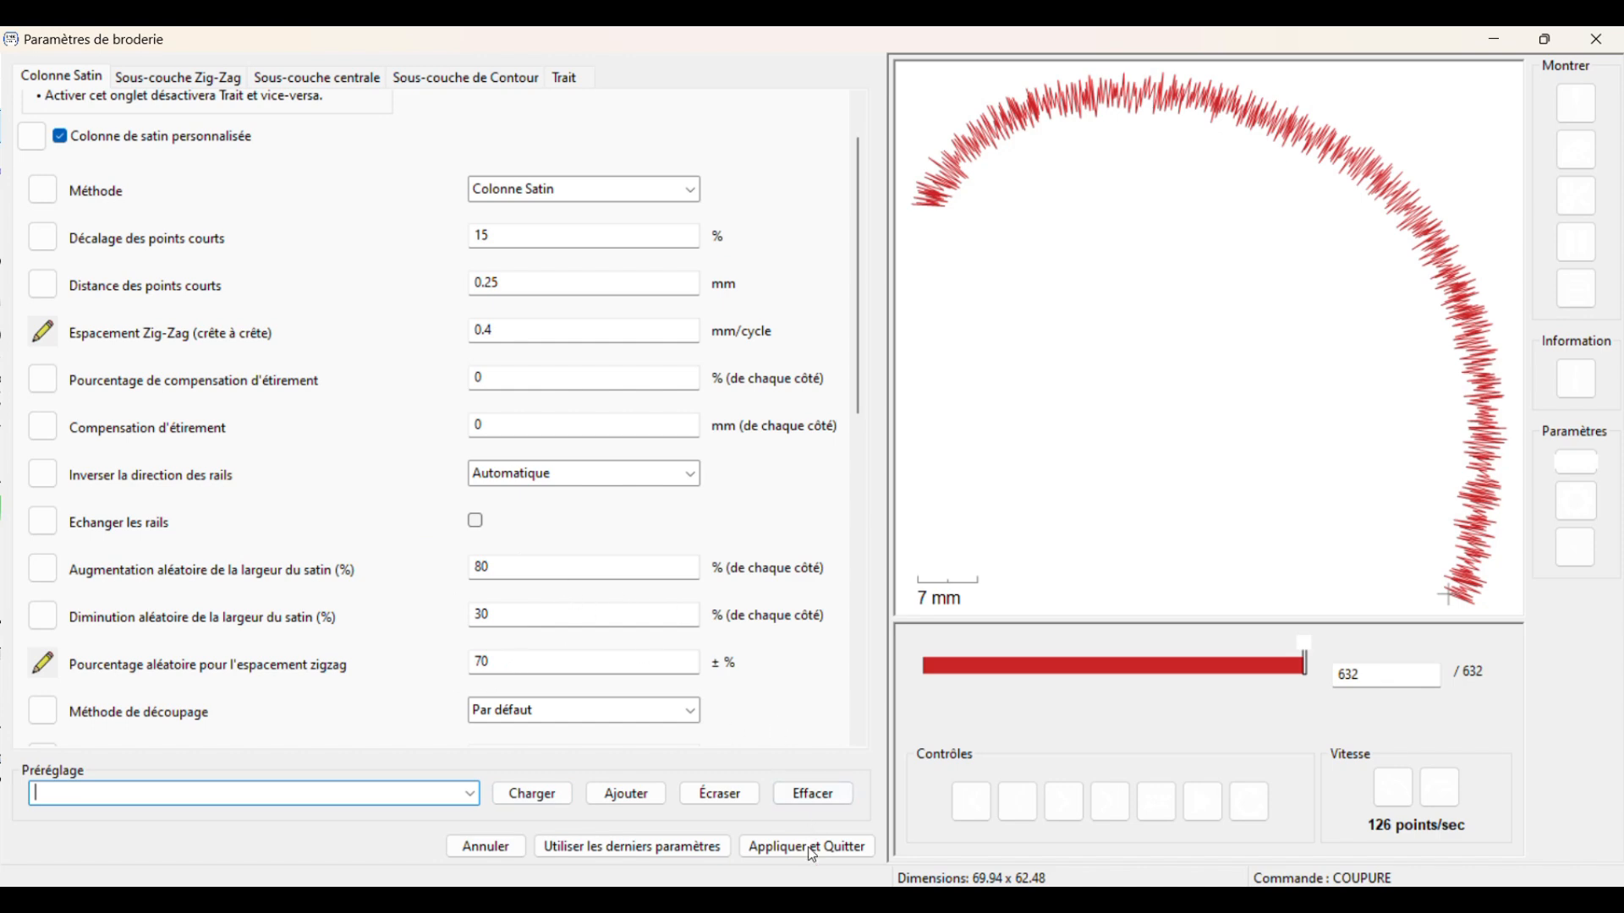
left_click(853, 855)
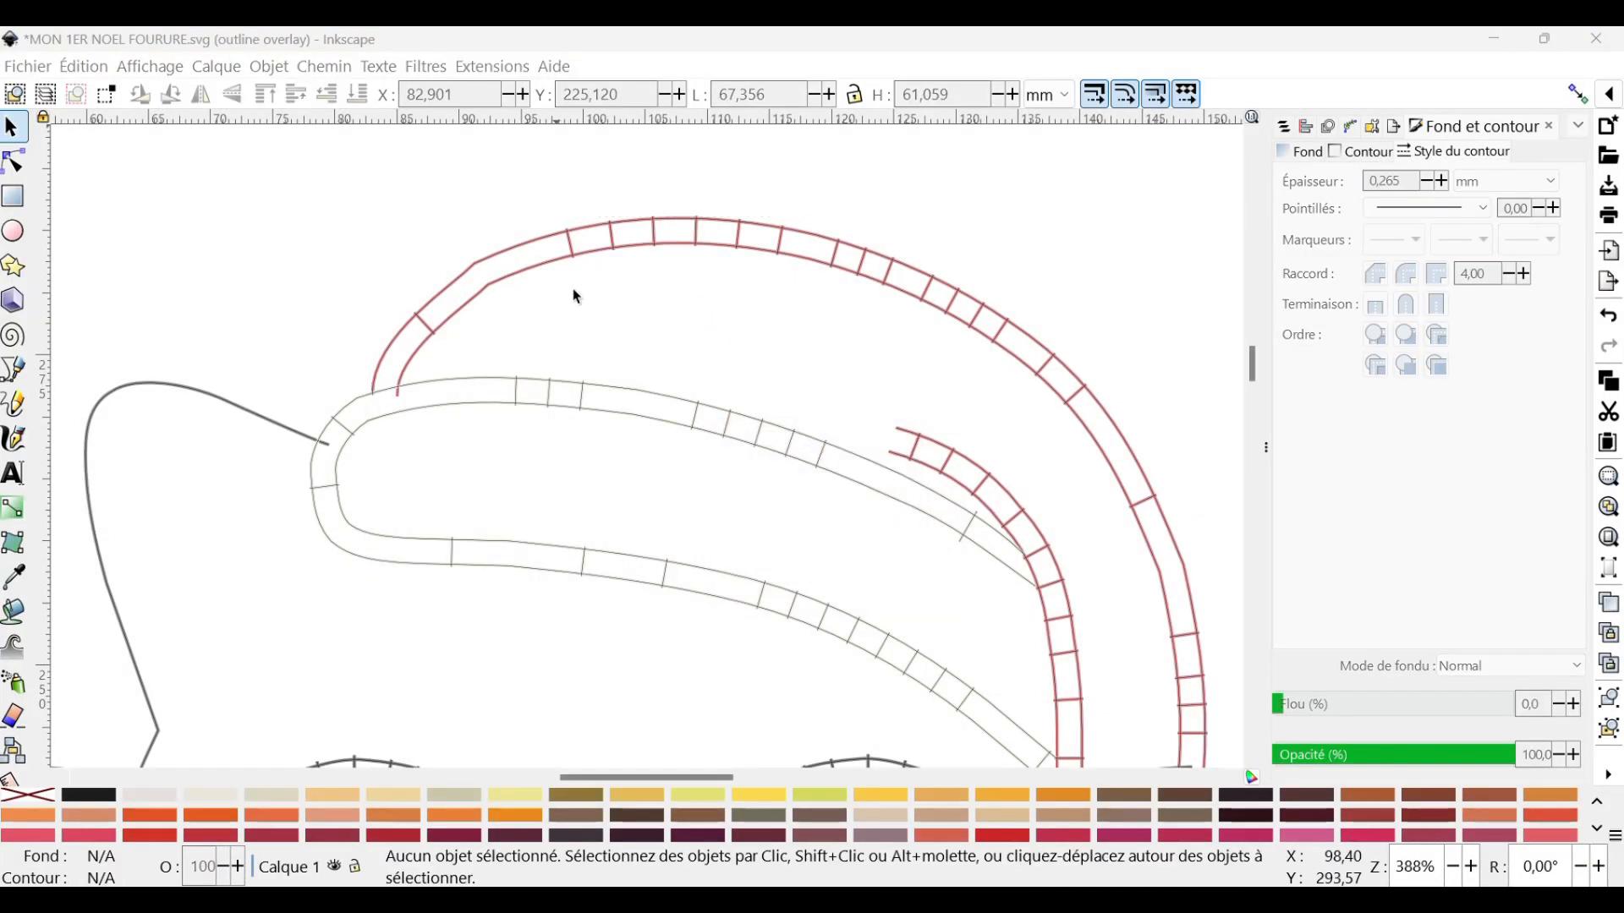
Draw an open six-node path of straight segments just inside the hat's outer red band, from the brim to the pompom.
left_click(14, 372)
scroll(471, 319, "down", 2)
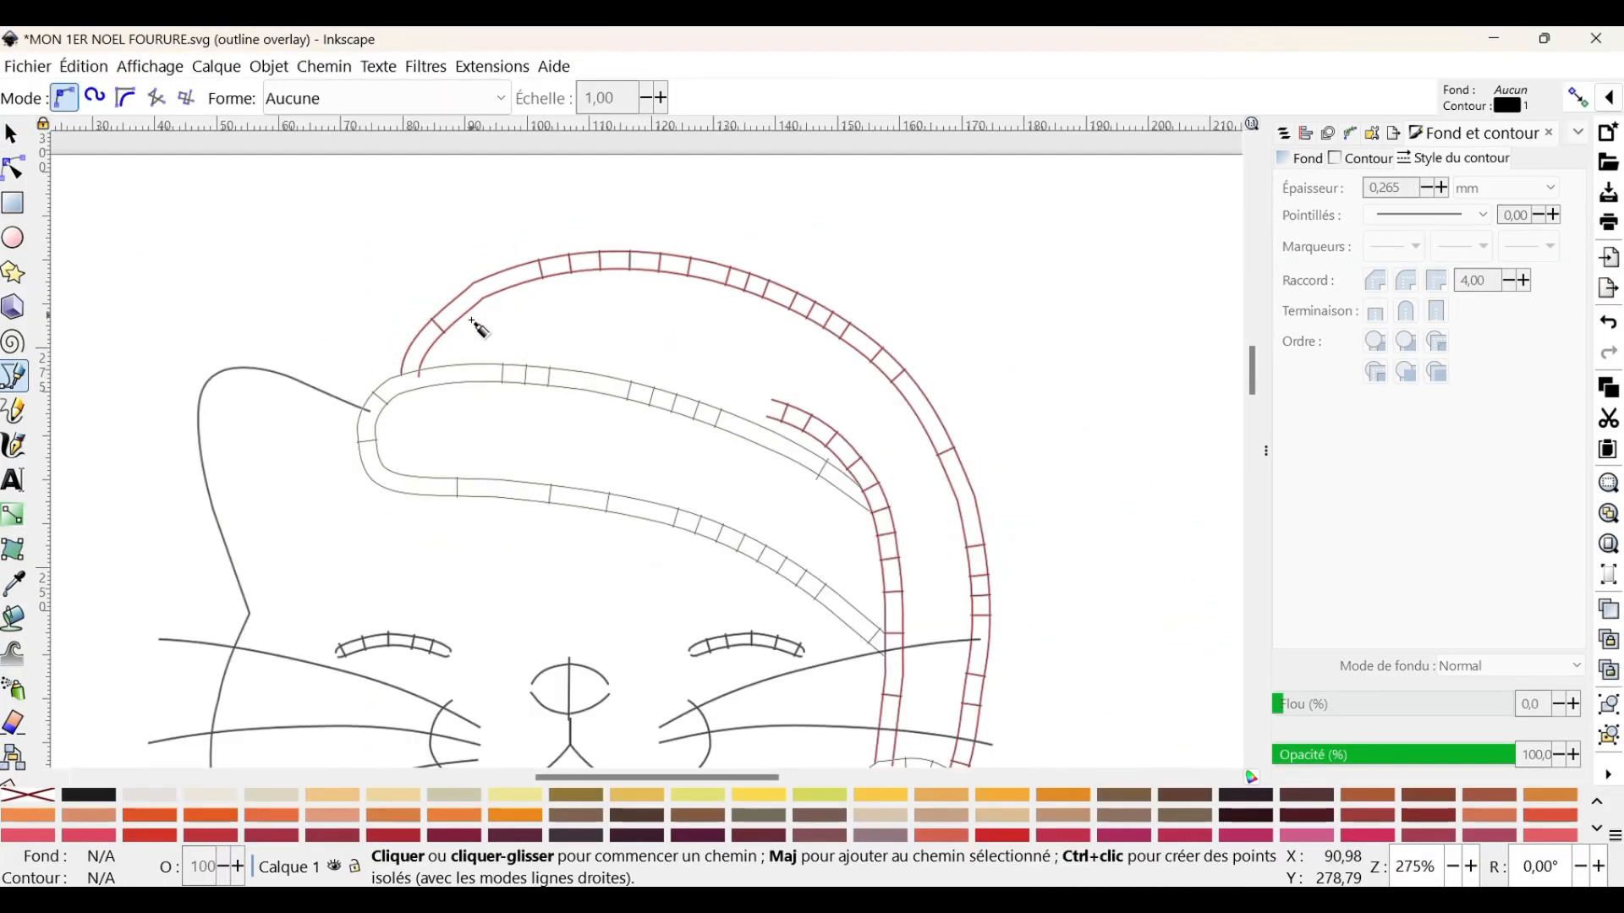
left_click(444, 351)
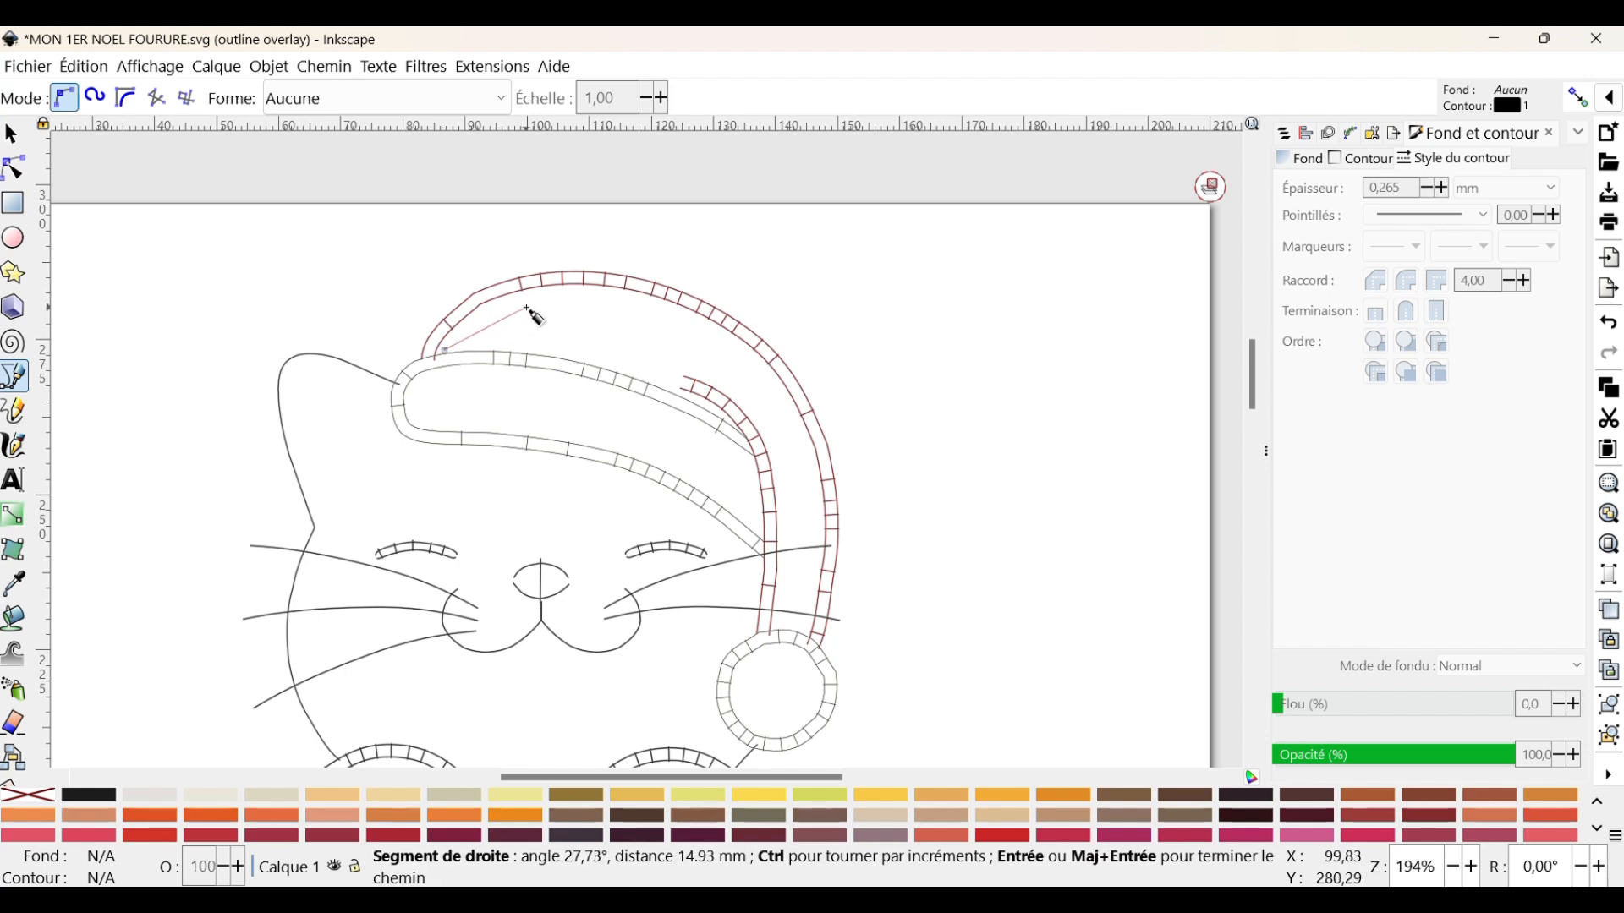
left_click(527, 302)
left_click(671, 313)
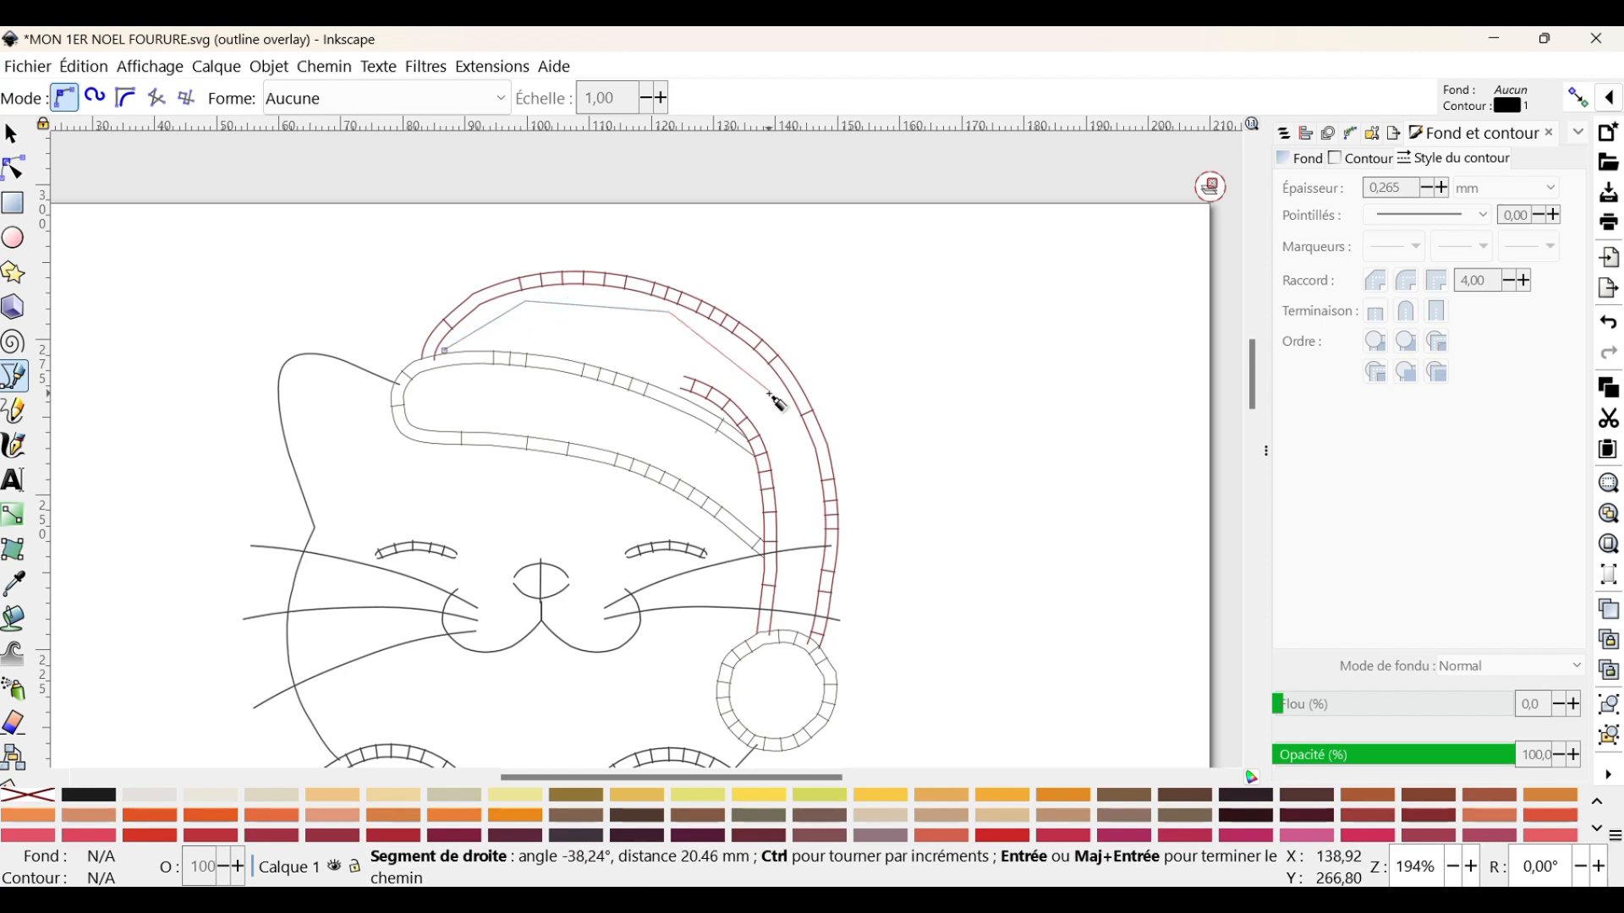
left_click(769, 393)
left_click(814, 534)
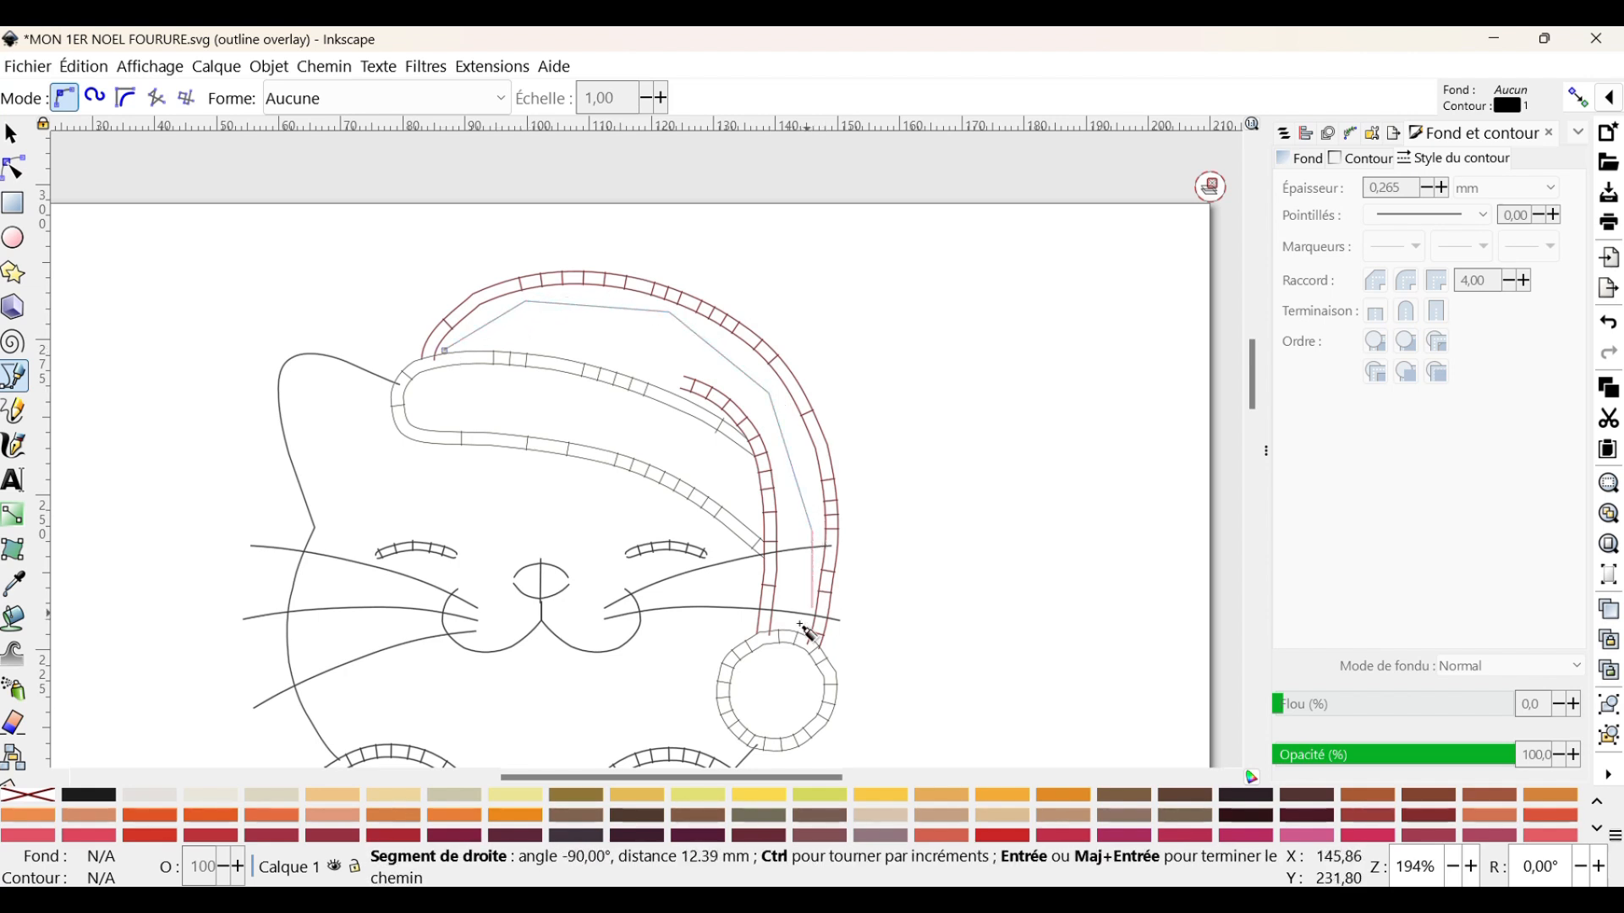
left_click(804, 632)
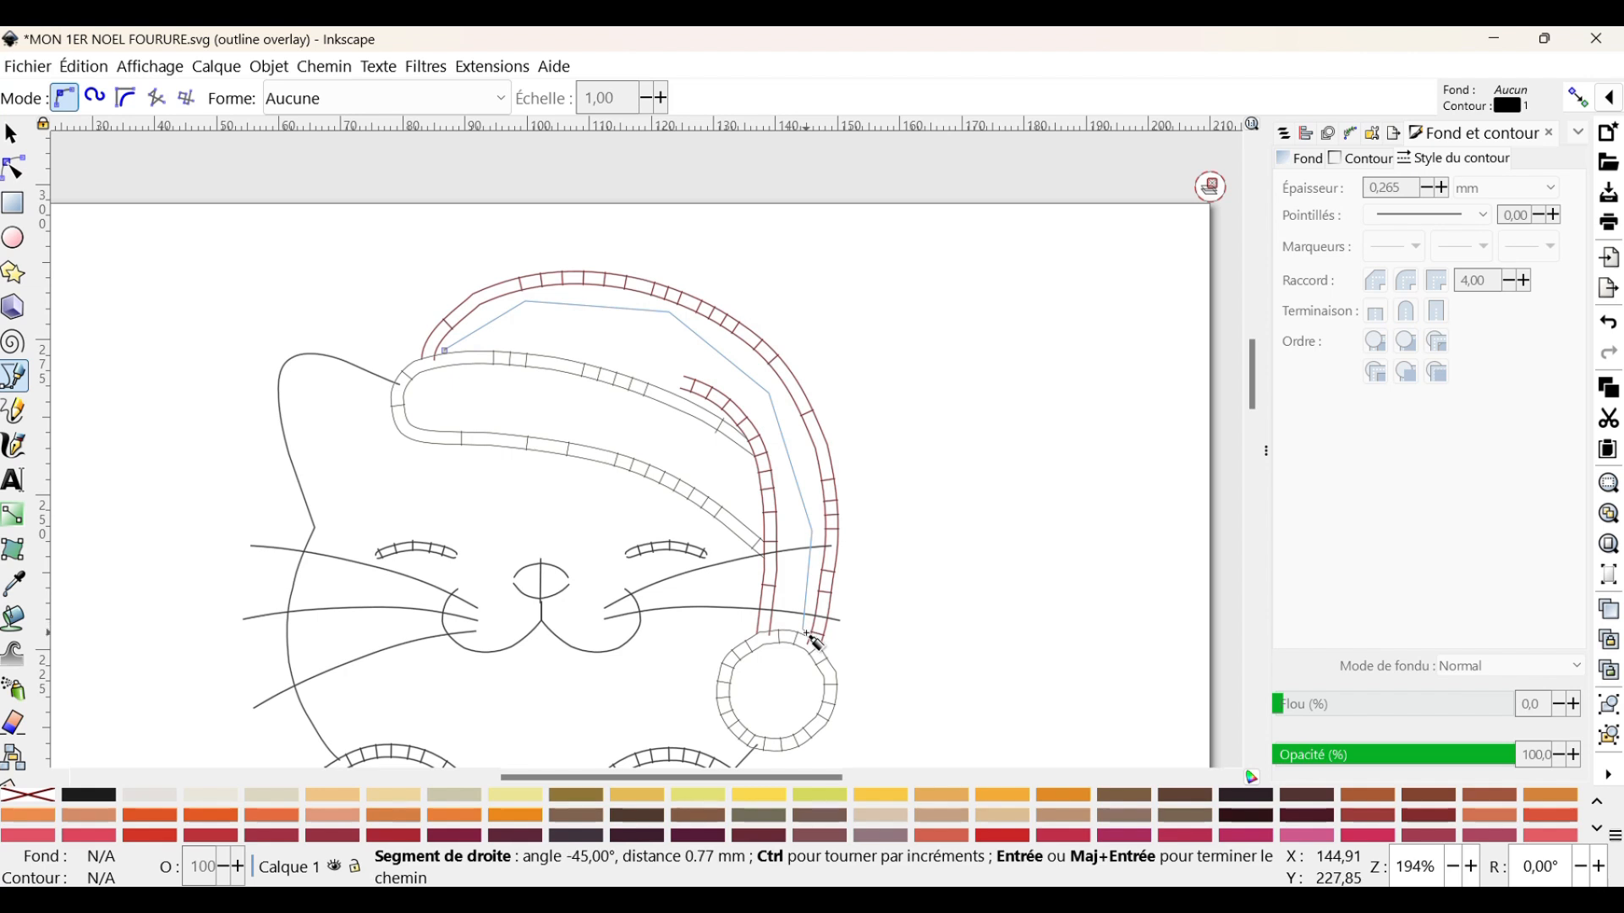
key("Return")
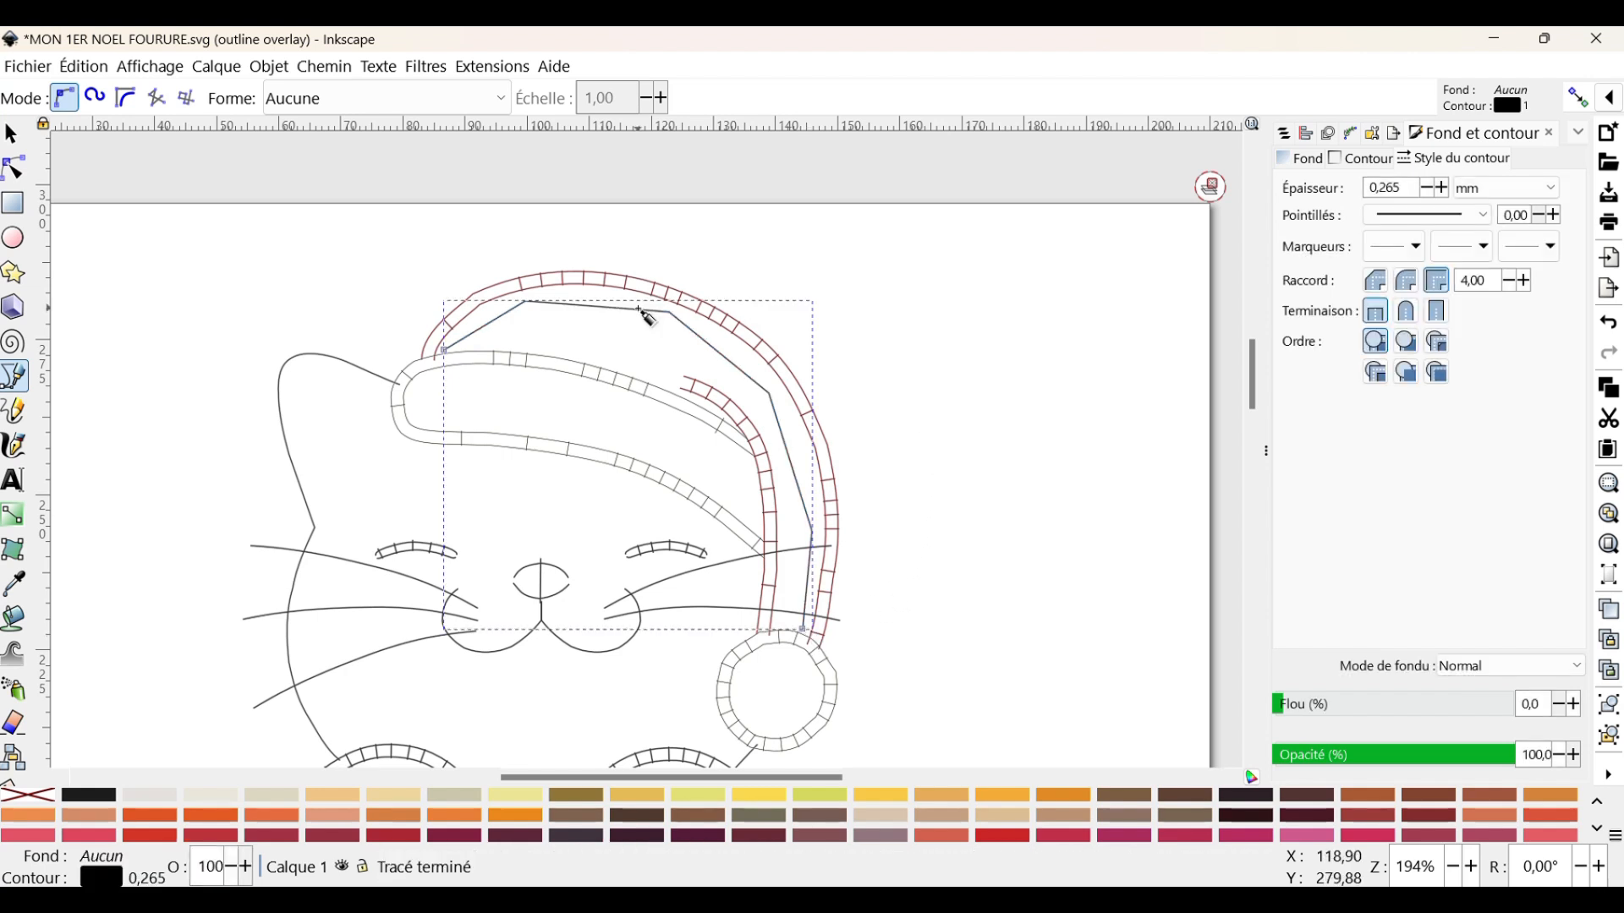
Bend the three segments of the path nearest the brim into smooth curves that follow the hat's outer red band.
left_click(13, 167)
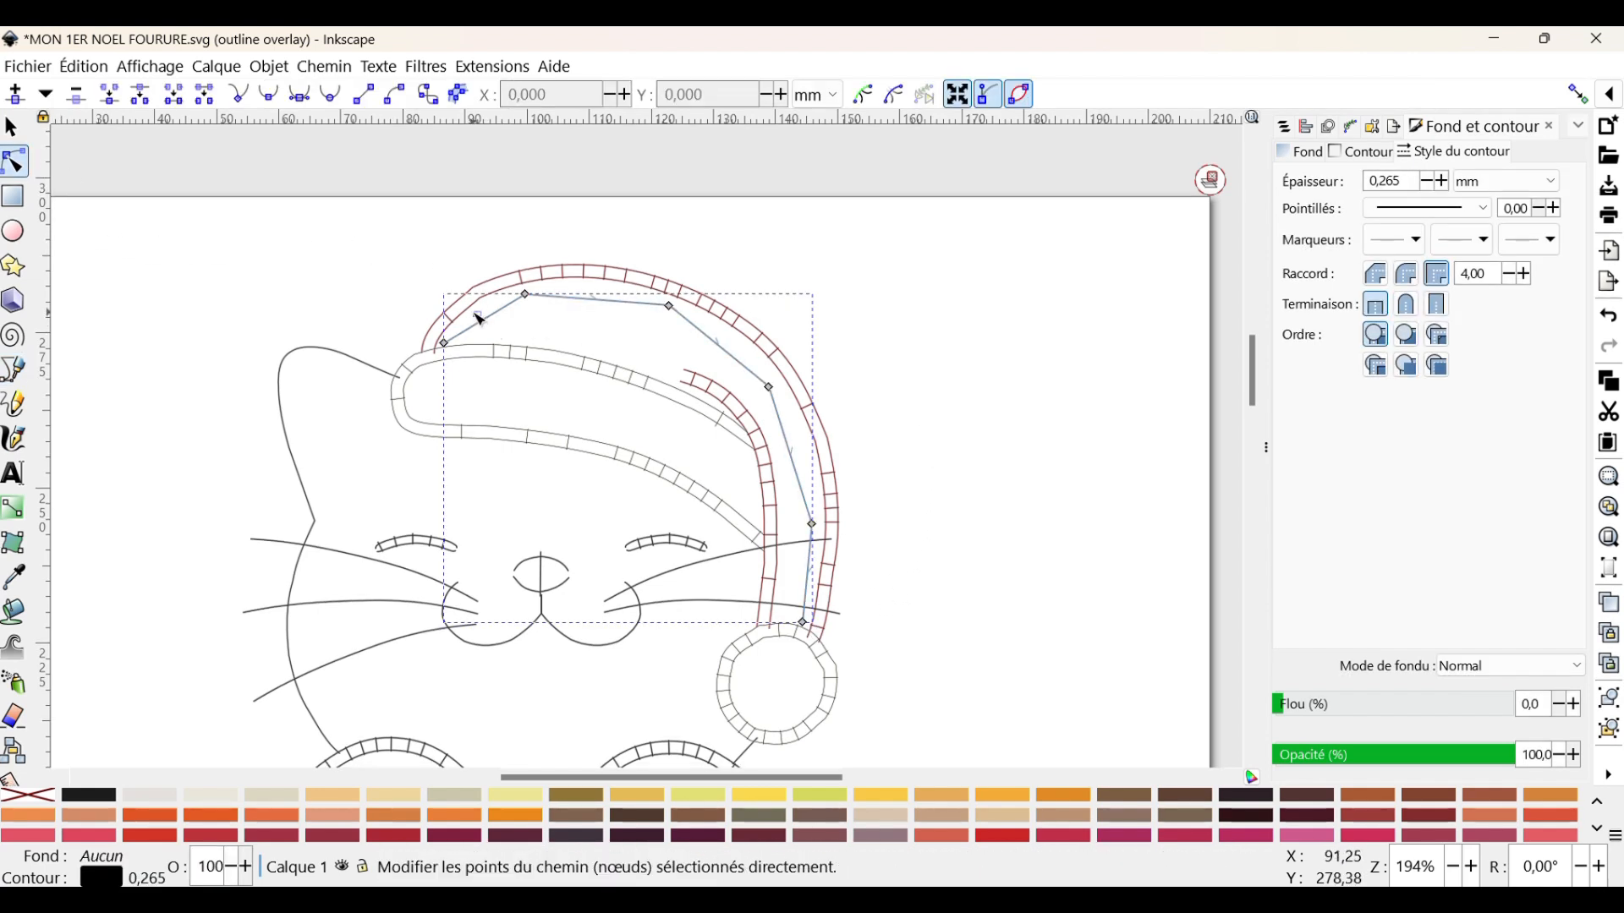
left_click_drag(481, 320, 478, 311)
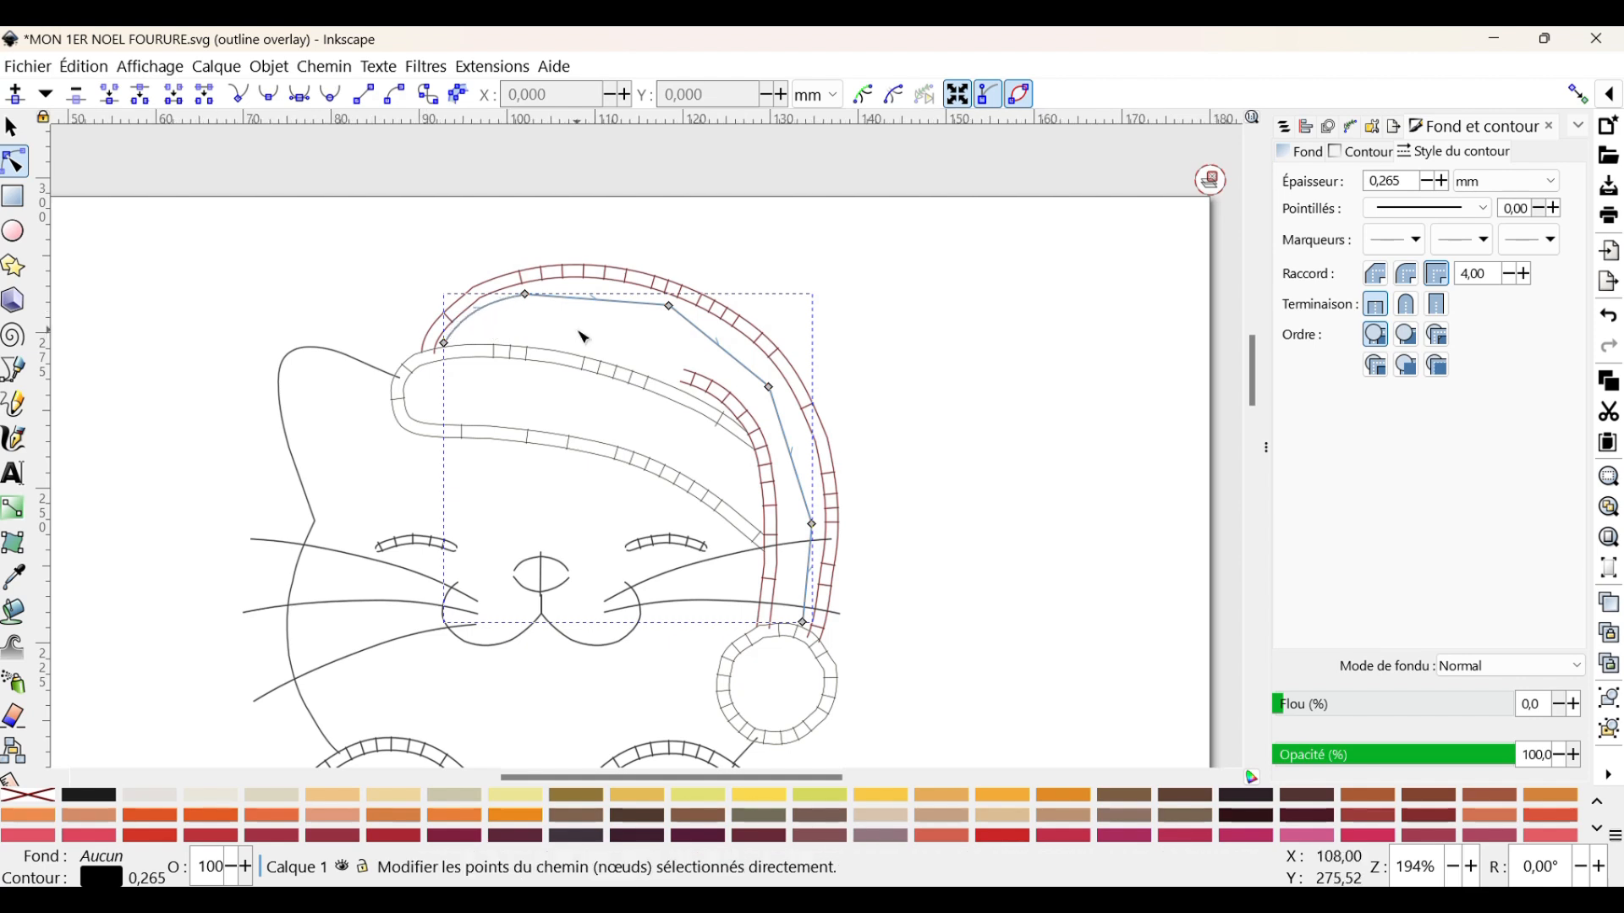
scroll(584, 339, "up", 2)
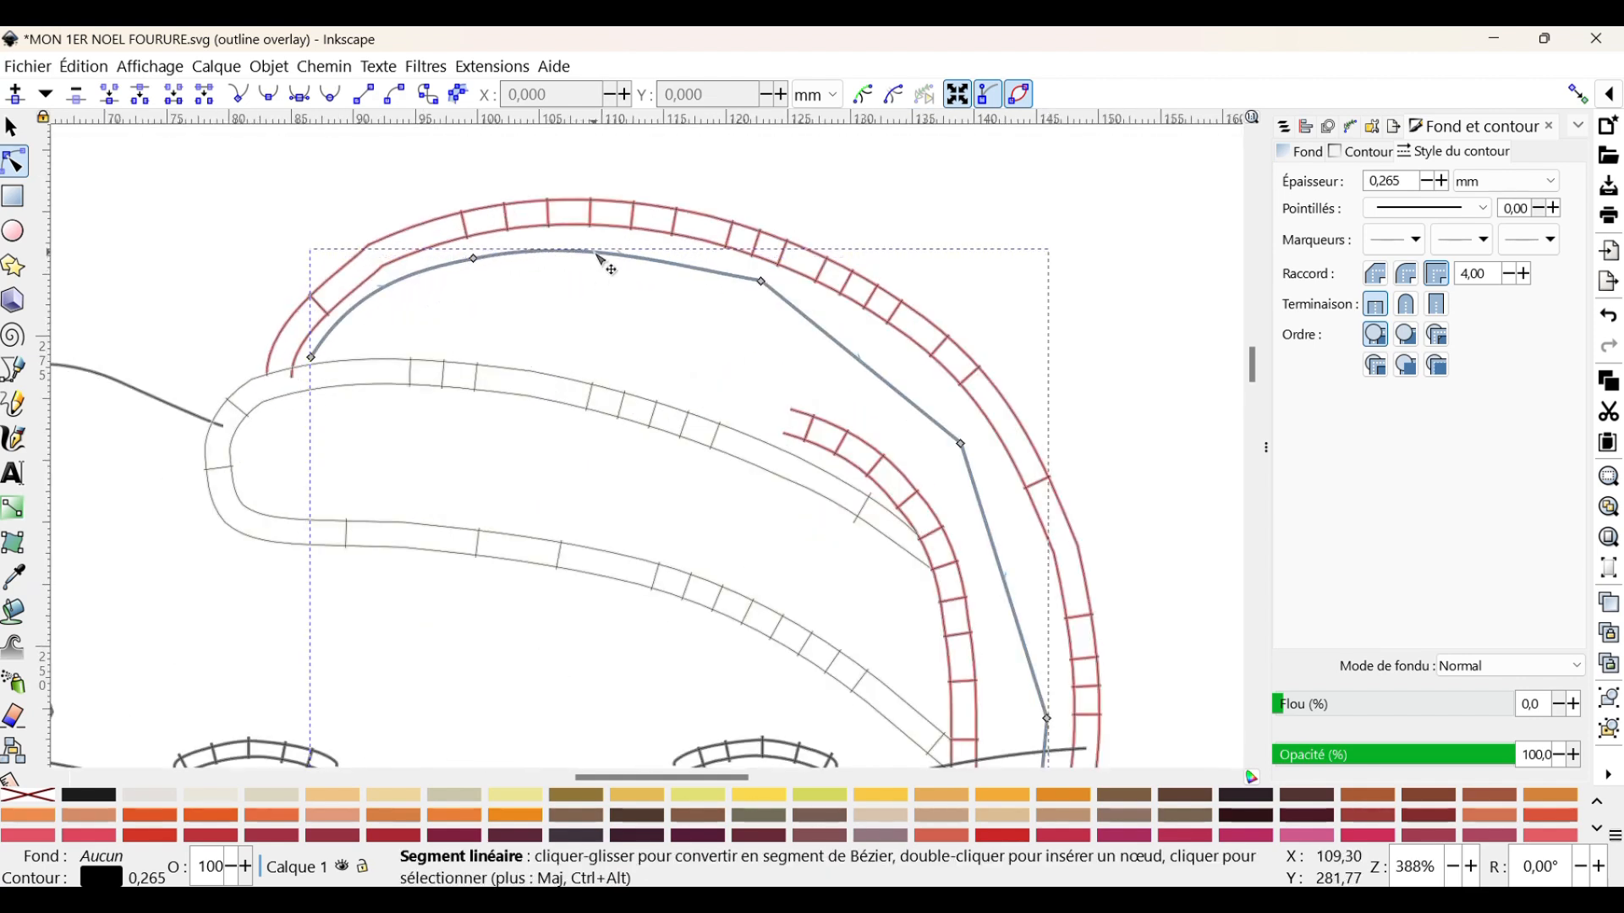
left_click(761, 282)
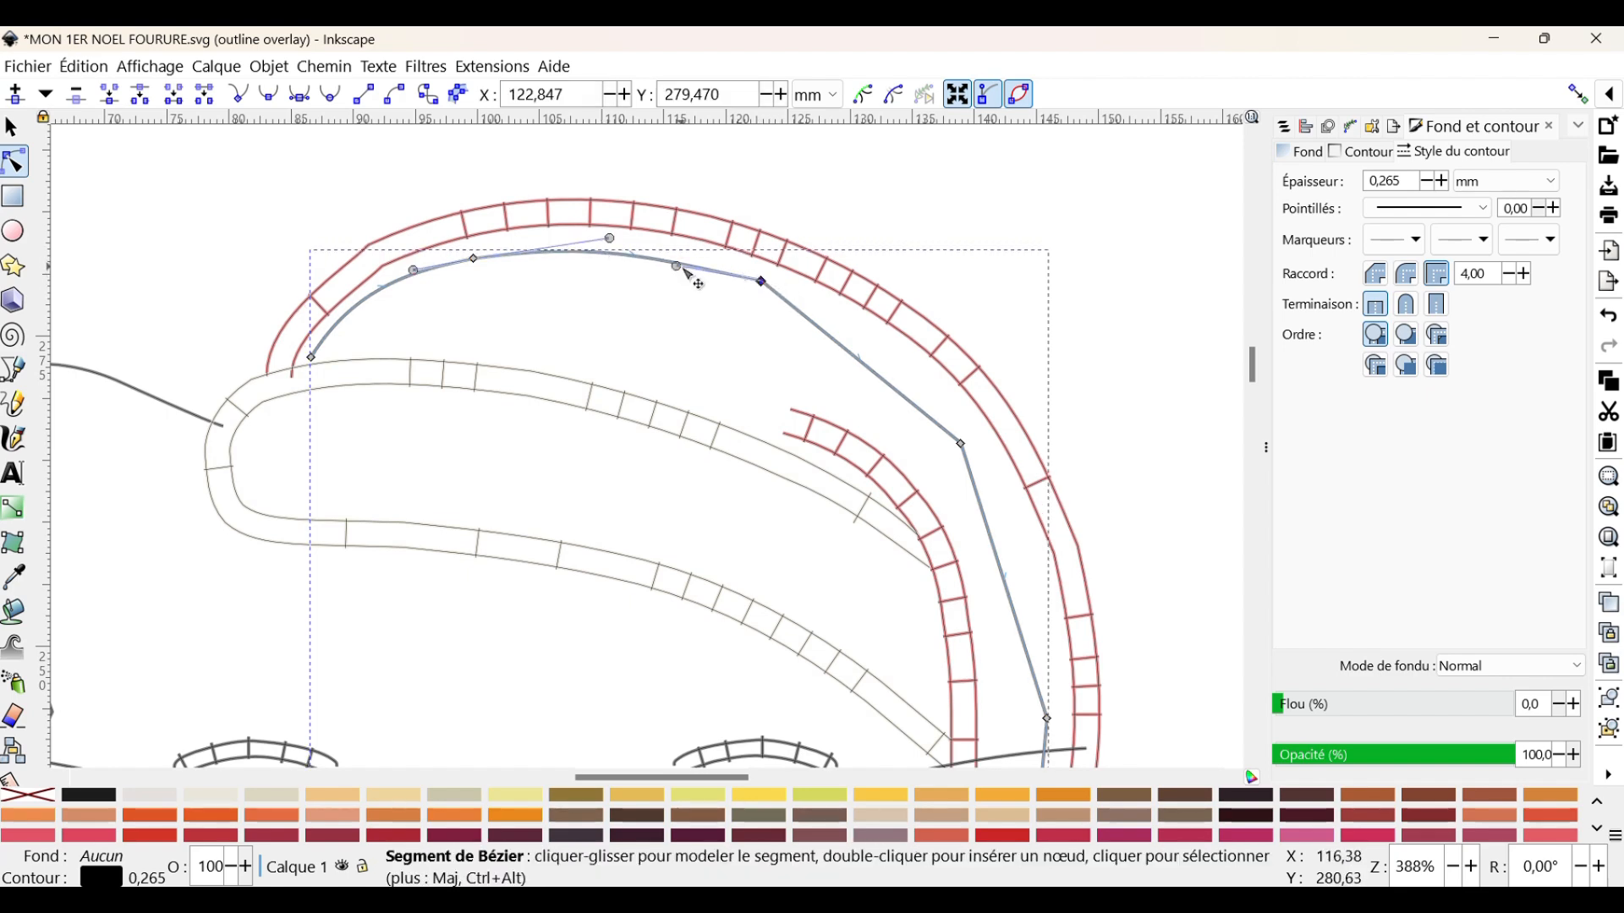
left_click_drag(687, 271, 695, 257)
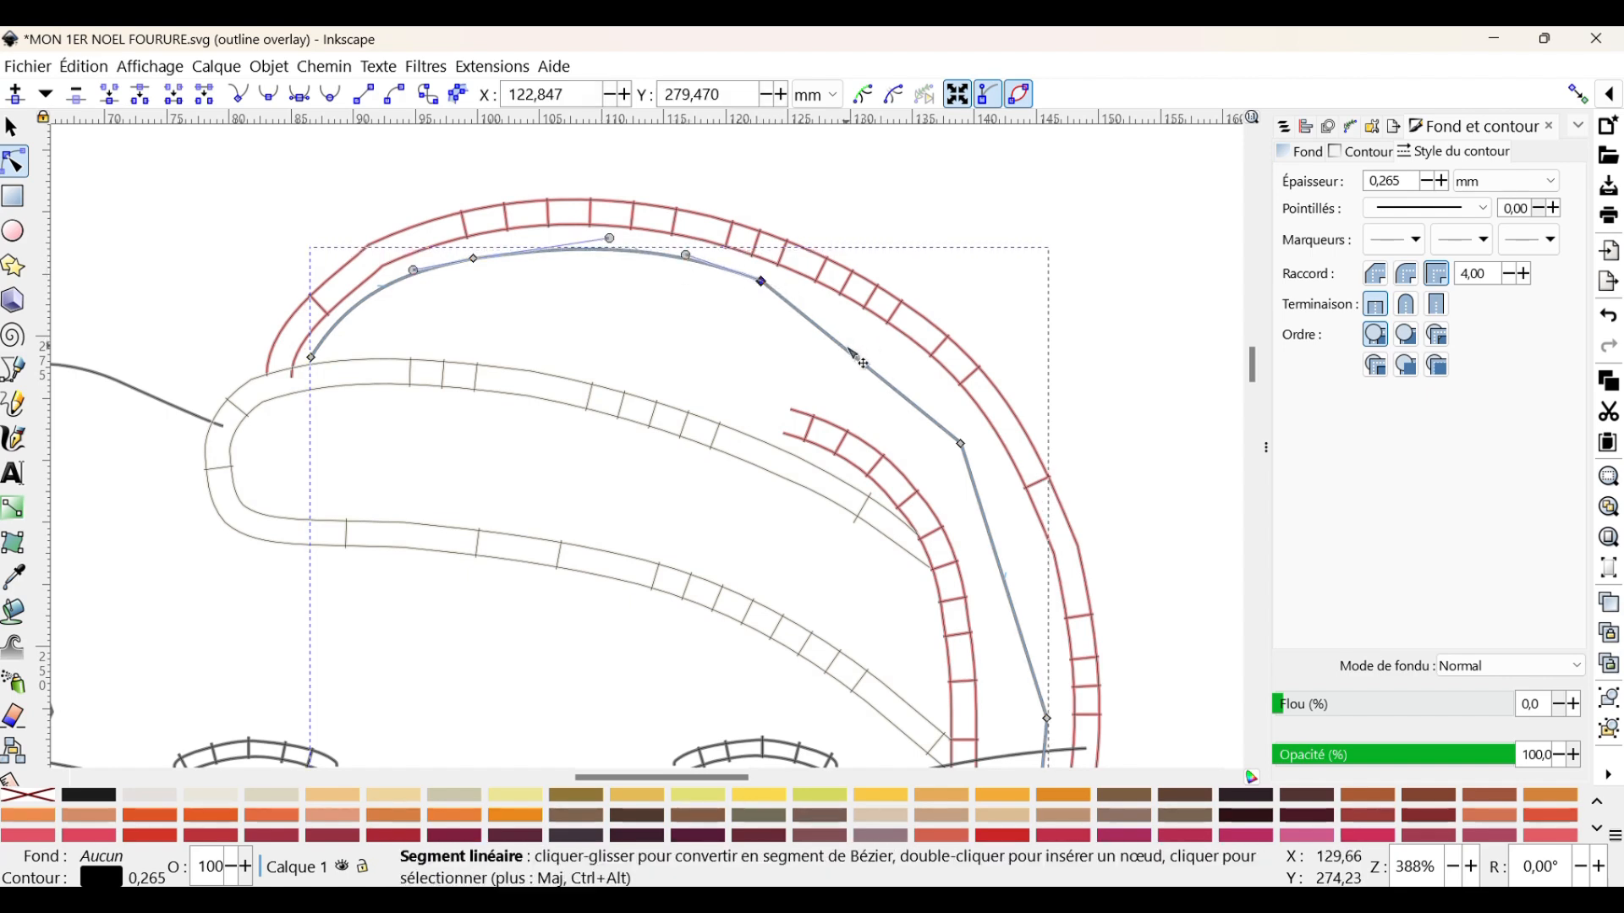
left_click_drag(860, 362, 871, 349)
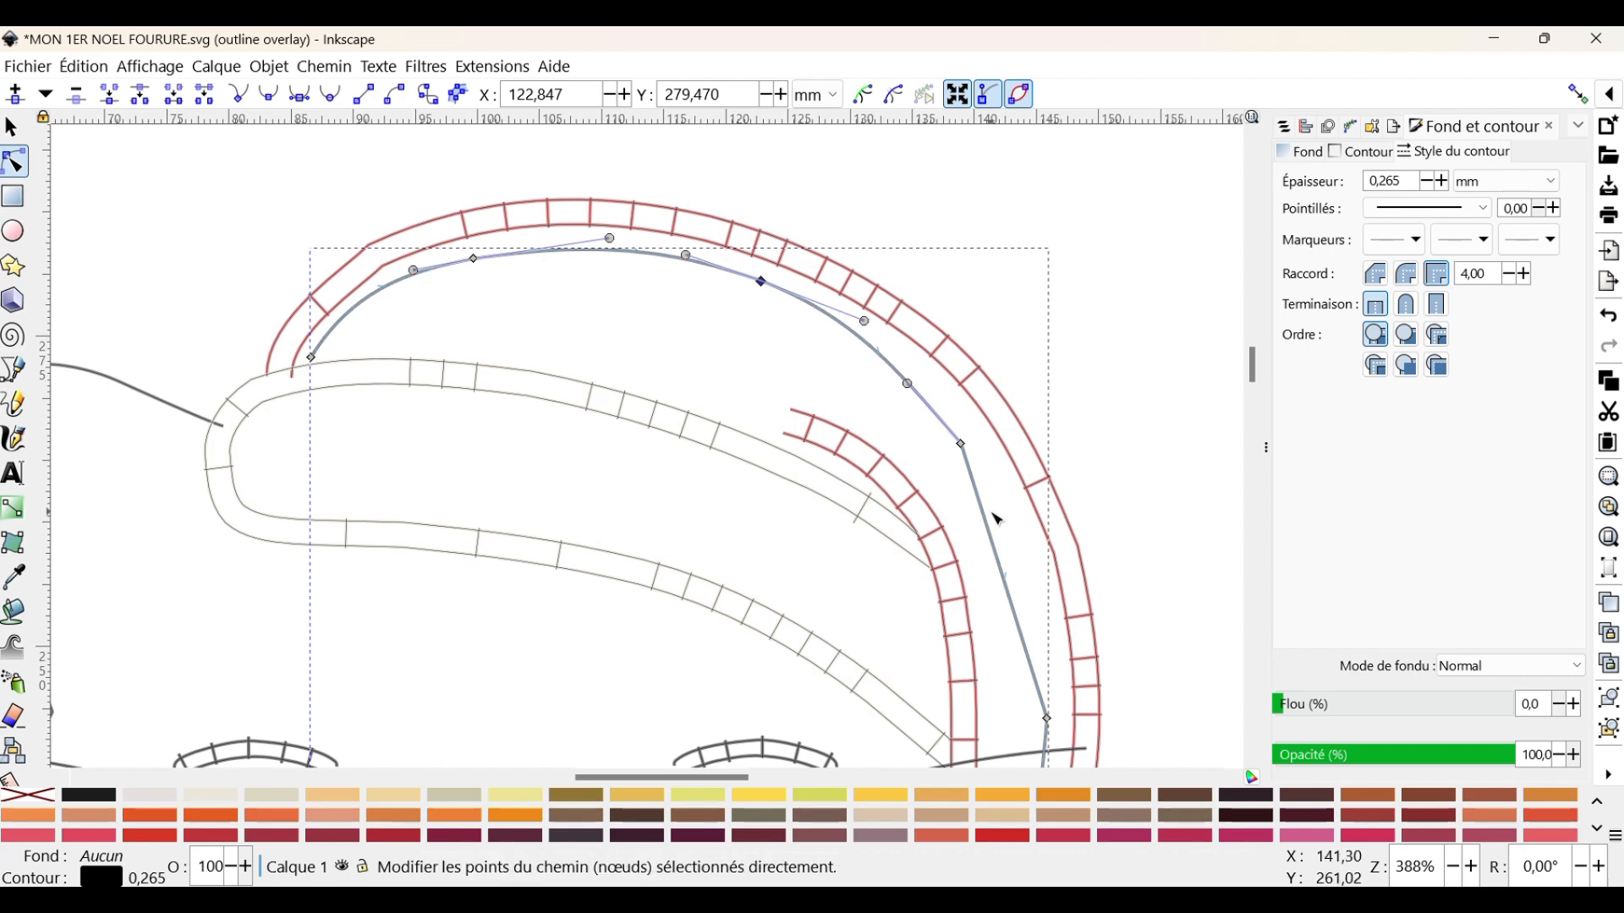
Bend the path's last two segments into smooth curves running down beside the outer red band to the pompom.
left_click_drag(998, 531, 1022, 549)
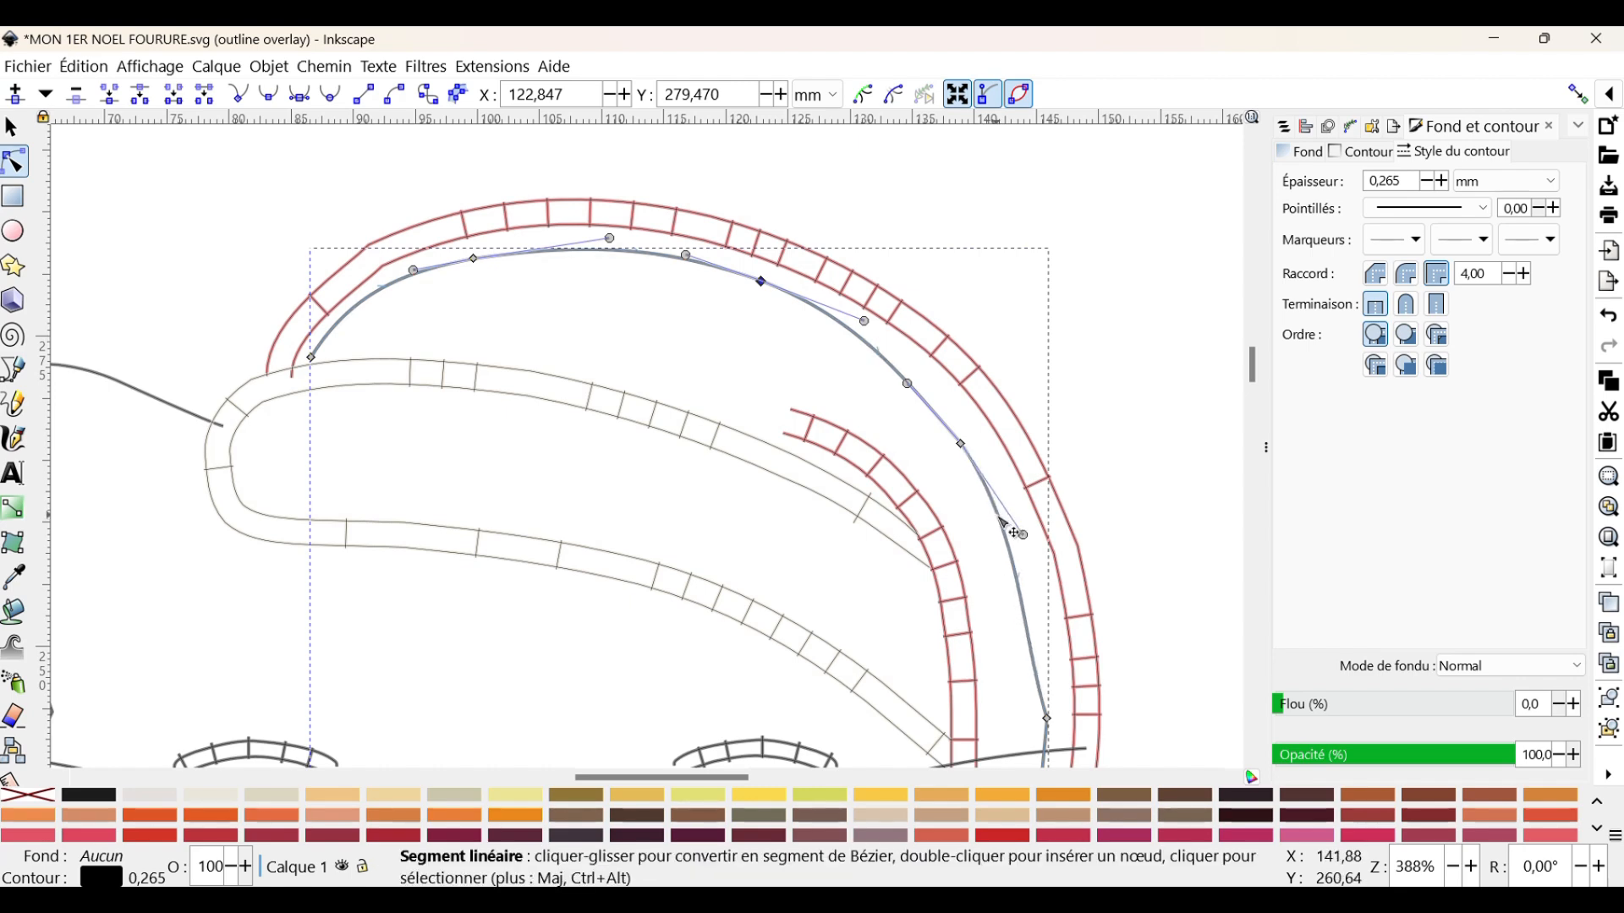
left_click(1048, 719)
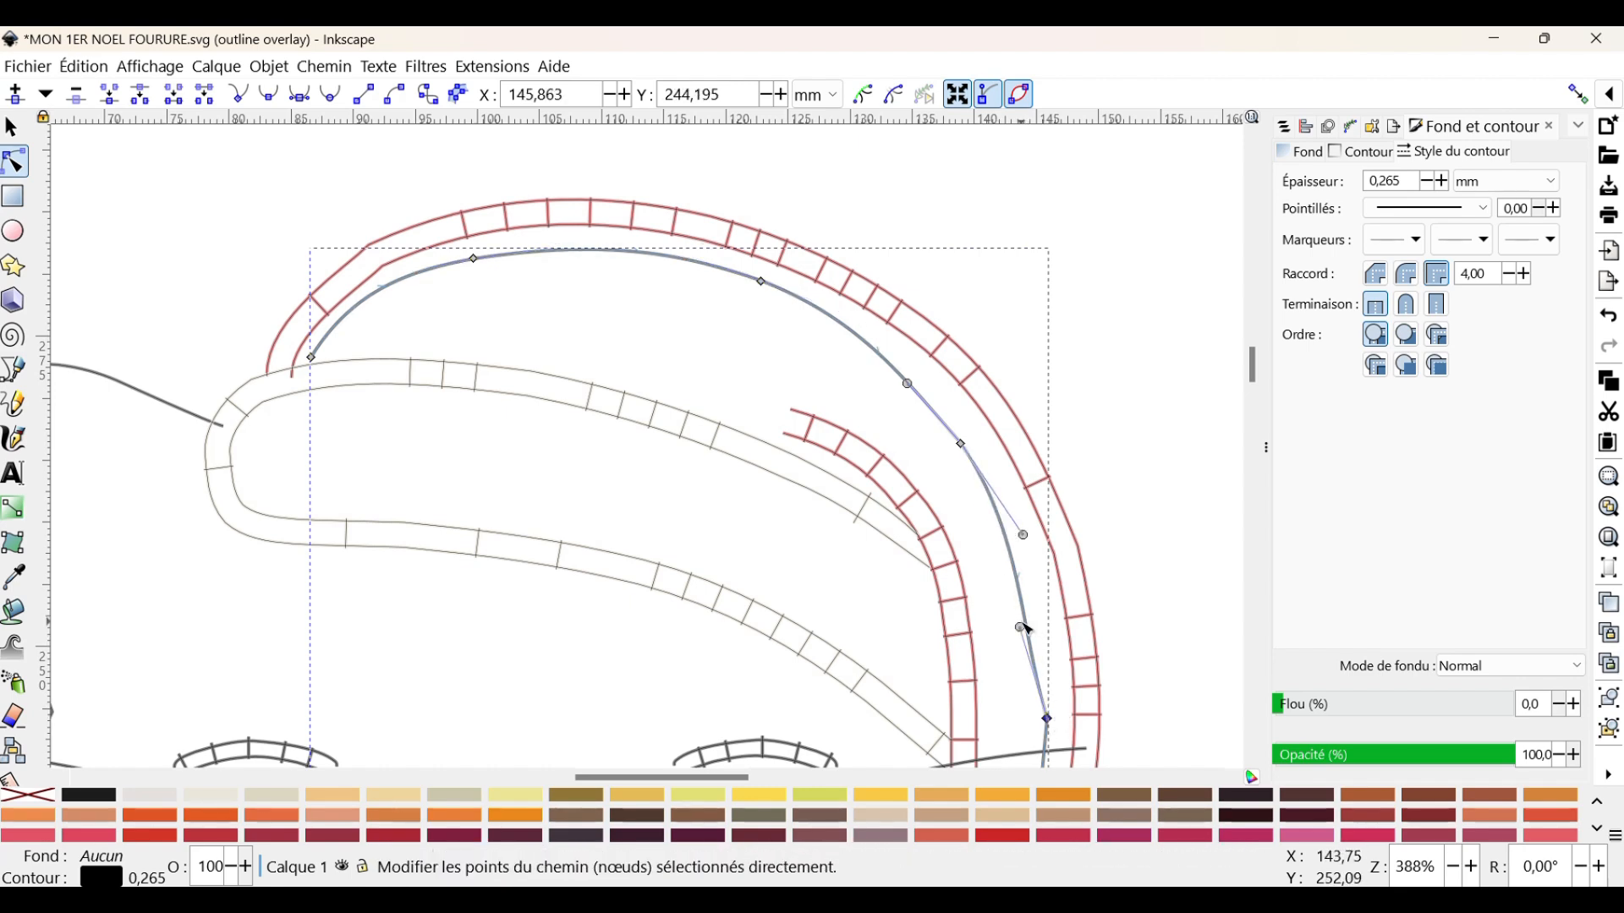
left_click_drag(1028, 638, 1054, 639)
scroll(1049, 609, "down", 8)
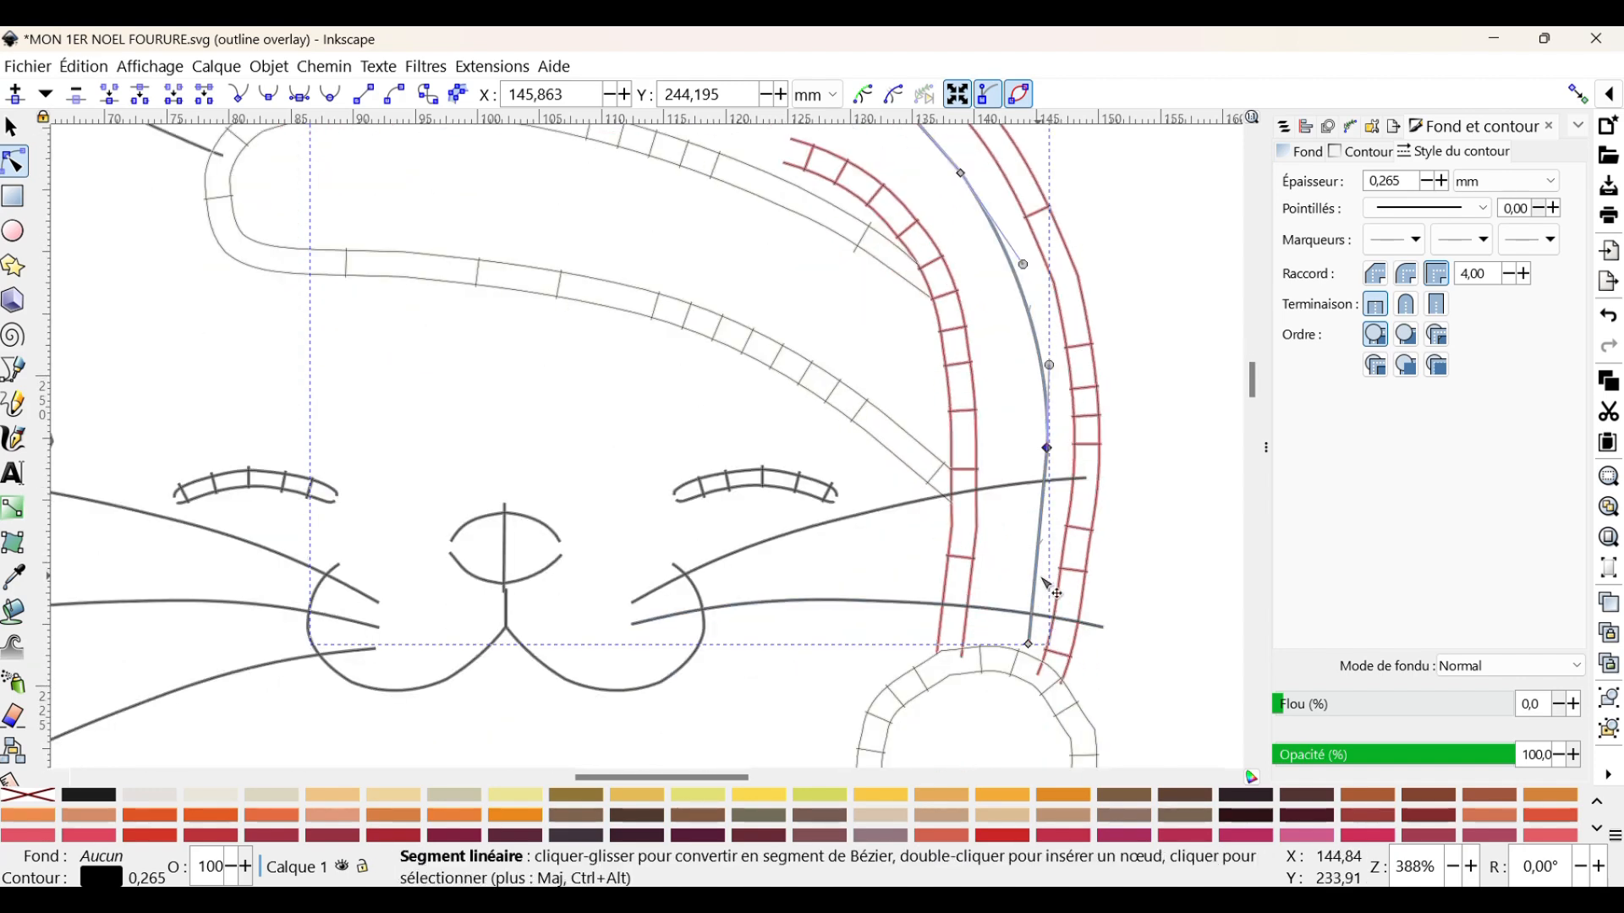
key("Escape")
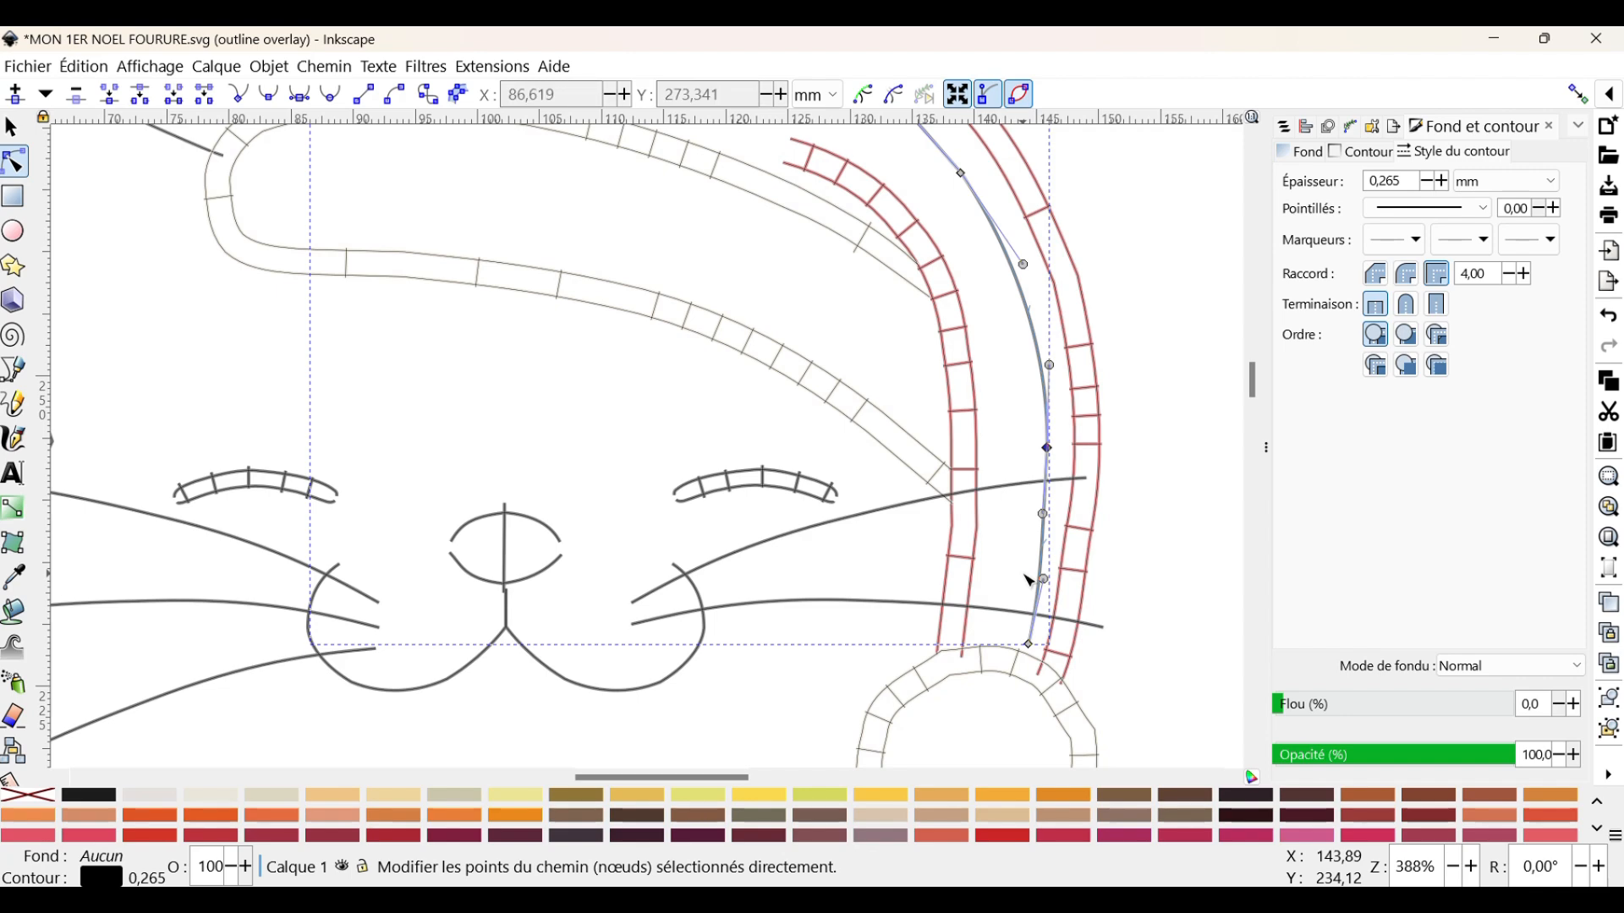
scroll(954, 539, "up", 4)
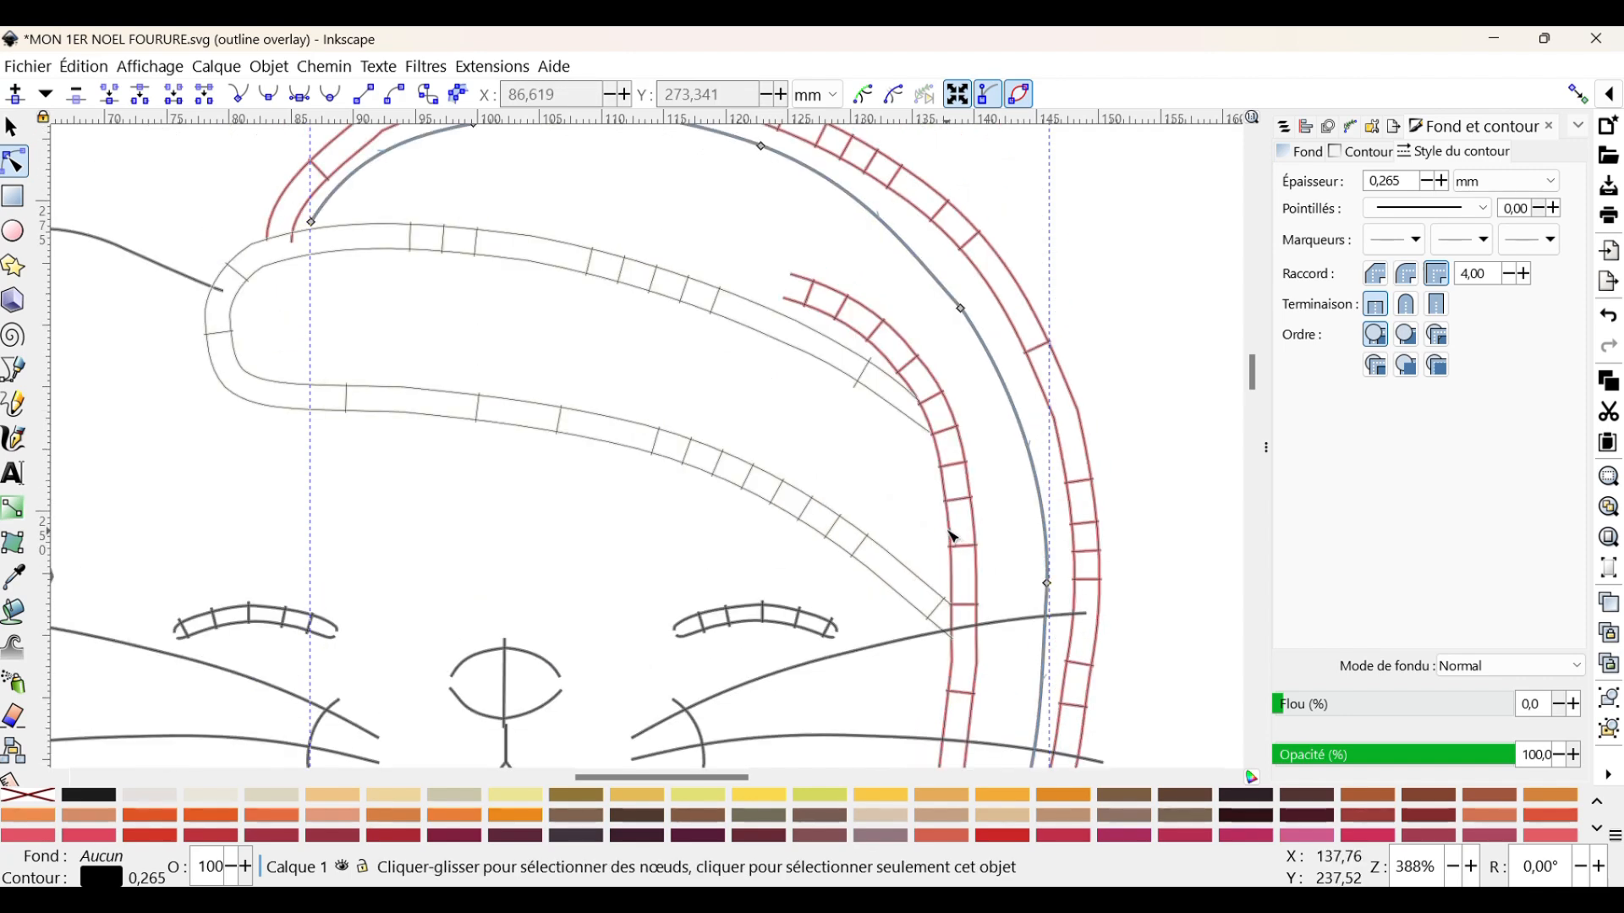
Duplicate the hat curve, scale the copy to about 52 × 47 mm and place it inside the original.
left_click(12, 127)
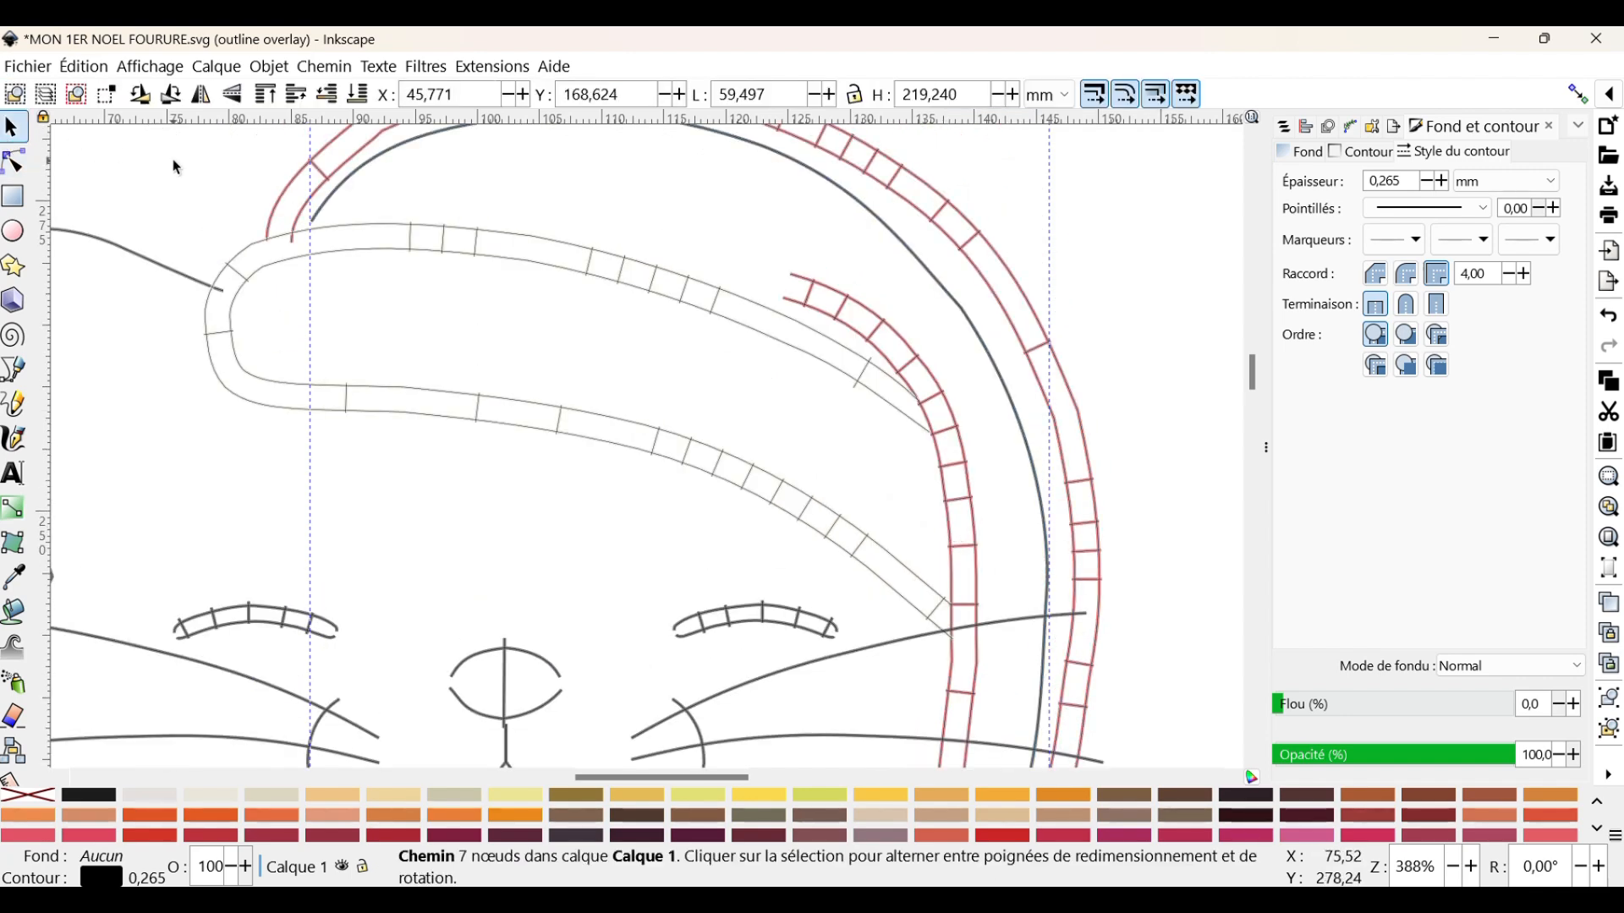
scroll(634, 300, "down", 4)
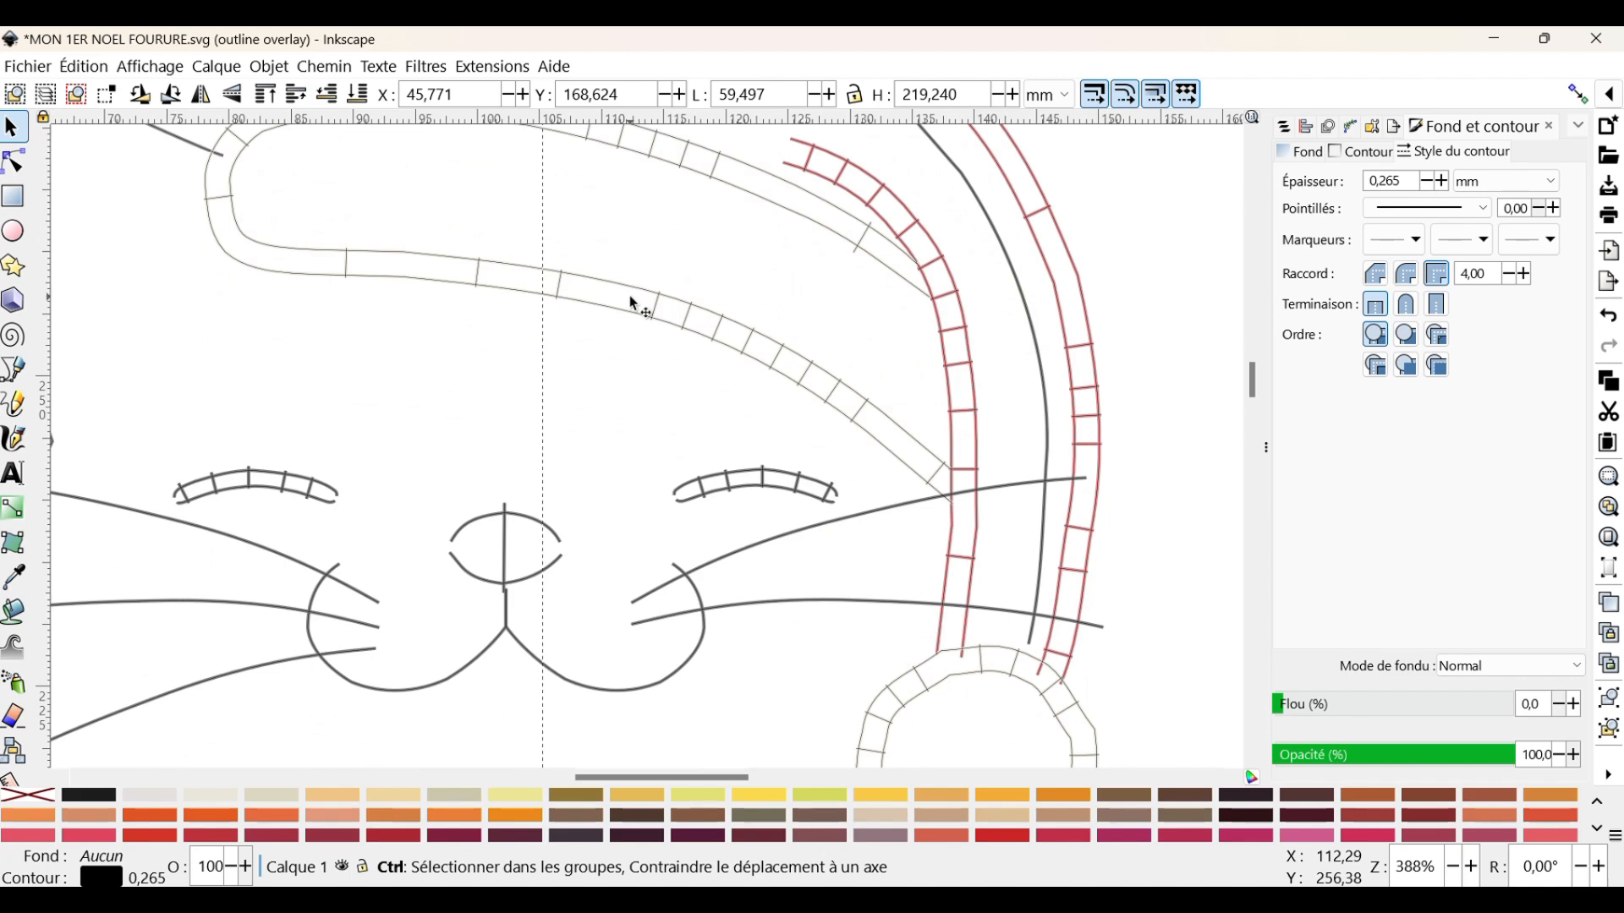
scroll(634, 305, "down", 4)
scroll(630, 307, "up", 1)
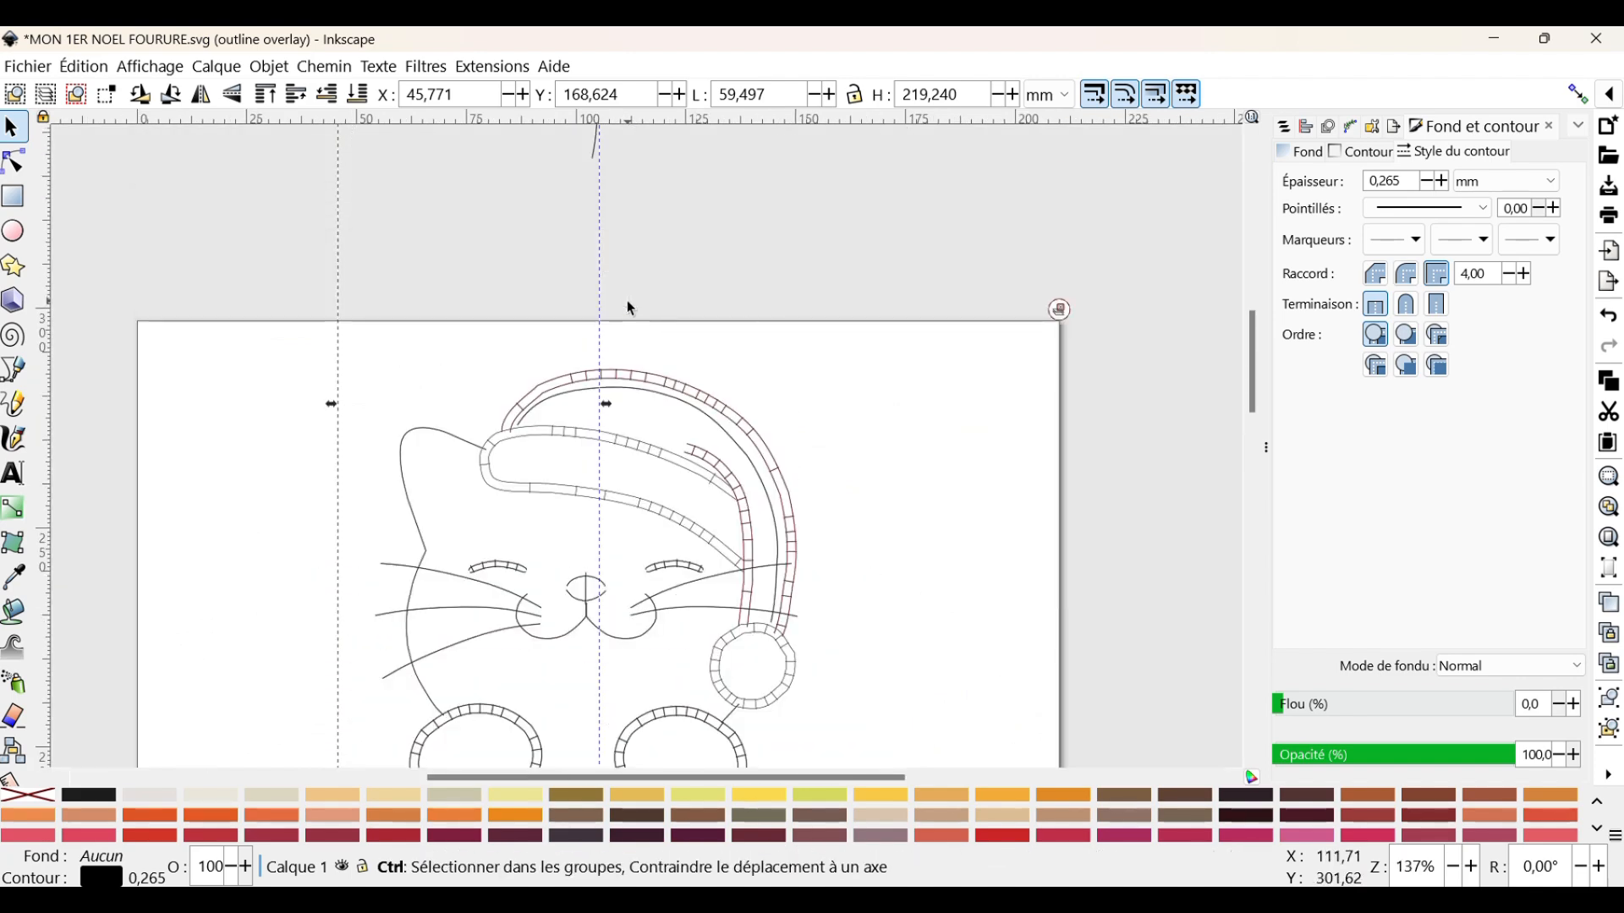
left_click(761, 376)
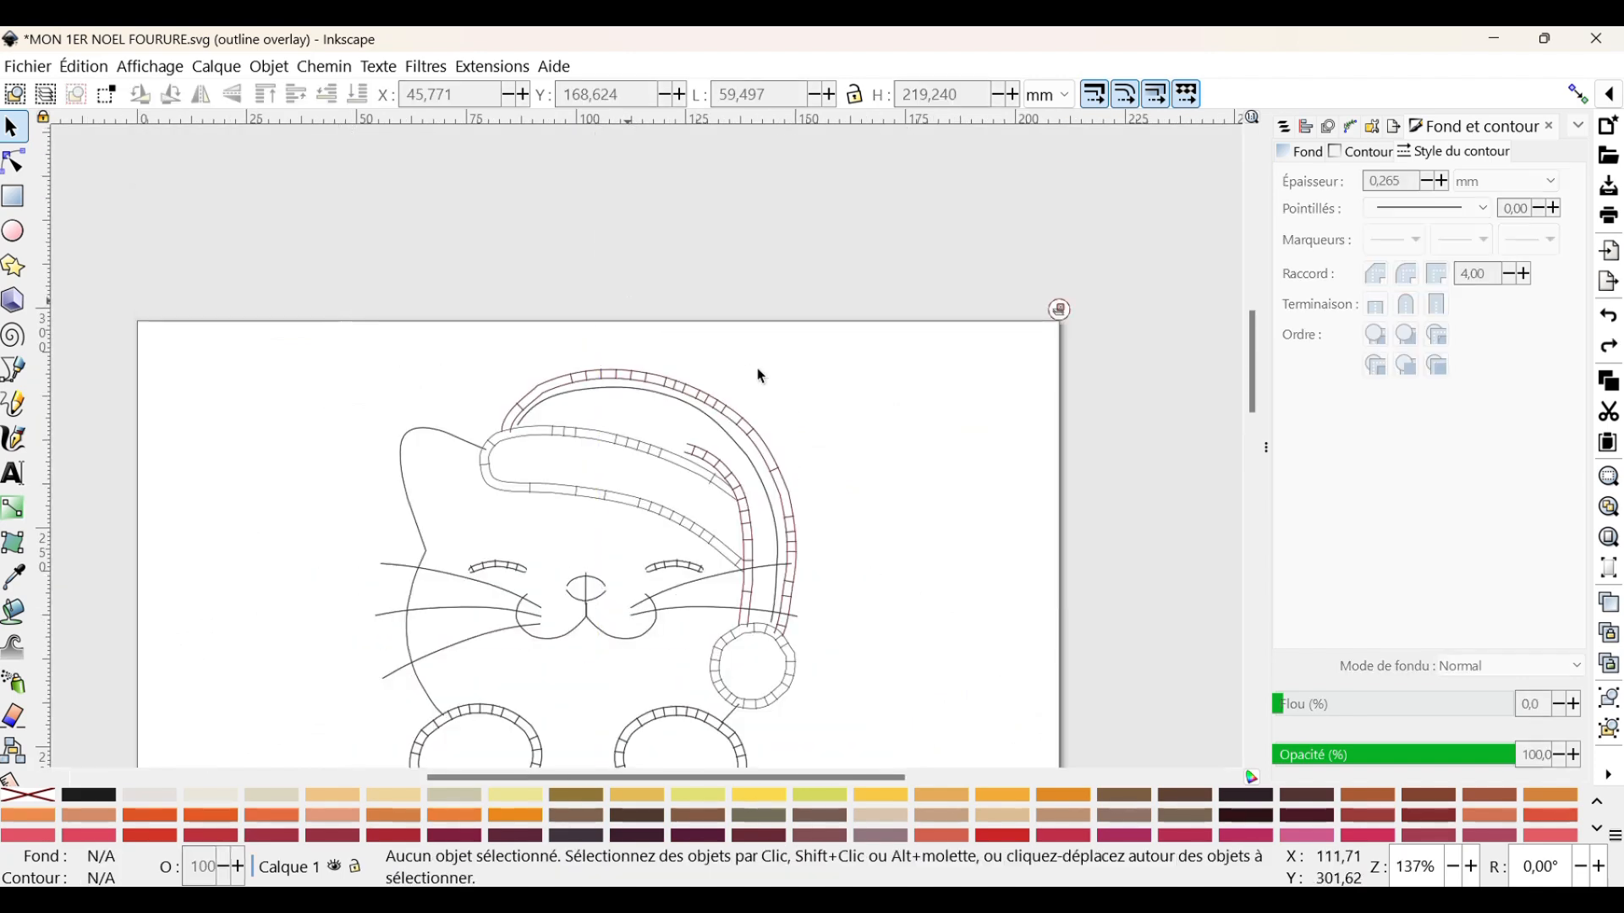
left_click(733, 445)
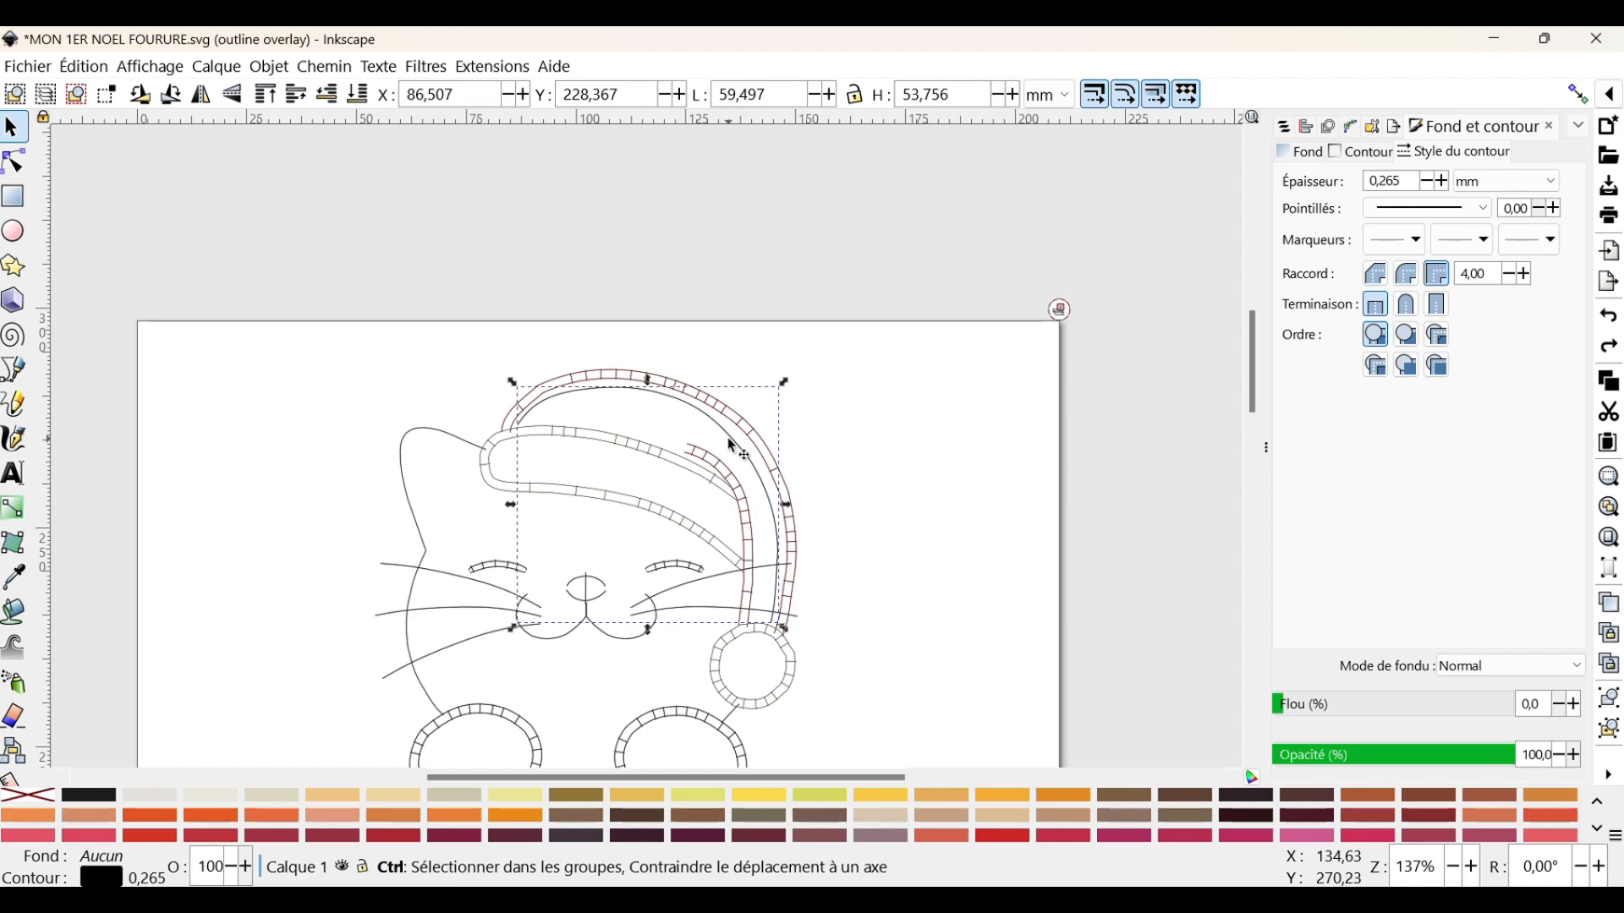
mouse_move(732, 445)
left_mouse_down()
mouse_move(789, 355)
mouse_move(706, 433)
left_mouse_up()
mouse_move(782, 390)
left_mouse_down()
mouse_move(777, 413)
mouse_move(768, 391)
mouse_move(749, 415)
mouse_move(700, 436)
mouse_move(702, 423)
left_mouse_up()
left_click(708, 521)
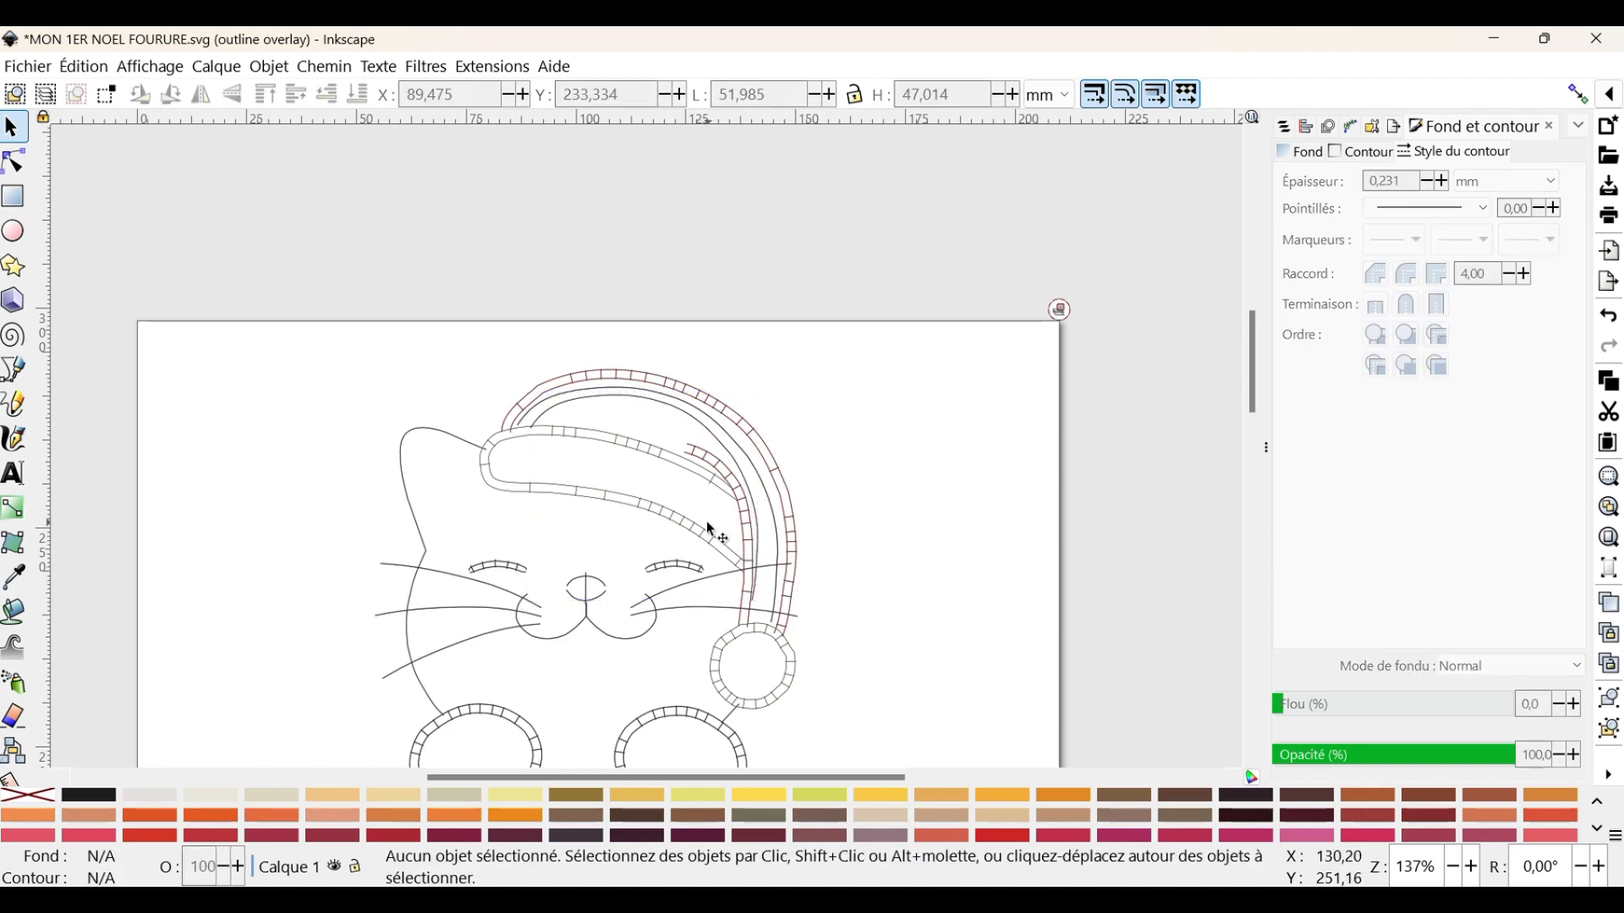
Move the inner curve's brim end to about X 90.2, Y 274.1 mm and its pompom end to about X 141.5, Y 231.4 mm.
scroll(707, 521, "up", 2)
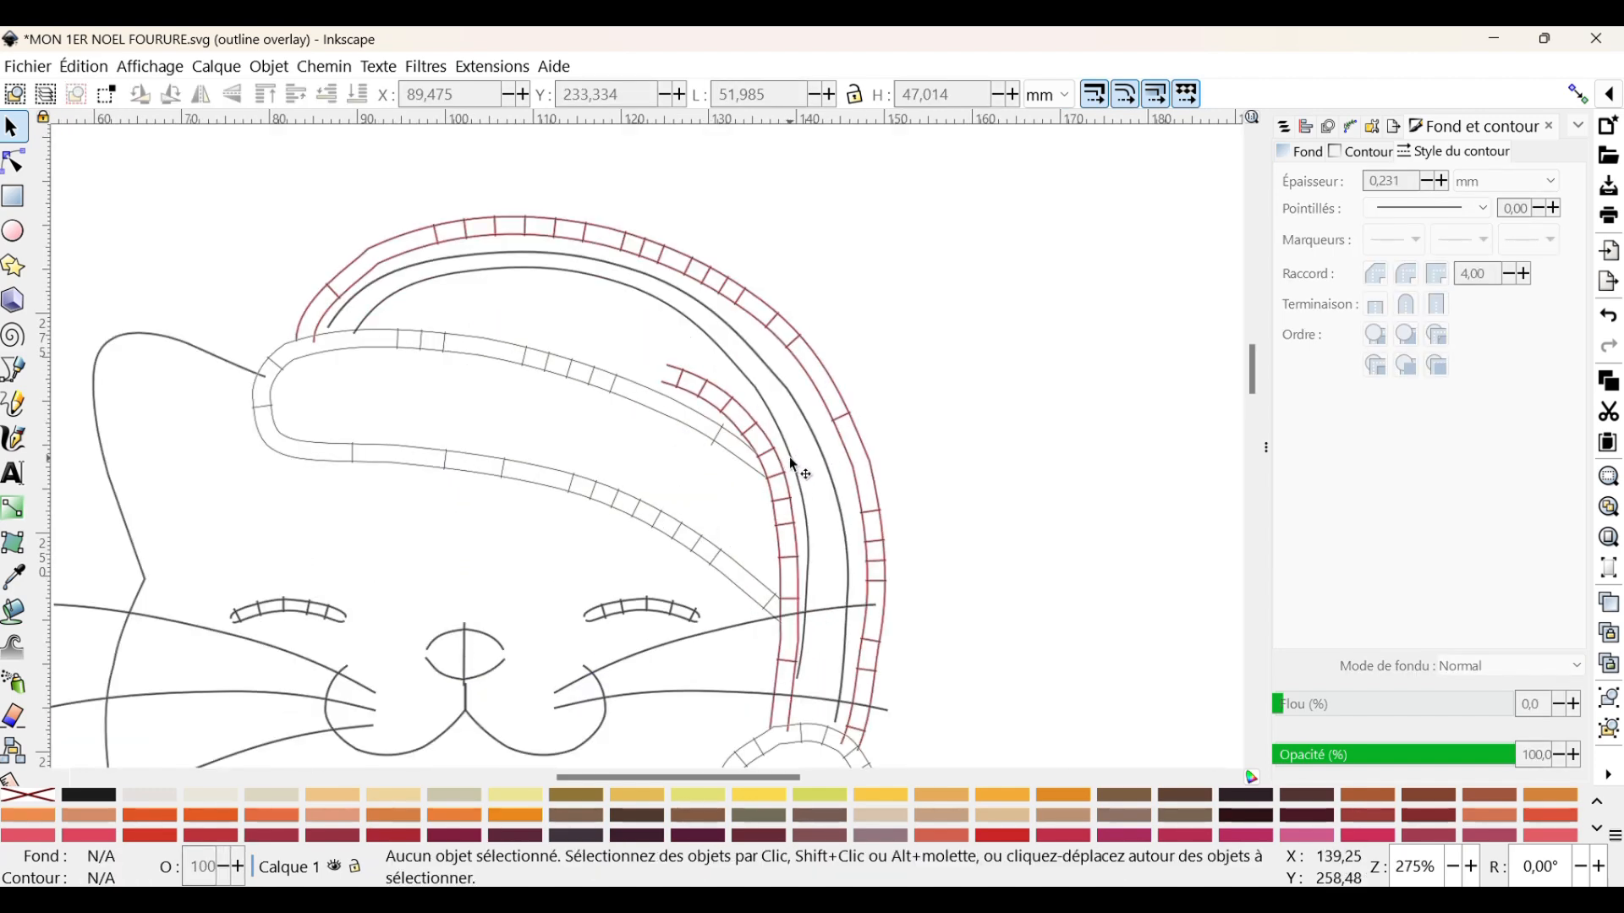
left_click(790, 458)
left_click(14, 161)
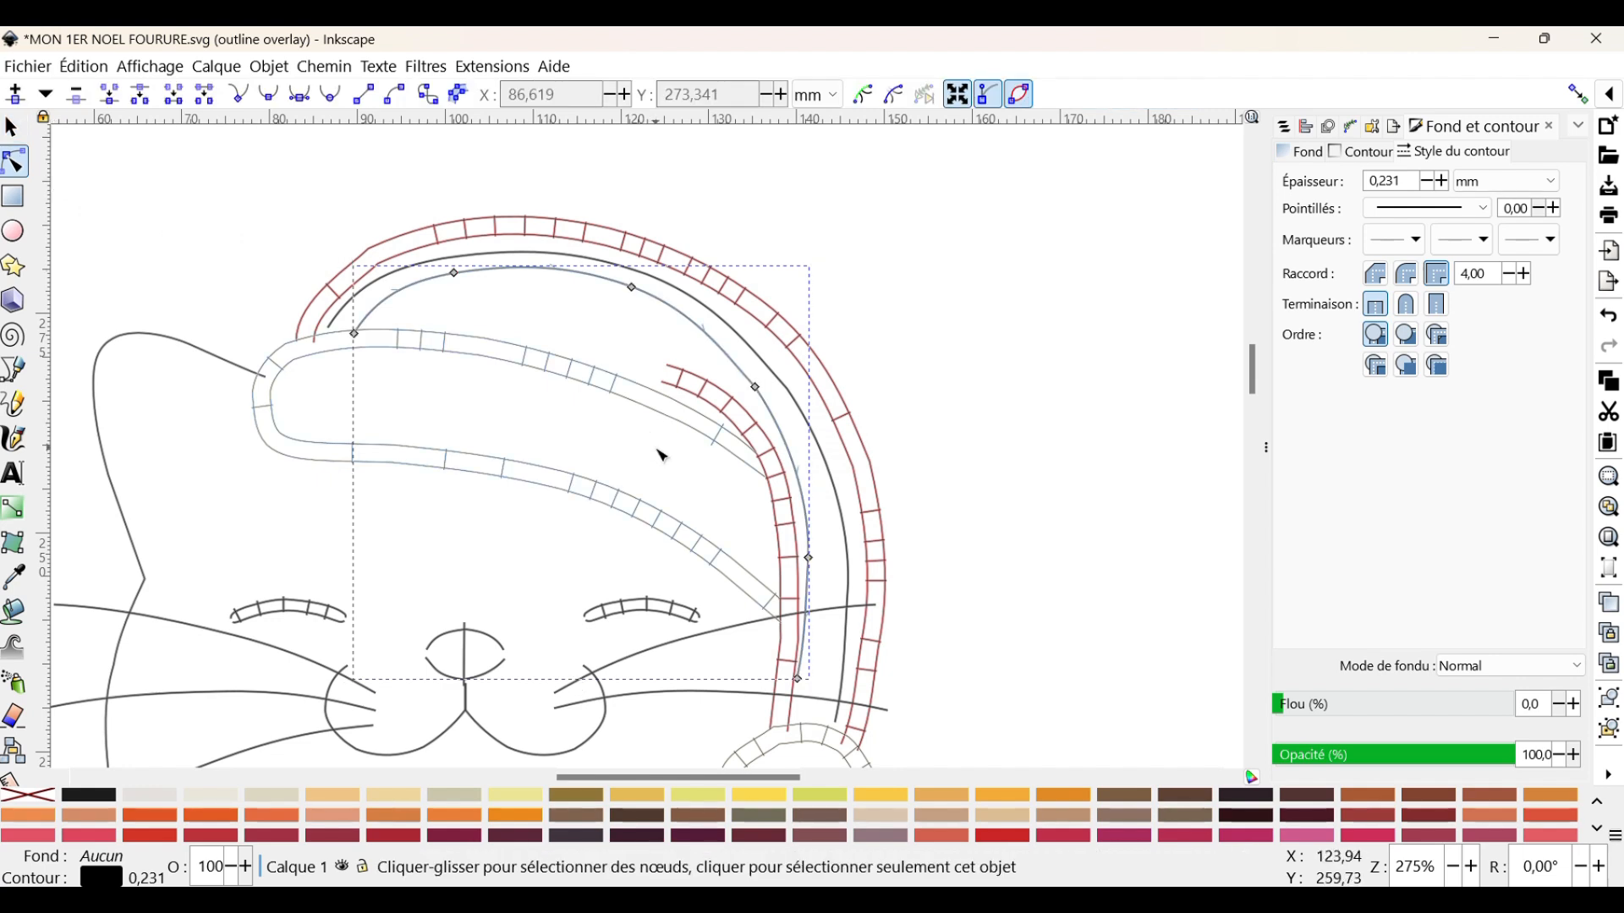
left_click_drag(355, 333, 361, 321)
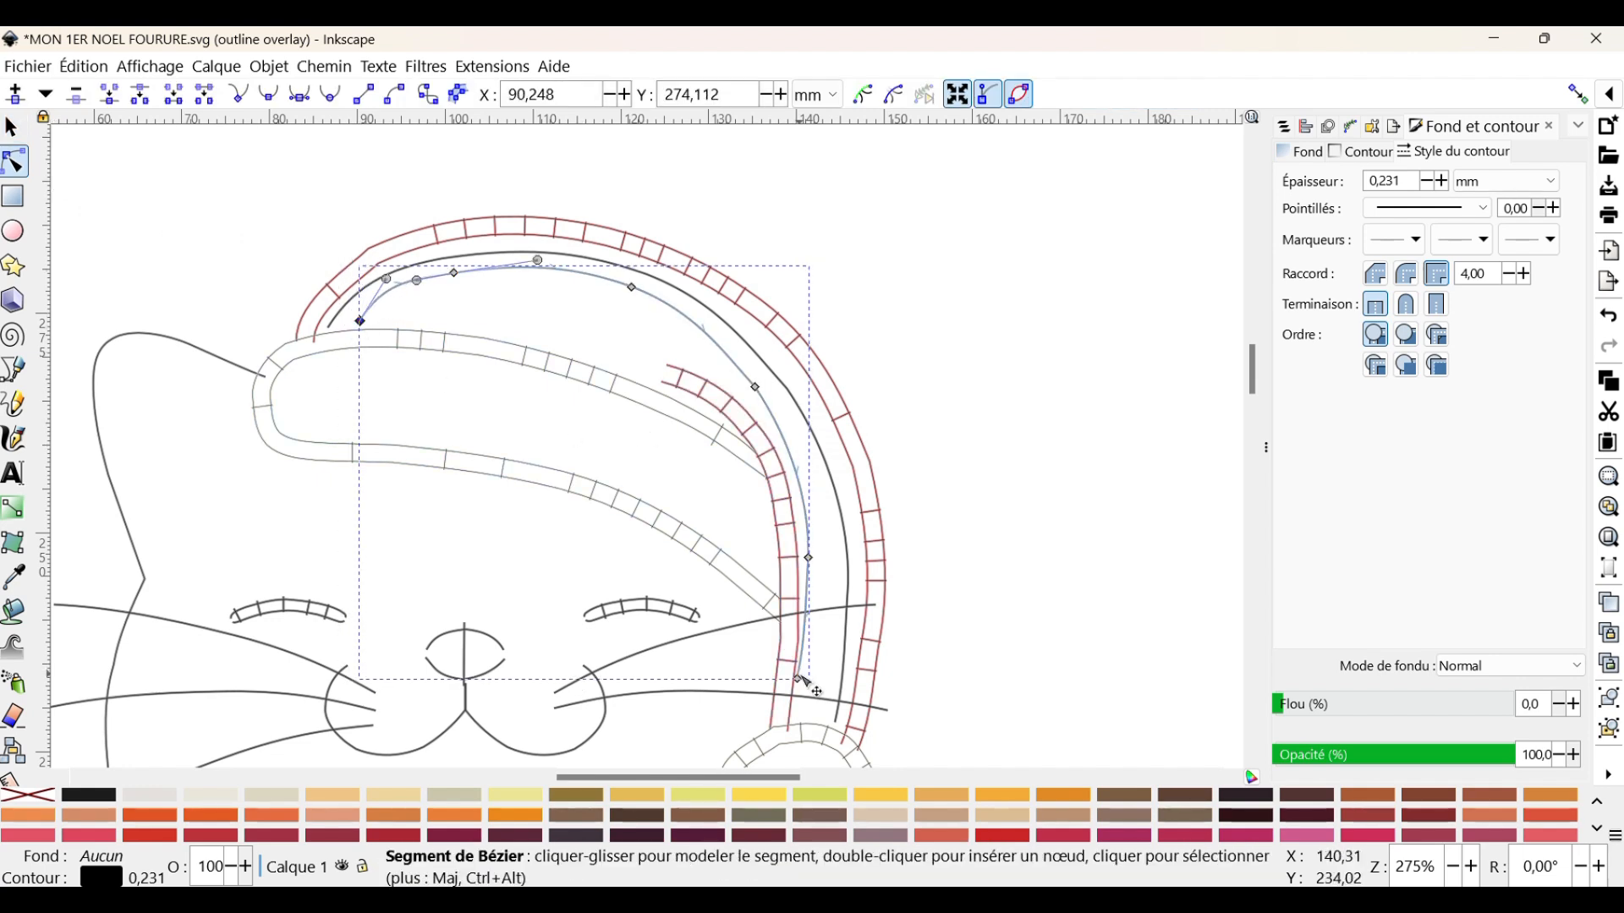
left_click_drag(803, 681, 810, 696)
Move the inner curve's pompom end to about X 142.1, Y 230.5 mm and the node before it to about X 143.4, Y 248.9 mm.
left_click(812, 559)
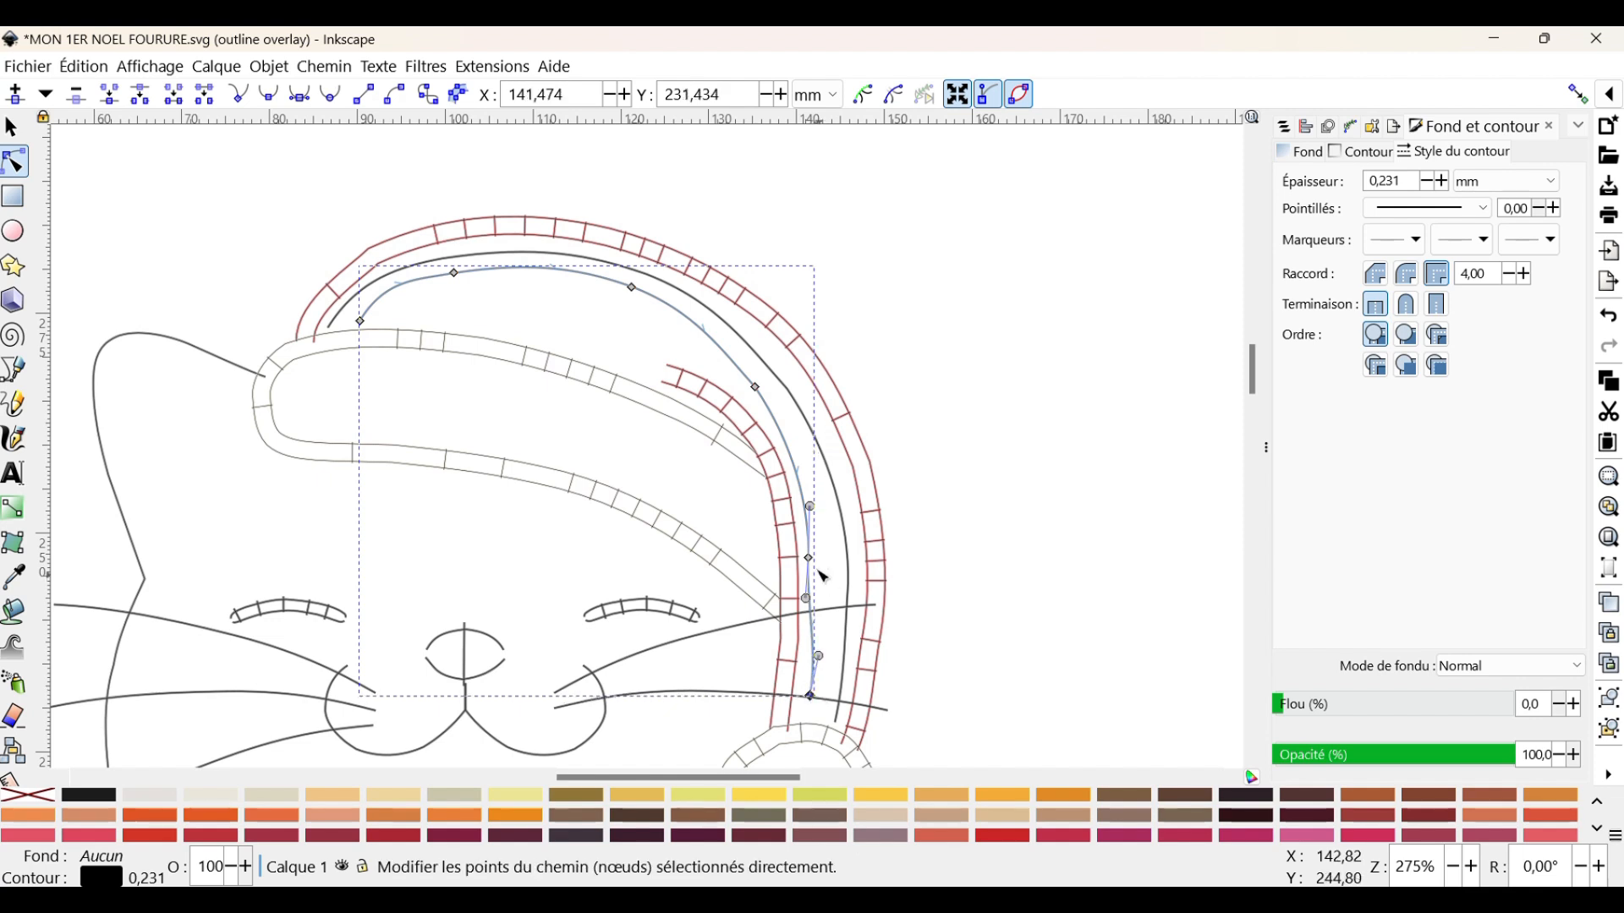
left_click_drag(813, 559, 821, 560)
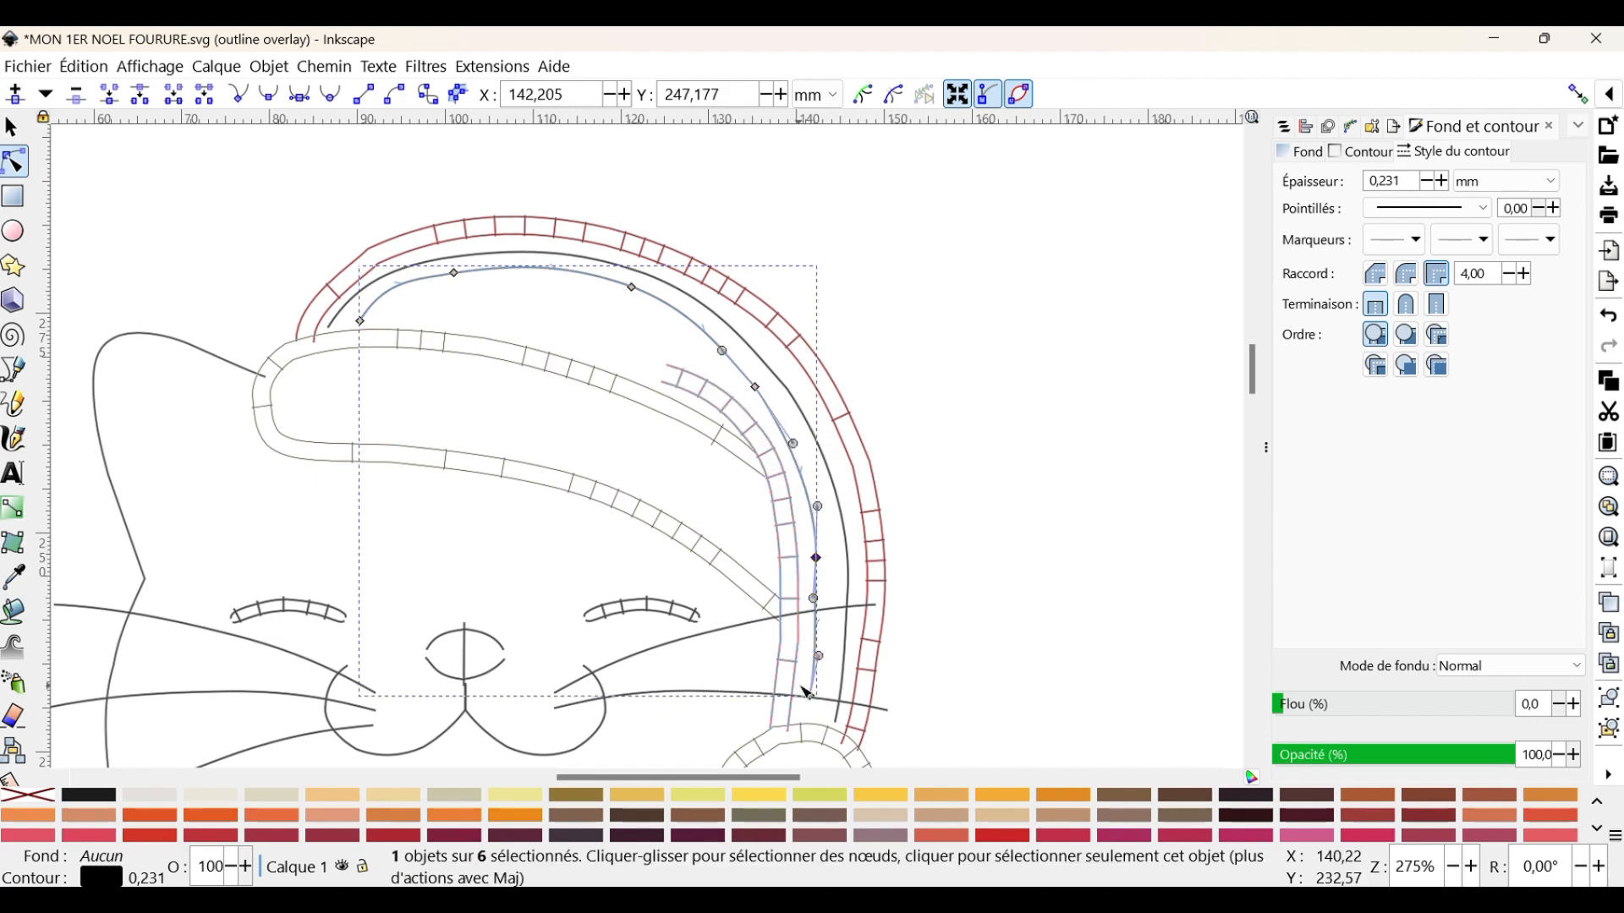
left_click_drag(812, 697, 816, 705)
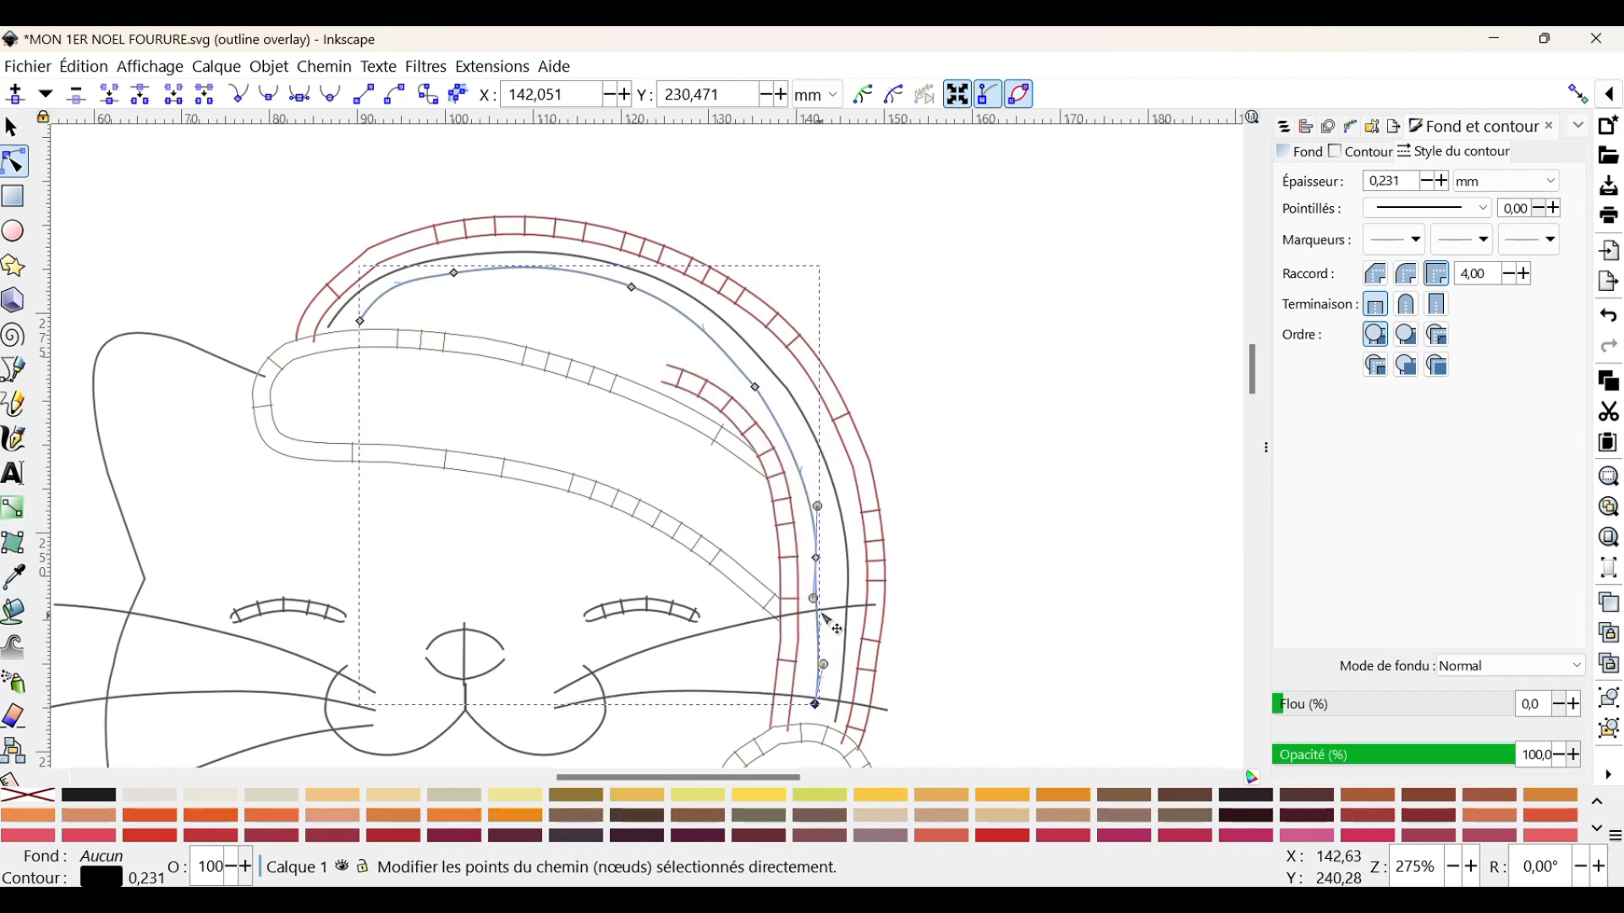
left_click_drag(815, 599, 833, 549)
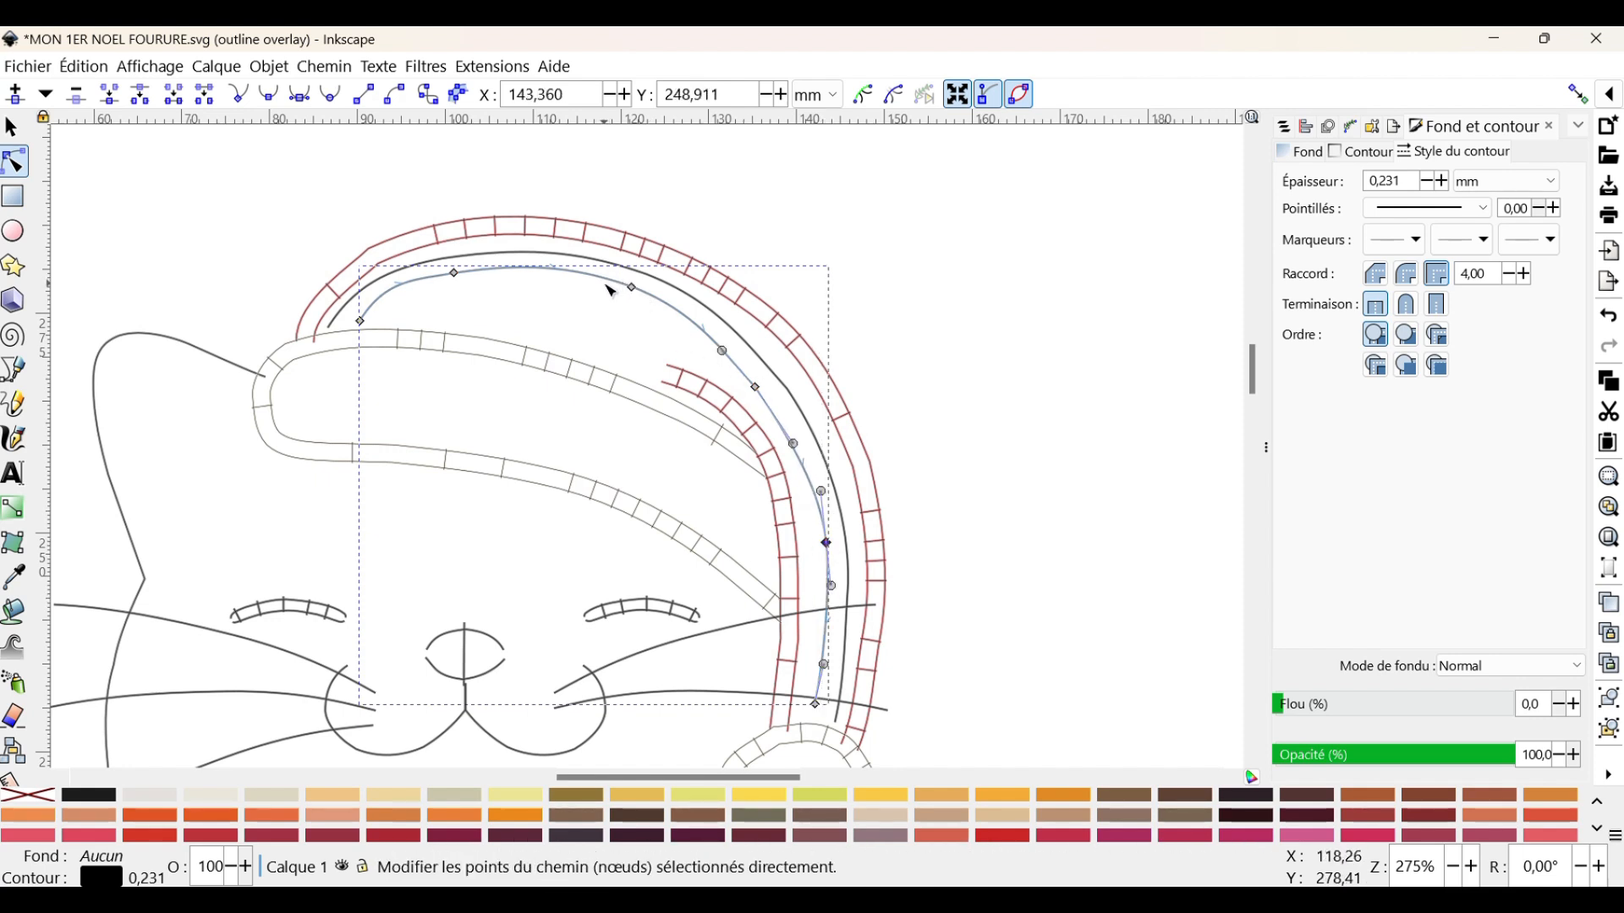
left_click(597, 315)
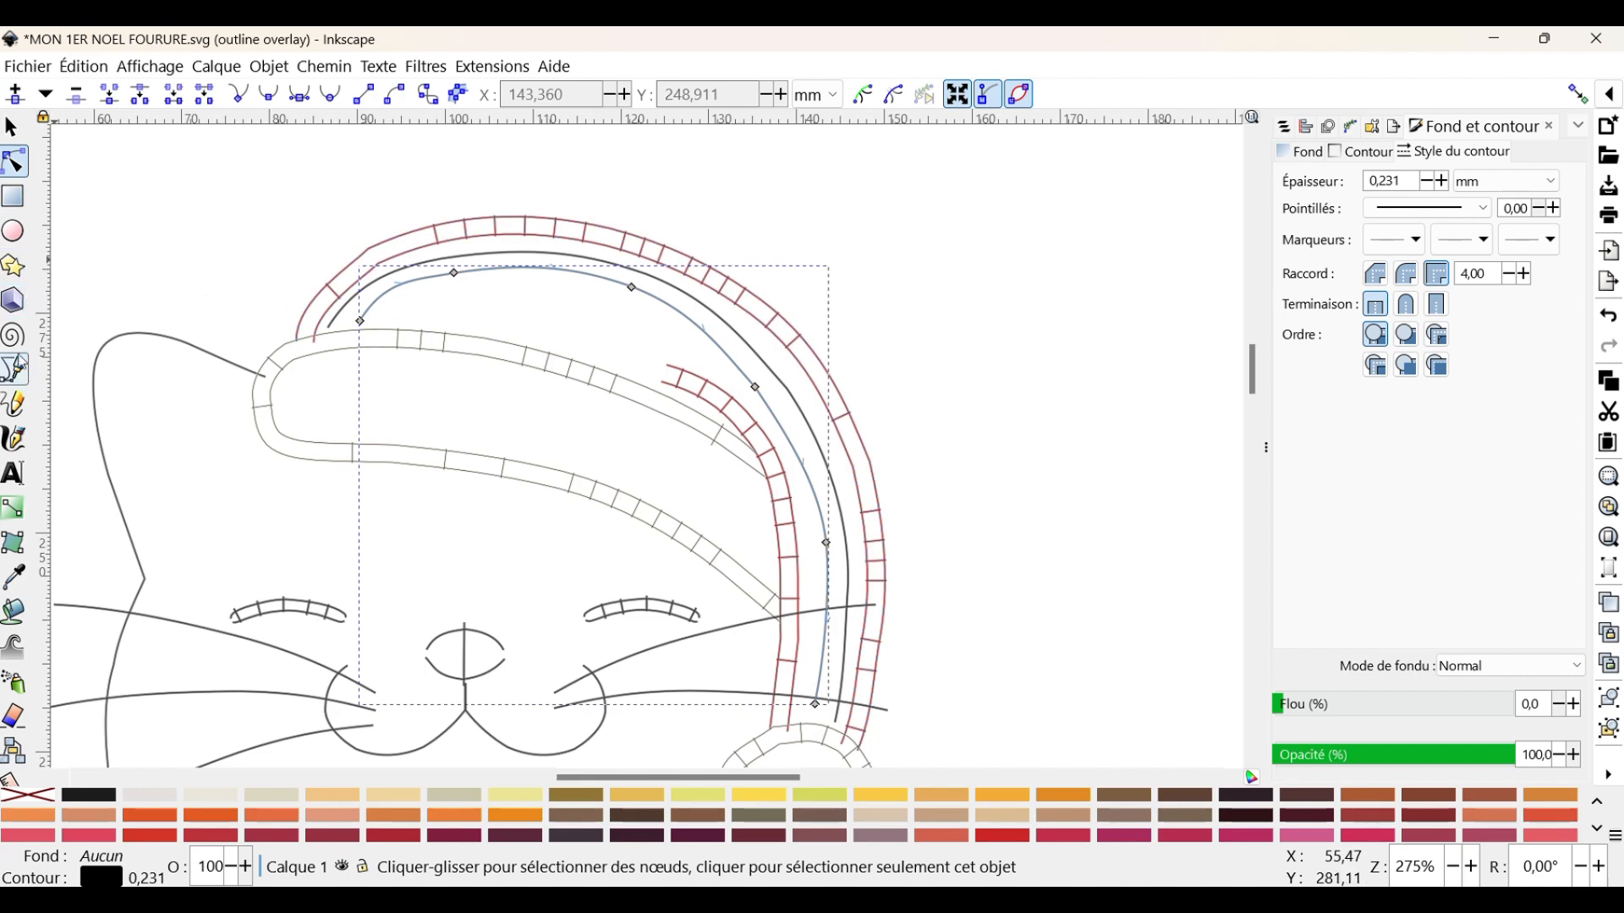
Draw an open three-node path of straight segments, about 29 mm wide, between the inner curve and the hat brim.
left_click(16, 369)
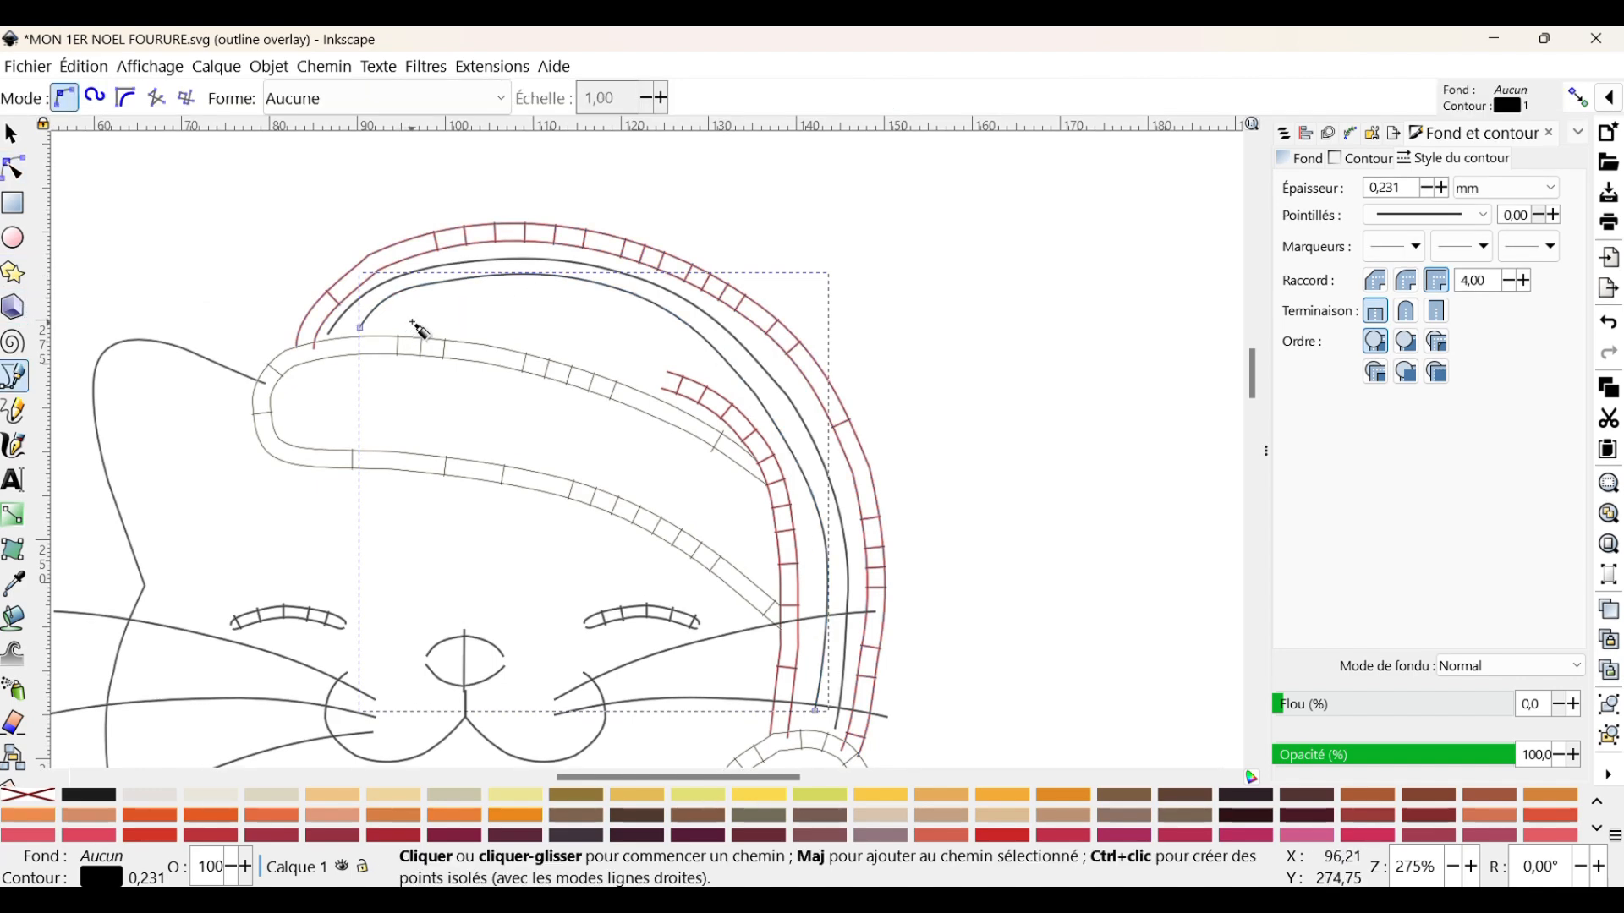
left_click(417, 321)
left_click(546, 306)
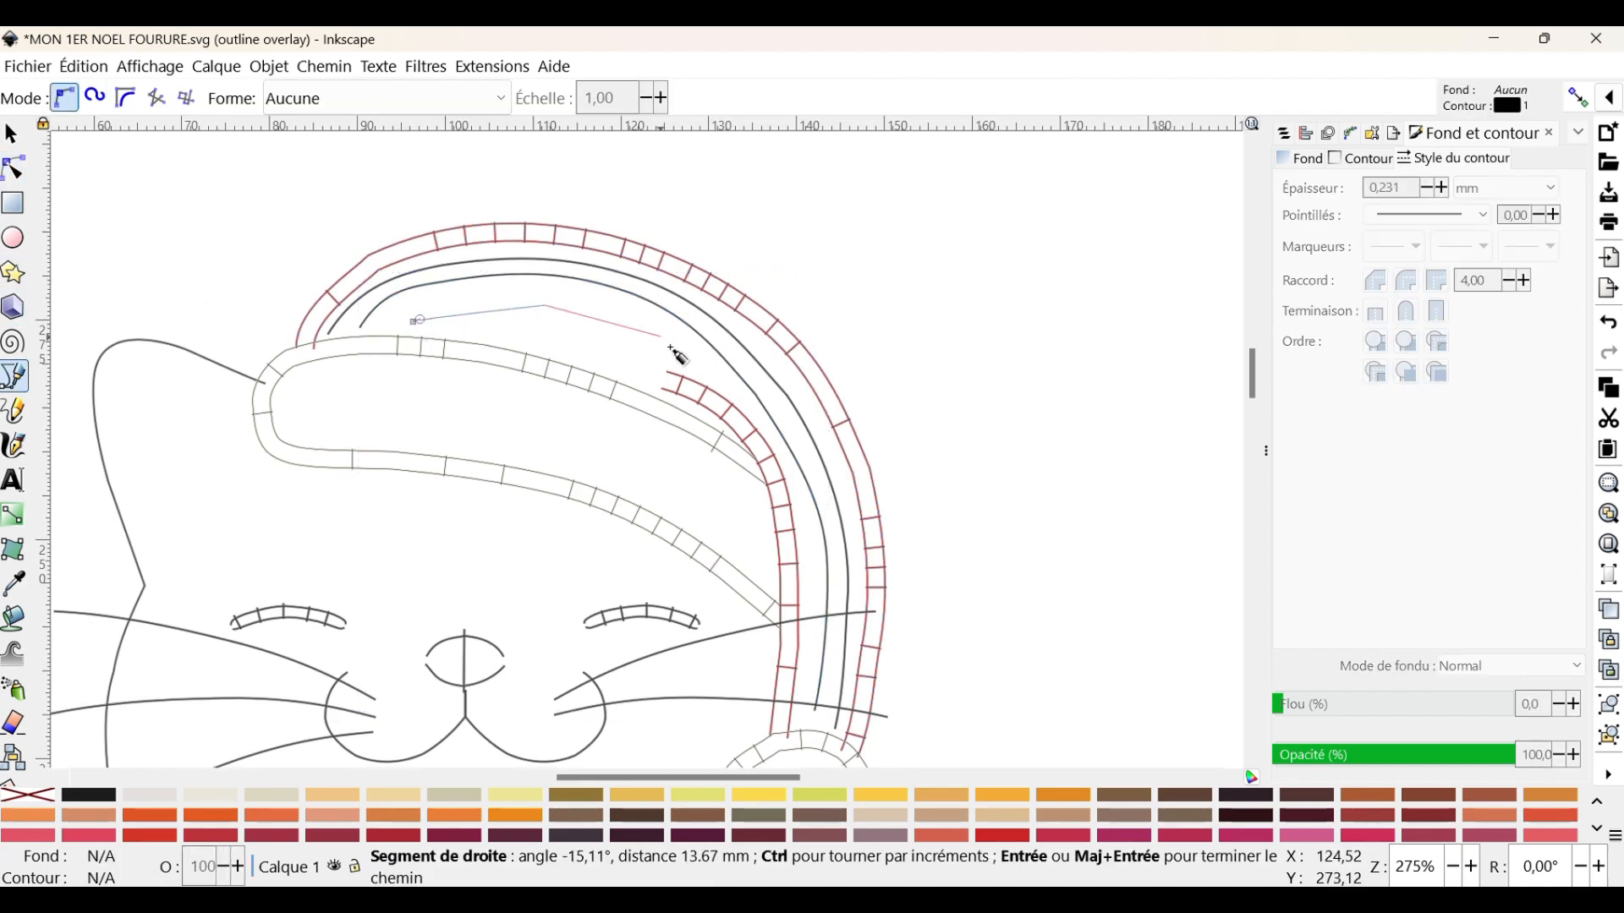
left_click(672, 351)
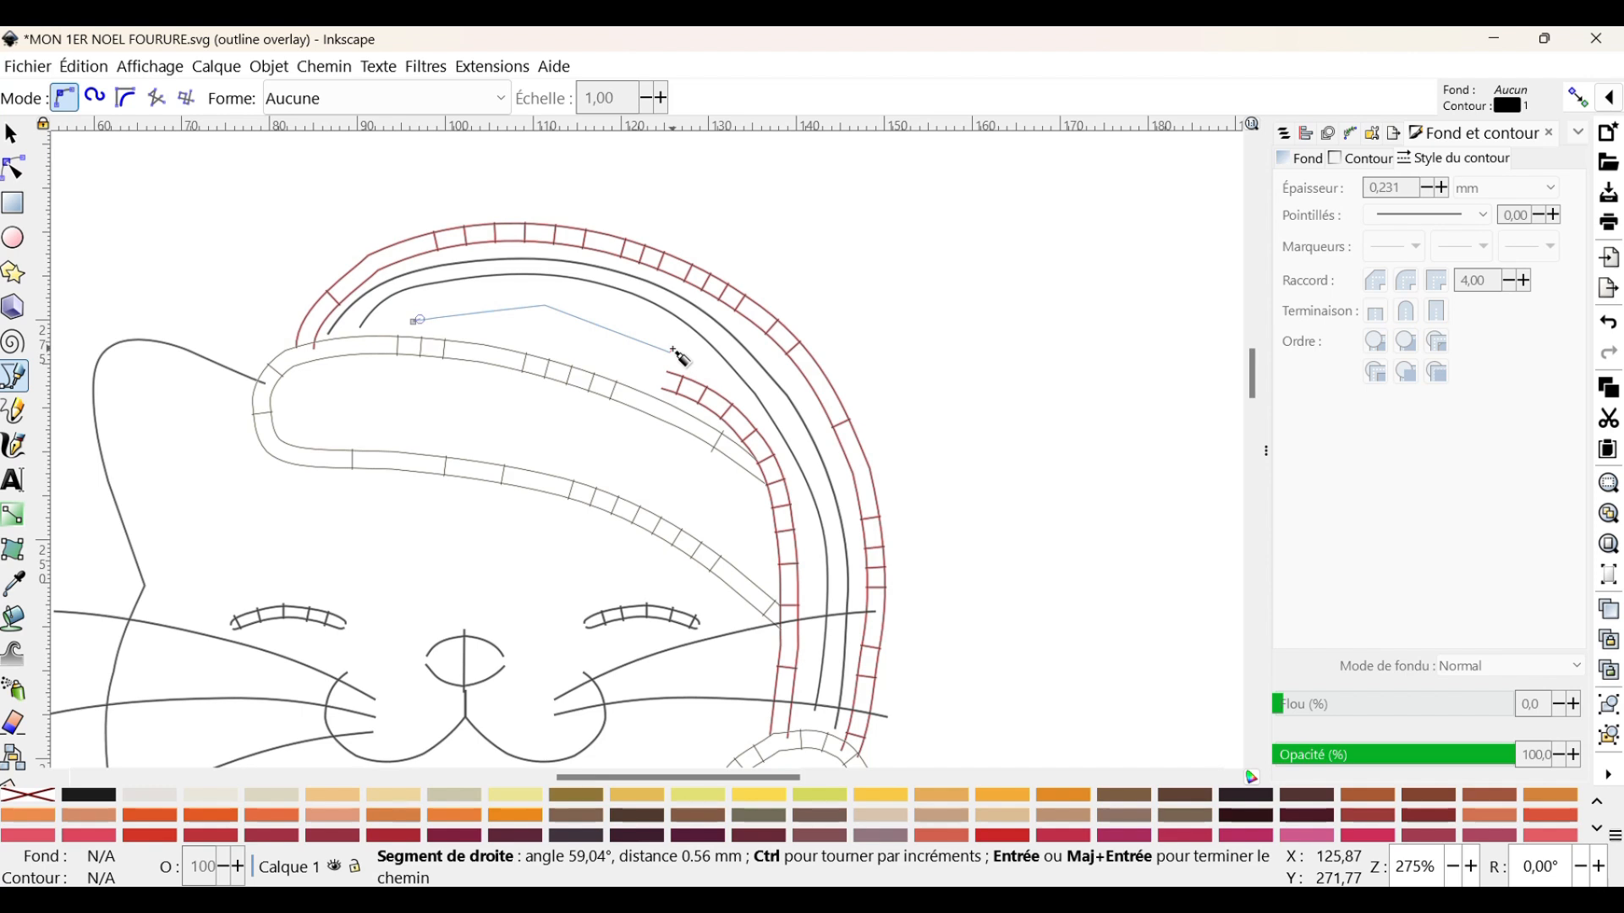
key("Return")
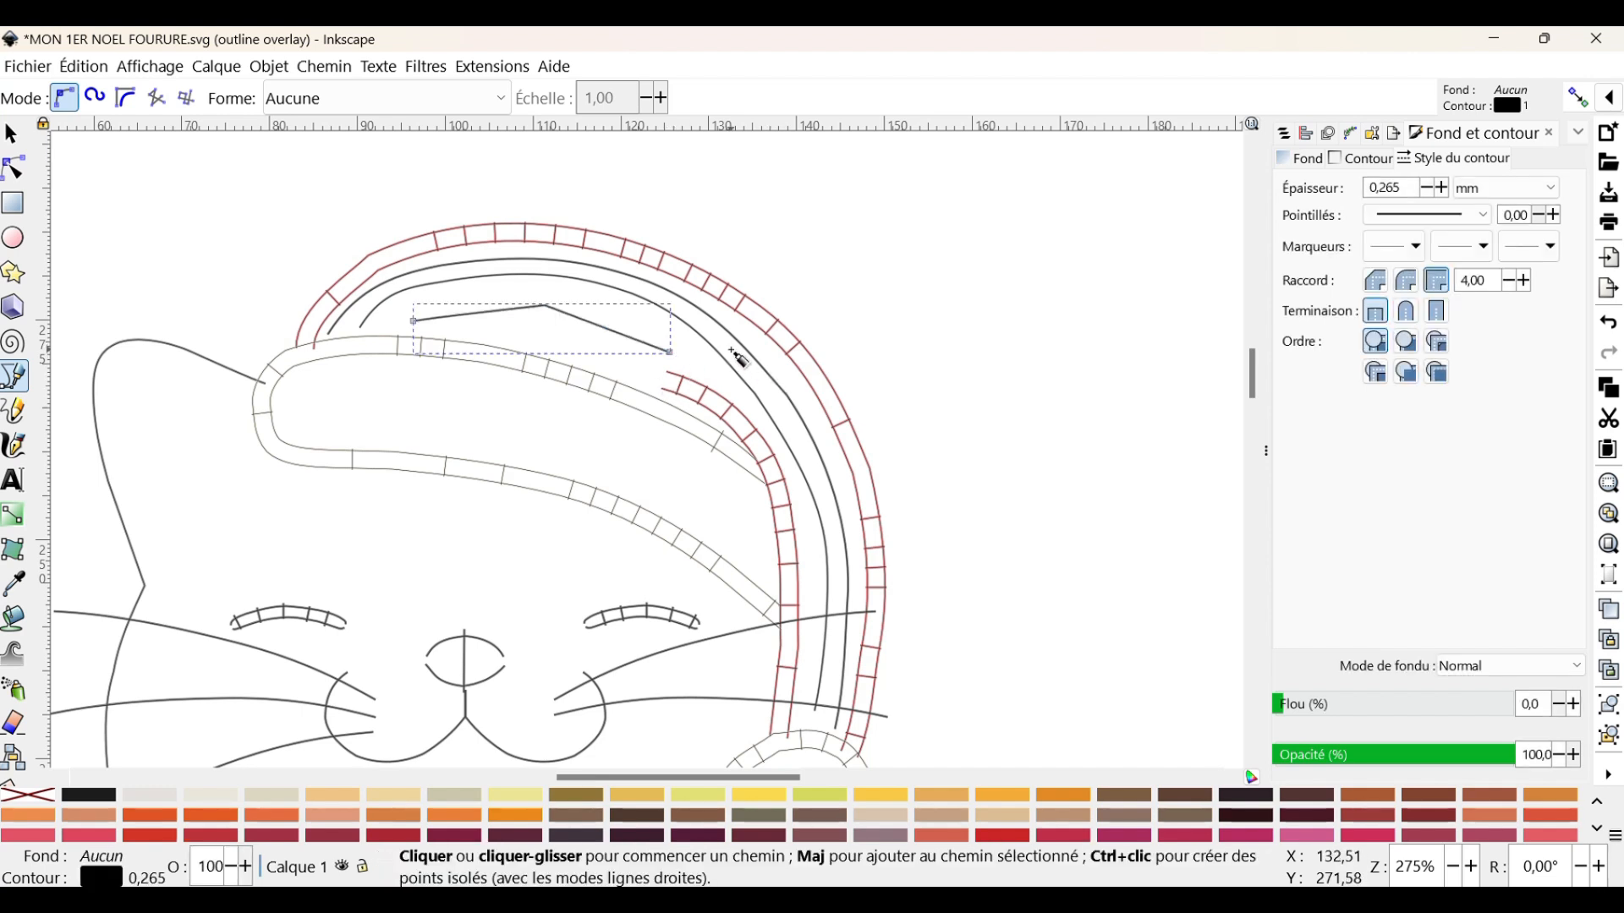
Bend the short path's two segments into one smooth arc above the brim.
left_click(14, 168)
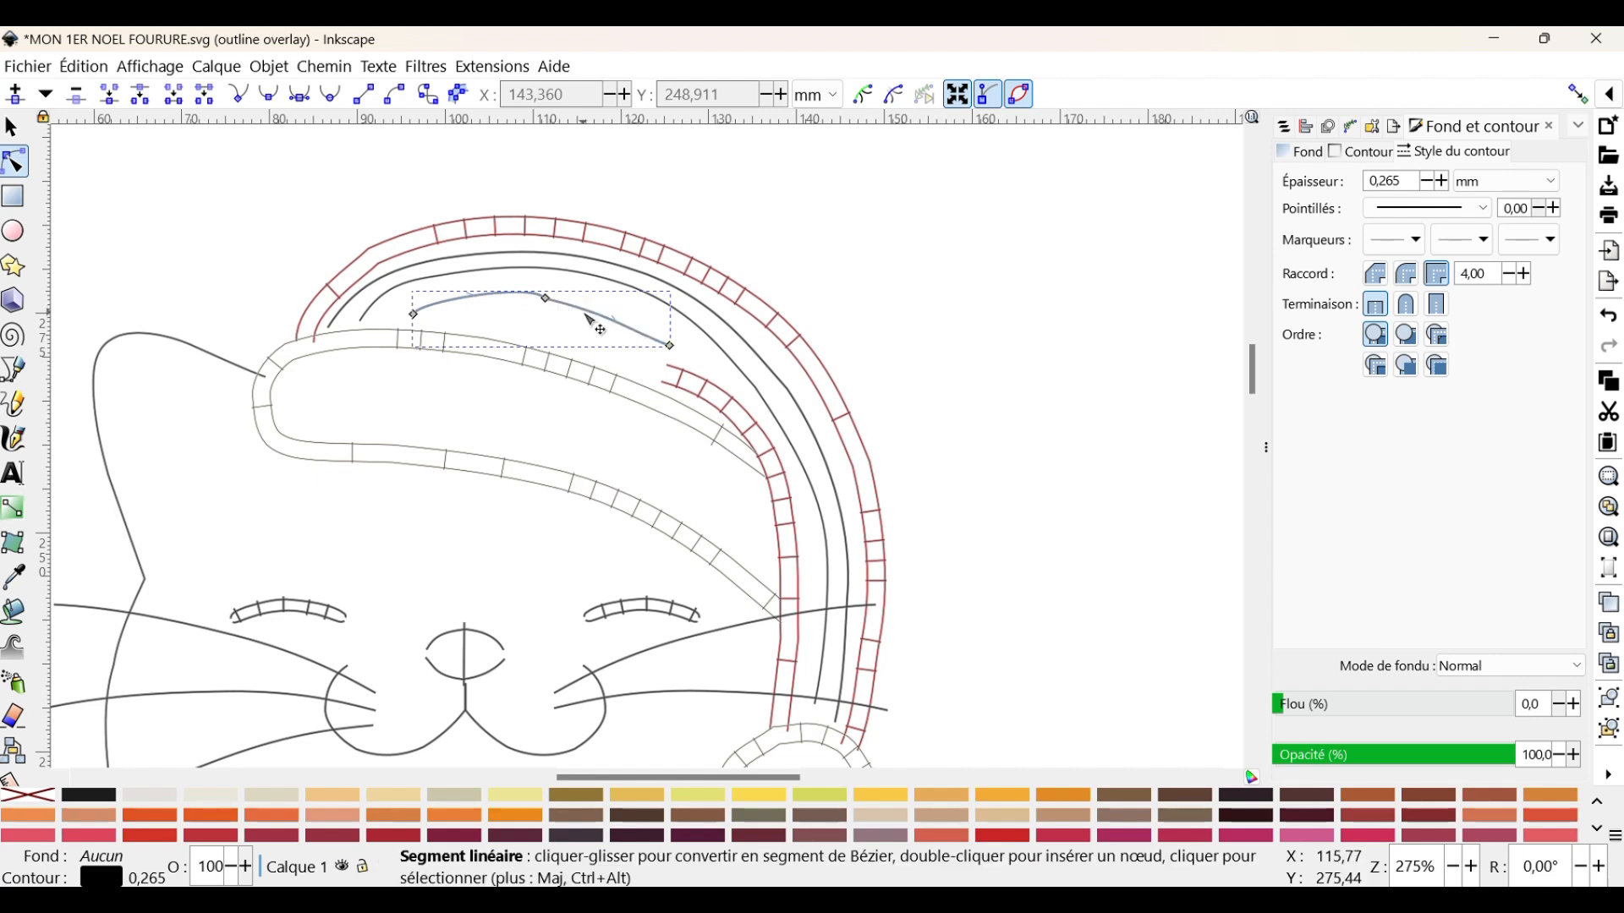
left_click(545, 297)
left_click_drag(534, 289, 502, 296)
left_click_drag(629, 330, 639, 327)
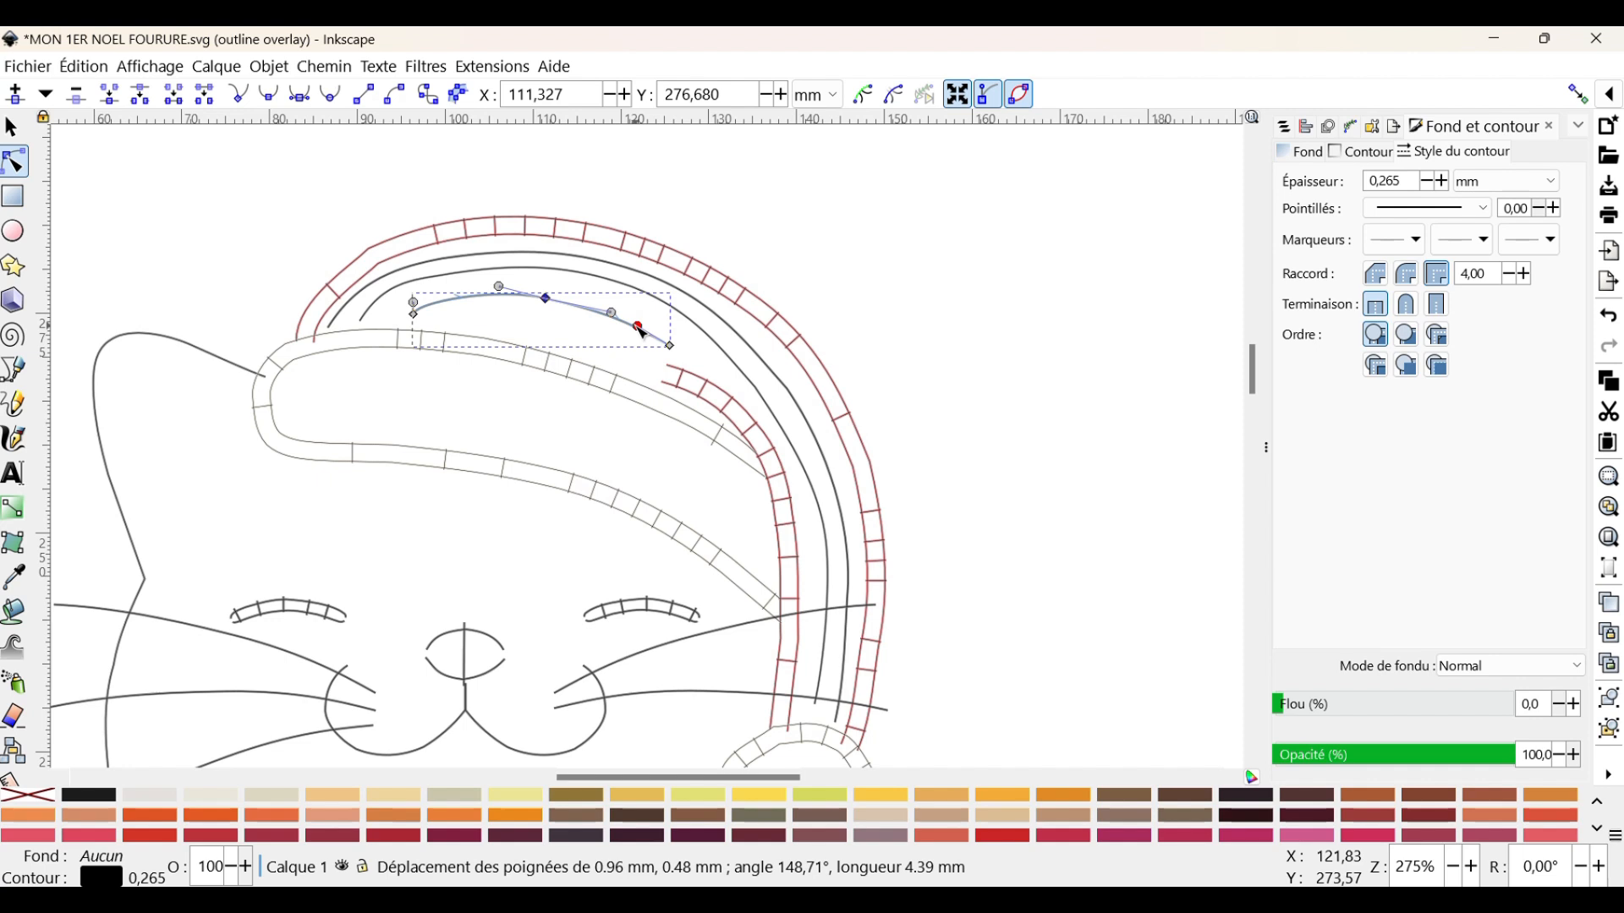
left_click(1031, 325)
key("Escape")
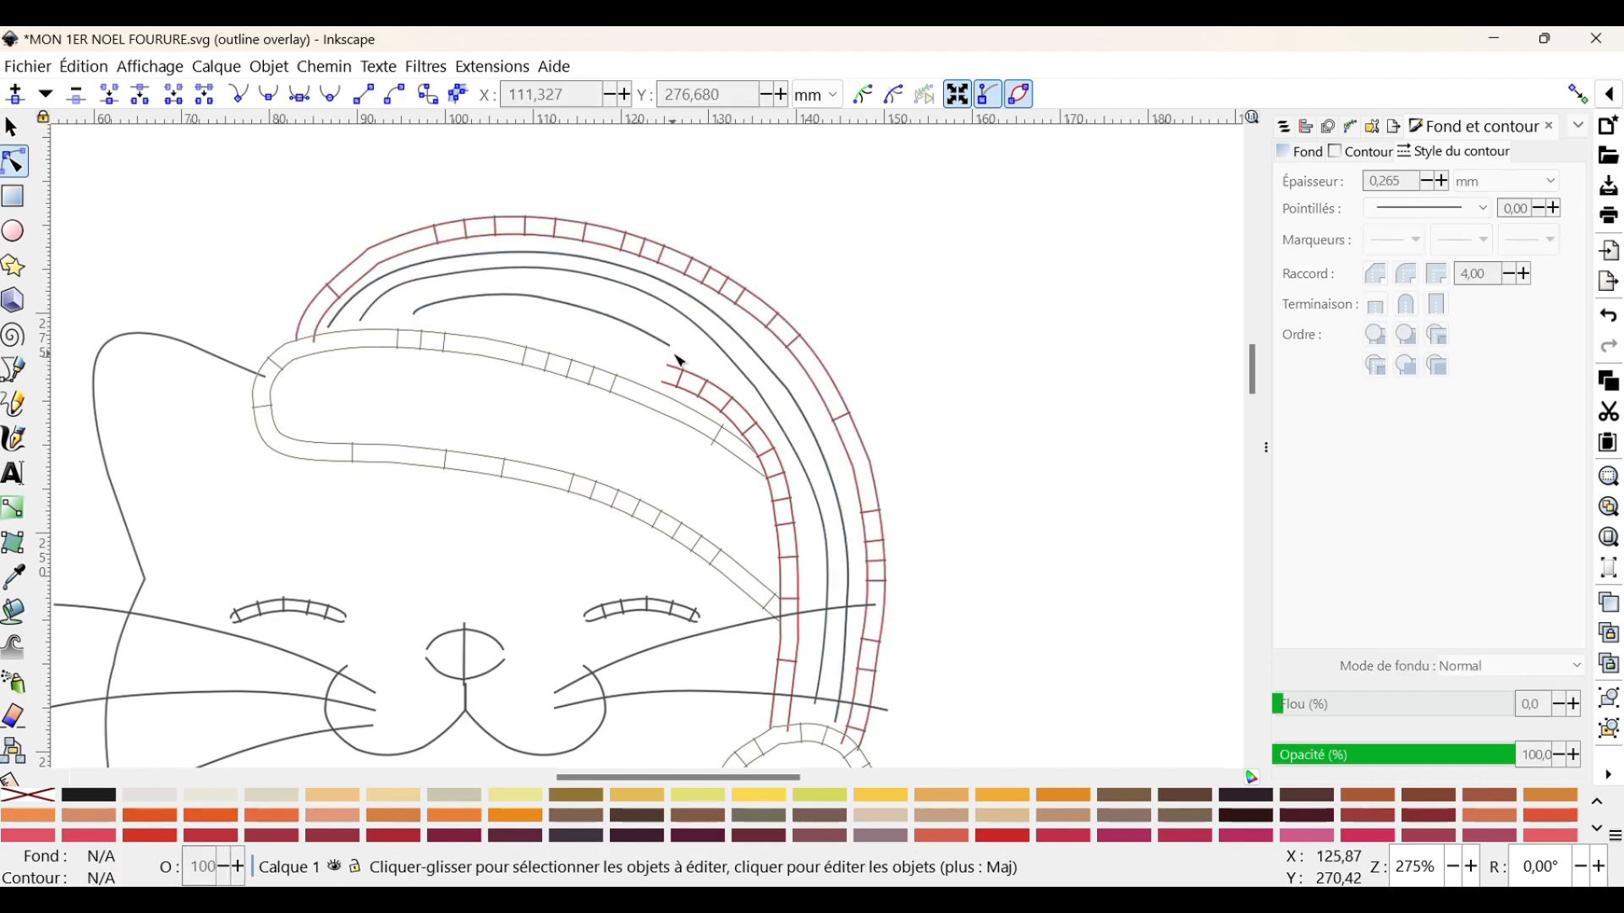
Set the stroke width of the three curves inside the hat to 2 mm.
left_click(639, 328)
left_click(647, 292, "shift")
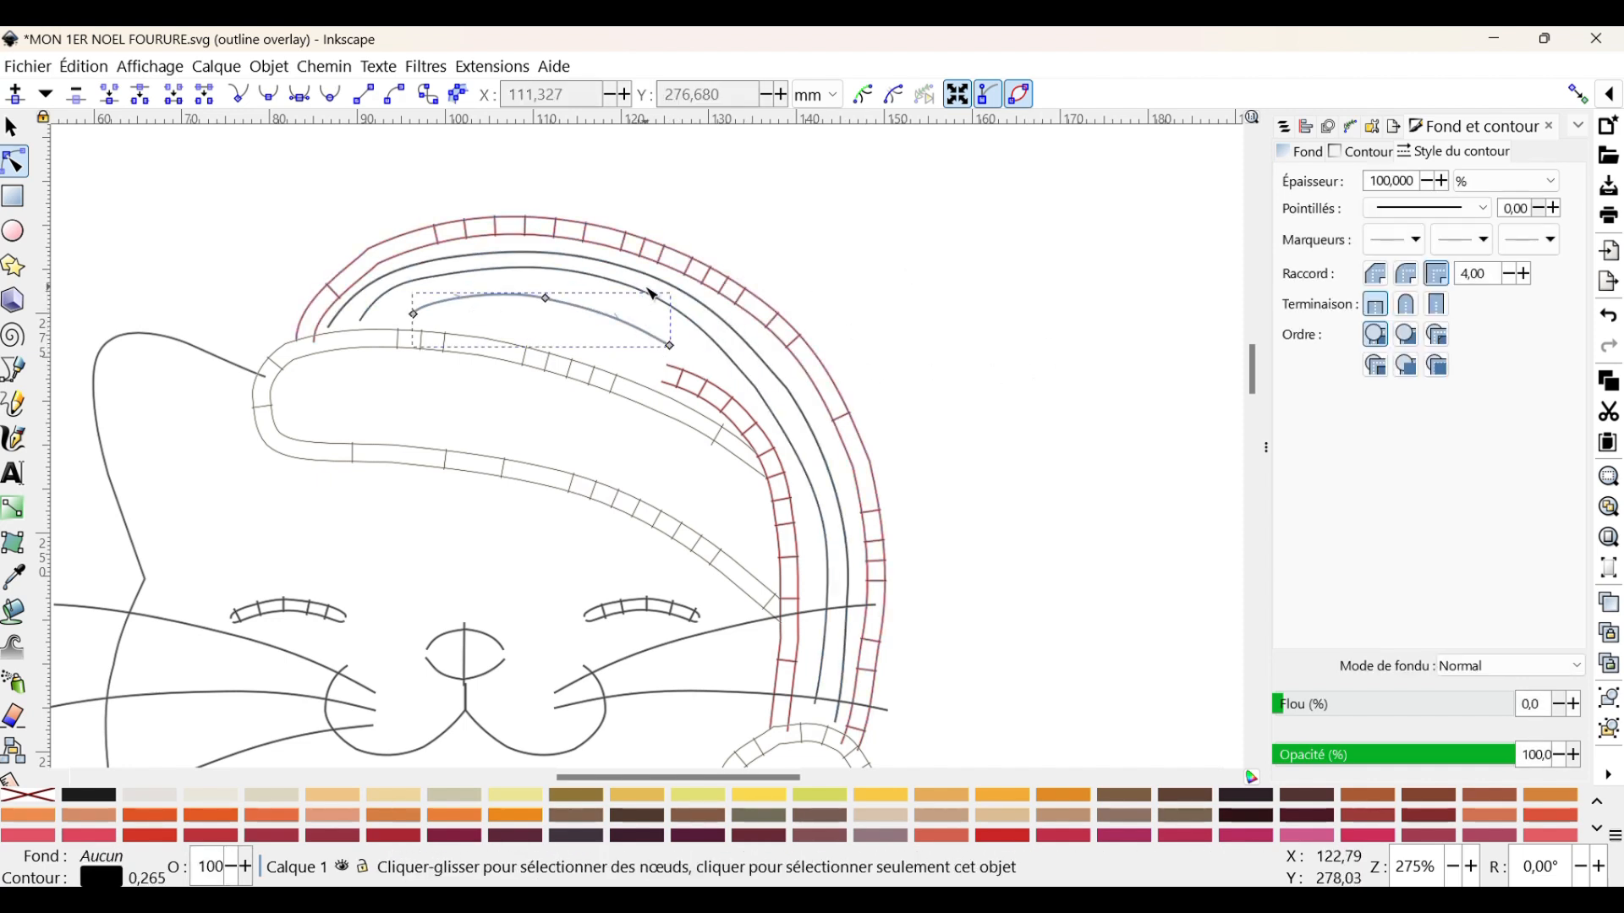
left_click(648, 274, "shift")
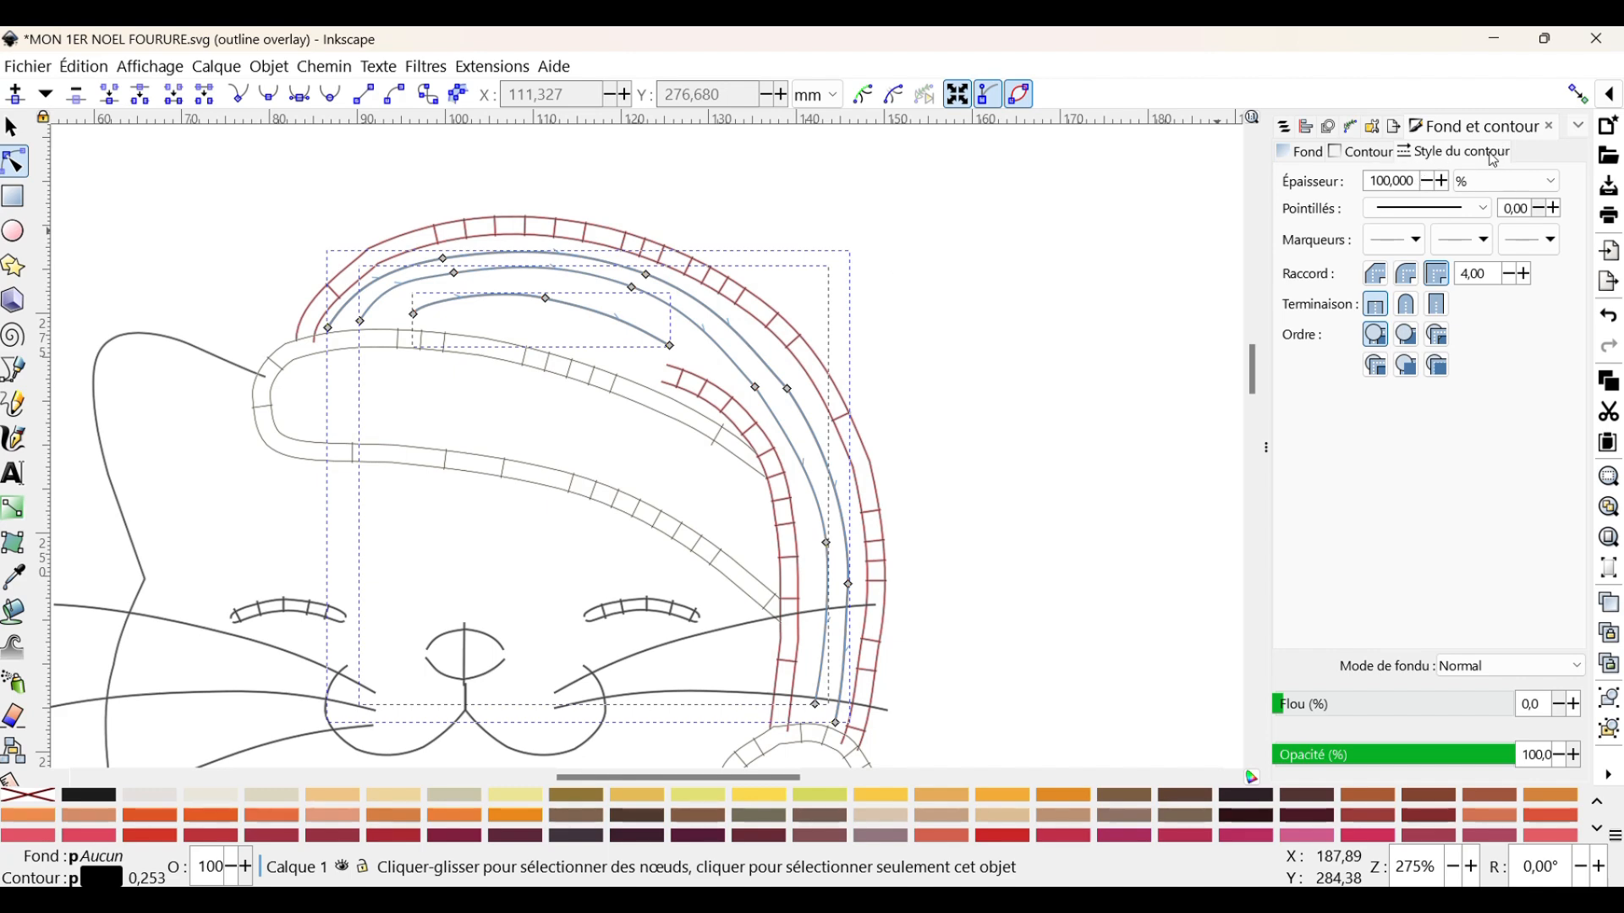
left_click(1501, 181)
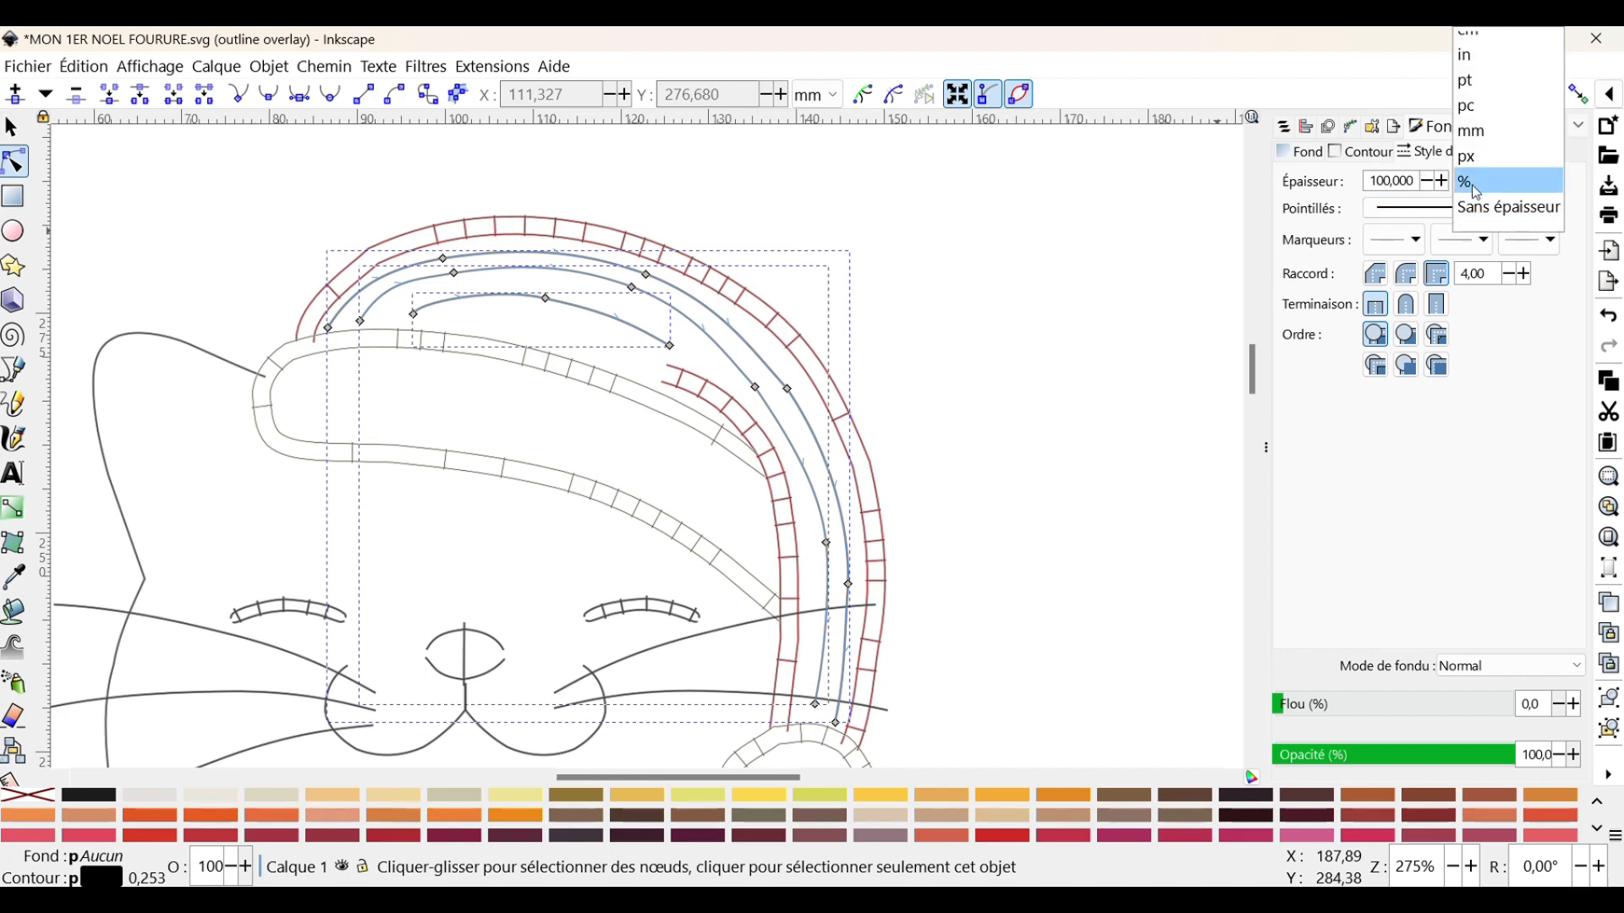
left_click(1496, 137)
left_click(1514, 181)
left_click(1502, 135)
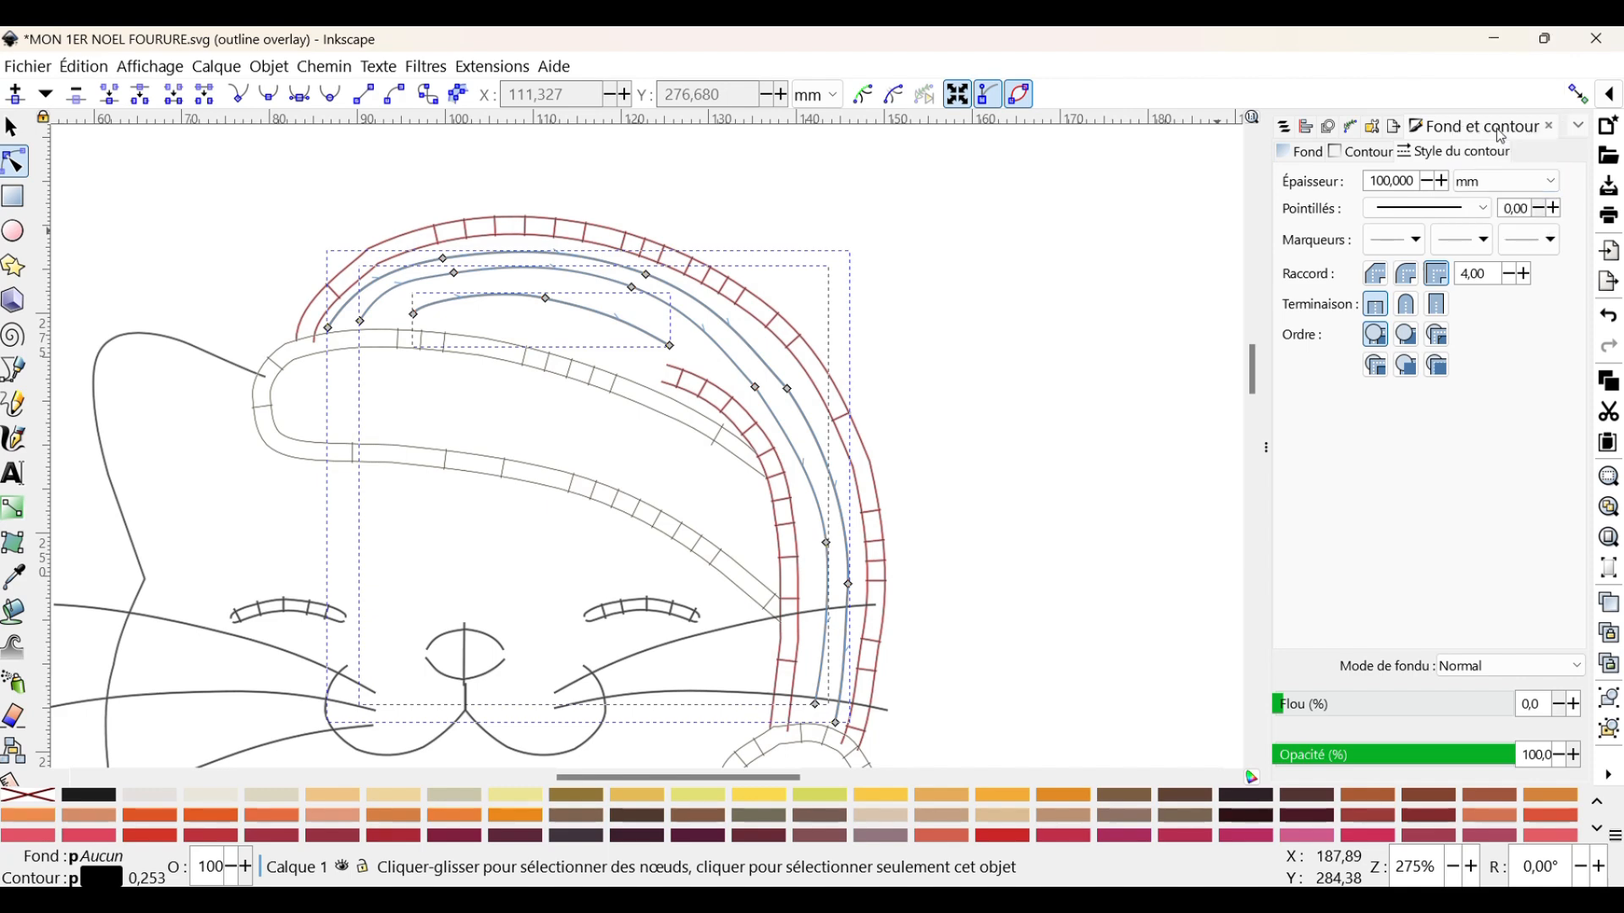
left_click(1429, 185)
left_click_drag(1420, 183, 1295, 186)
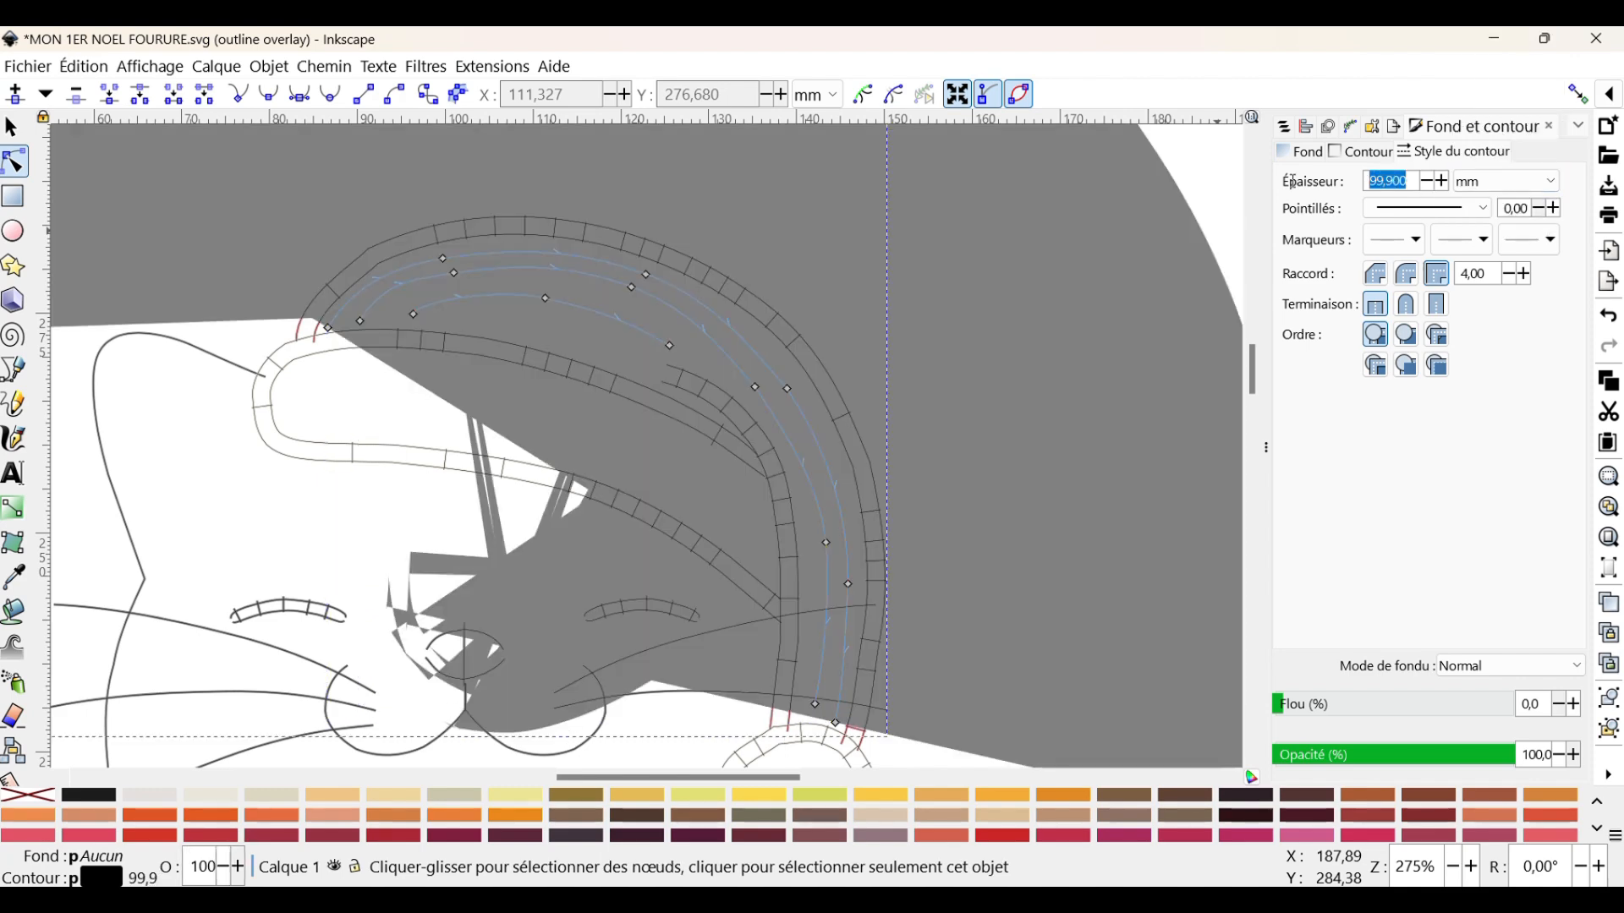
type("2")
key("Return")
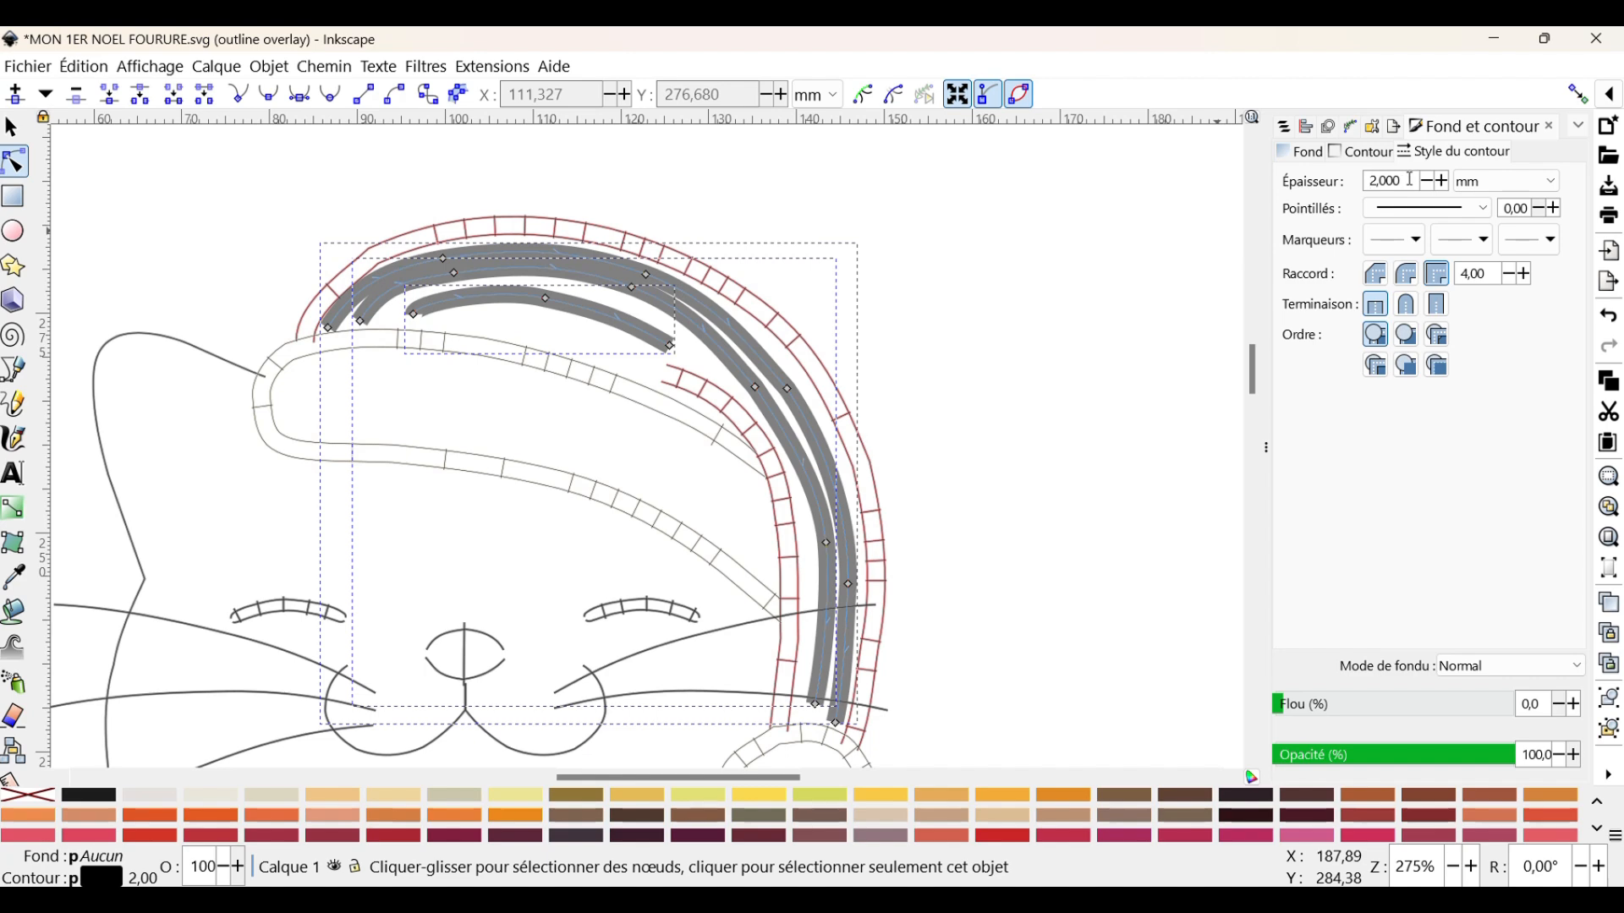
Increase the stroke width of the three curves to 2.4 mm.
left_click(1444, 181)
left_click(1443, 181)
left_click(1443, 181)
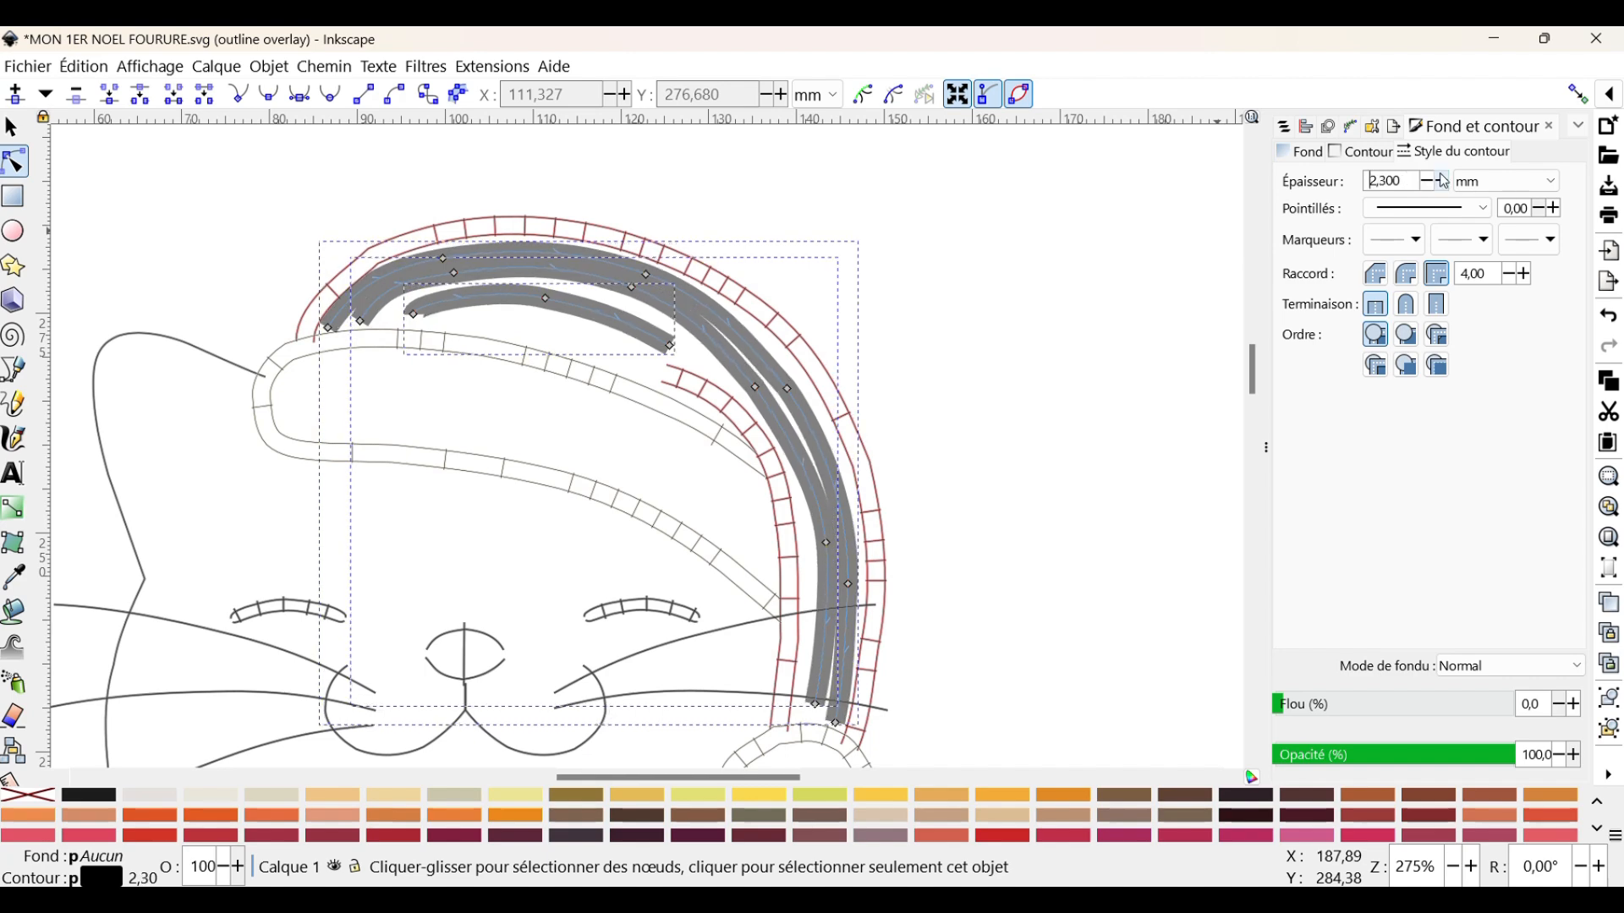
left_click(1444, 181)
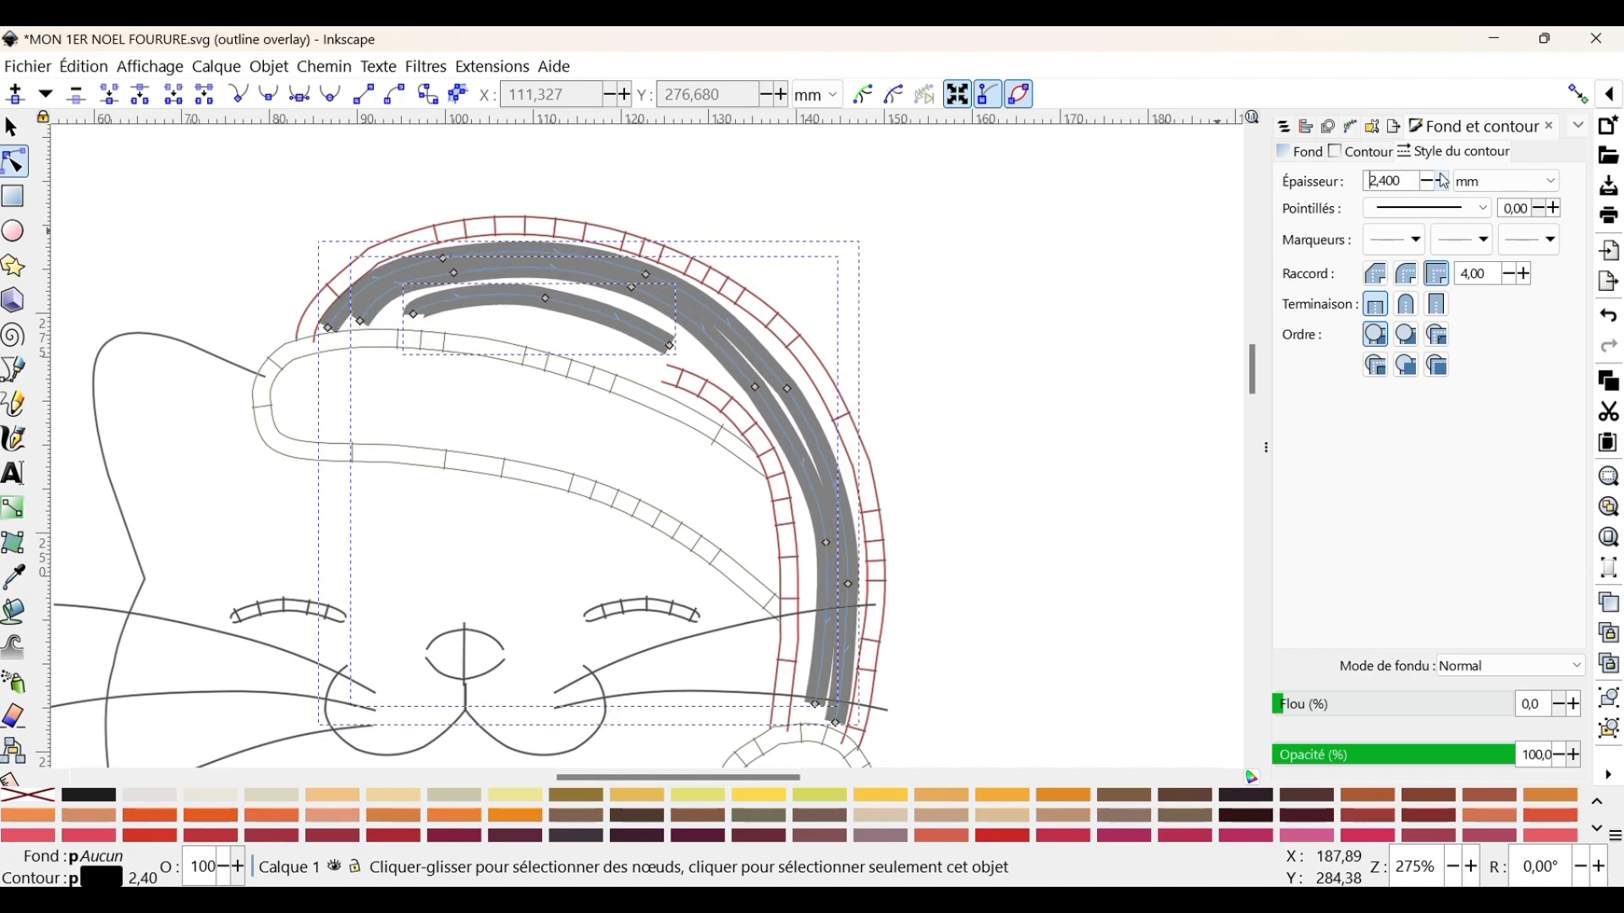
Convert the three thickened curves into satin columns with the Ink/Stitch satin tools.
left_click(504, 71)
mouse_move(540, 345)
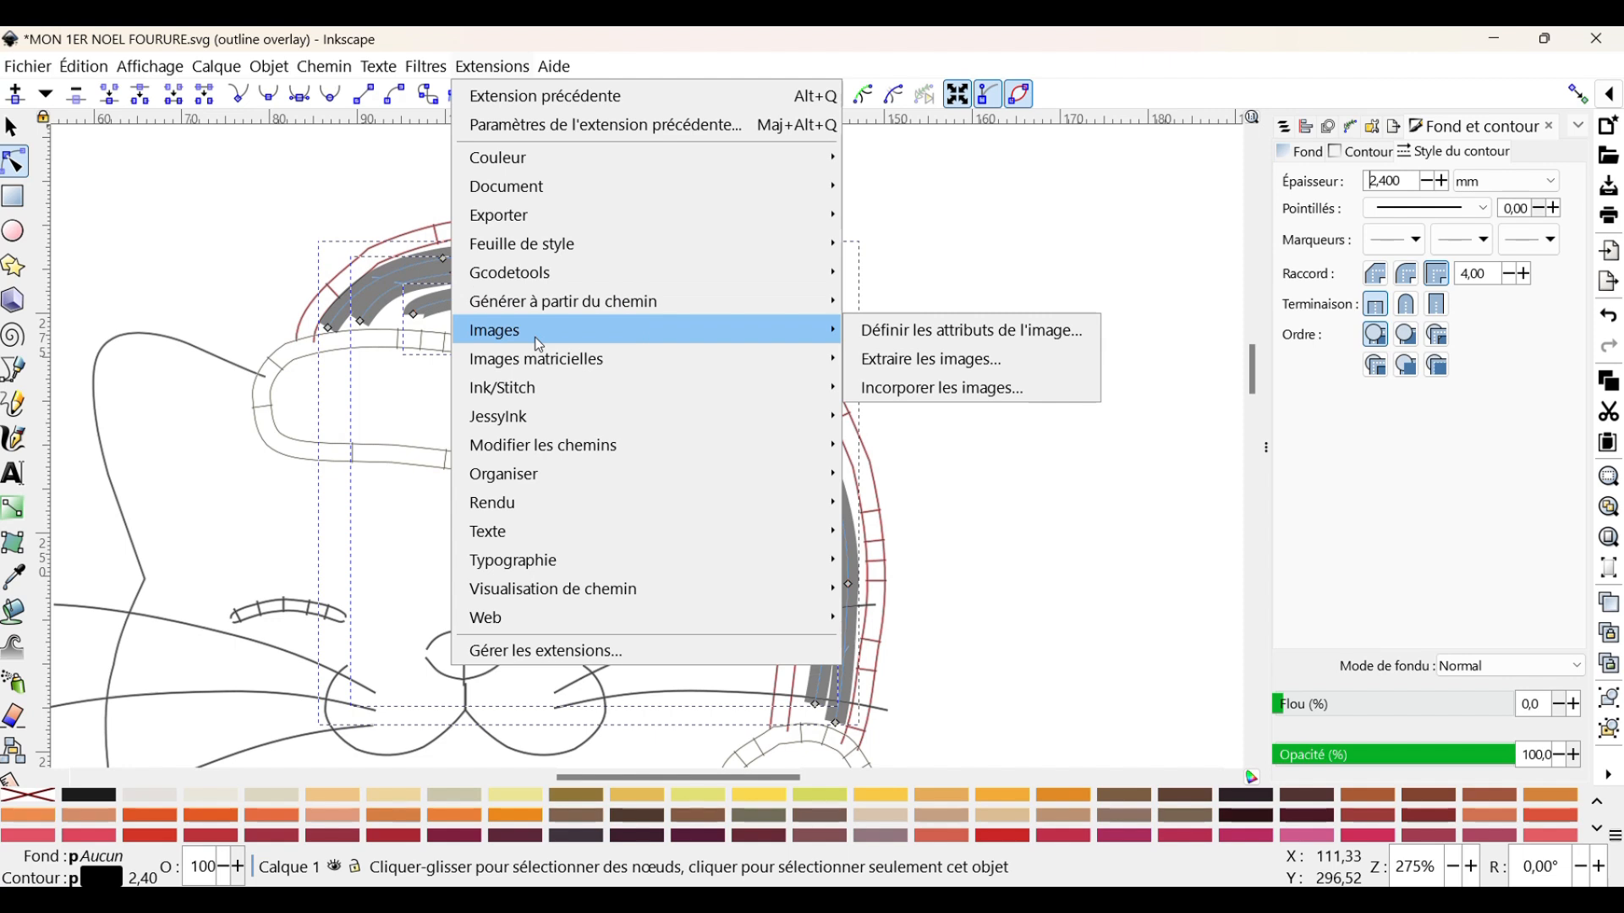
mouse_move(545, 399)
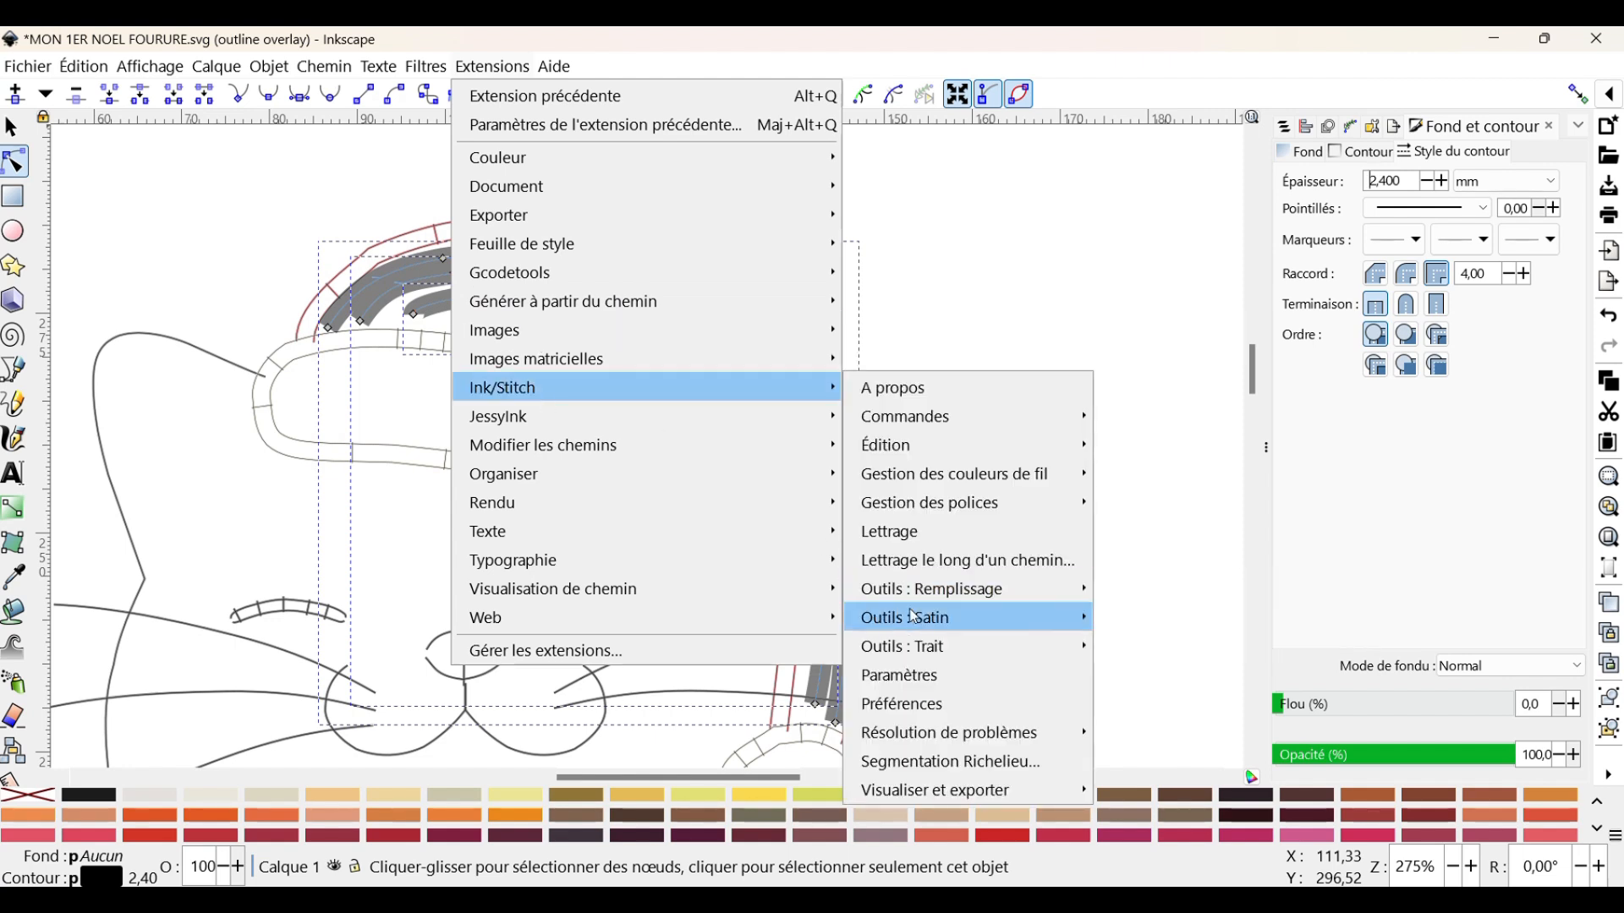
mouse_move(964, 618)
left_click(1167, 793)
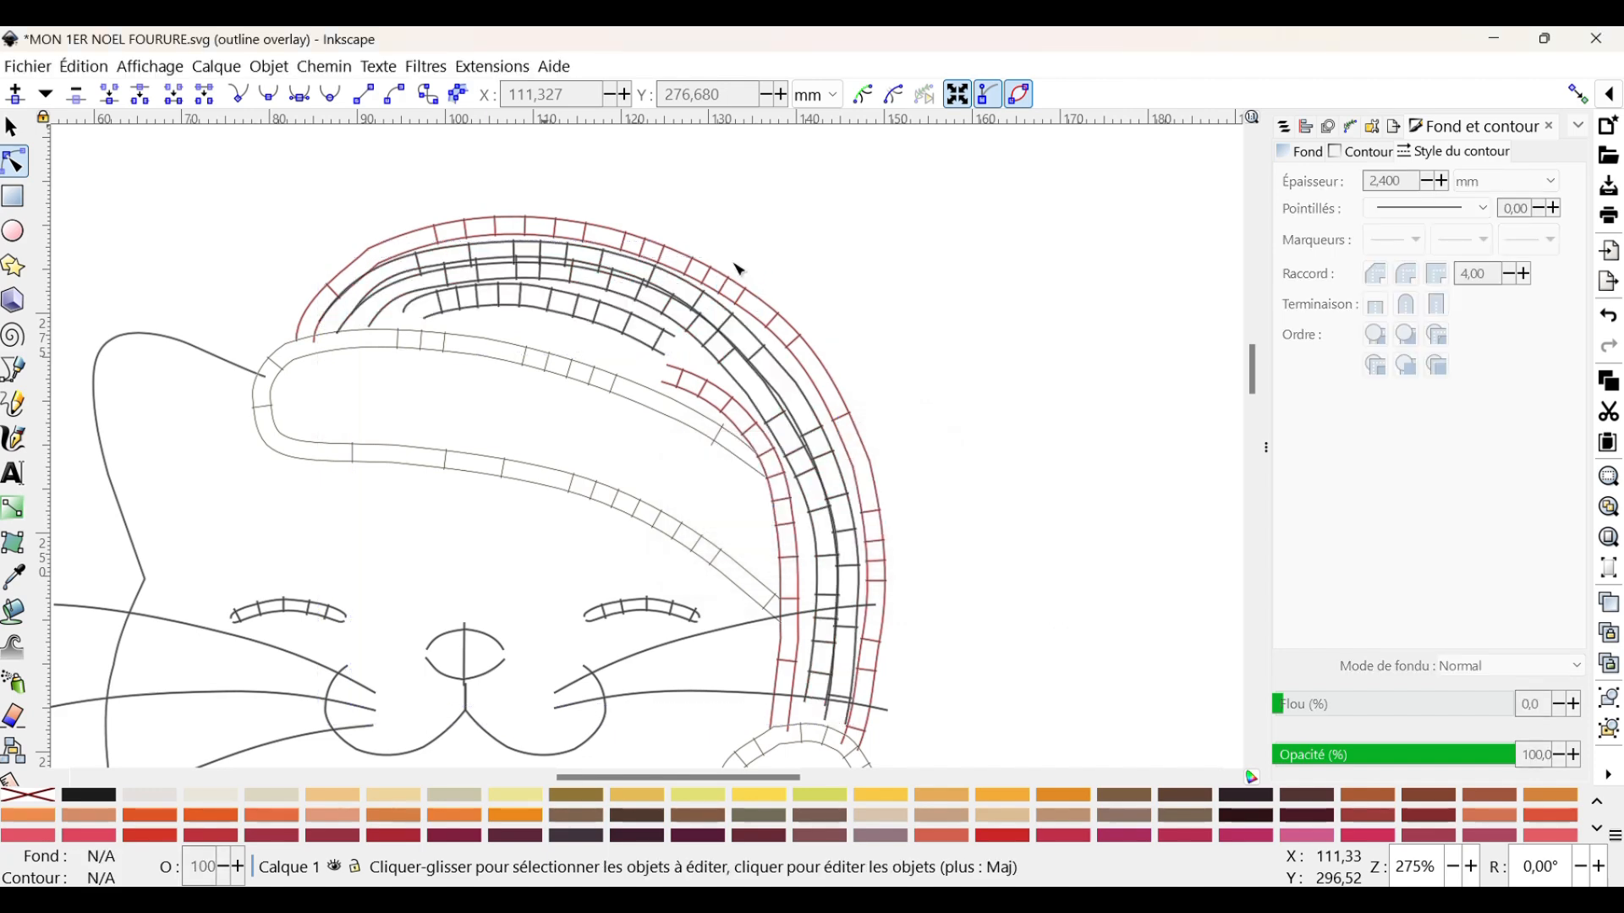
Give the three new satin columns inside the hat a red stroke matching the hat's outline, and deselect them.
left_click(597, 291)
left_click(609, 281, "shift")
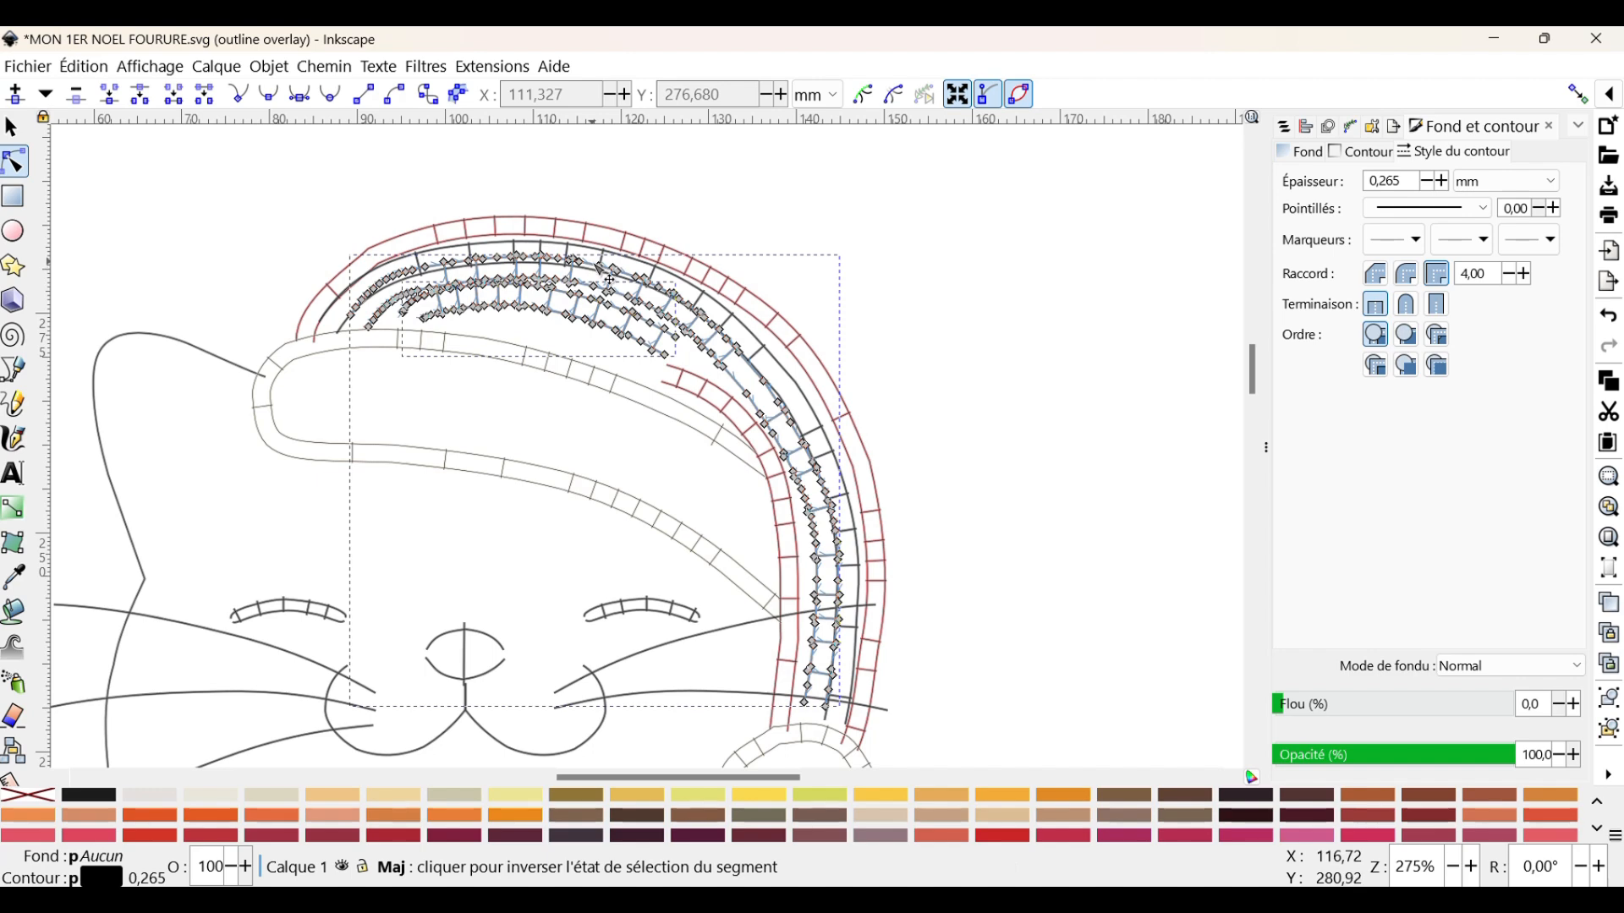
left_click(602, 269, "shift")
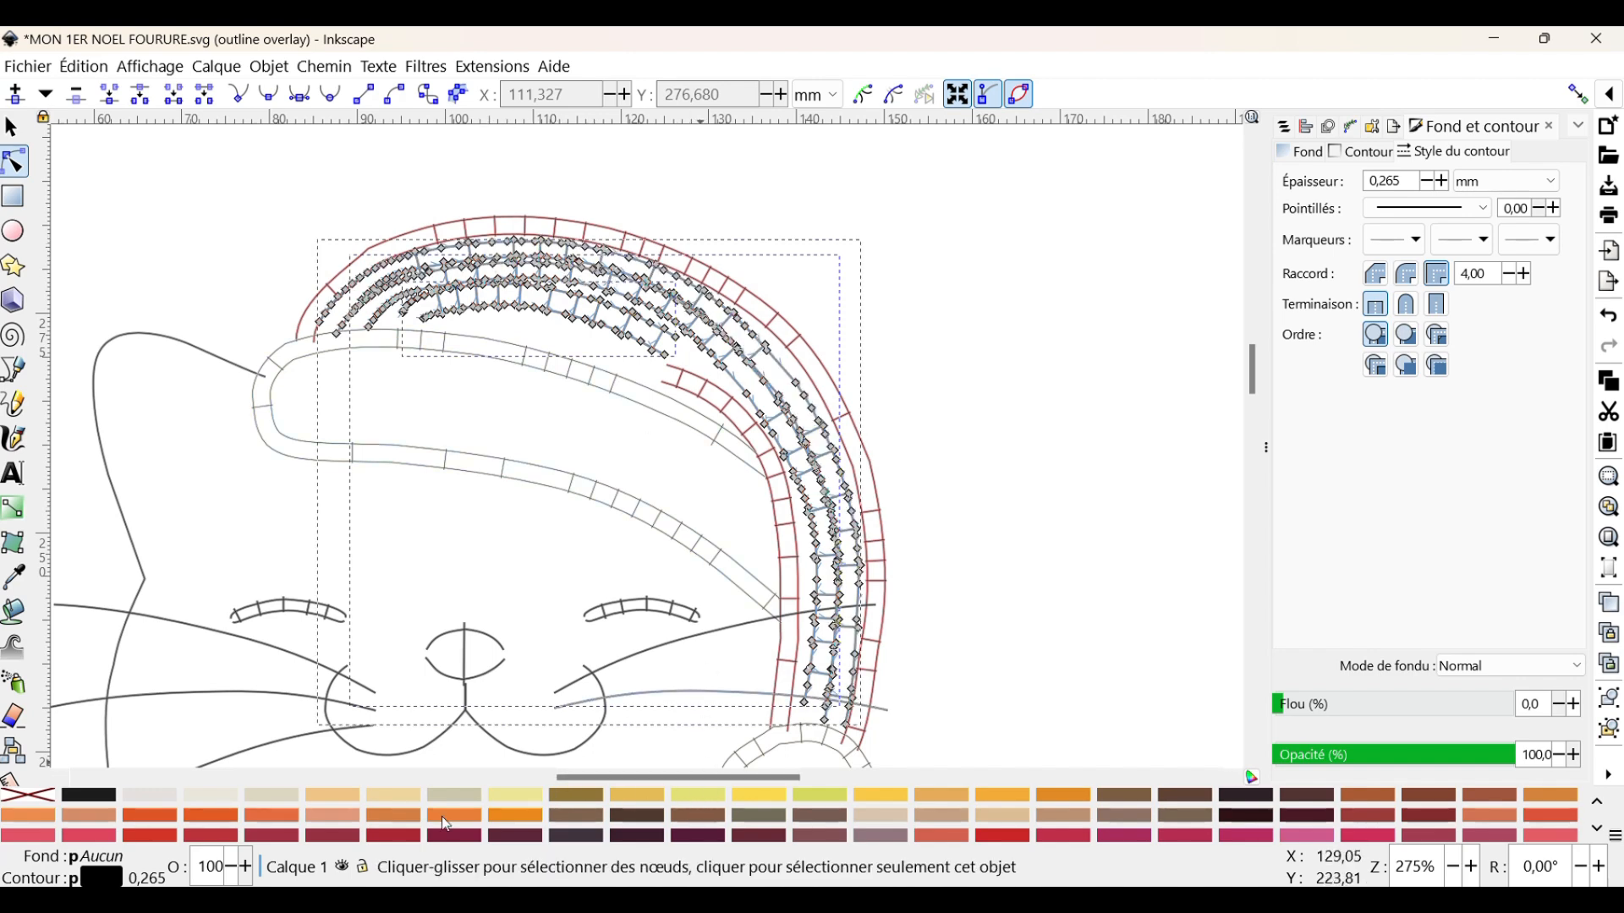
right_click(150, 838)
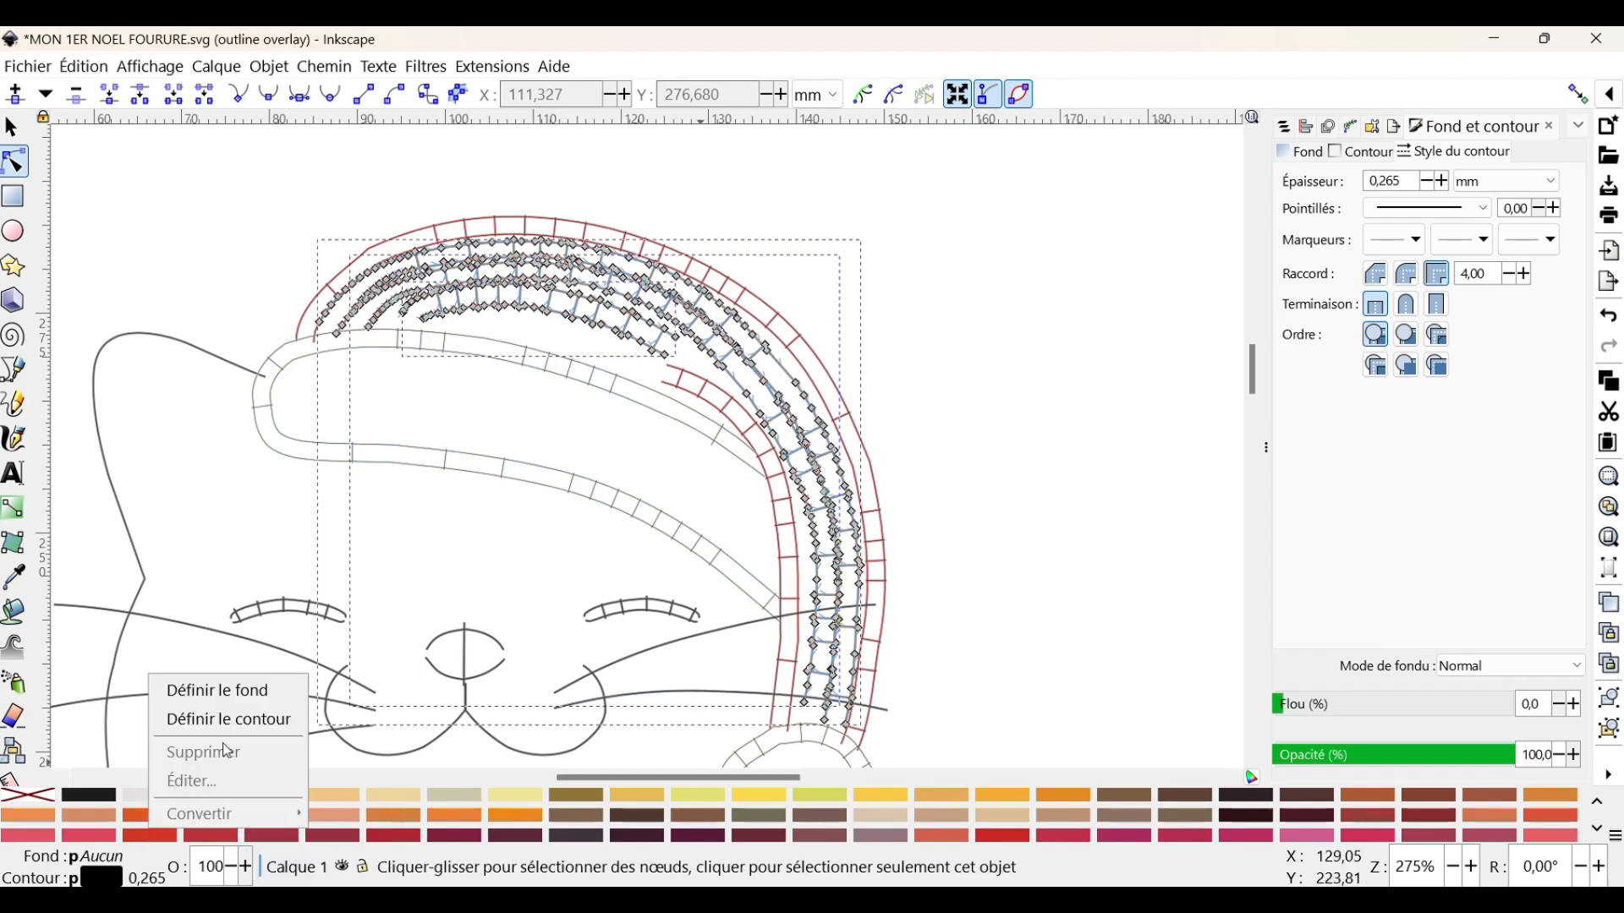
left_click(222, 718)
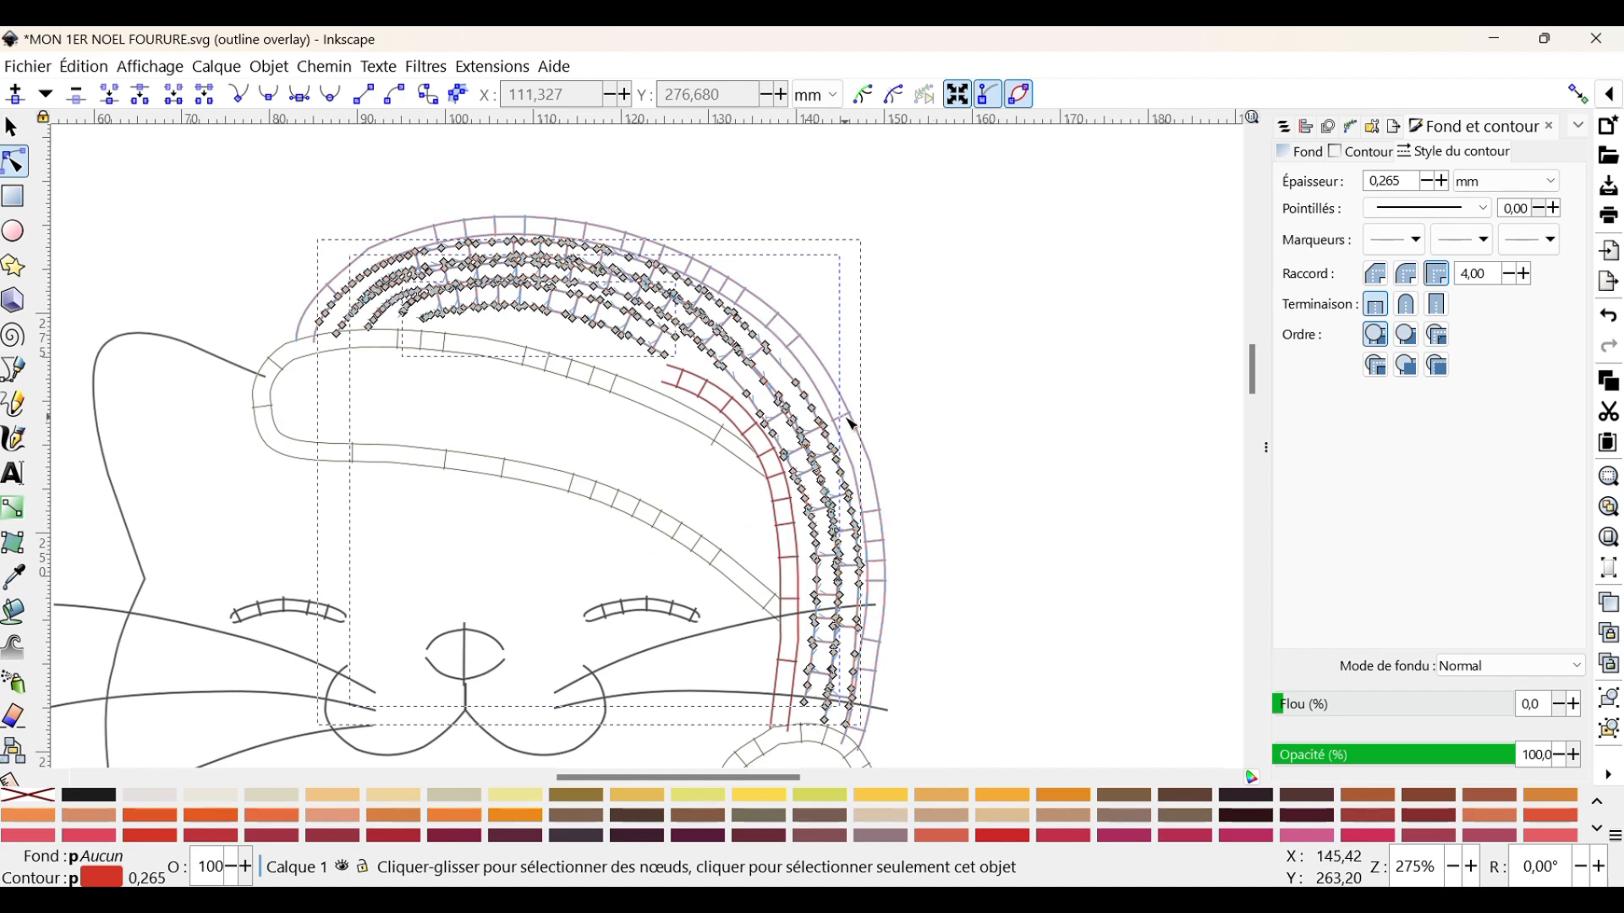
scroll(857, 425, "down", 1)
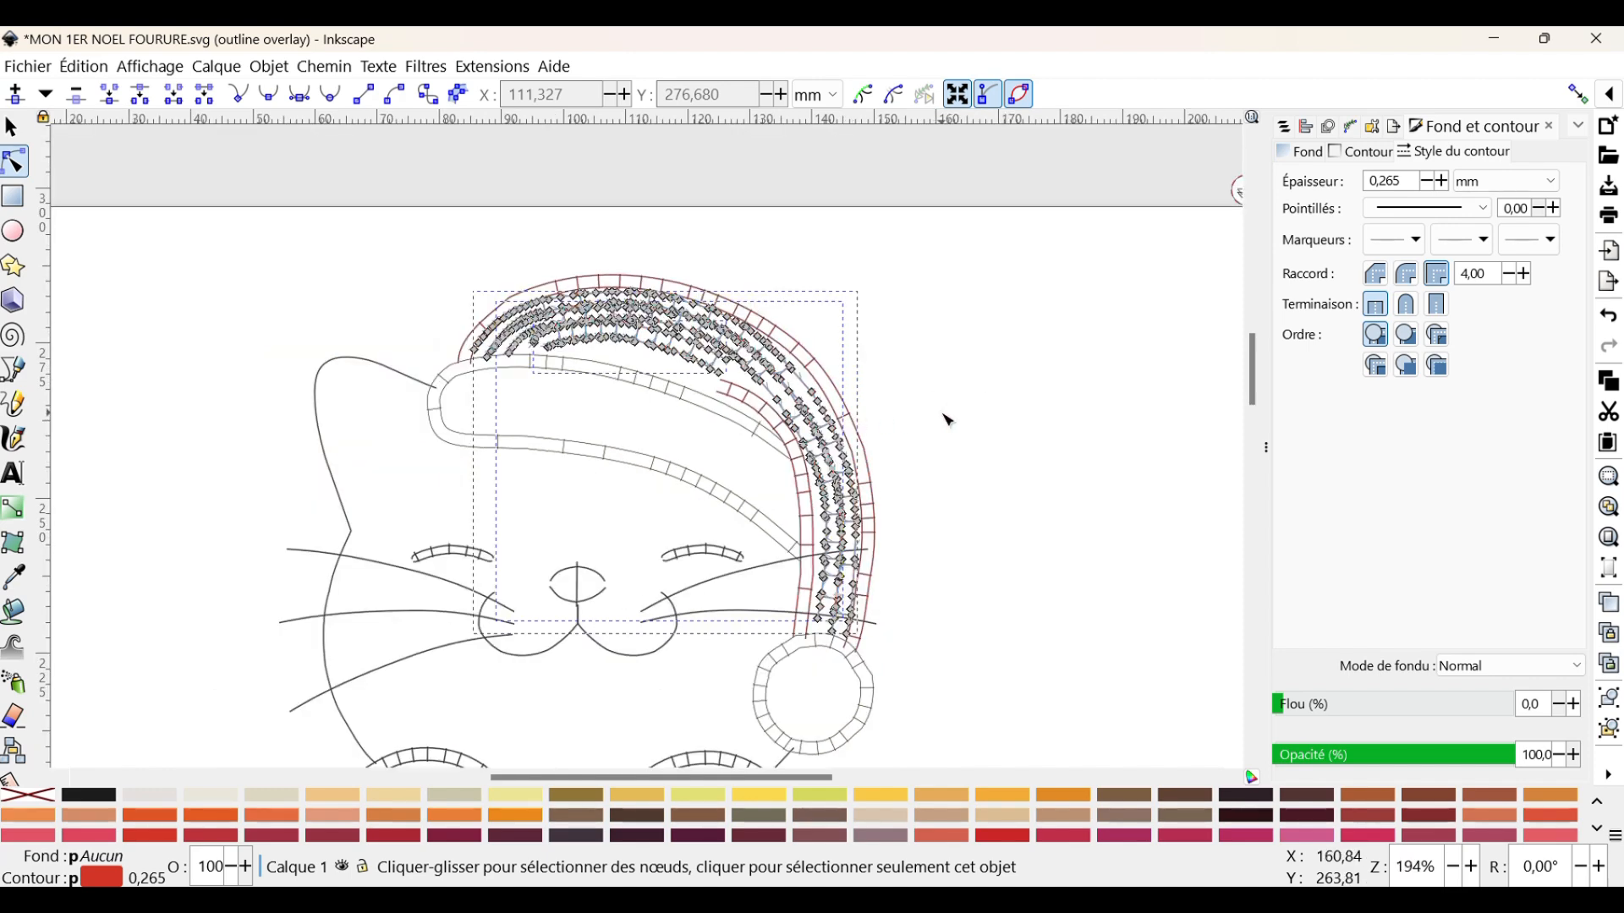
key("Escape")
Shift the short satin column above the brim slightly toward the pompom side and downward, away from the middle column.
scroll(849, 440, "up", 3)
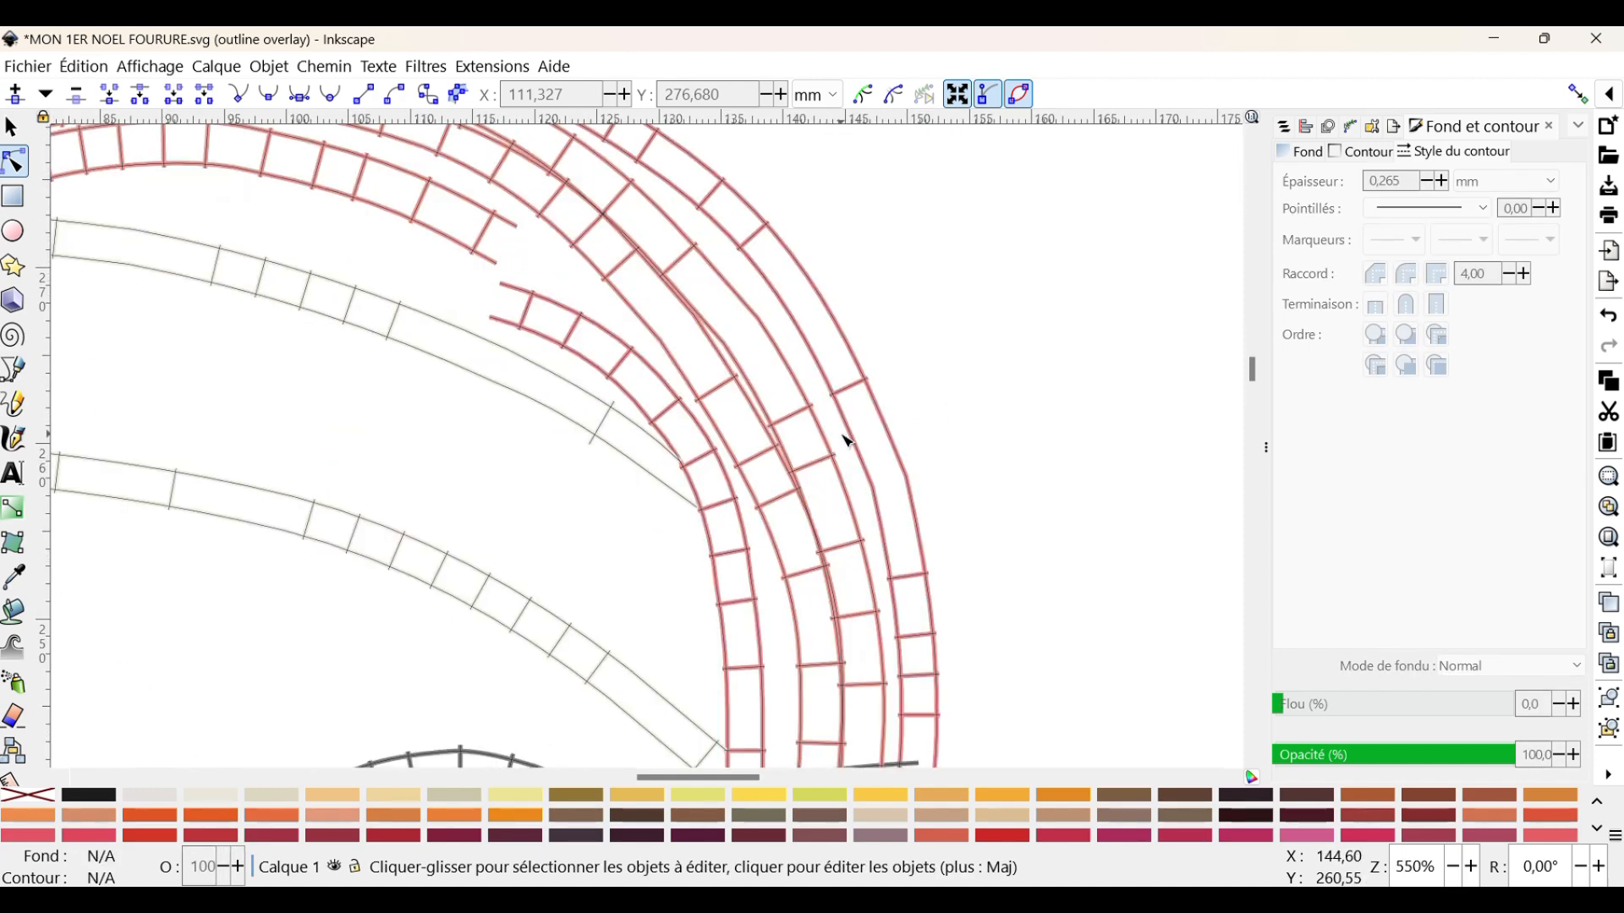
scroll(499, 279, "down", 1)
left_click(493, 277)
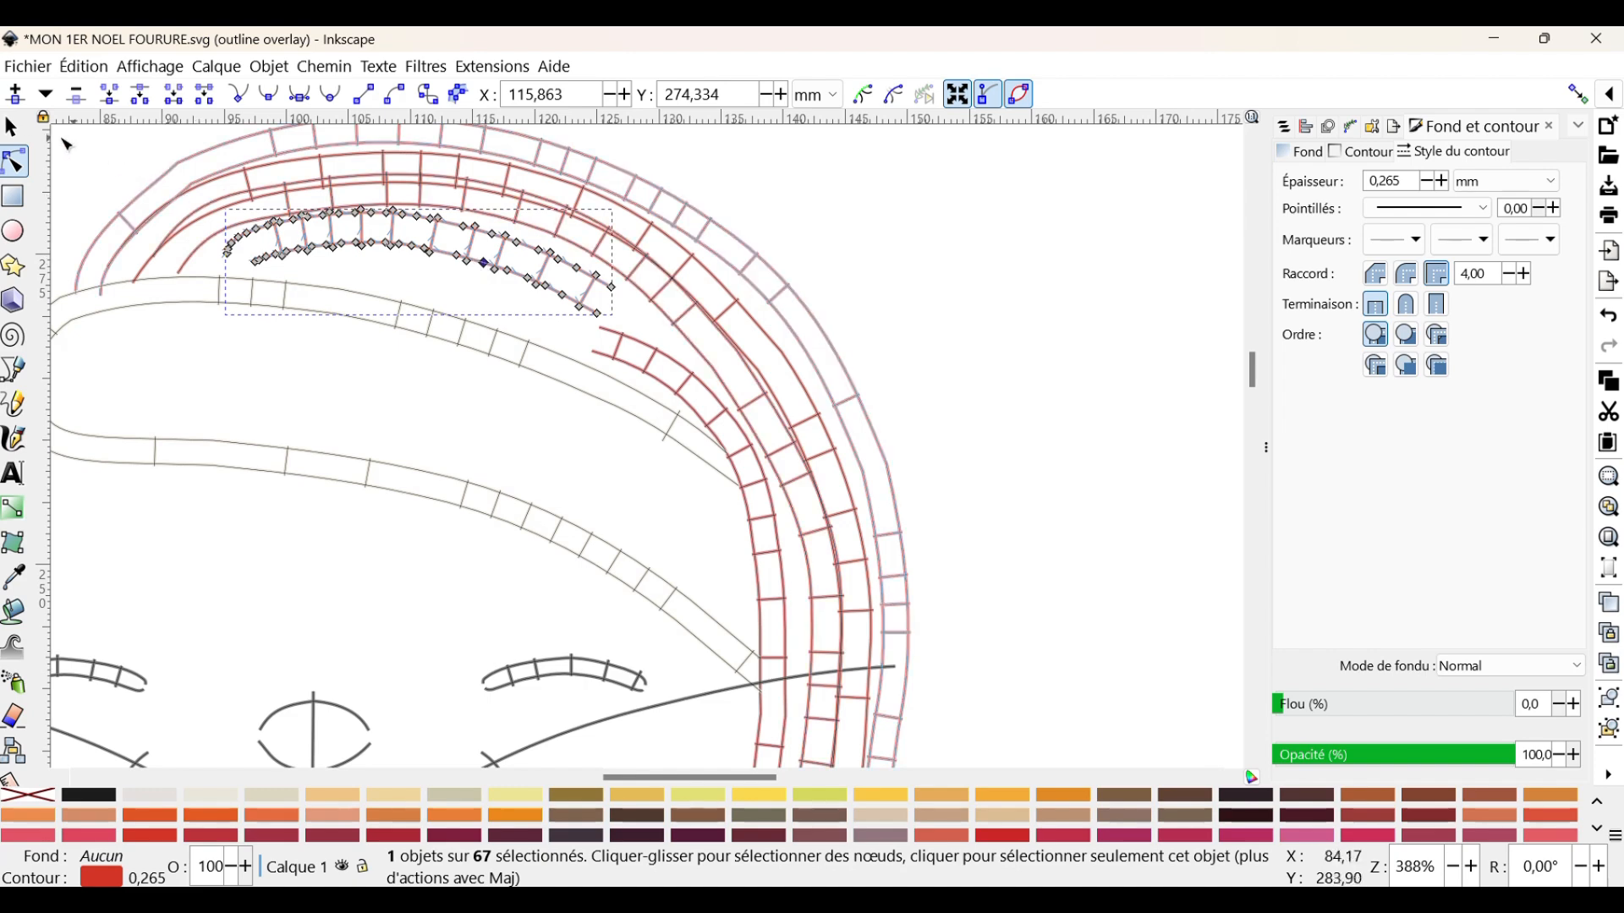
key("s")
left_click_drag(446, 247, 457, 263)
Reduce the middle satin column's height to about 50.5 mm and nudge the short column to about X 96.7, Y 269.3 mm.
left_click(402, 199)
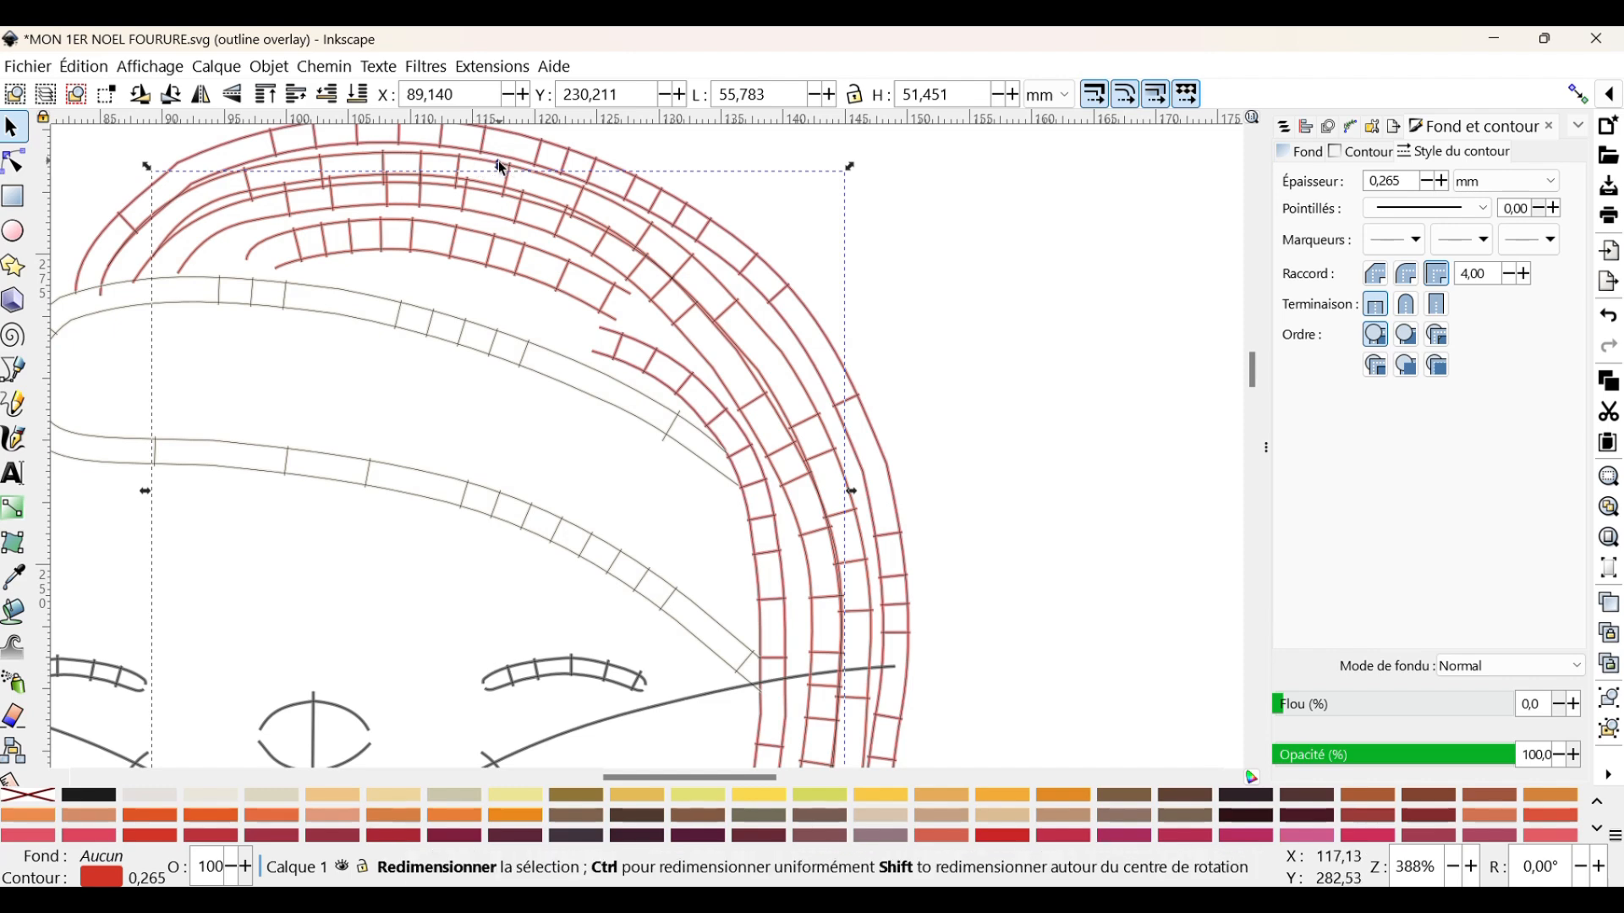
mouse_move(503, 169)
left_mouse_down()
mouse_move(499, 190)
mouse_move(496, 171)
left_mouse_up()
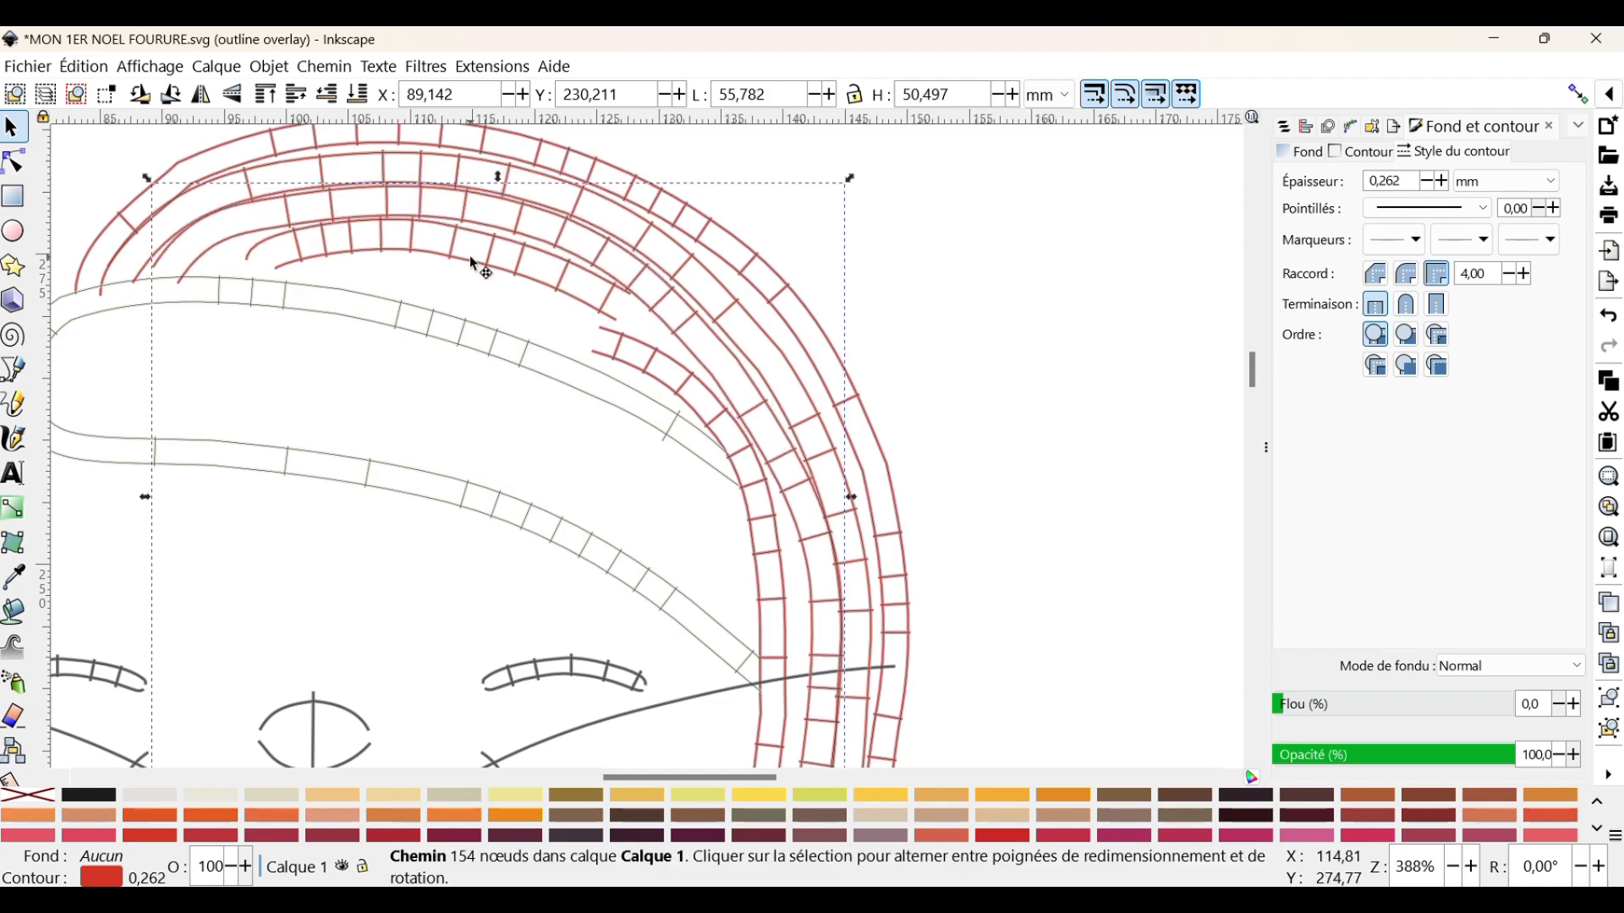
left_click(470, 256)
left_click_drag(470, 255, 471, 262)
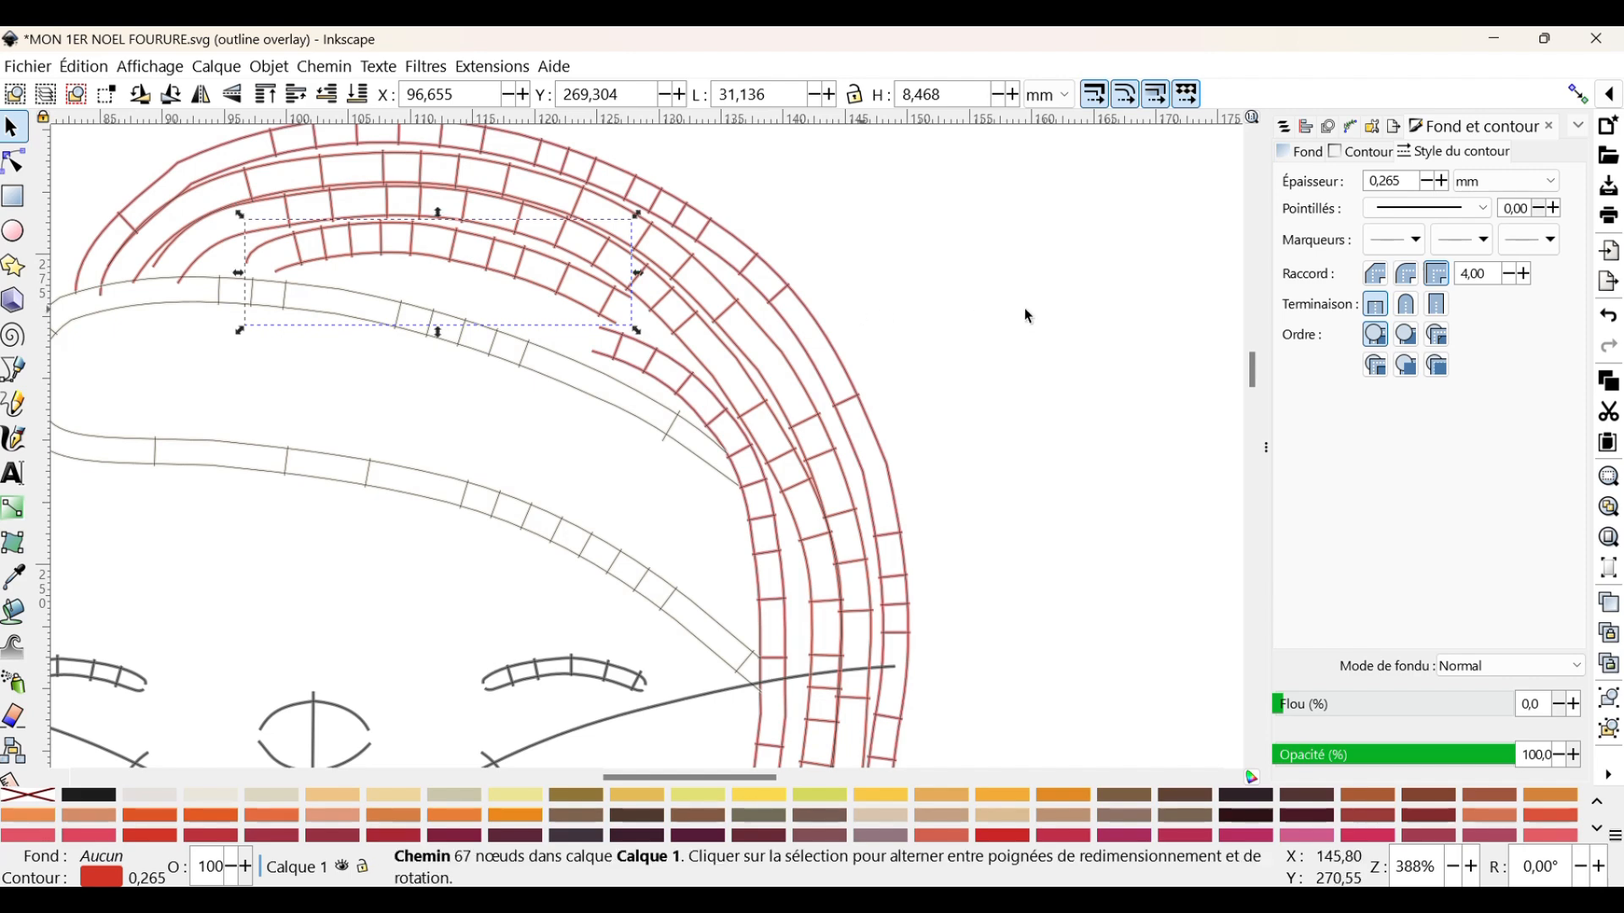
left_click(1045, 341)
Run the Ink/Stitch simulator on the brim, the short and middle satin columns, the hat's edge columns and the pompom, and close it.
scroll(1037, 337, "down", 1)
scroll(1033, 336, "down", 1)
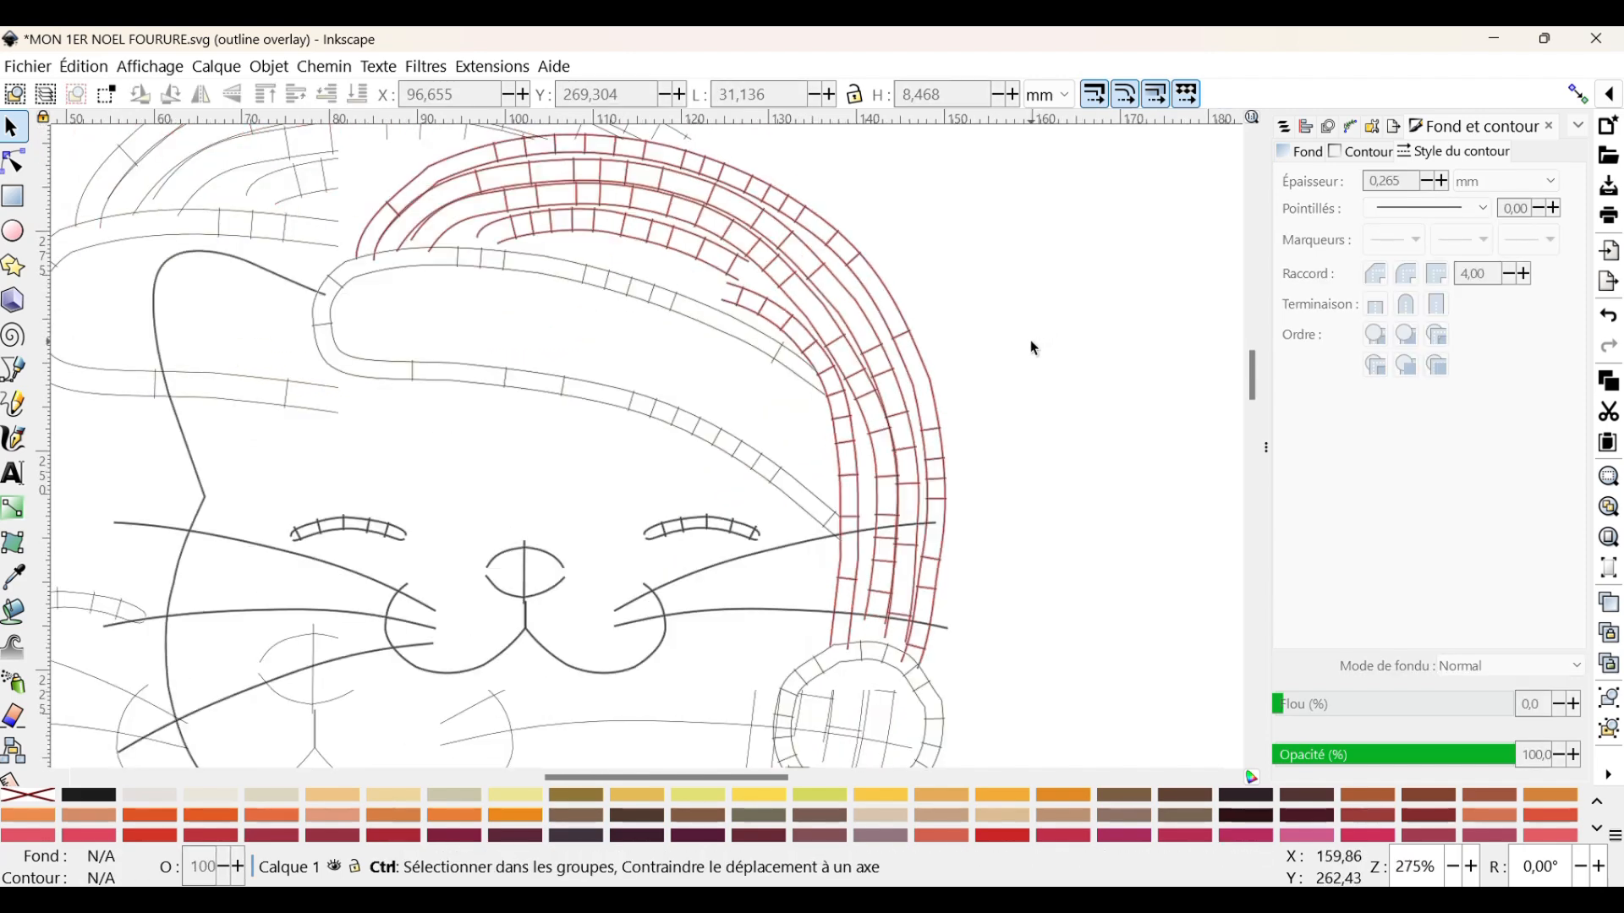
left_click(471, 279)
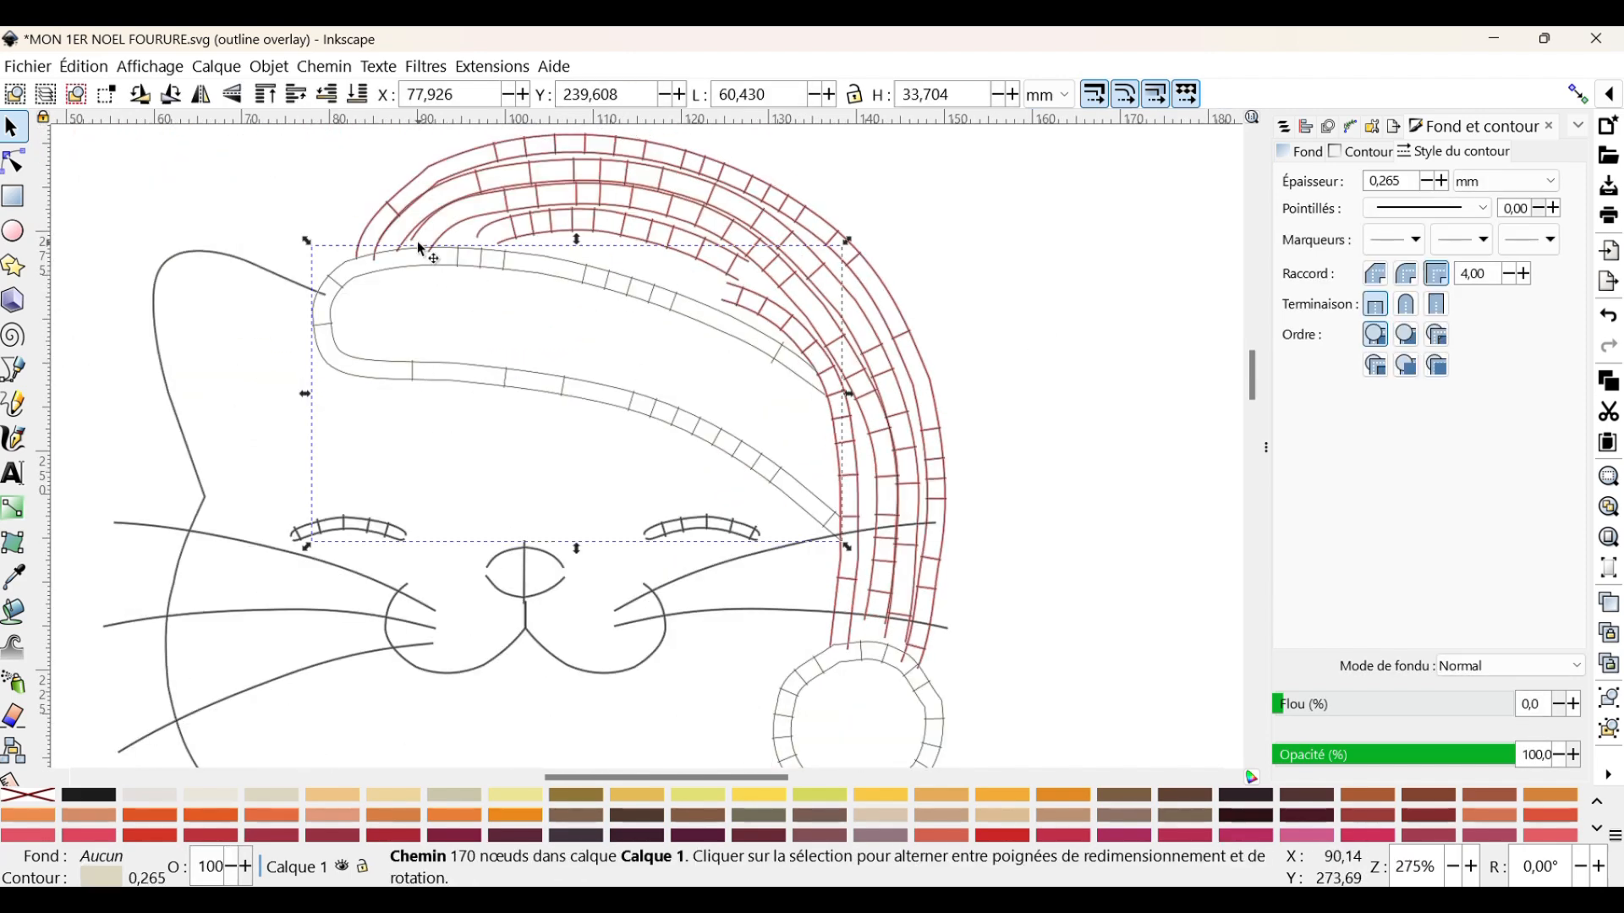
left_click(484, 215, "shift")
left_click(675, 253, "shift")
left_click(861, 302, "shift")
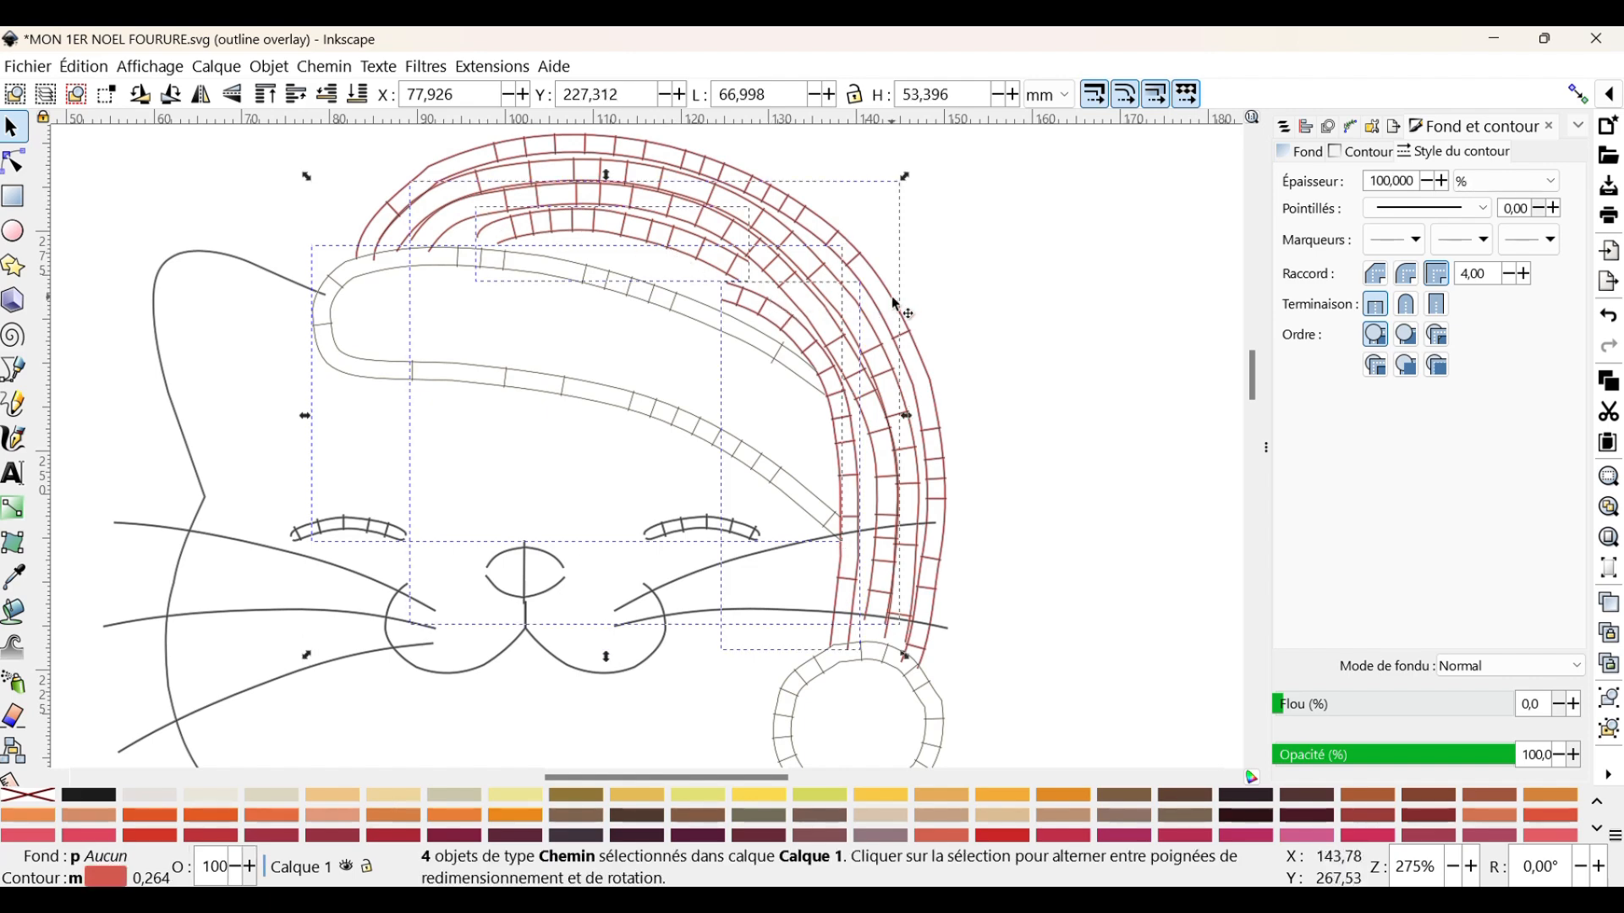
left_click(937, 384, "shift")
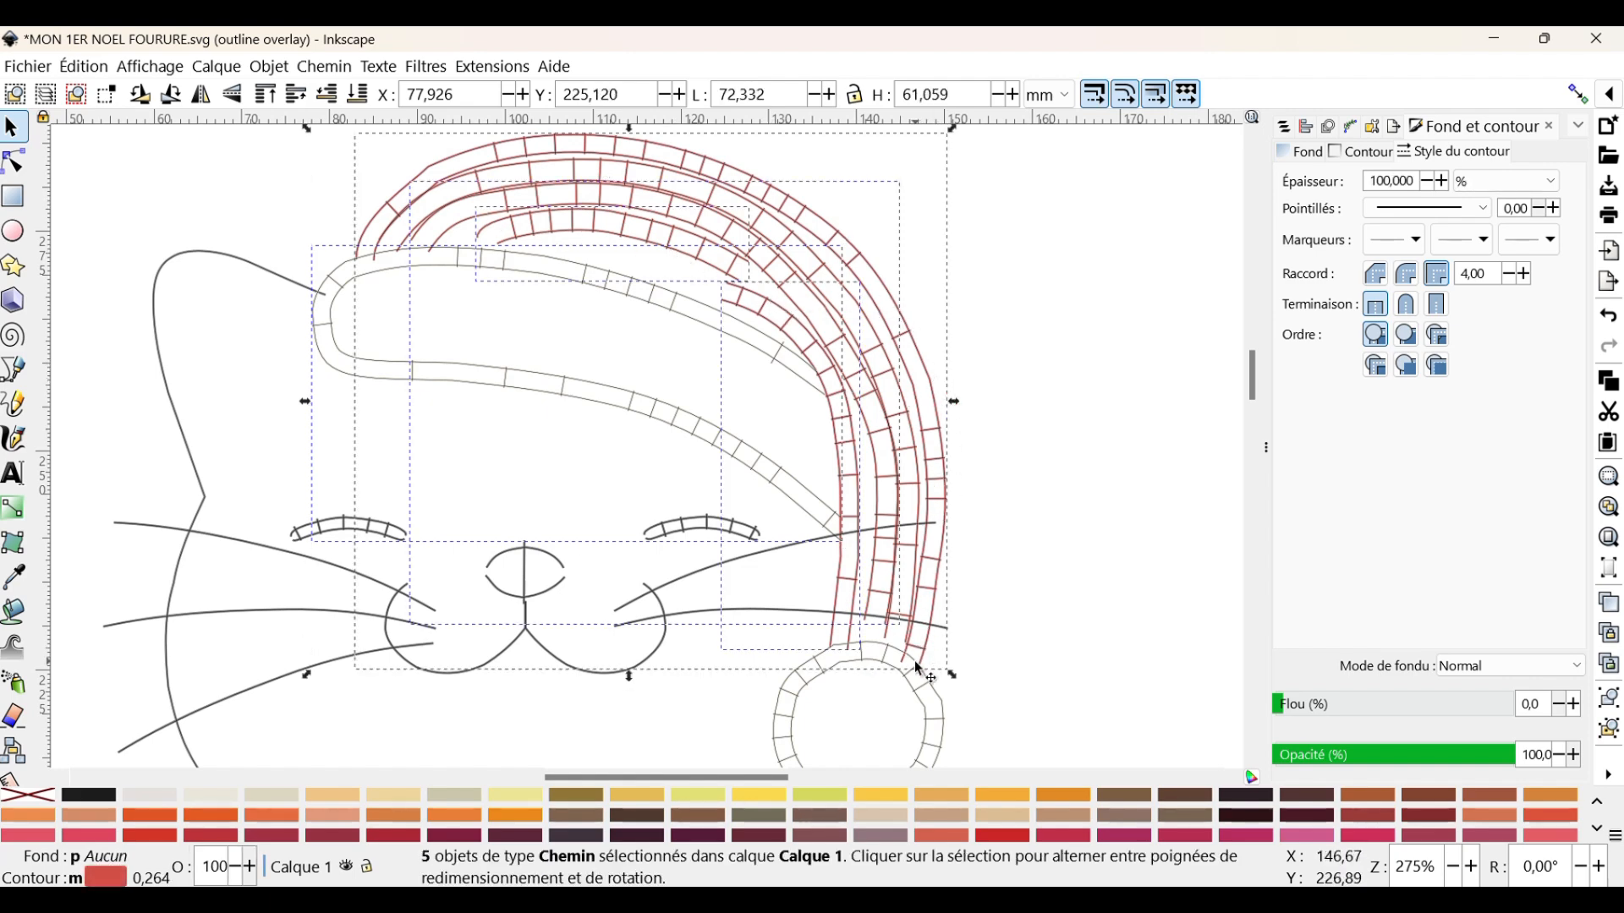
left_click(947, 725, "shift")
left_click(492, 67)
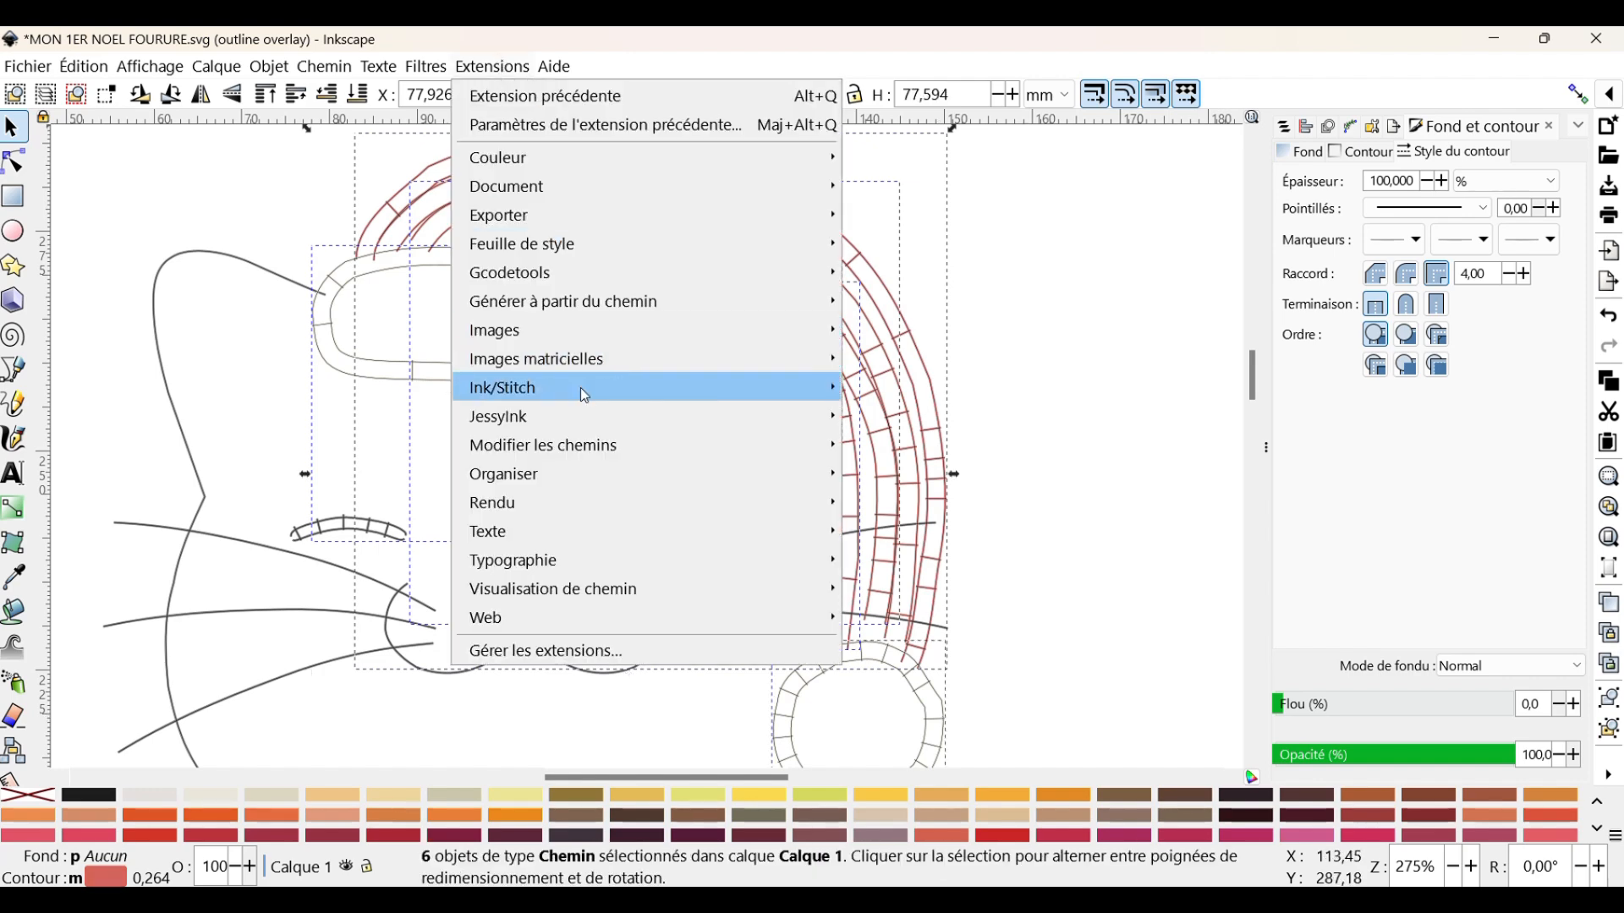
mouse_move(585, 395)
mouse_move(1032, 800)
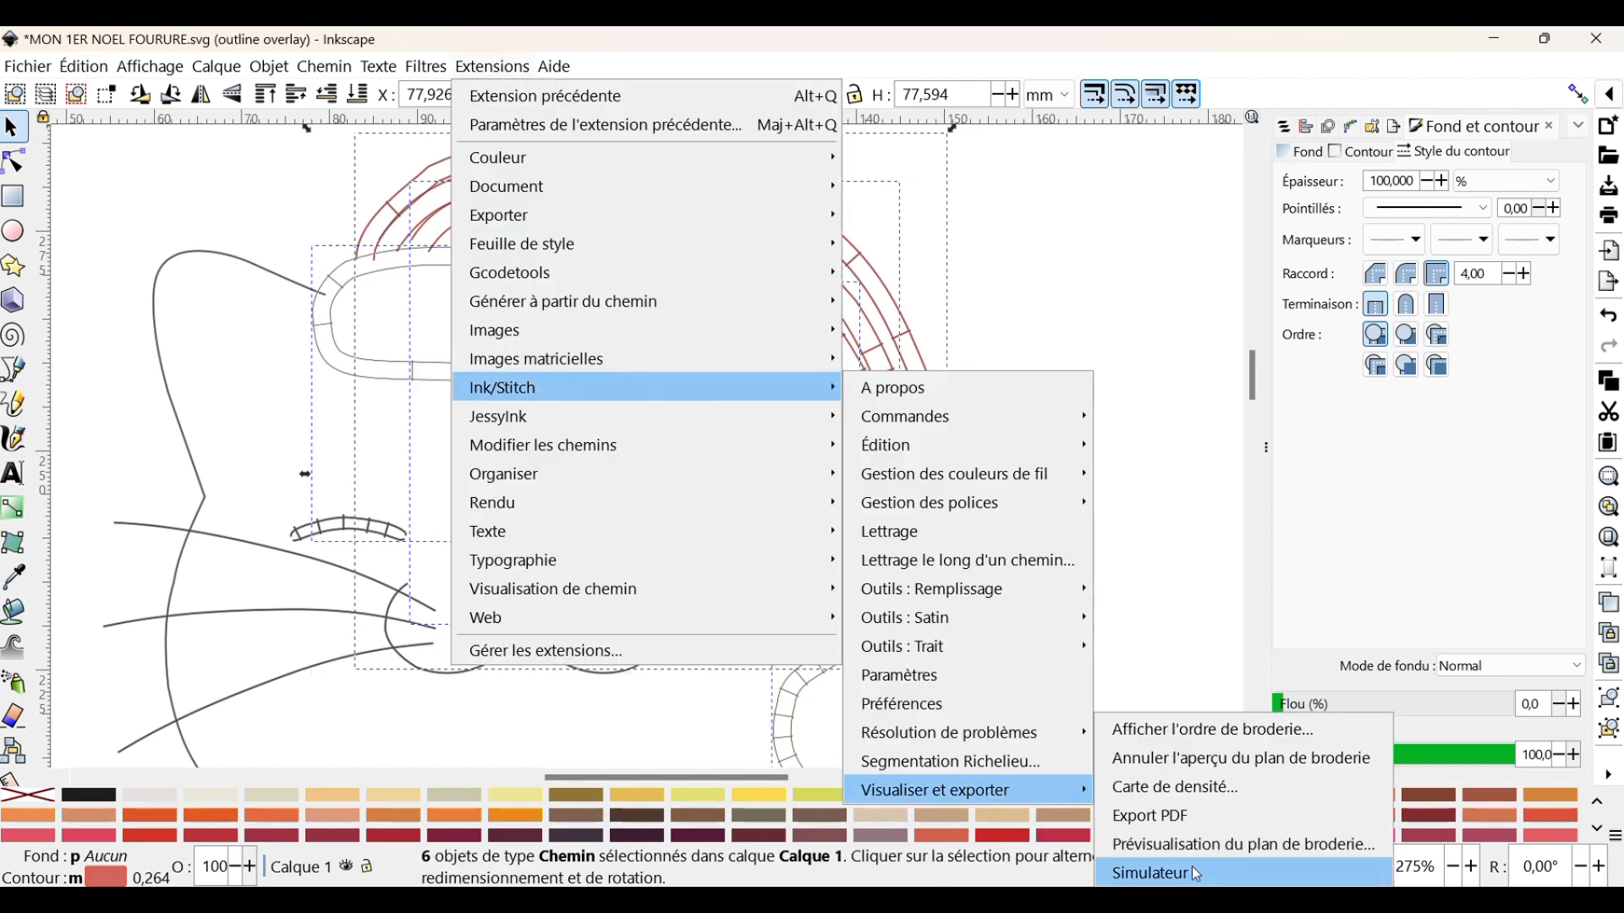
left_click(1196, 872)
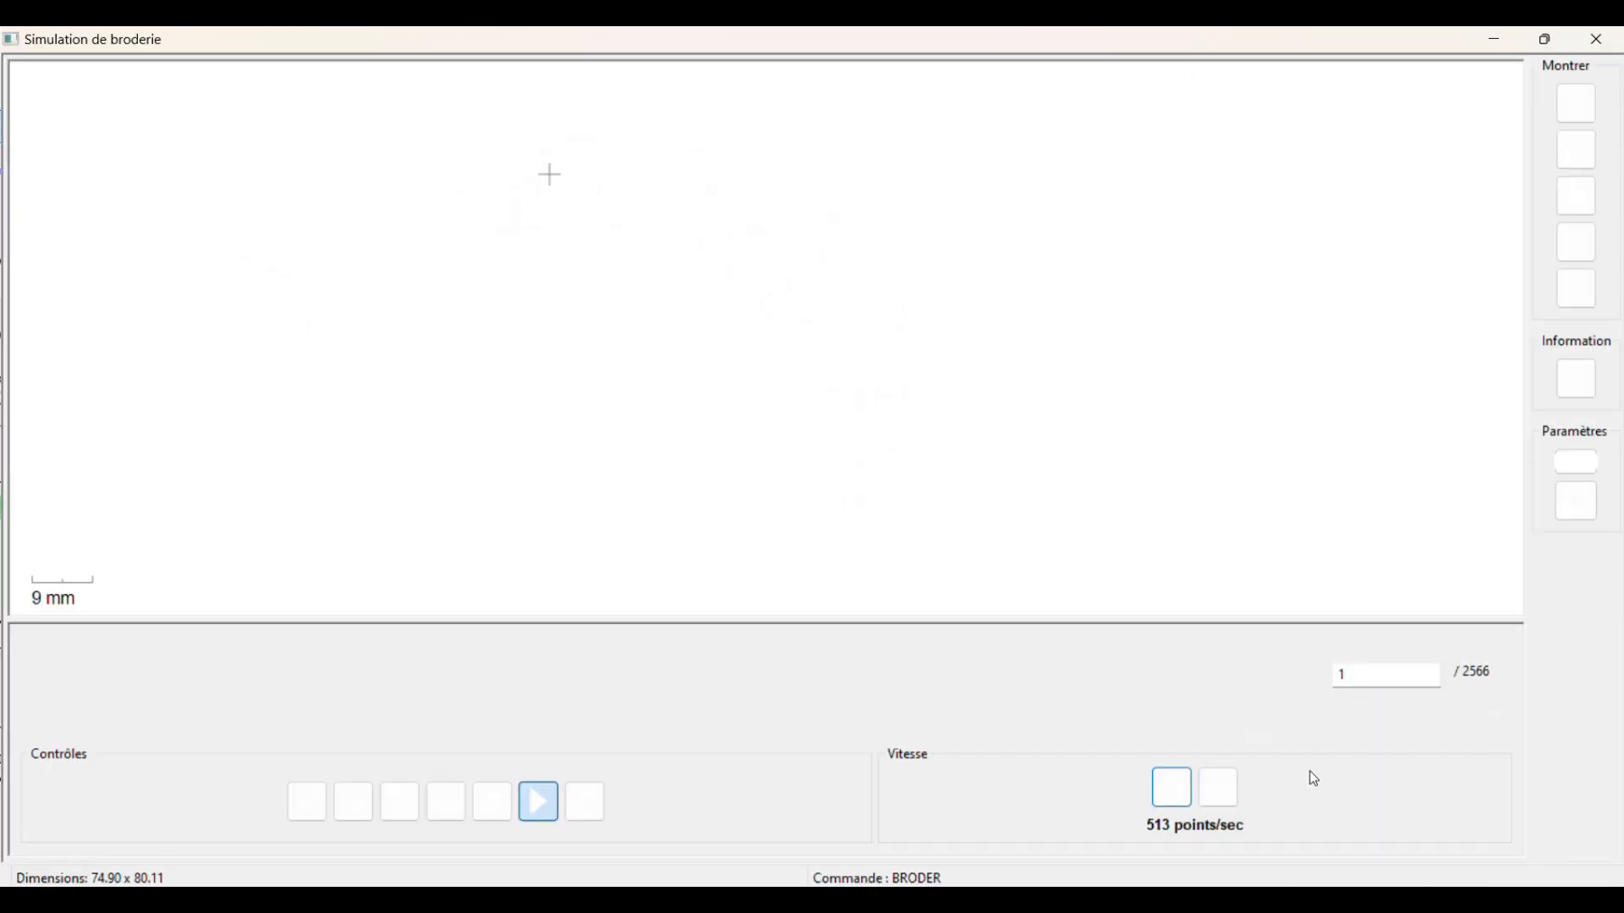
left_click(1598, 40)
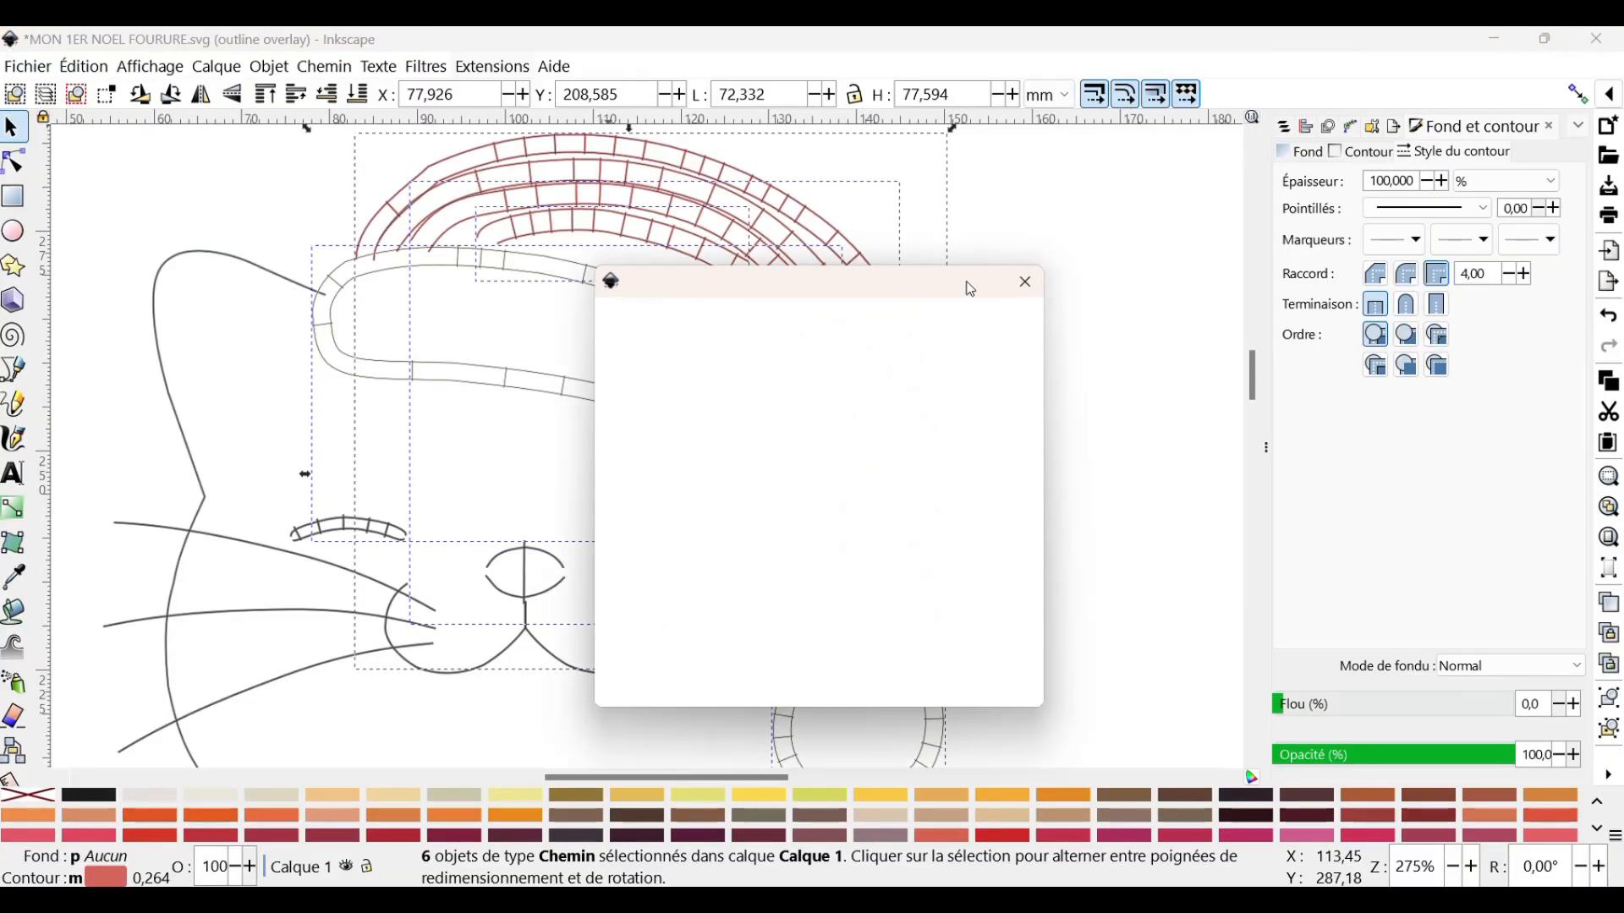
left_click(1024, 280)
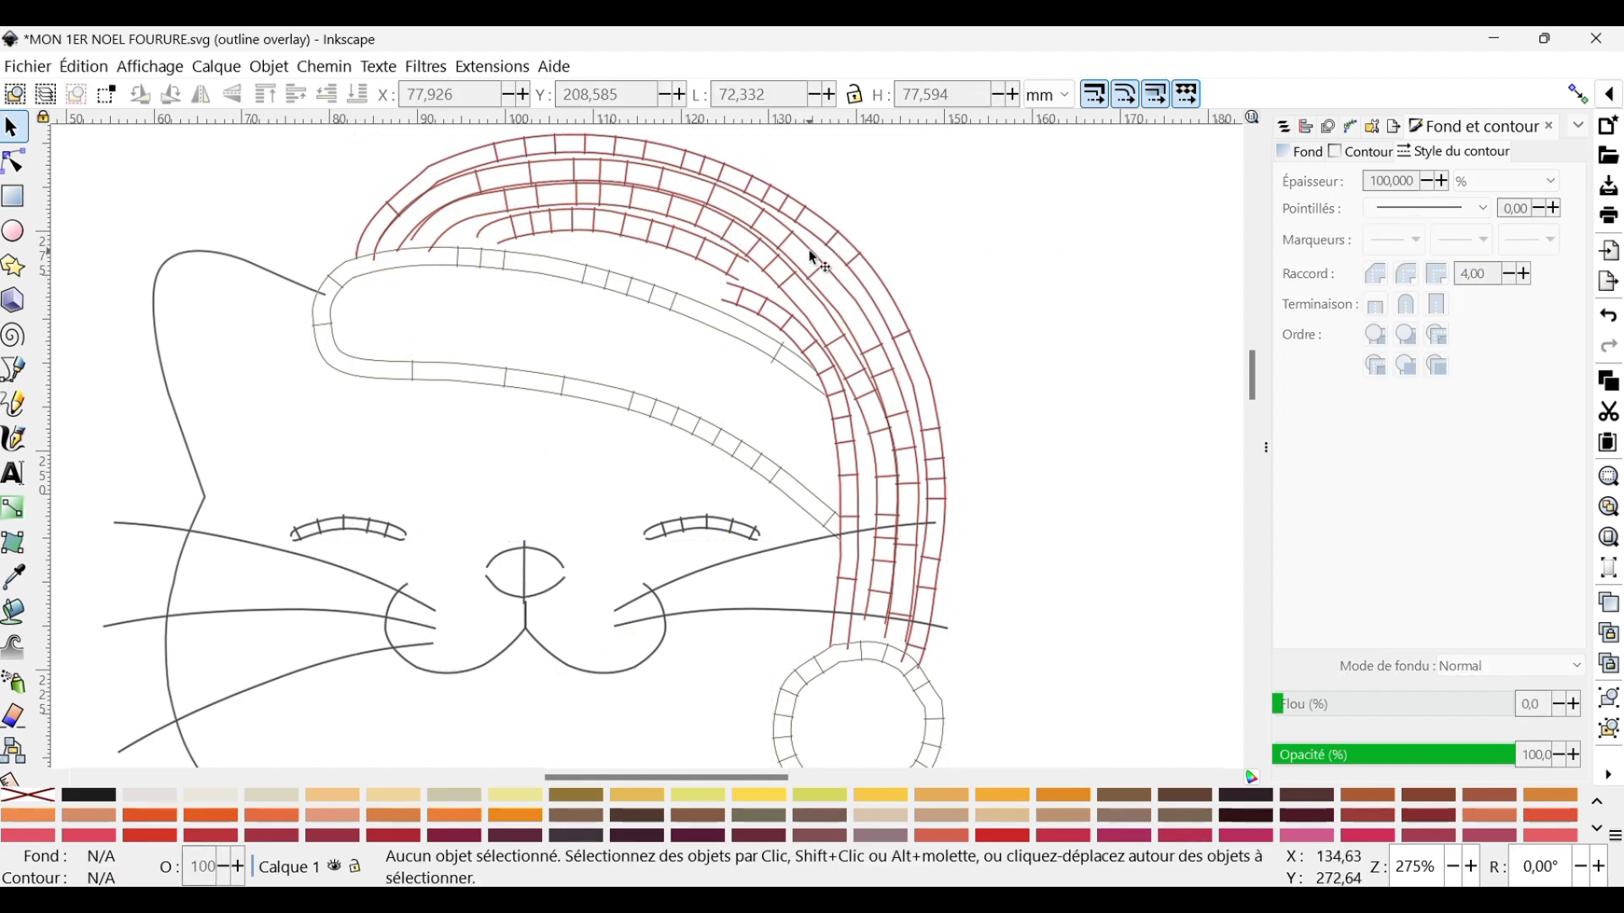
Load the SATIN FOURRURE preset in the Ink/Stitch parameters for the hat's four inner satin columns, apply it, and deselect them.
key("ctrl+a")
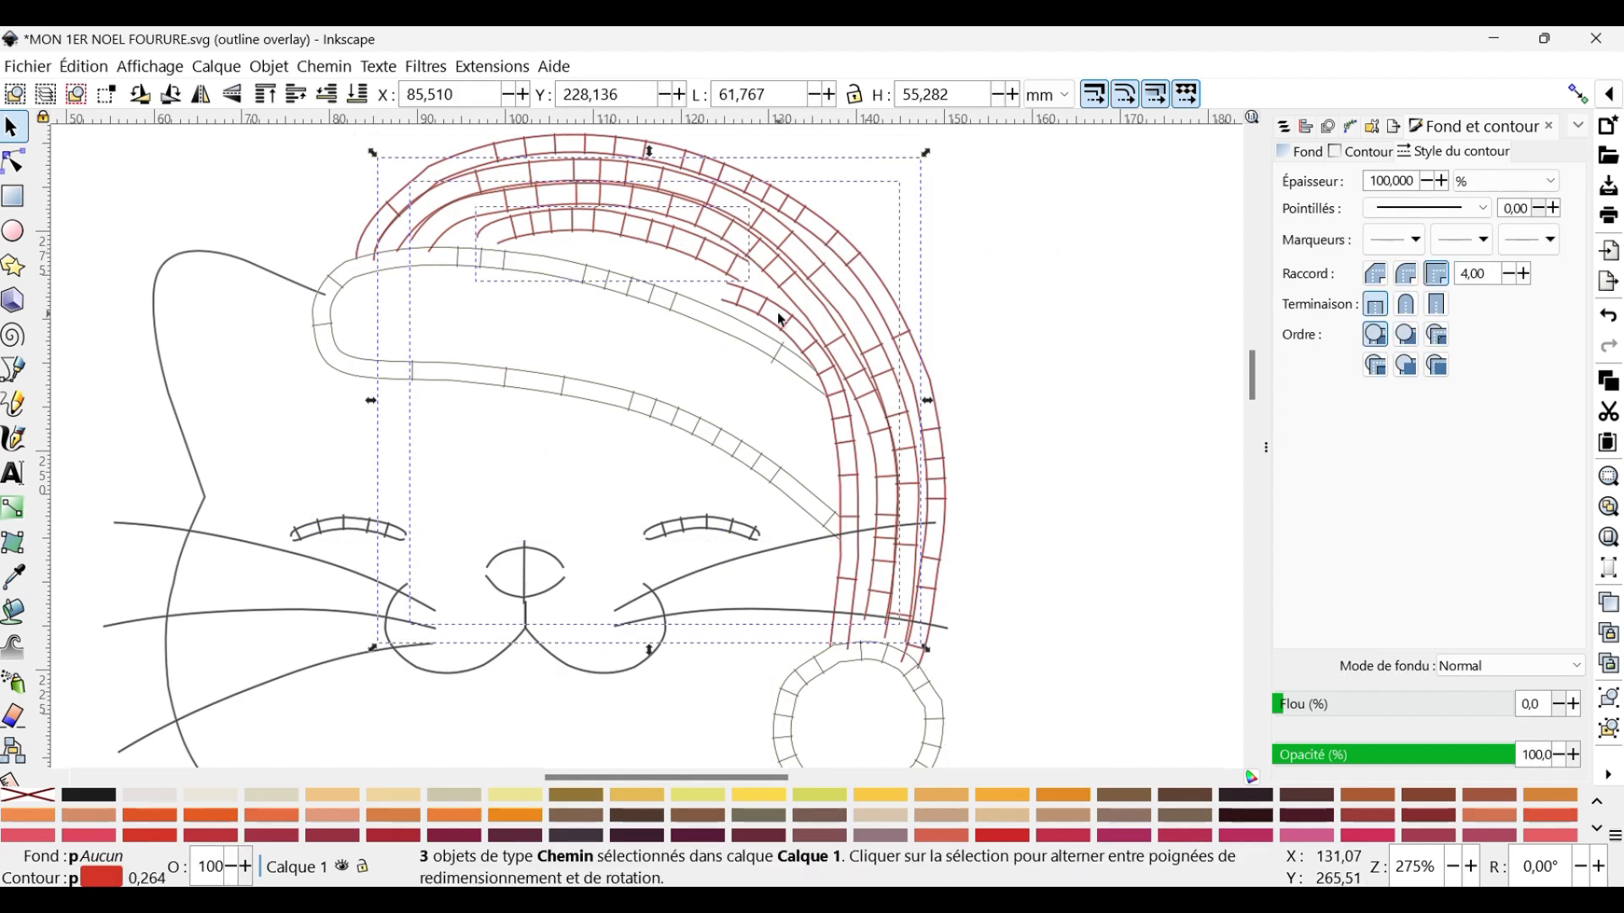
left_click(779, 313, "shift")
left_click(492, 66)
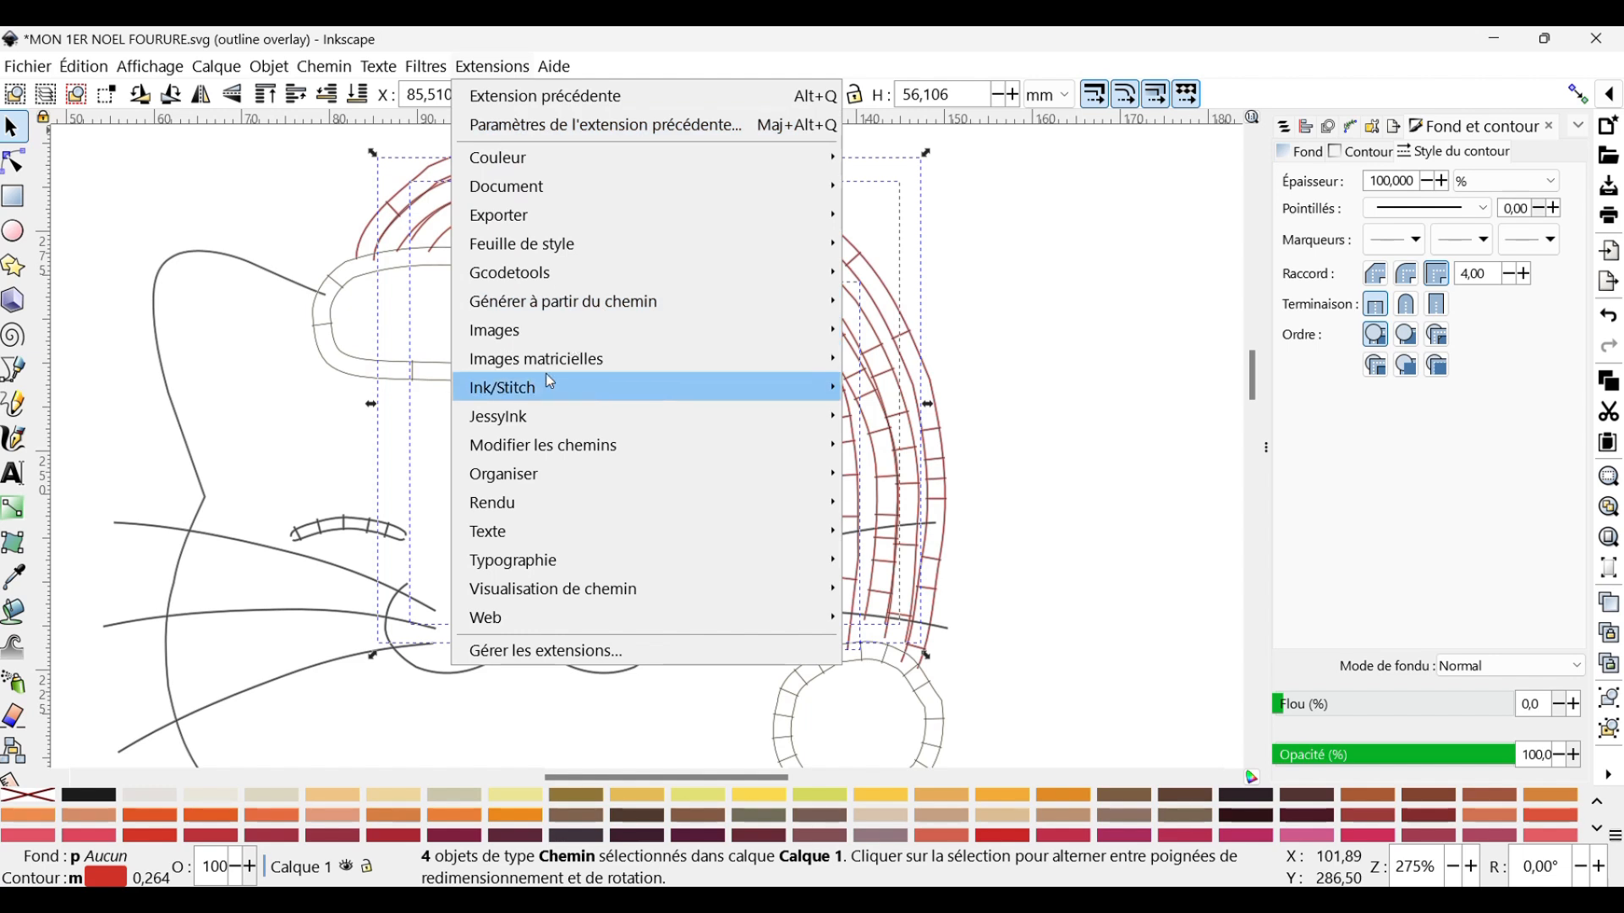
mouse_move(546, 385)
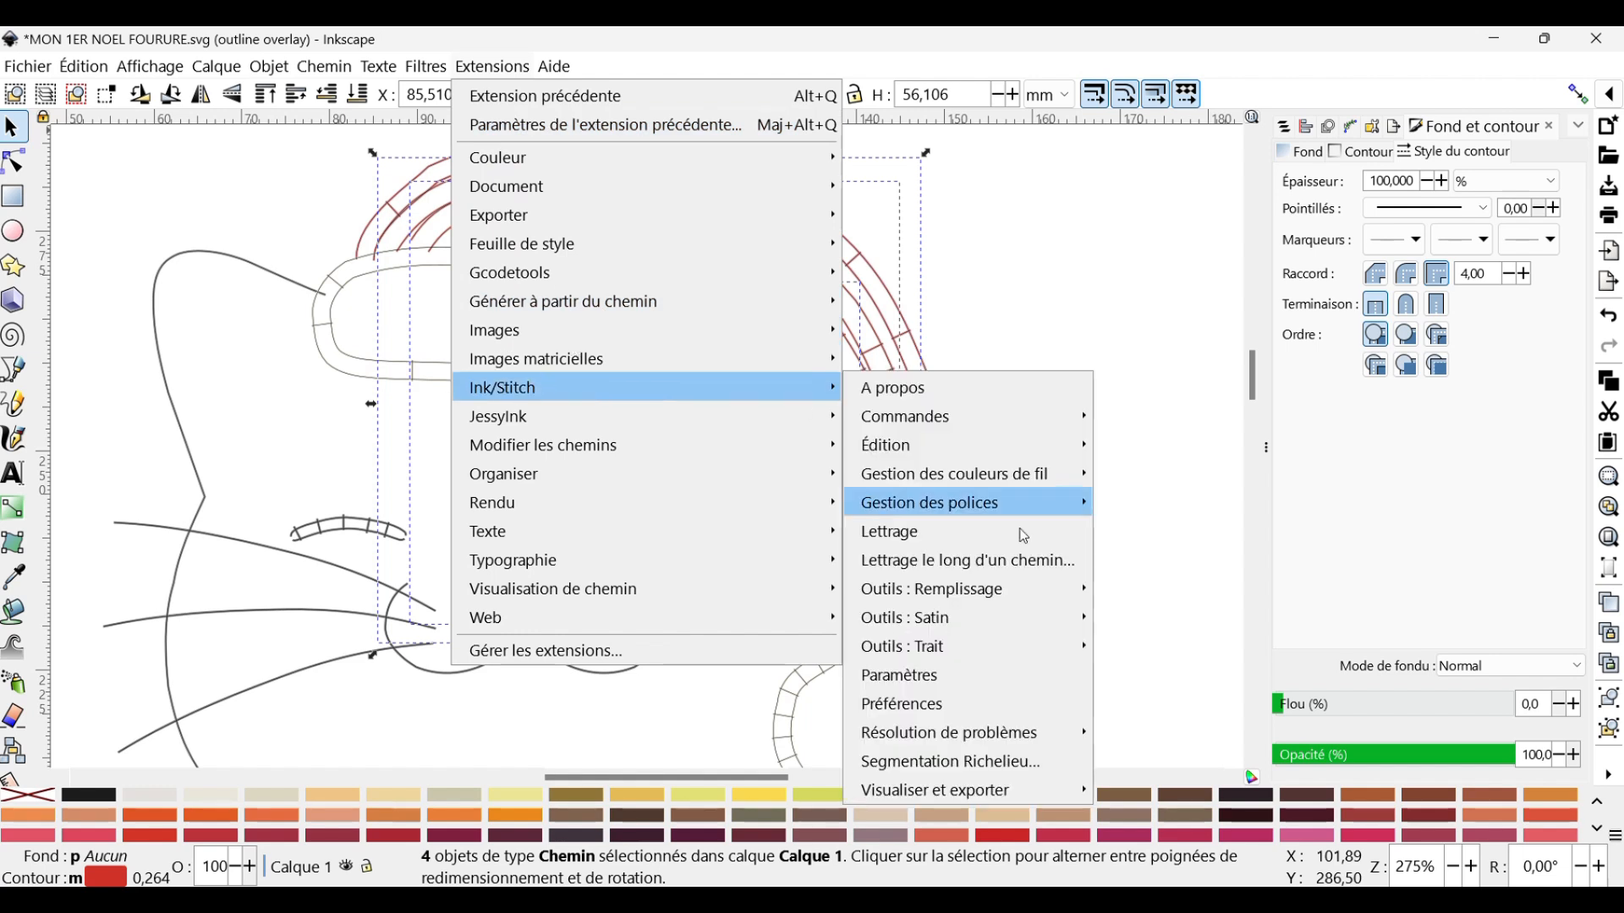
left_click(1007, 672)
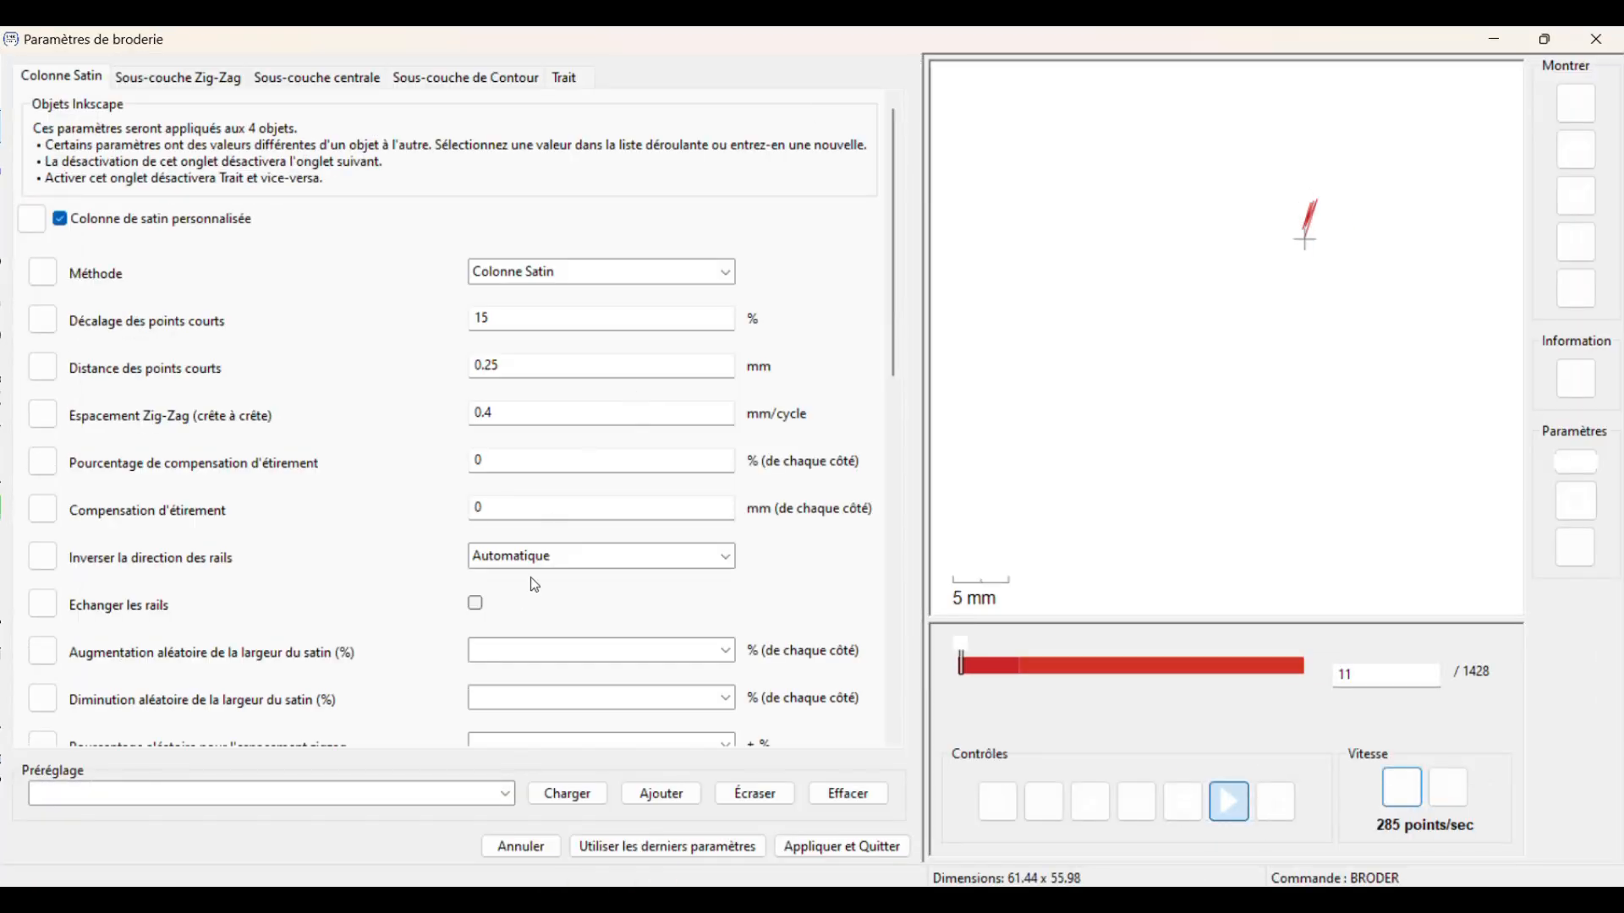
left_click(506, 793)
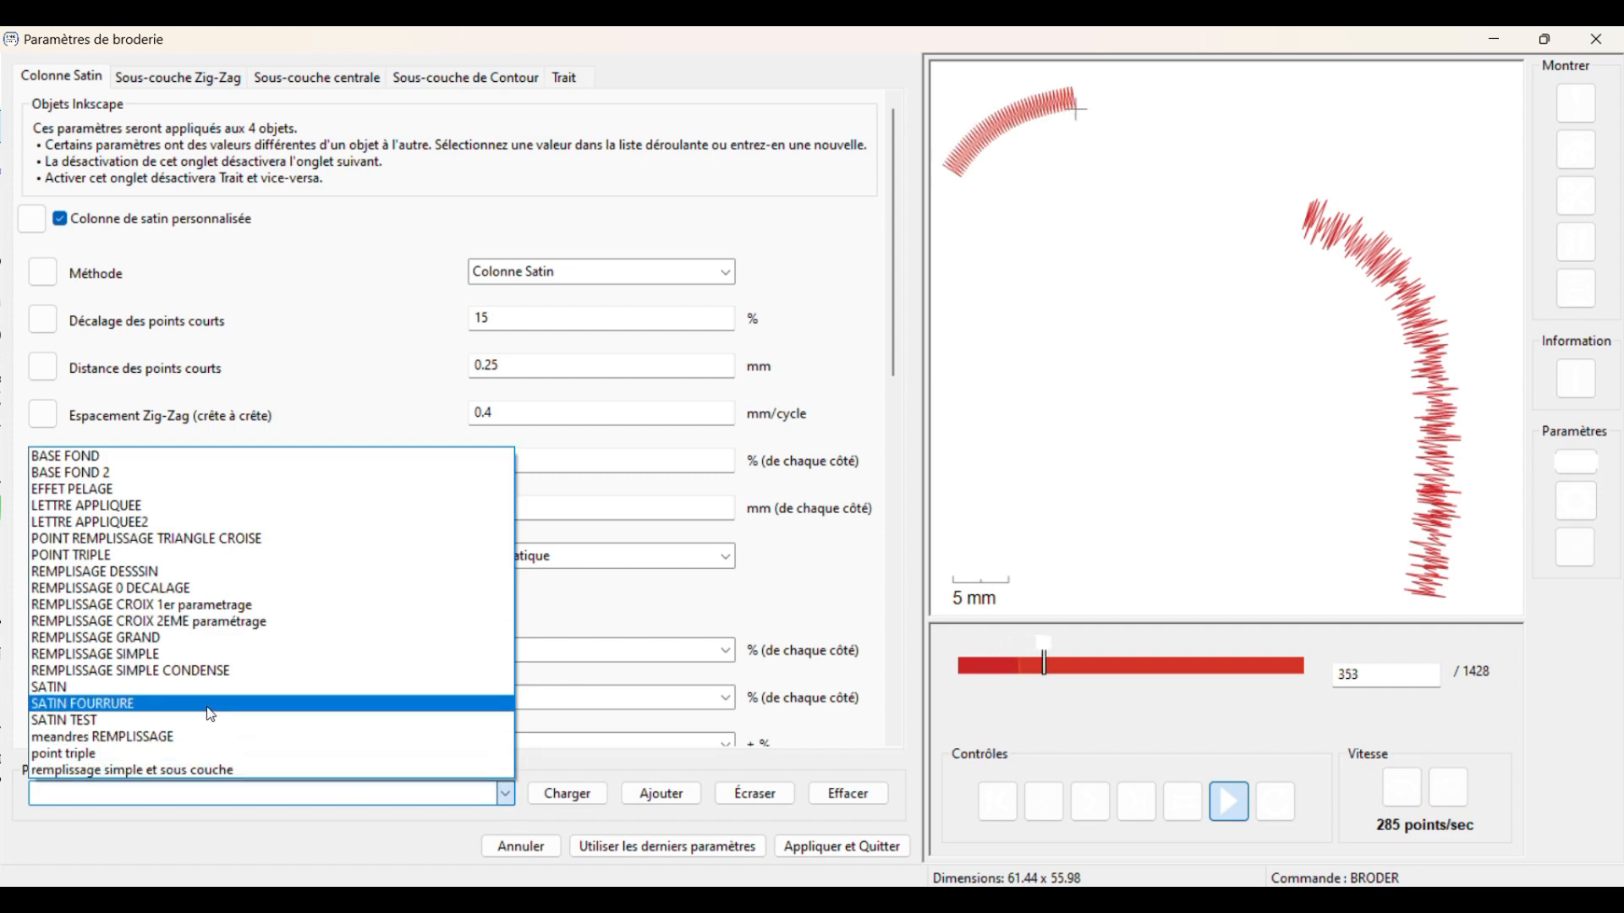
left_click(211, 715)
left_click(571, 799)
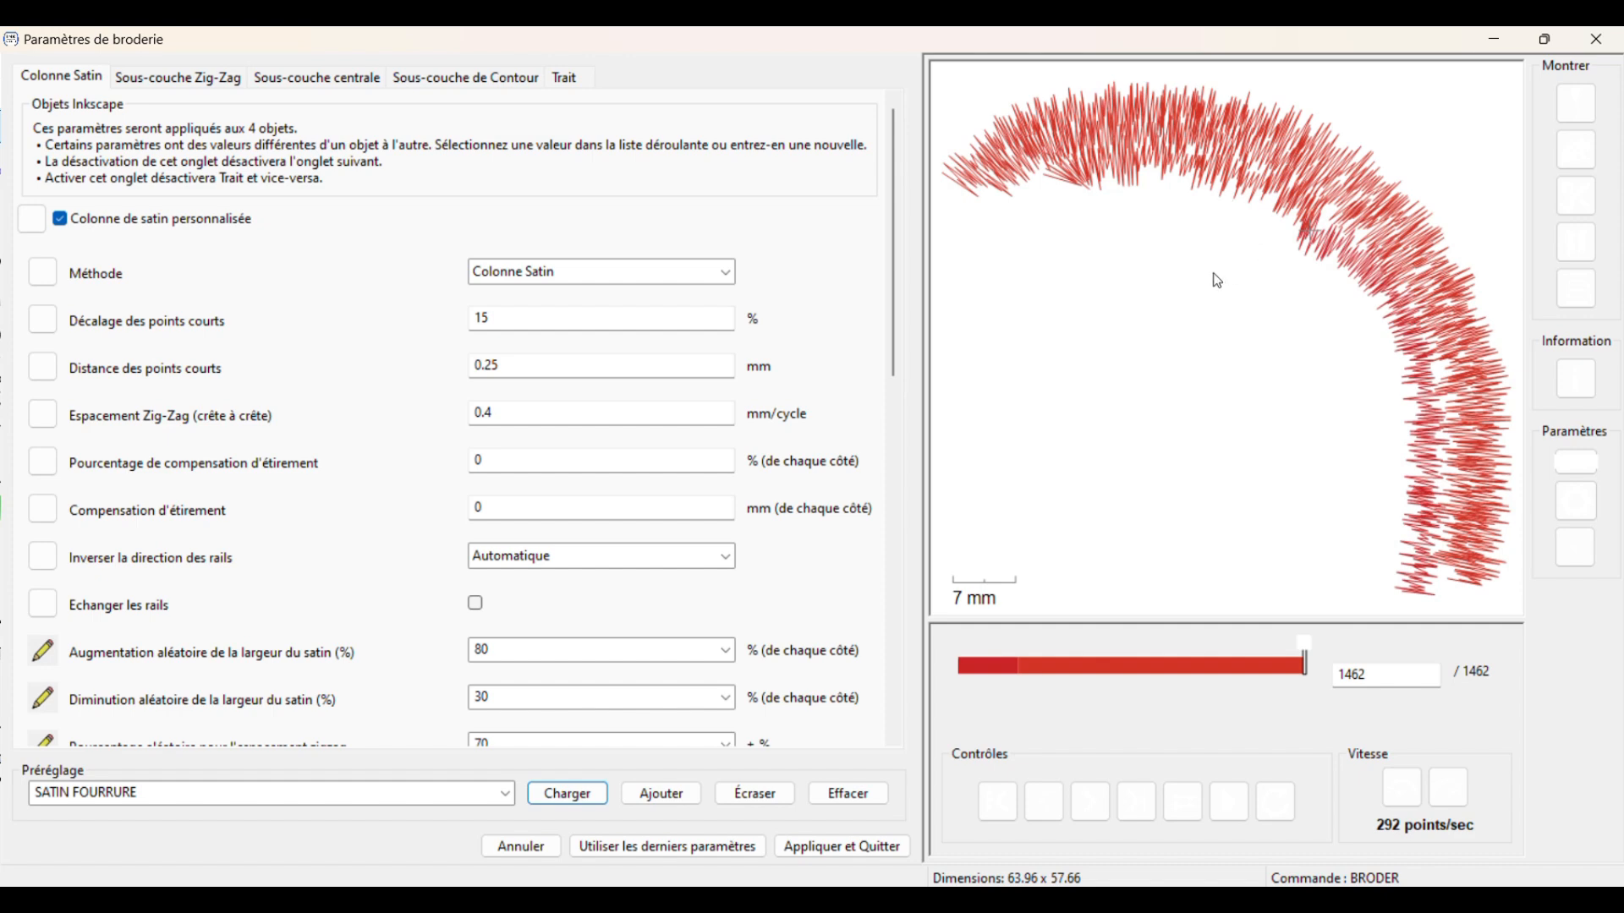
left_click(823, 846)
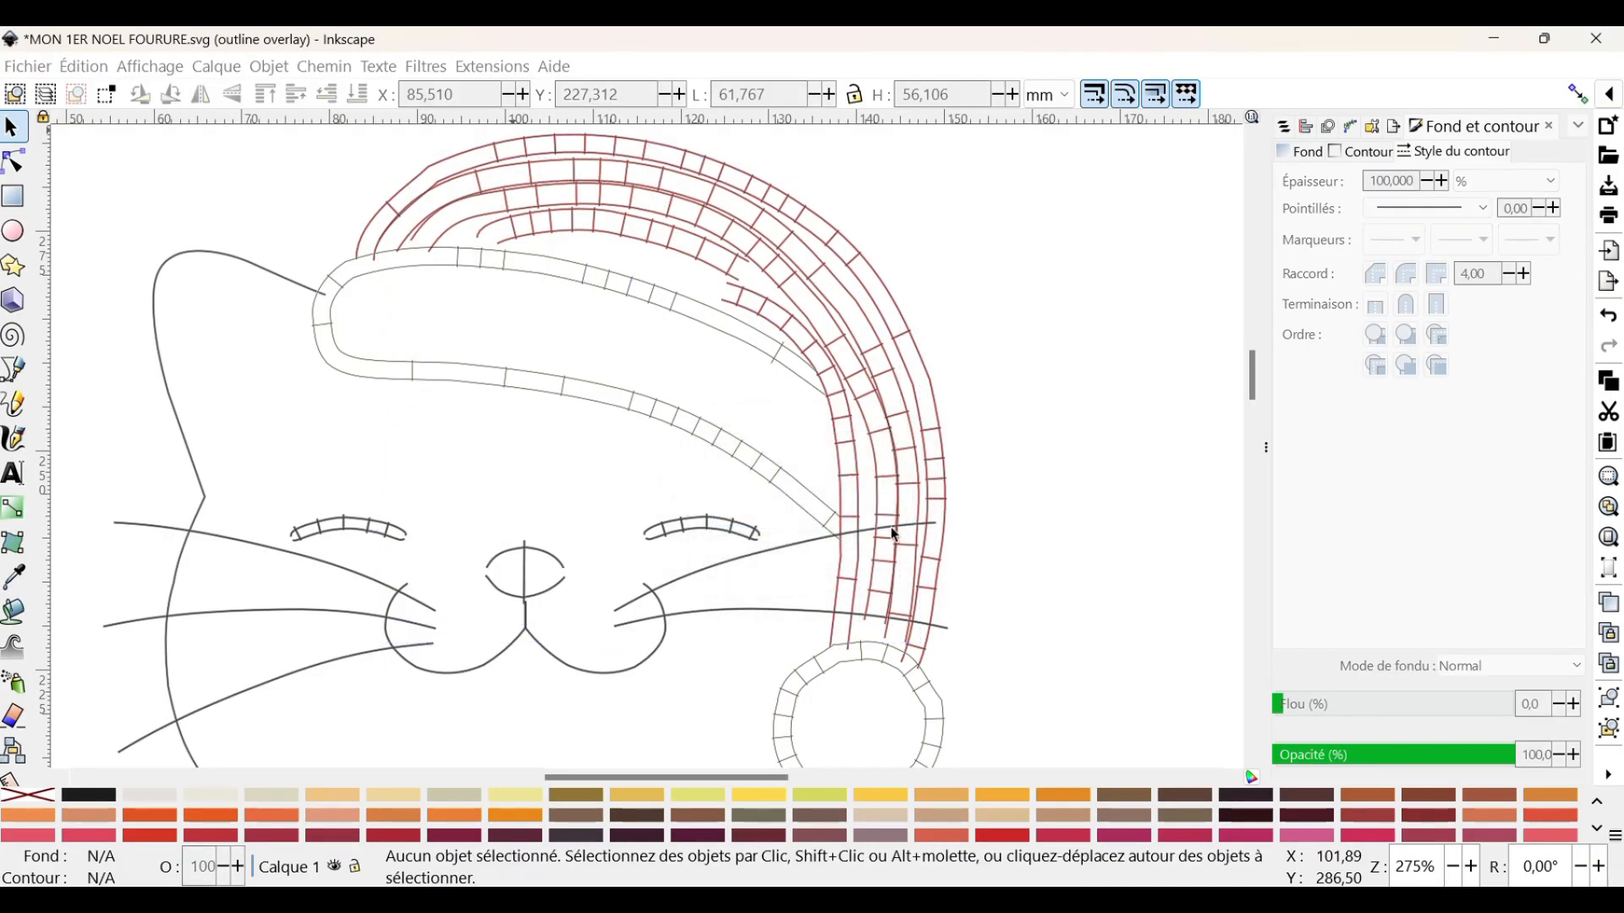
left_click(1106, 453)
Simplify the middle satin column and widen its lower part by moving the inner-rail nodes toward the hat's inner edge column.
left_click(876, 503)
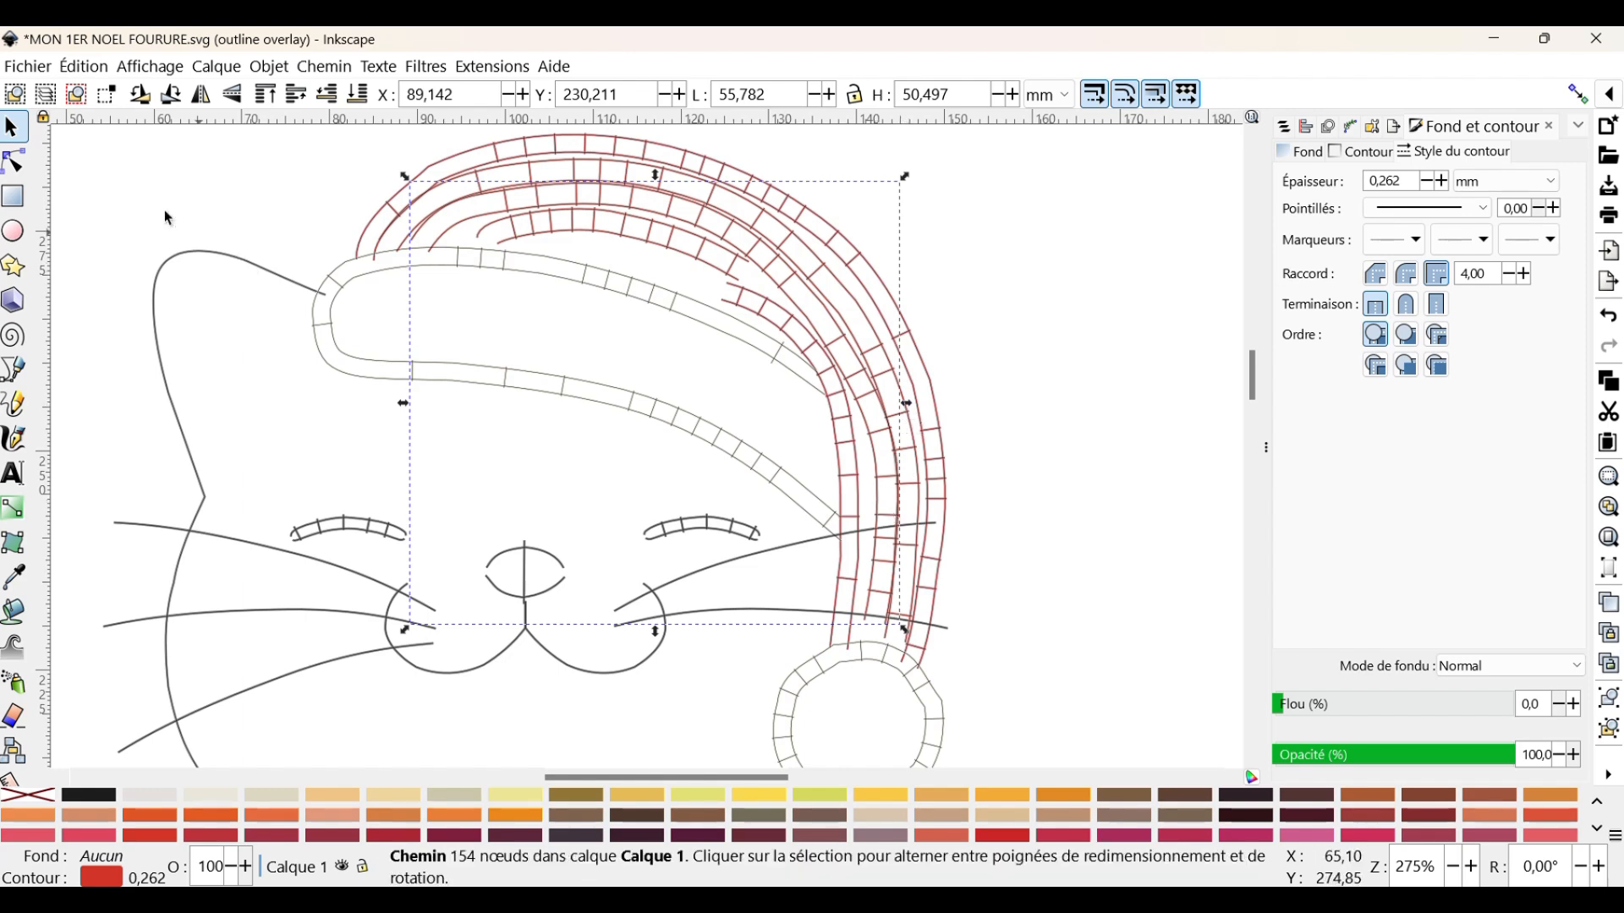
double_click(888, 497)
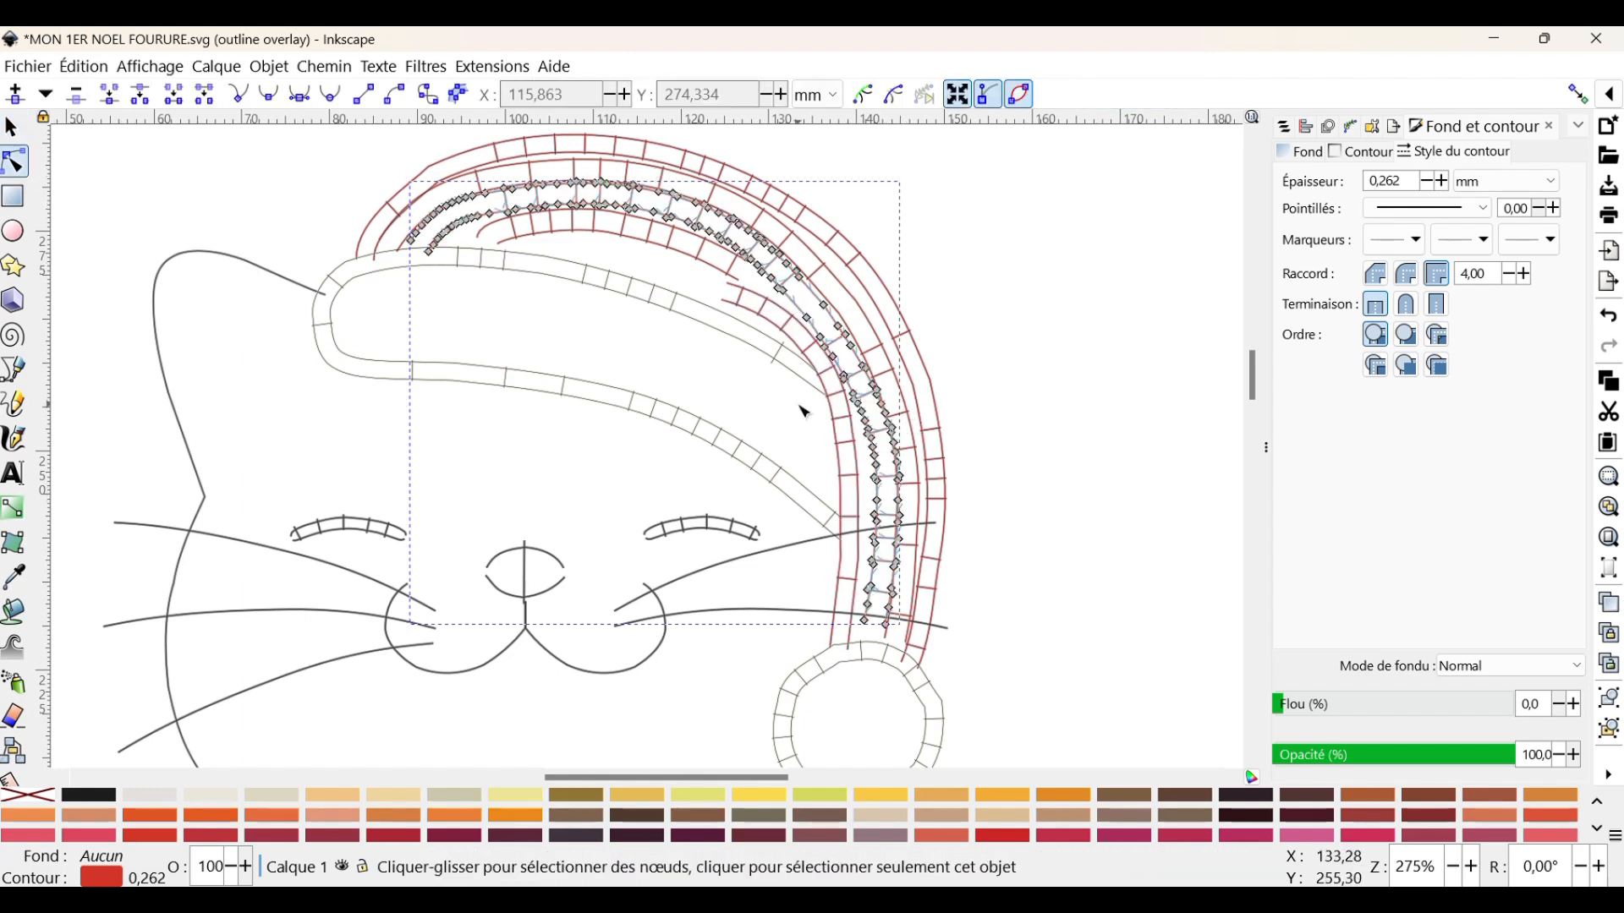
key("ctrl+l")
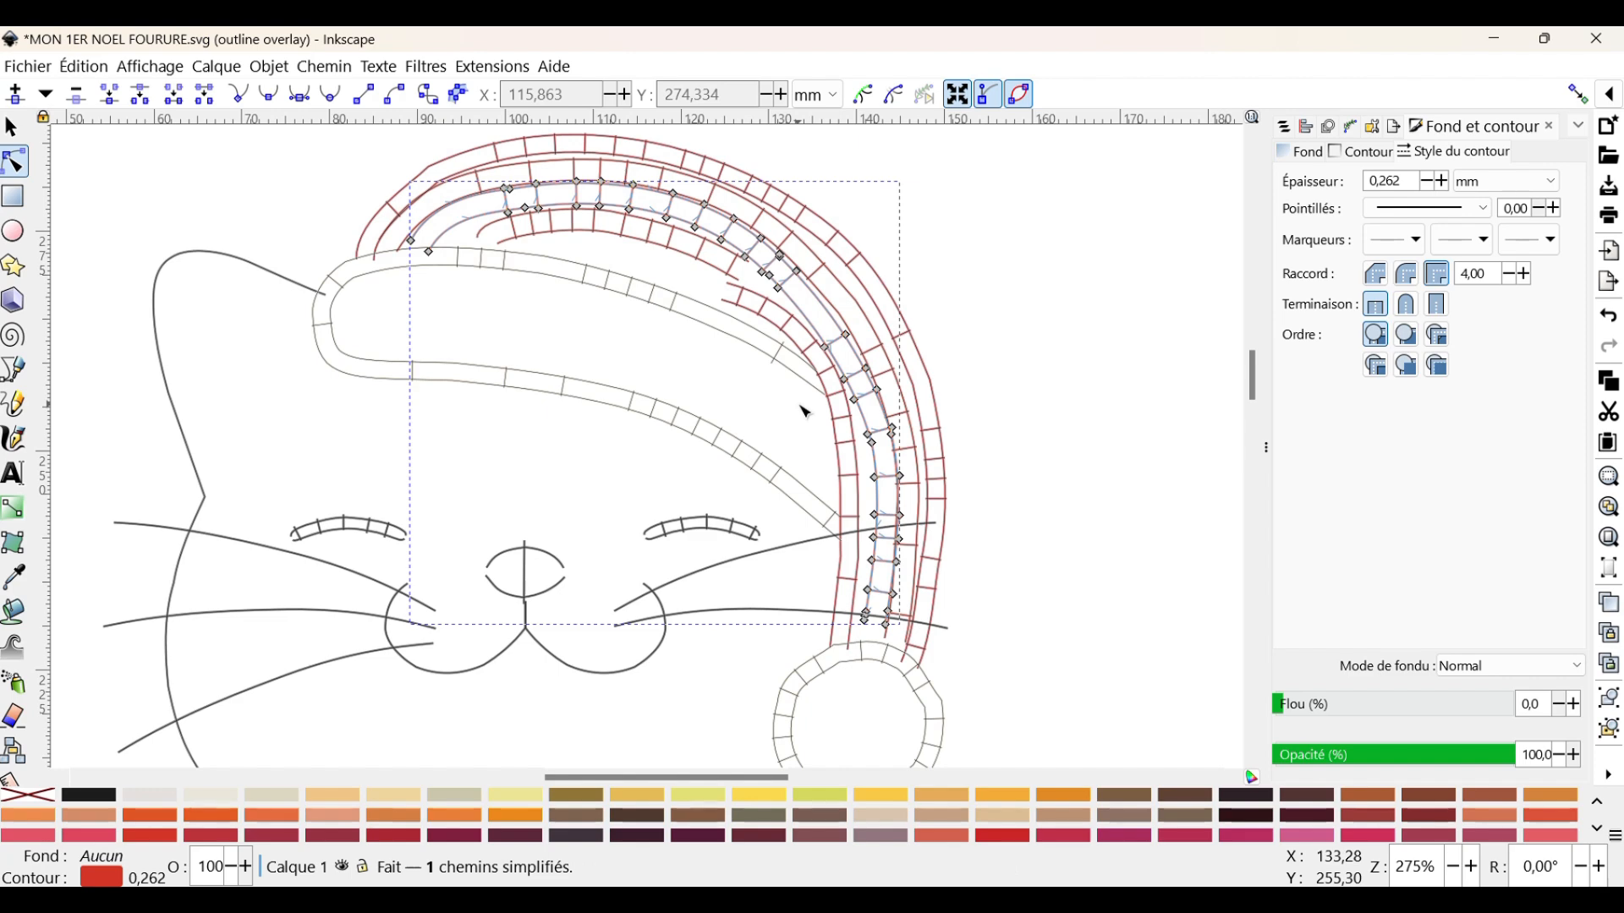
left_click_drag(874, 442, 862, 438)
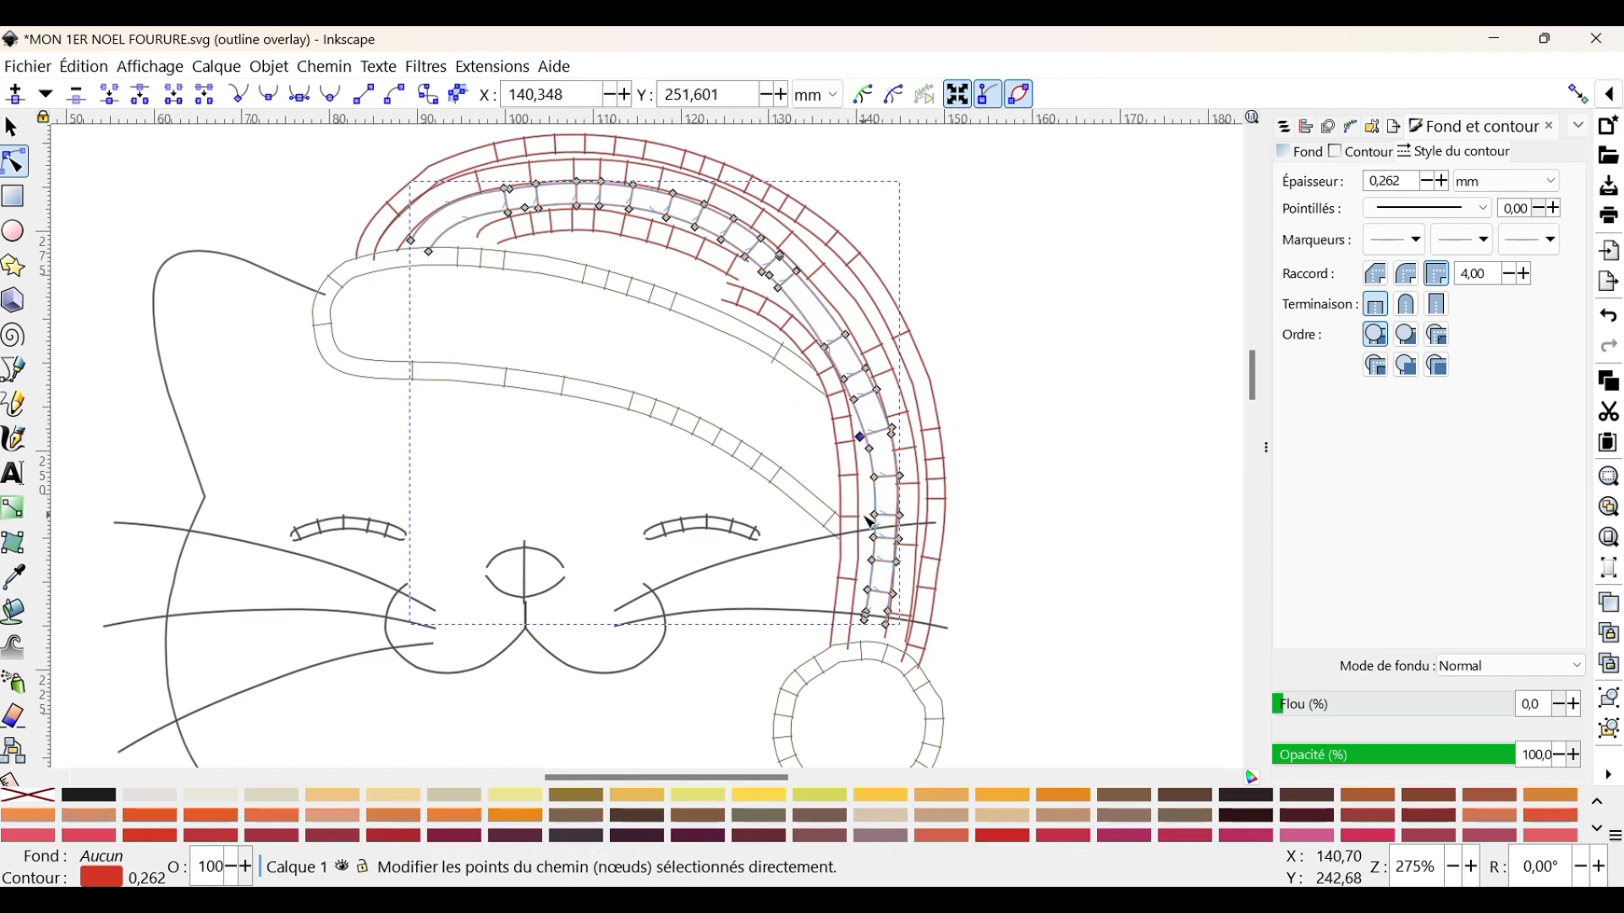
left_click_drag(875, 478, 847, 589)
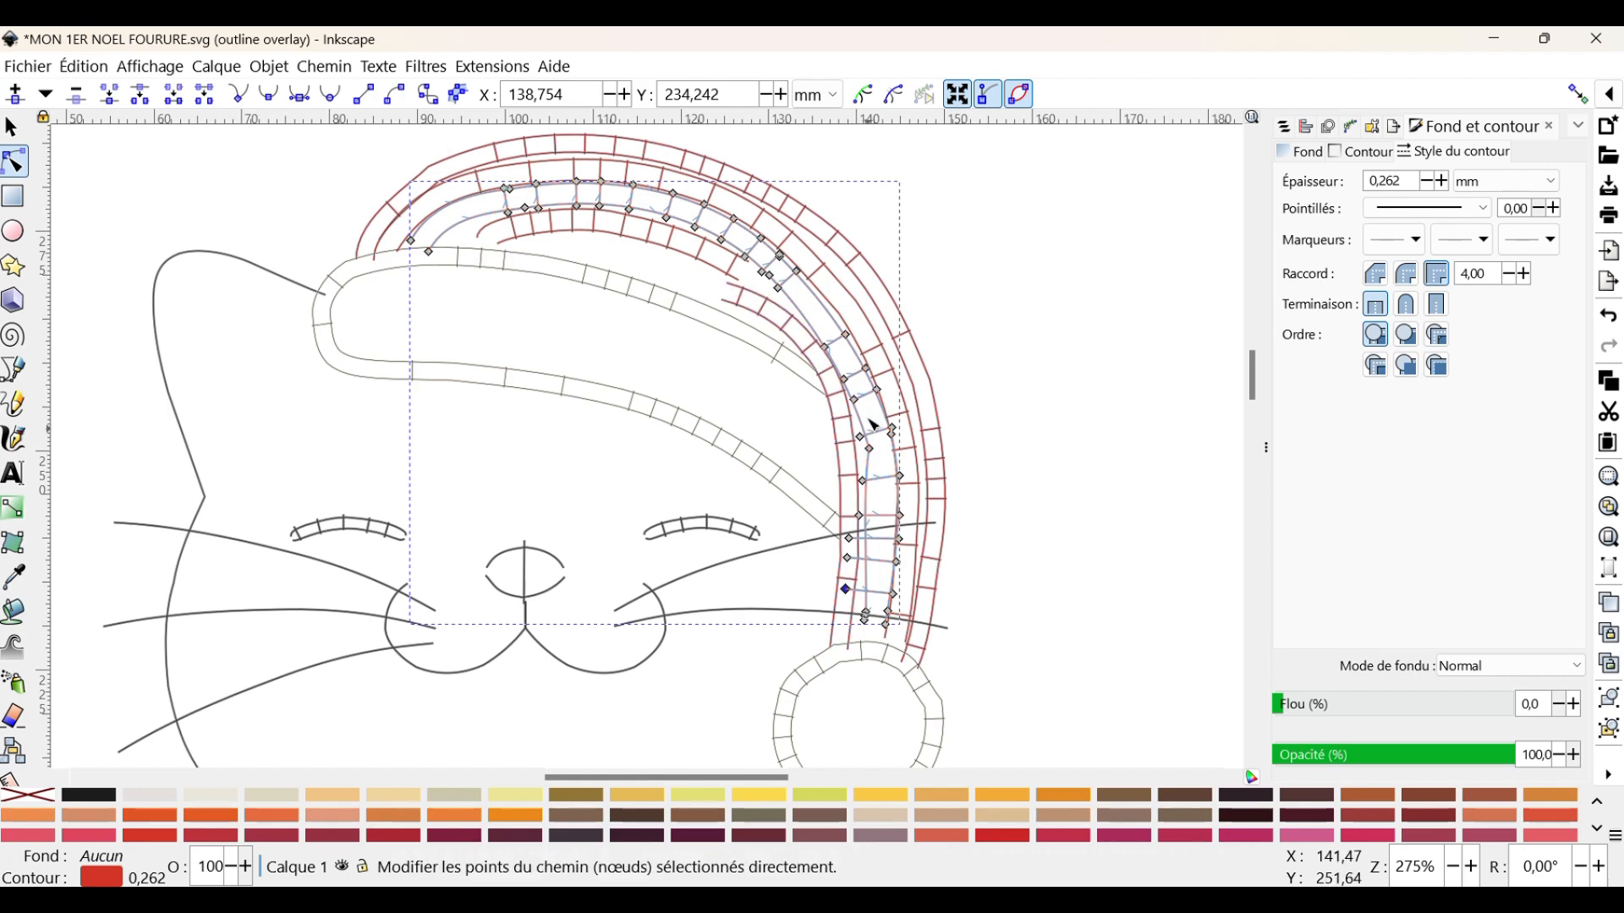
Duplicate the short satin column just below the original, above the brim, and narrow the copy to about 26 mm wide.
left_click(707, 269)
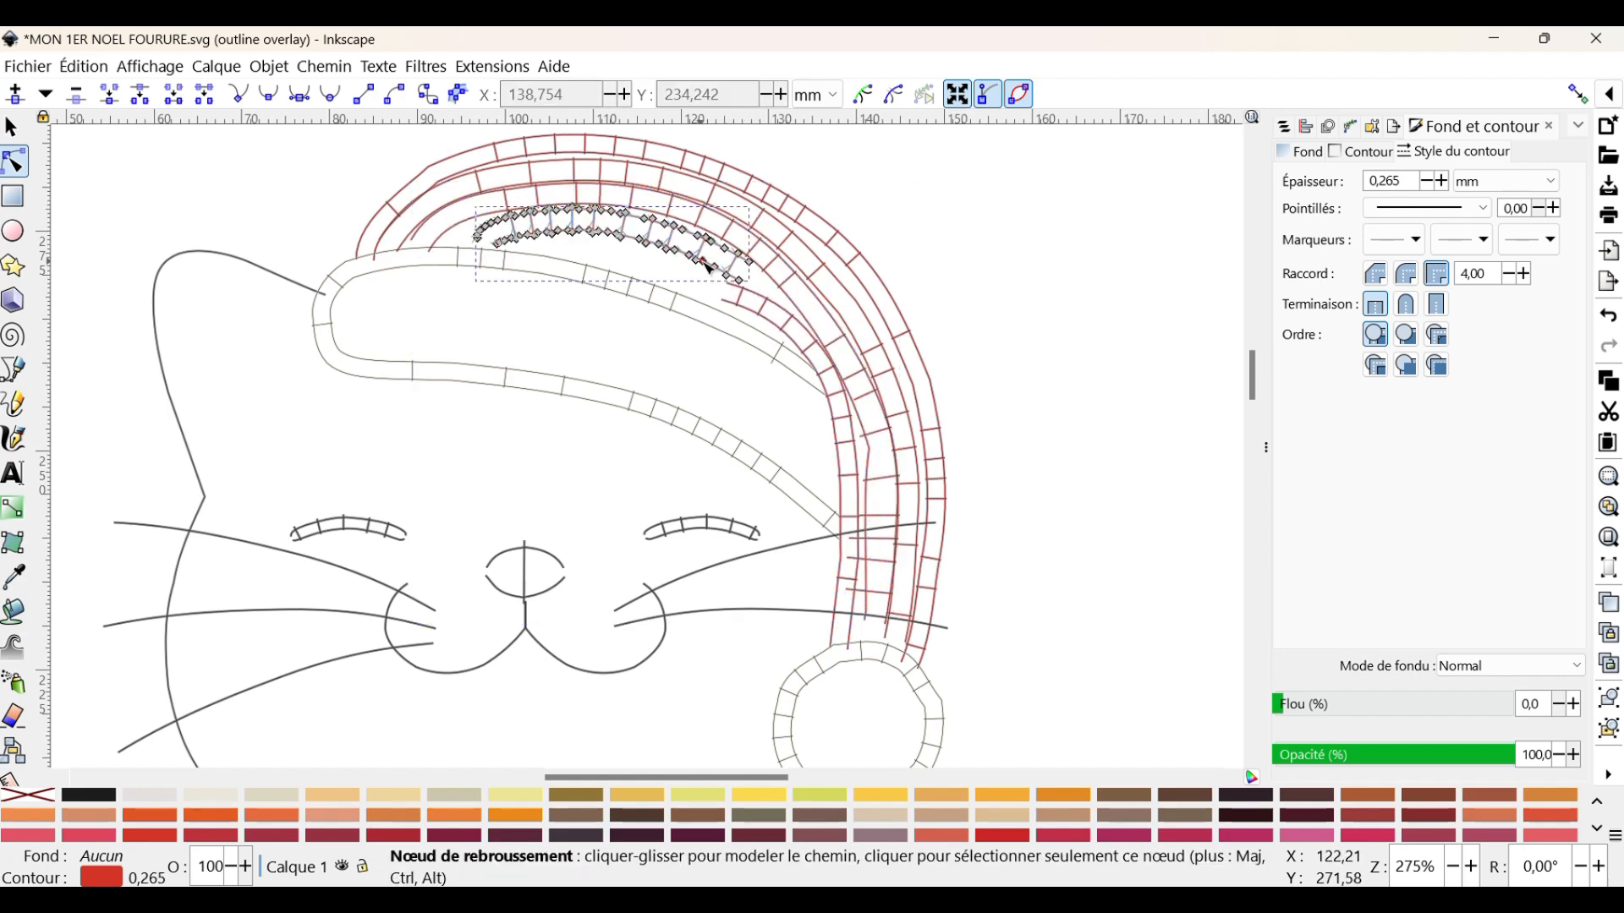
scroll(664, 315, "up", 1)
scroll(677, 348, "up", 3)
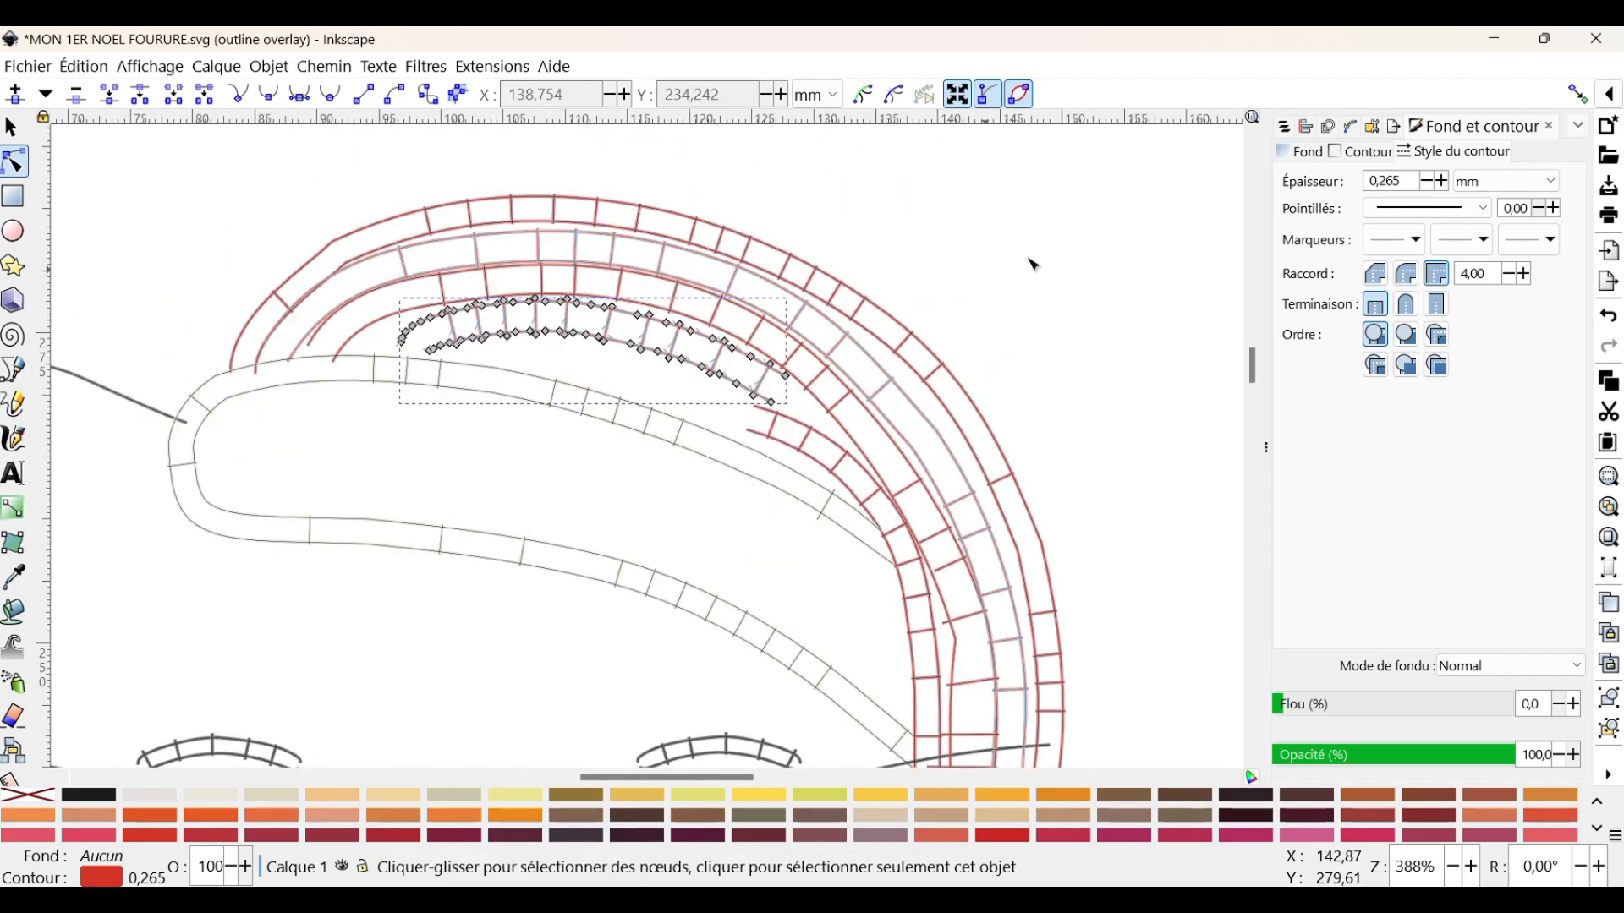
left_click(13, 128)
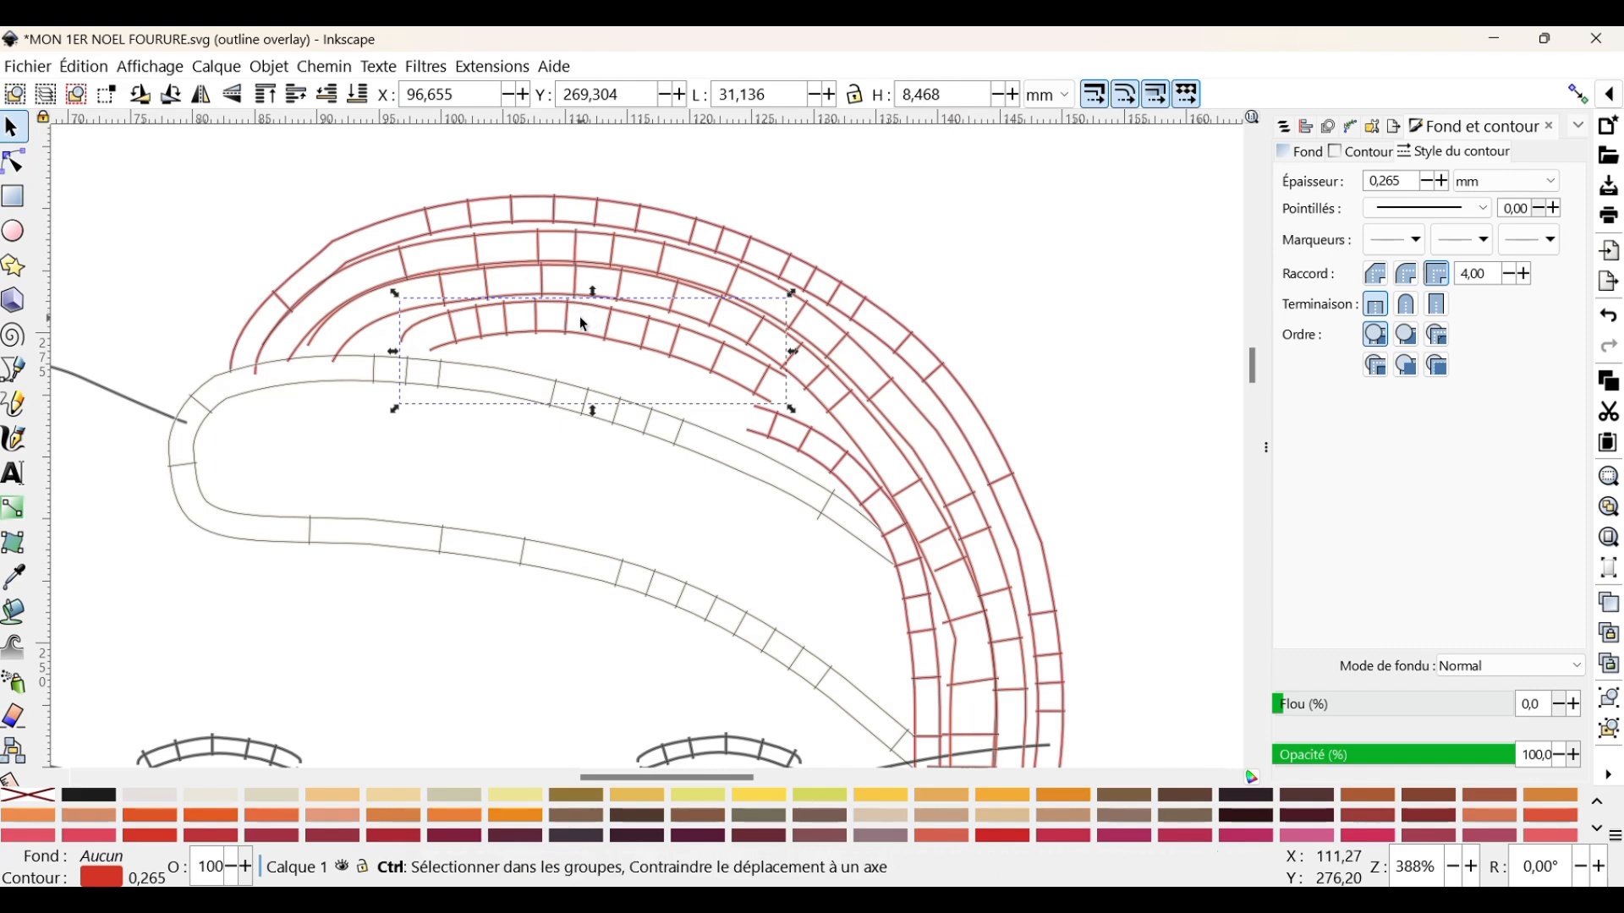
left_click(630, 341)
left_click_drag(687, 316, 731, 401)
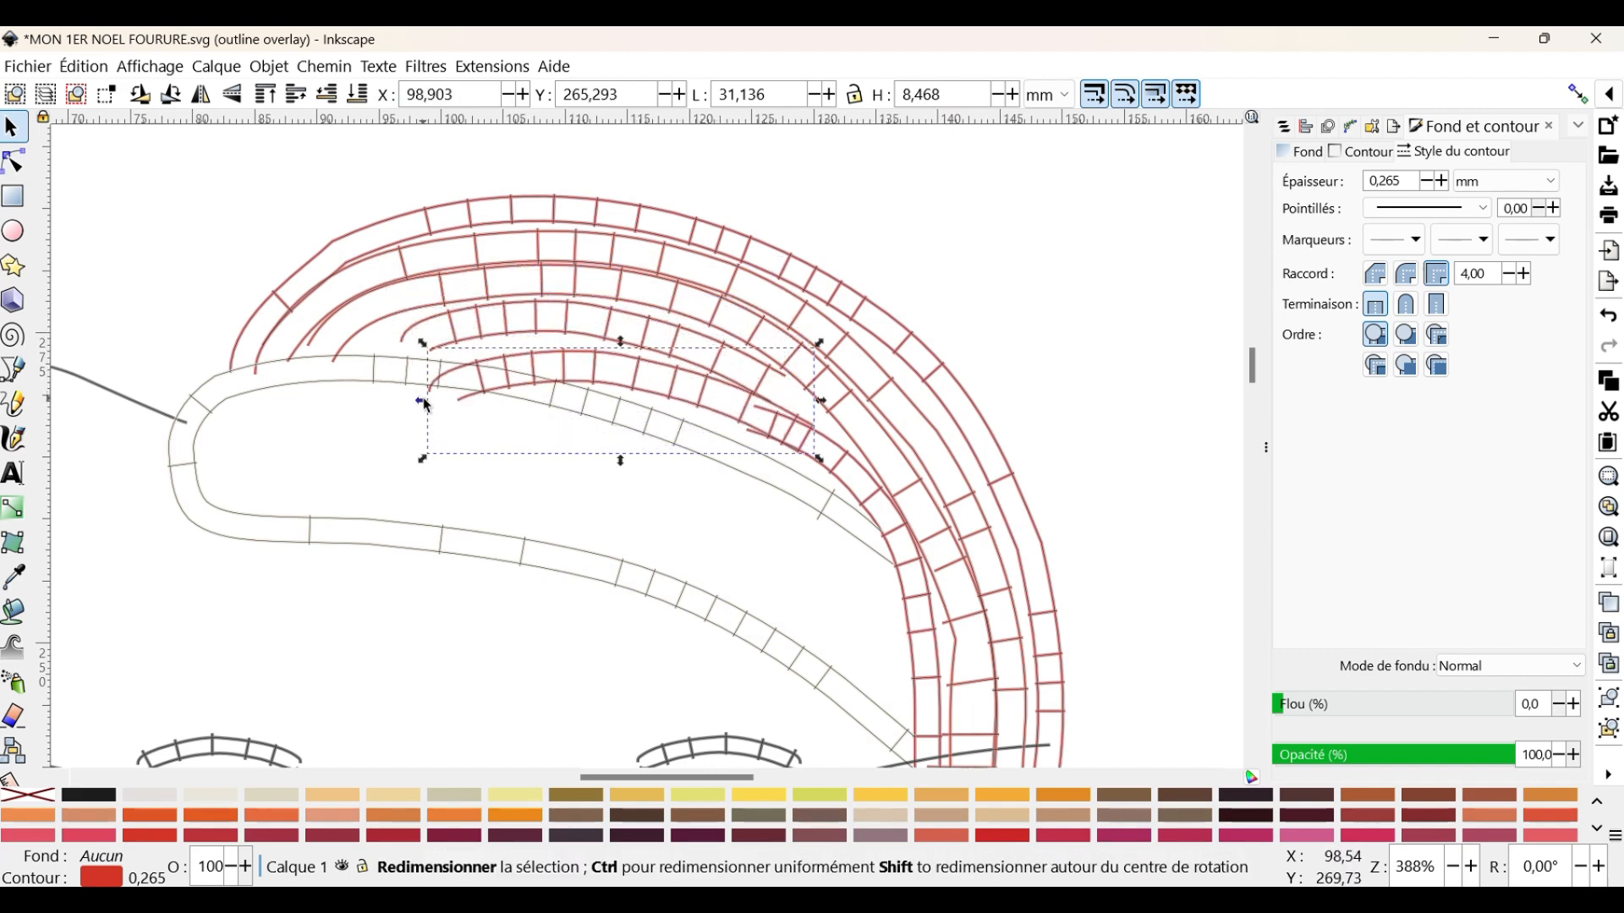
left_click_drag(425, 411, 491, 378)
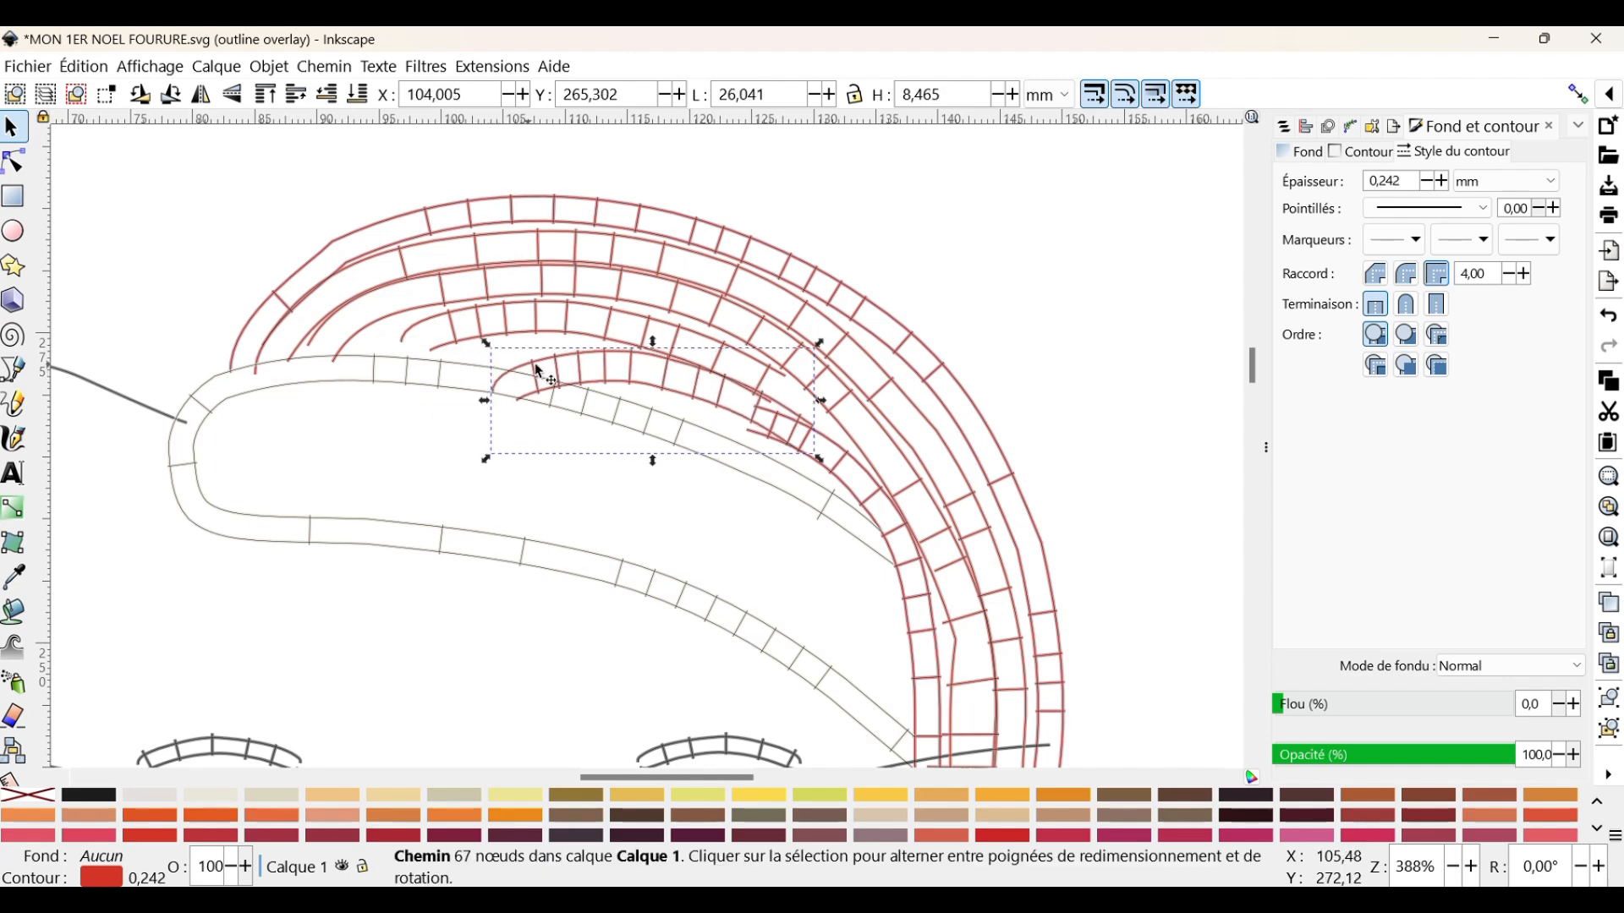
Simplify the copied short column and raise the rail and rung nodes at its end farthest from the pompom, then deselect it.
left_click(15, 161)
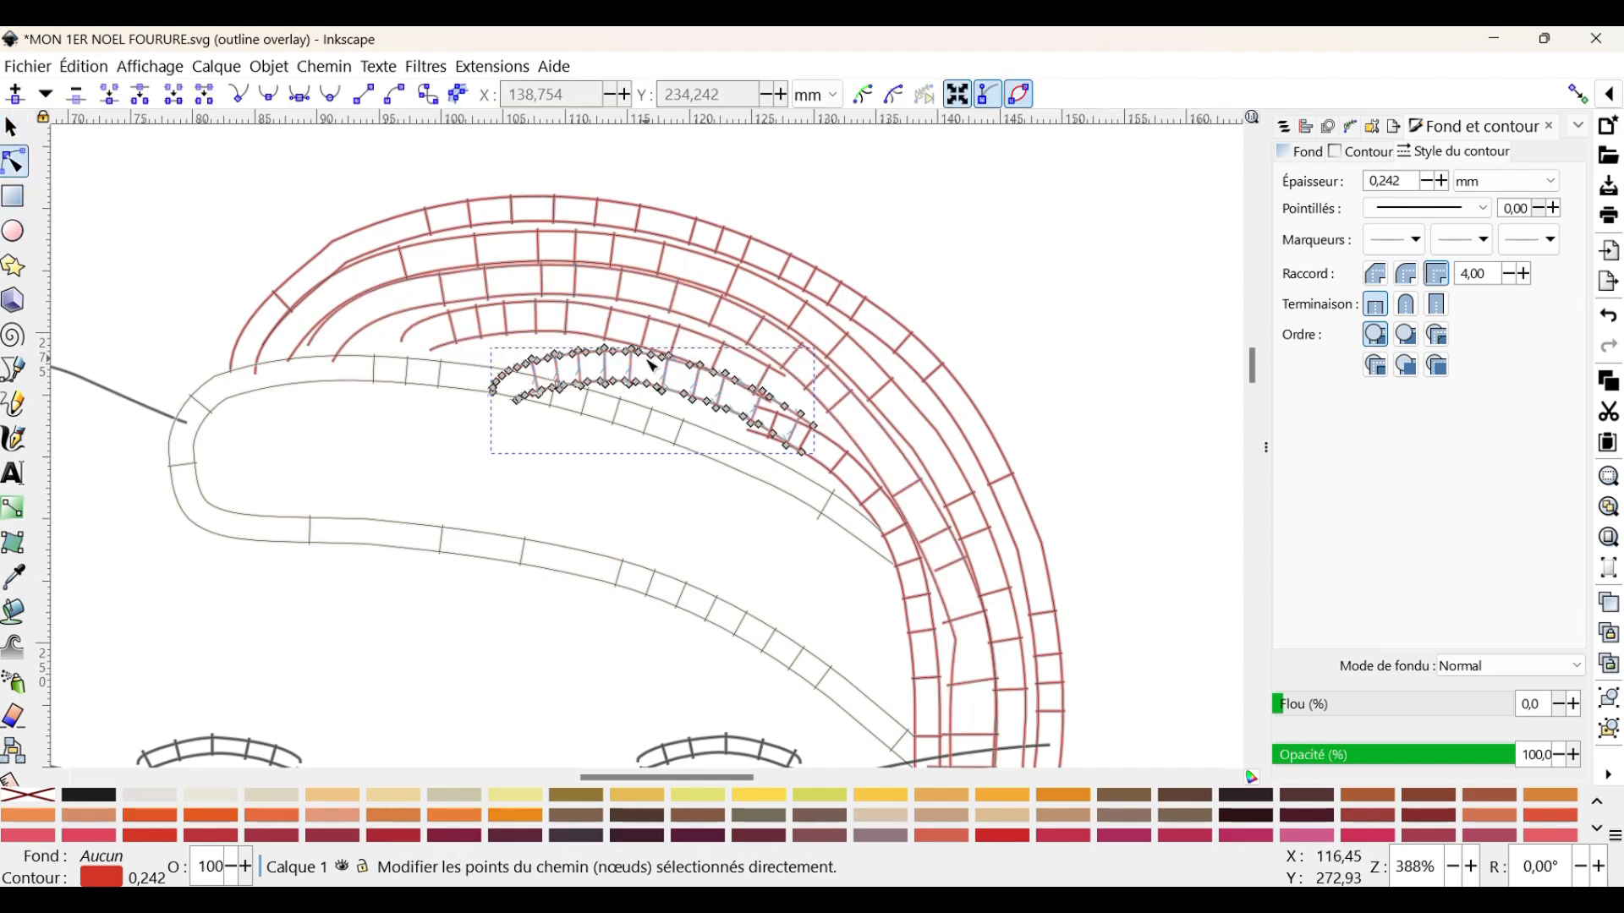
key("ctrl+l")
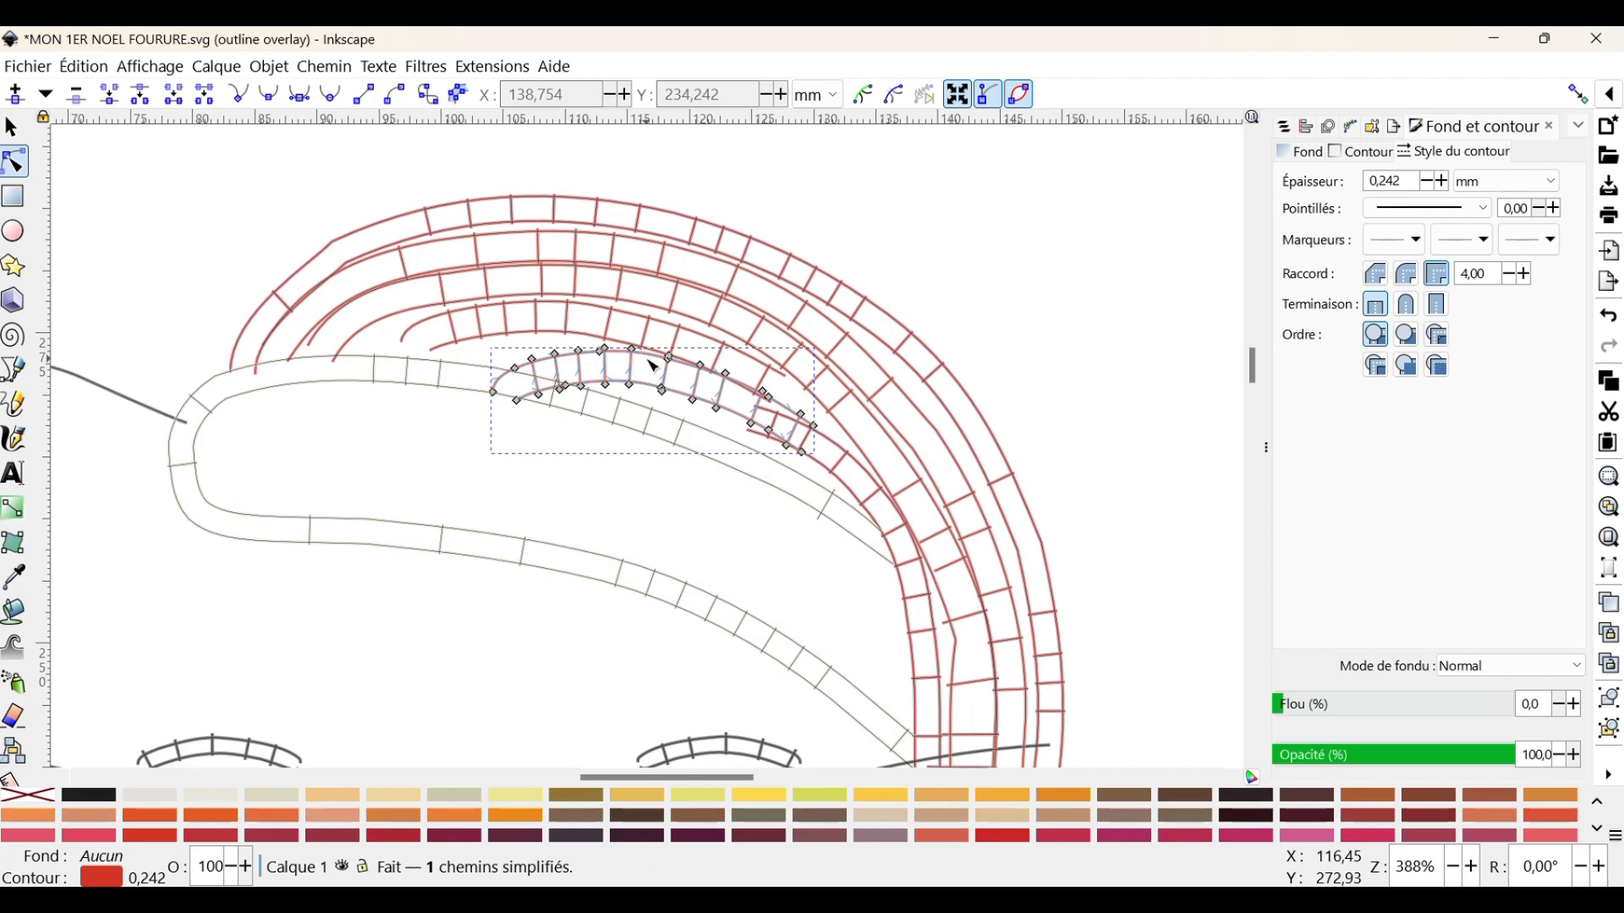
left_click_drag(493, 392, 601, 328)
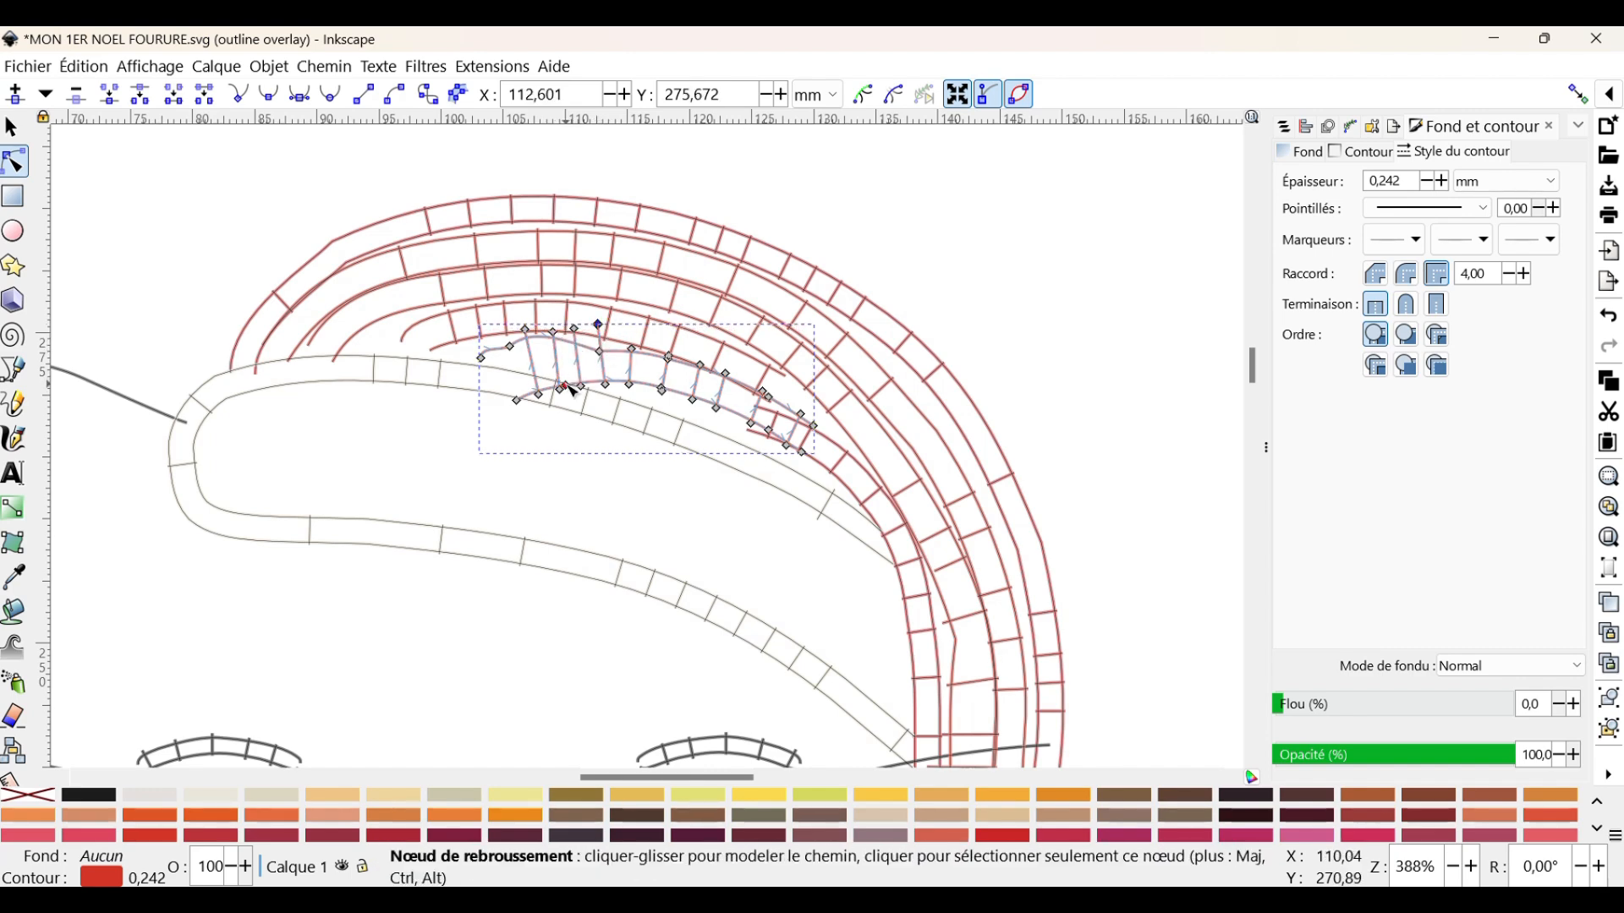
left_click_drag(568, 387, 506, 368)
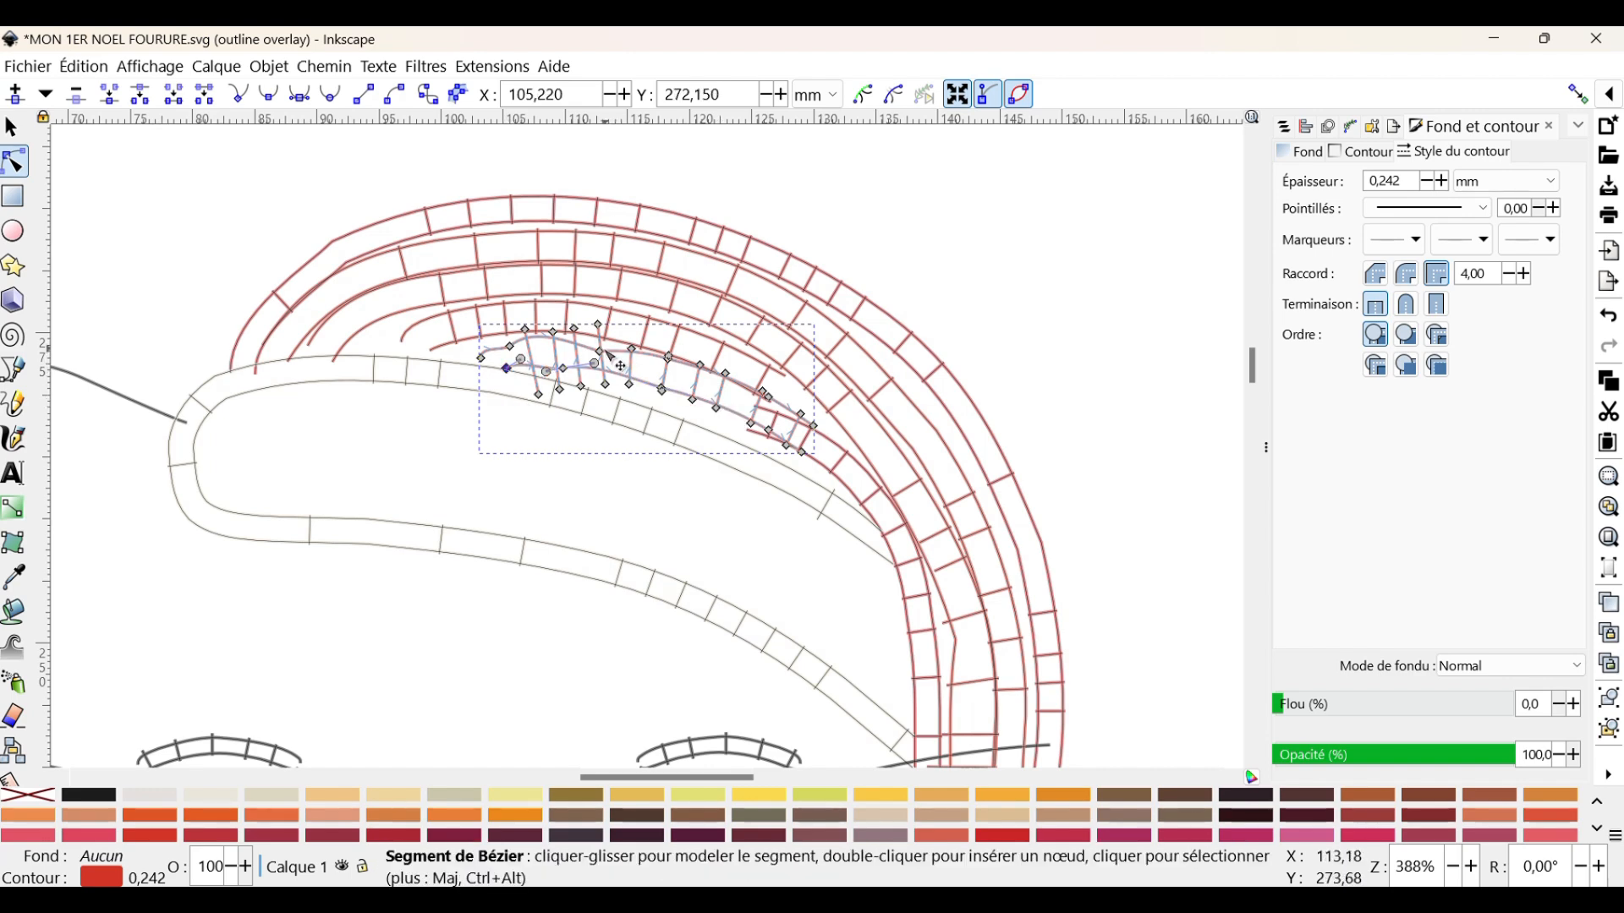
left_click(540, 337)
left_click_drag(526, 342, 536, 338)
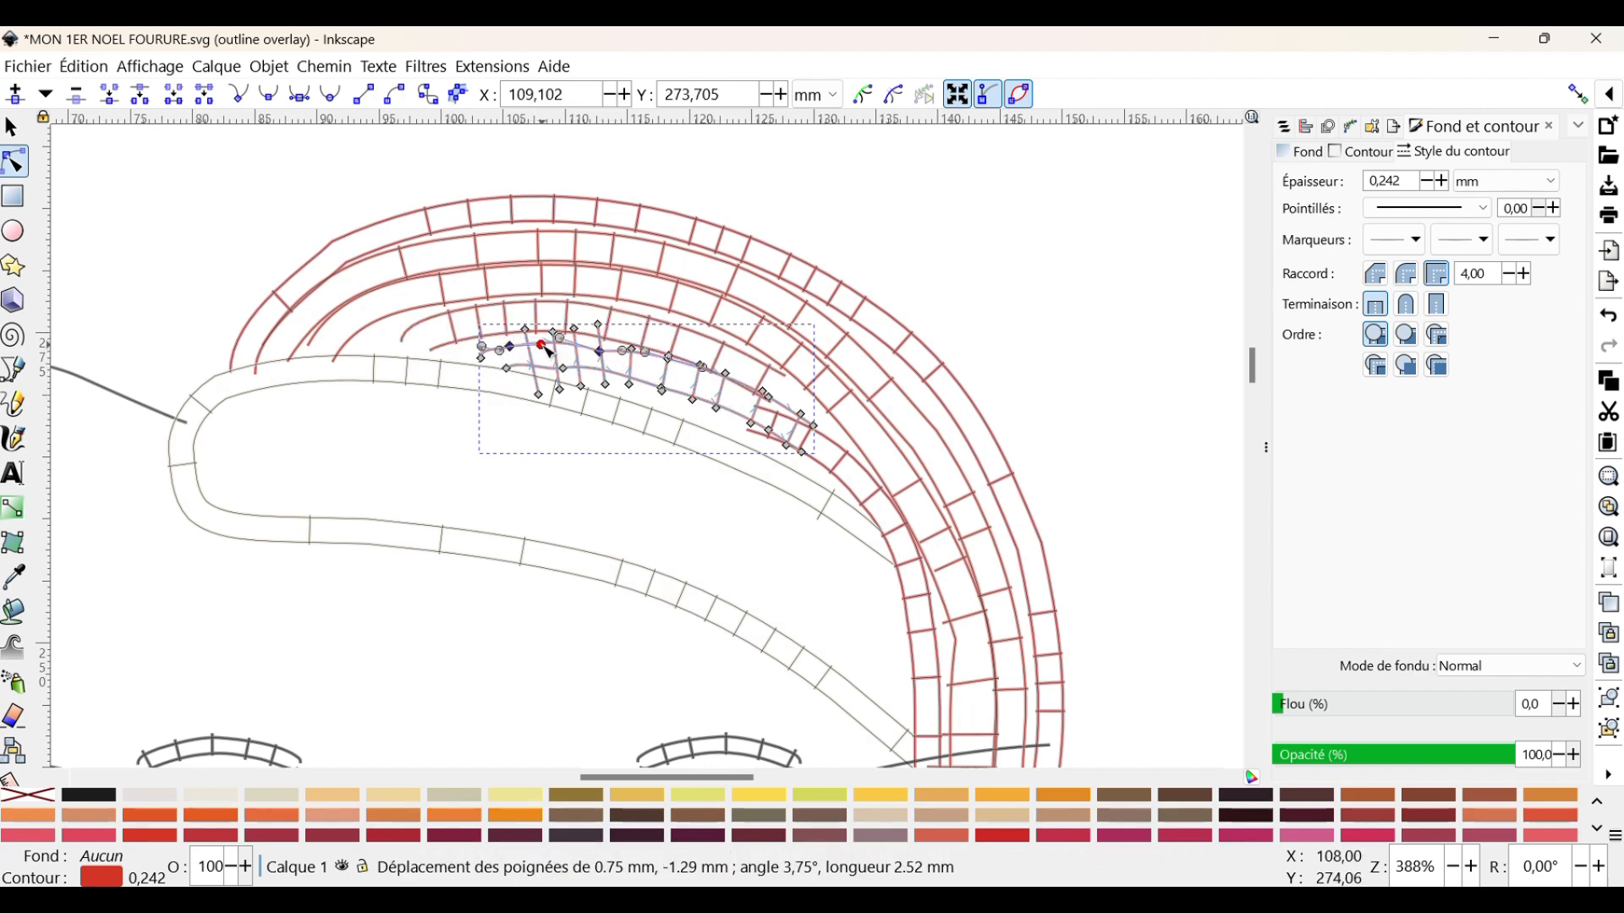
left_click_drag(151, 258, 202, 372)
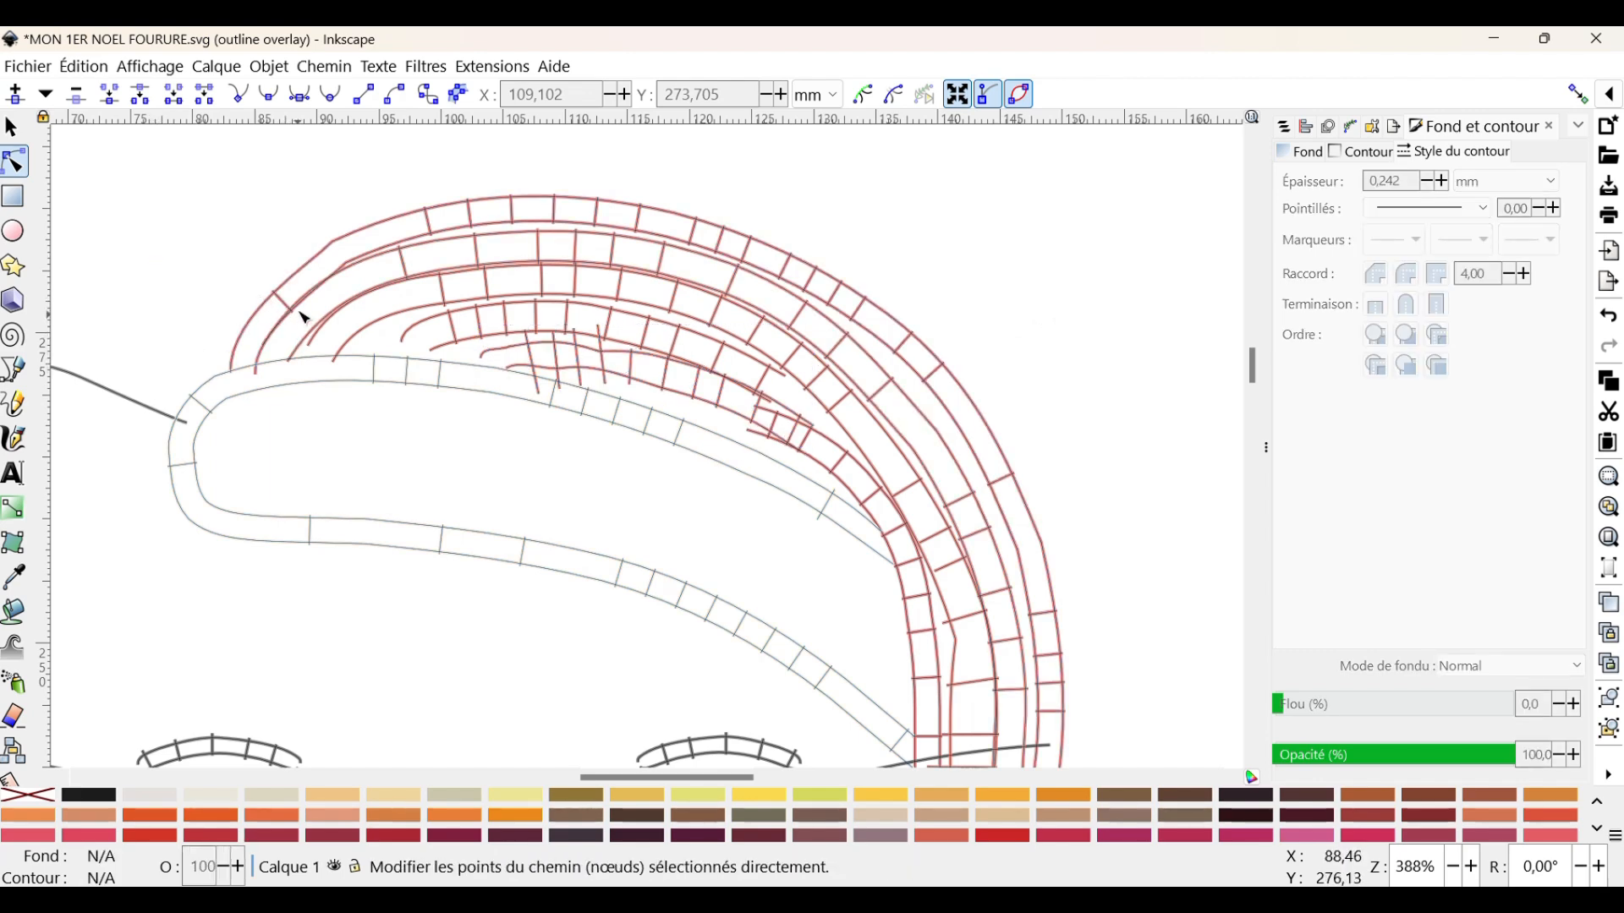
Run the Ink/Stitch simulator on all the hat's red satin columns, the brim and the pompom, close it, and deselect everything.
left_click(357, 225)
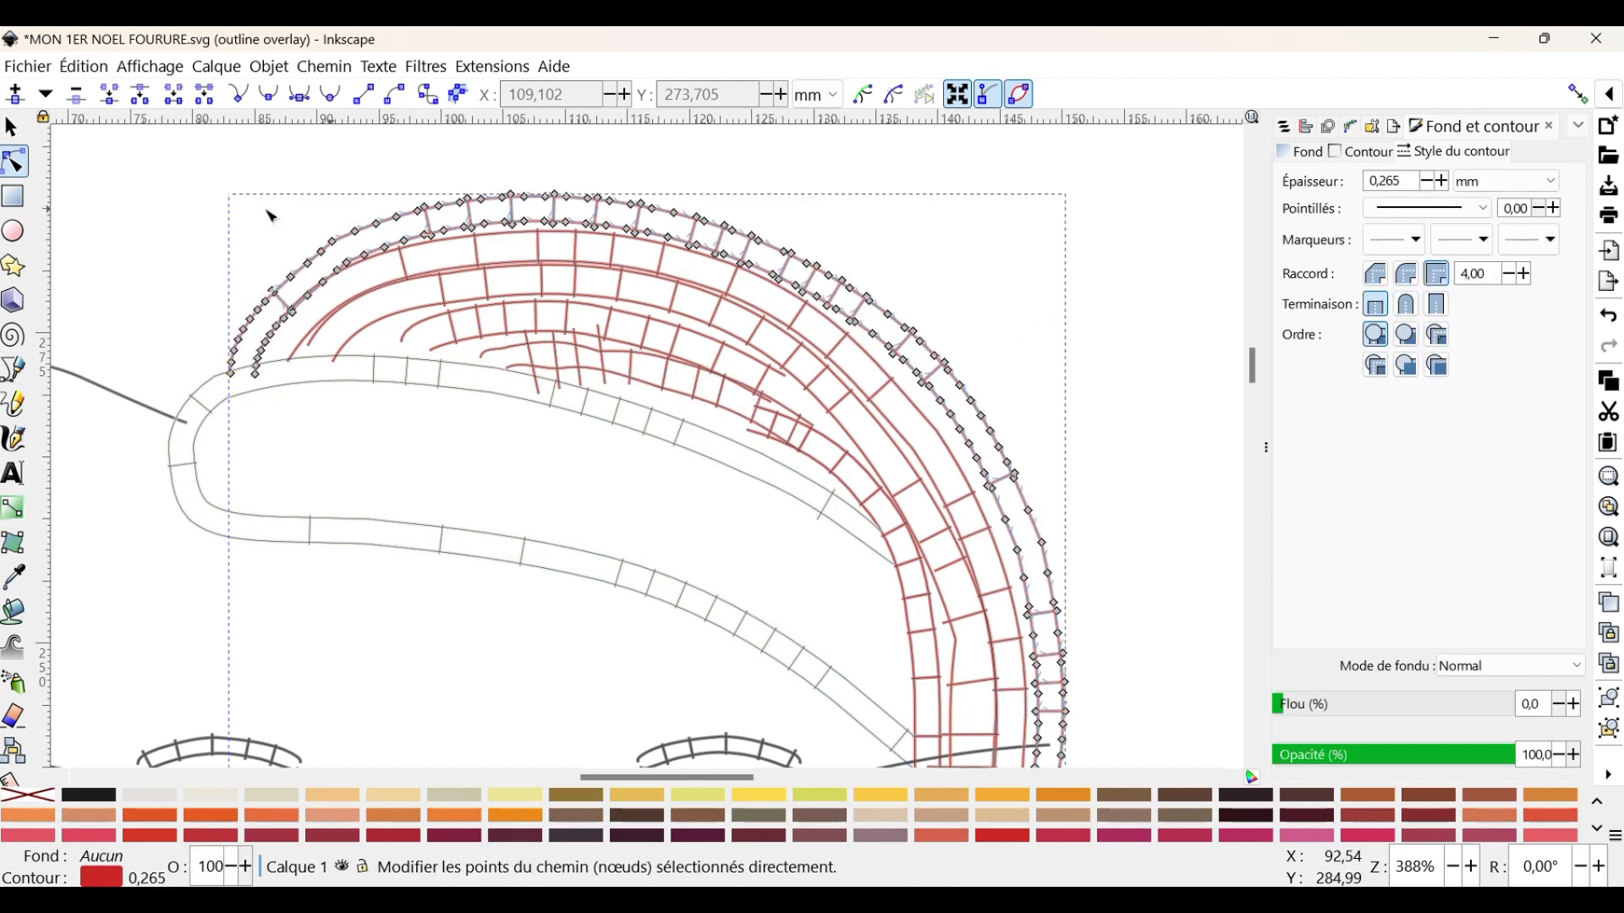
left_click(406, 259, "shift")
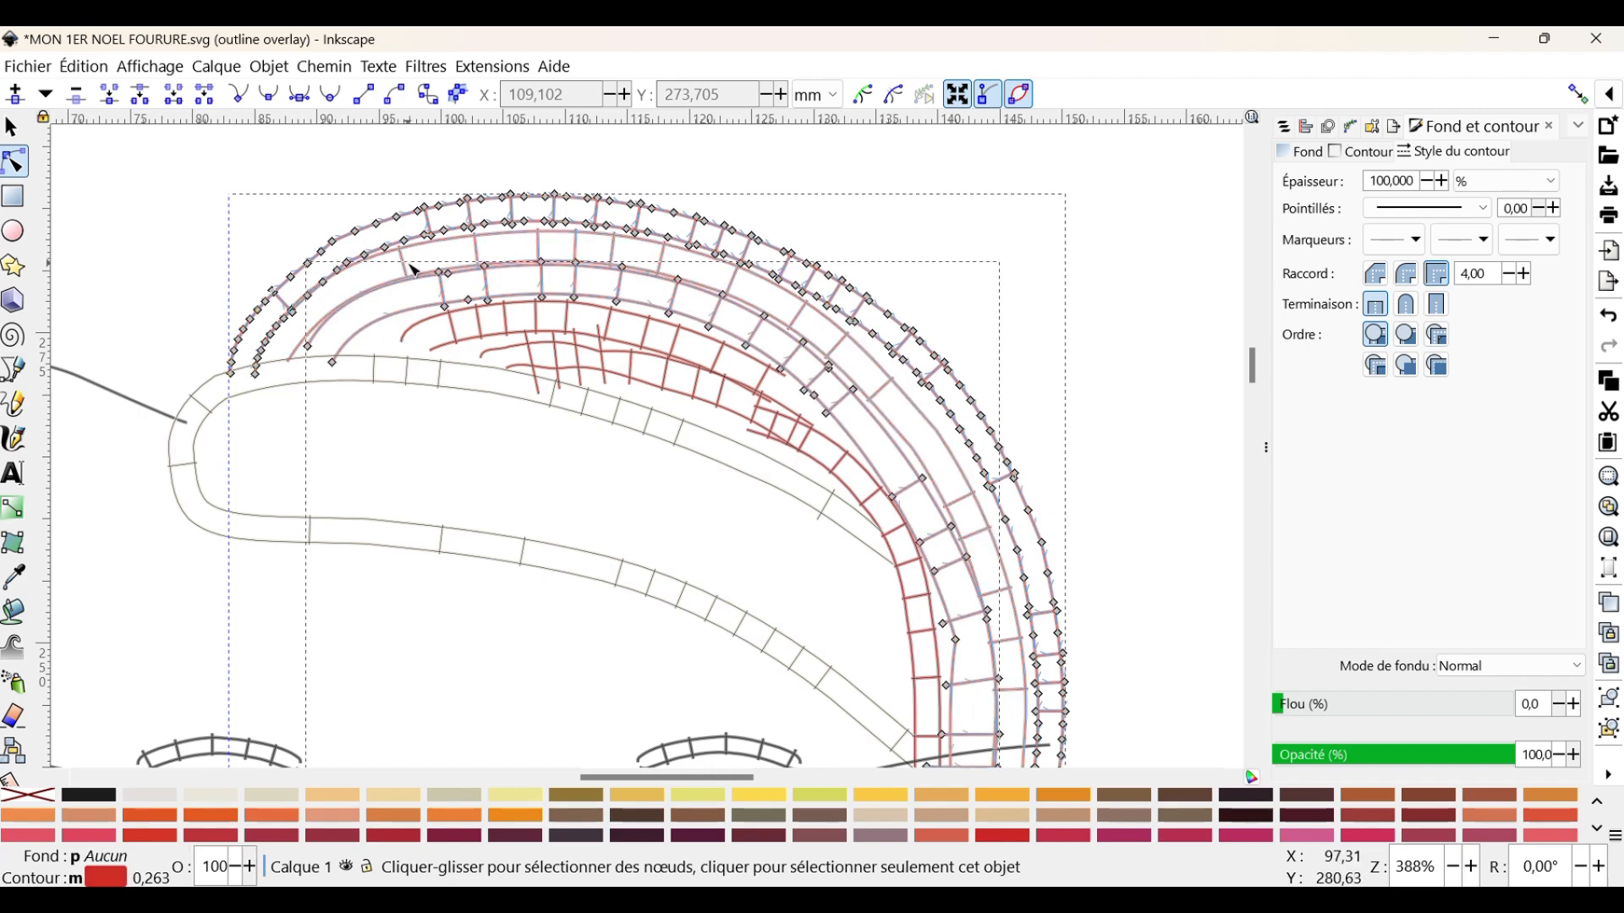
left_click(503, 310, "shift")
left_click(502, 311, "shift")
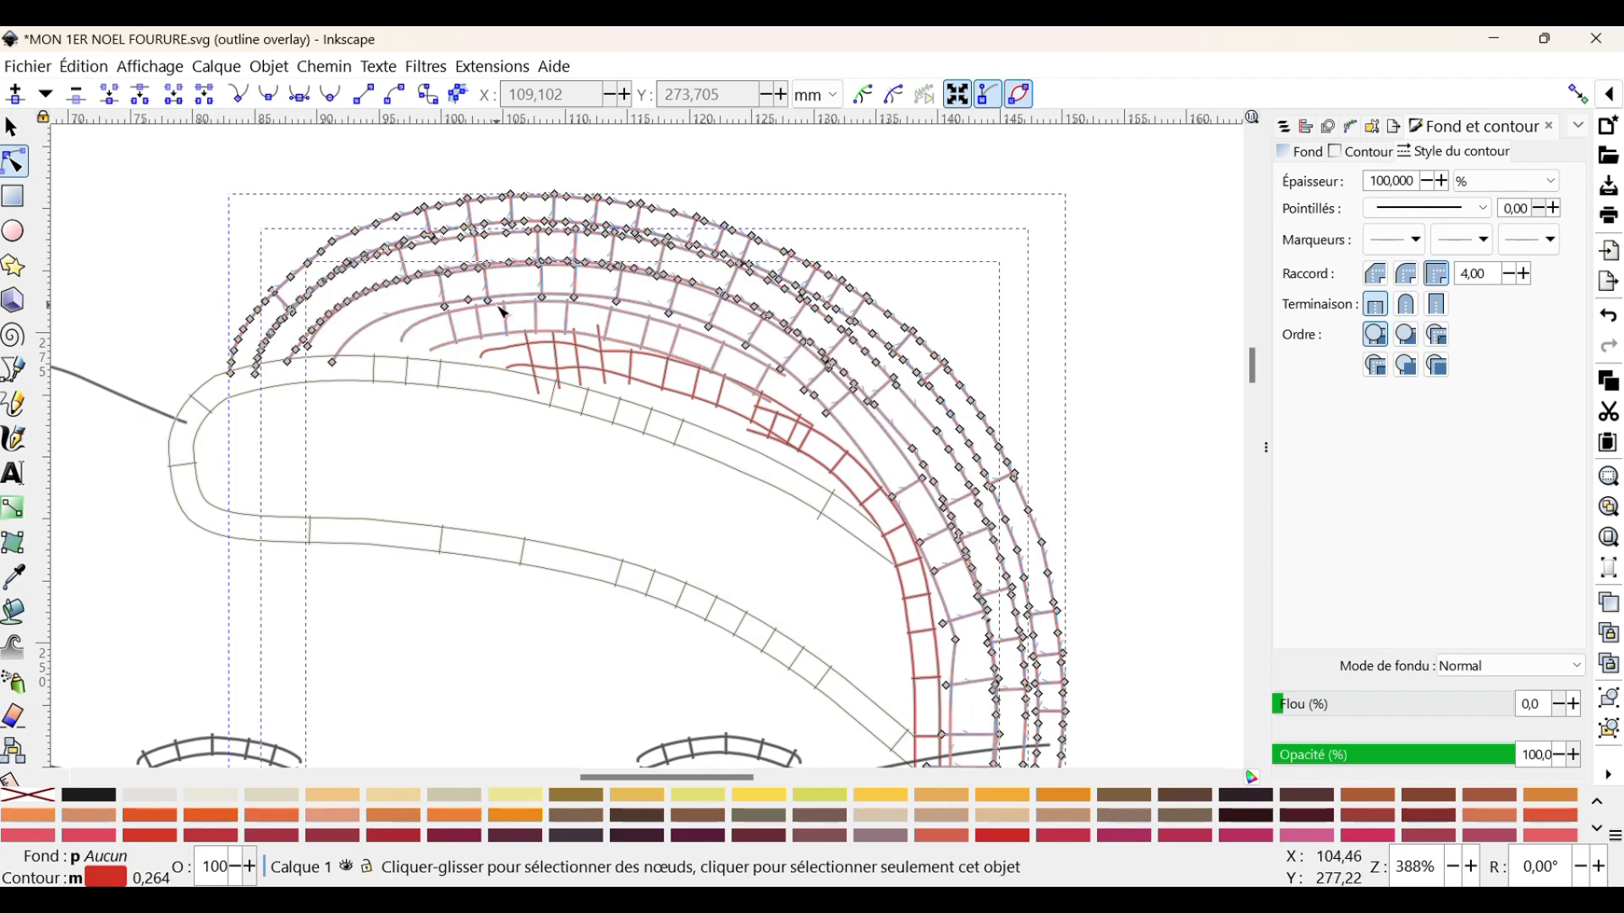
left_click(549, 343, "shift")
left_click(836, 446, "shift")
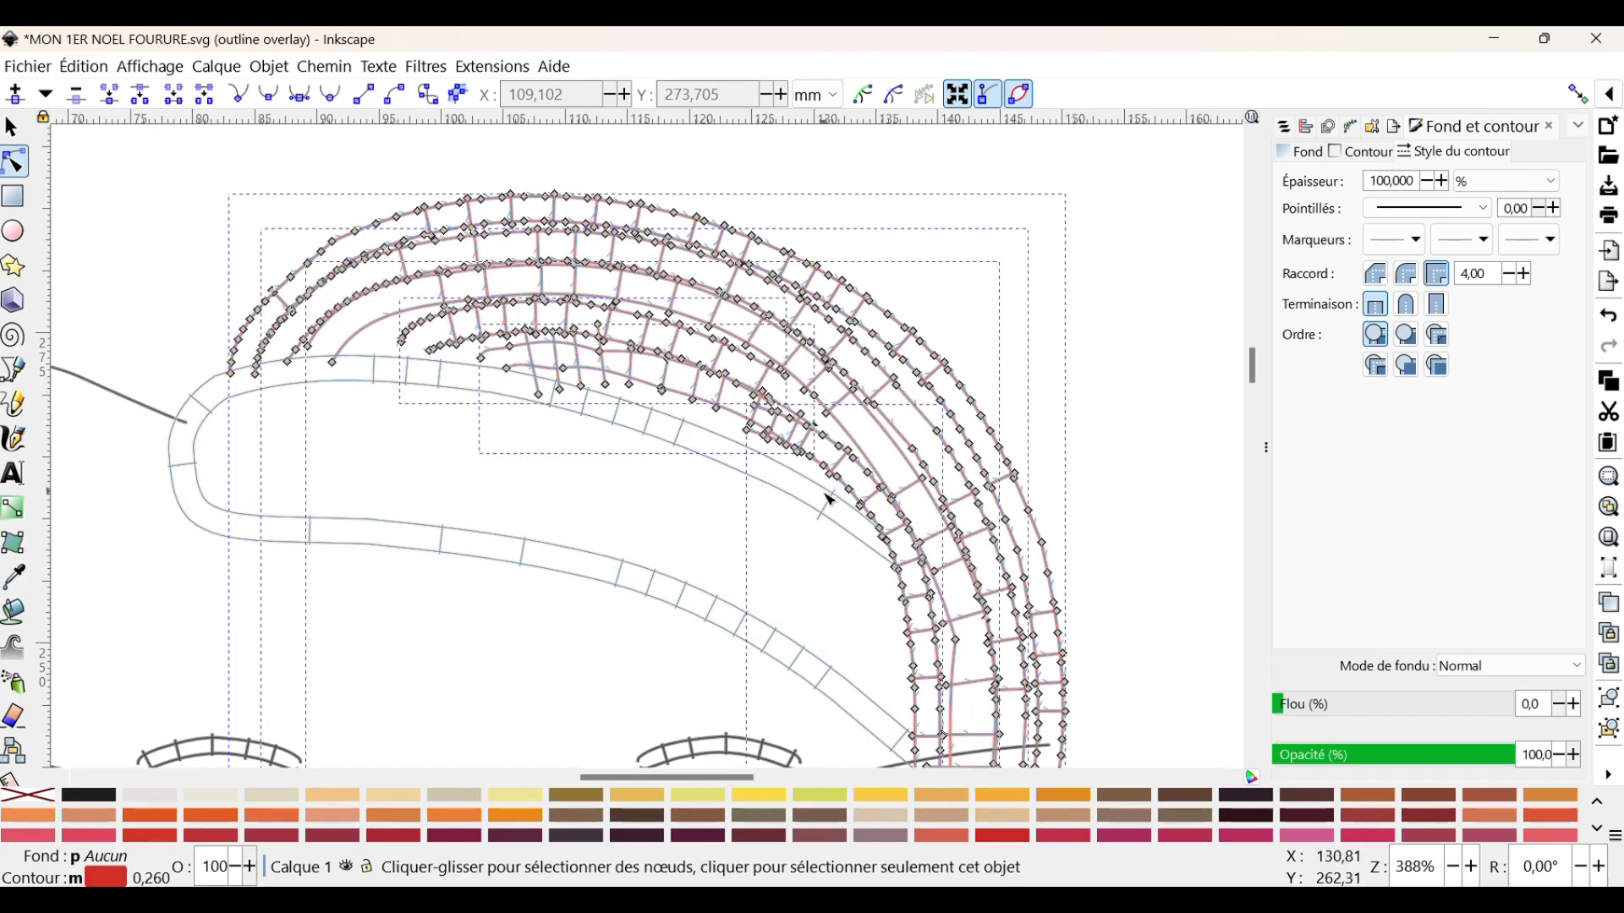
left_click(739, 468, "shift")
scroll(1063, 558, "down", 4)
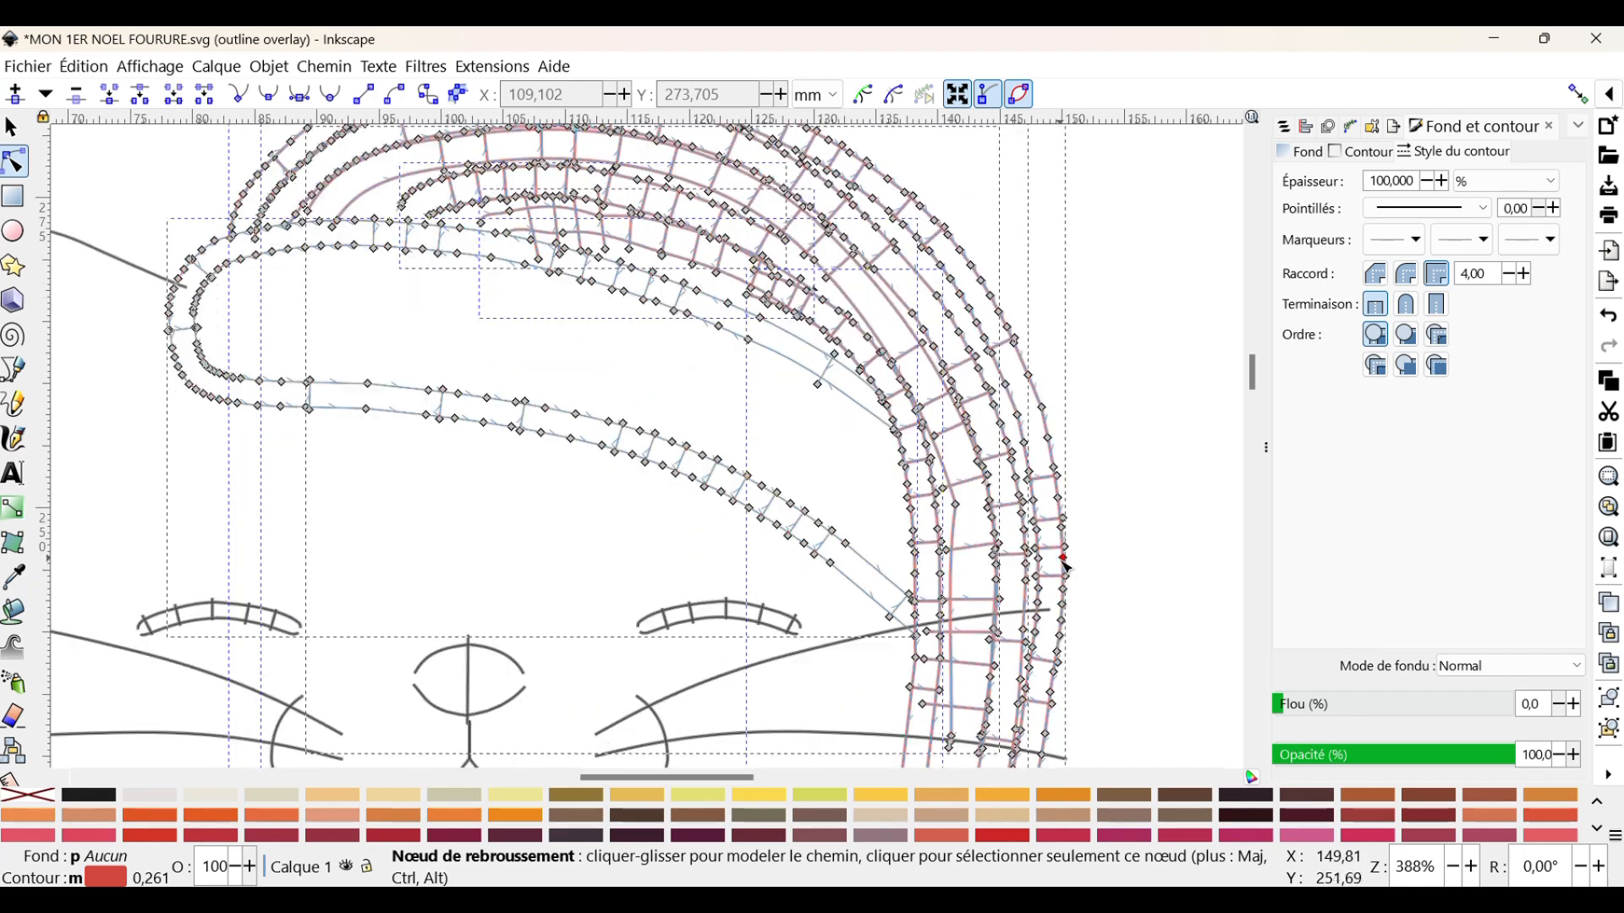
left_click(1038, 705, "shift")
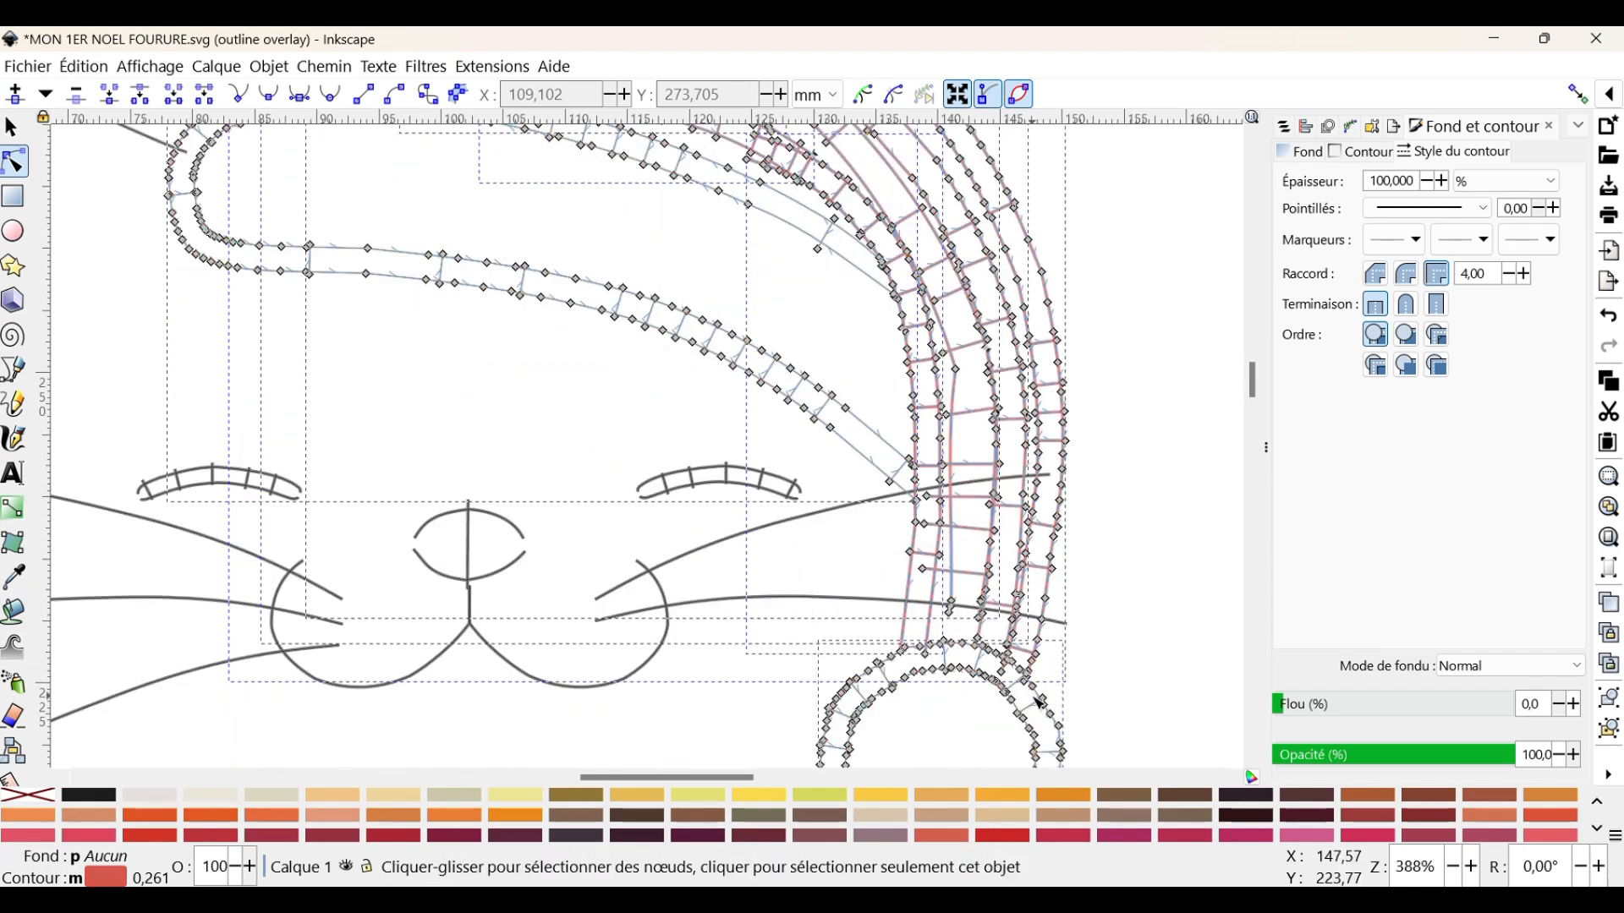
left_click(499, 73)
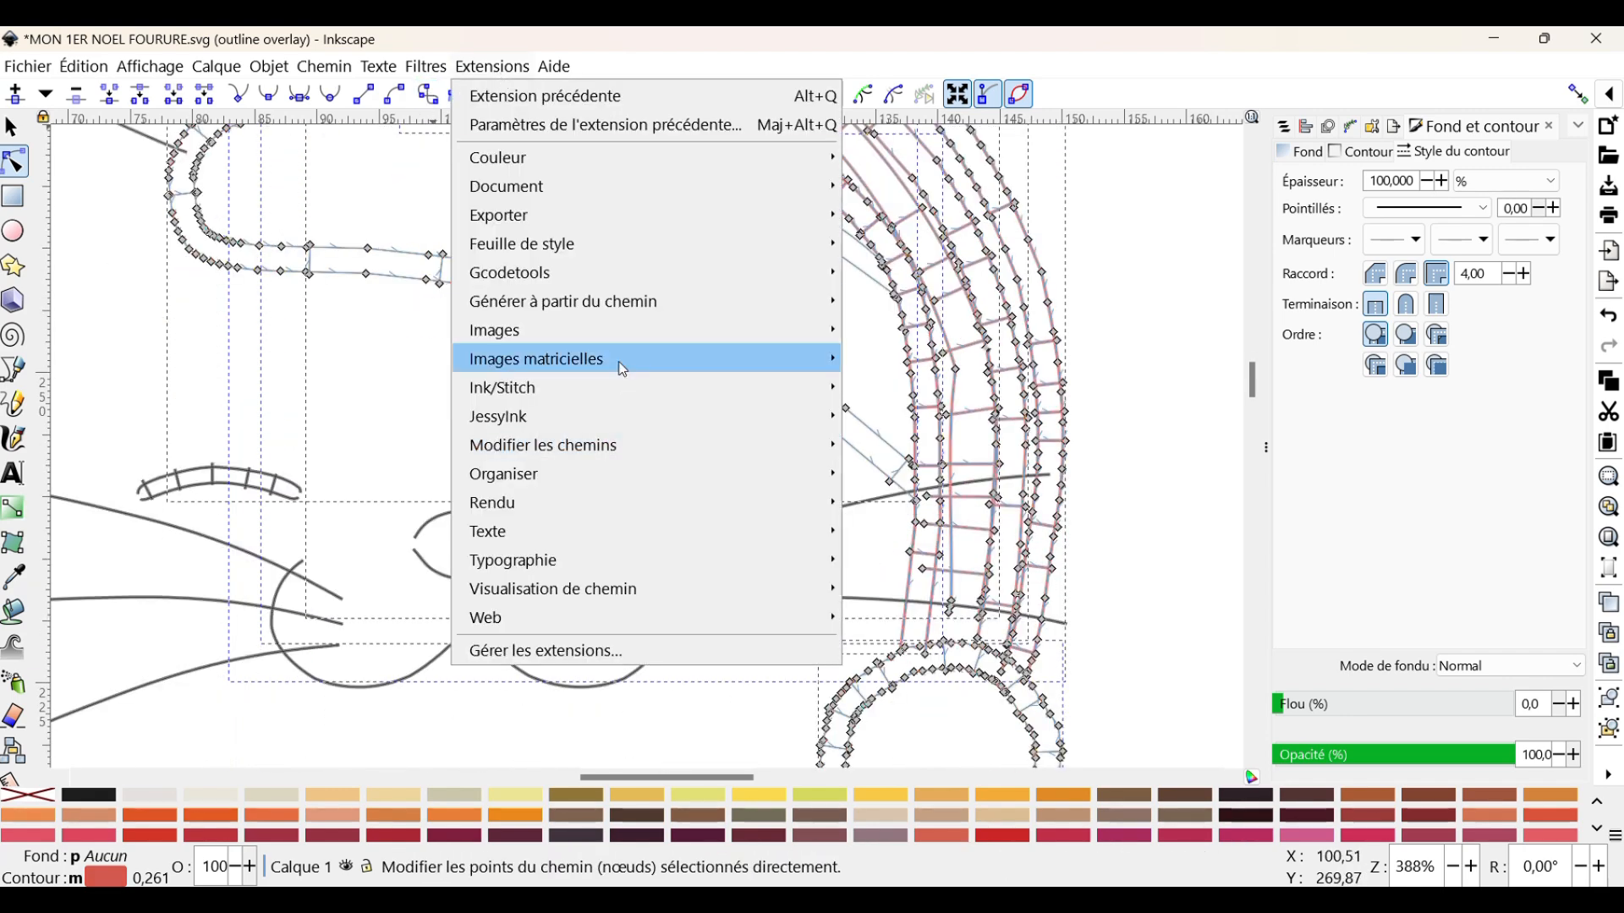
mouse_move(630, 388)
mouse_move(1014, 808)
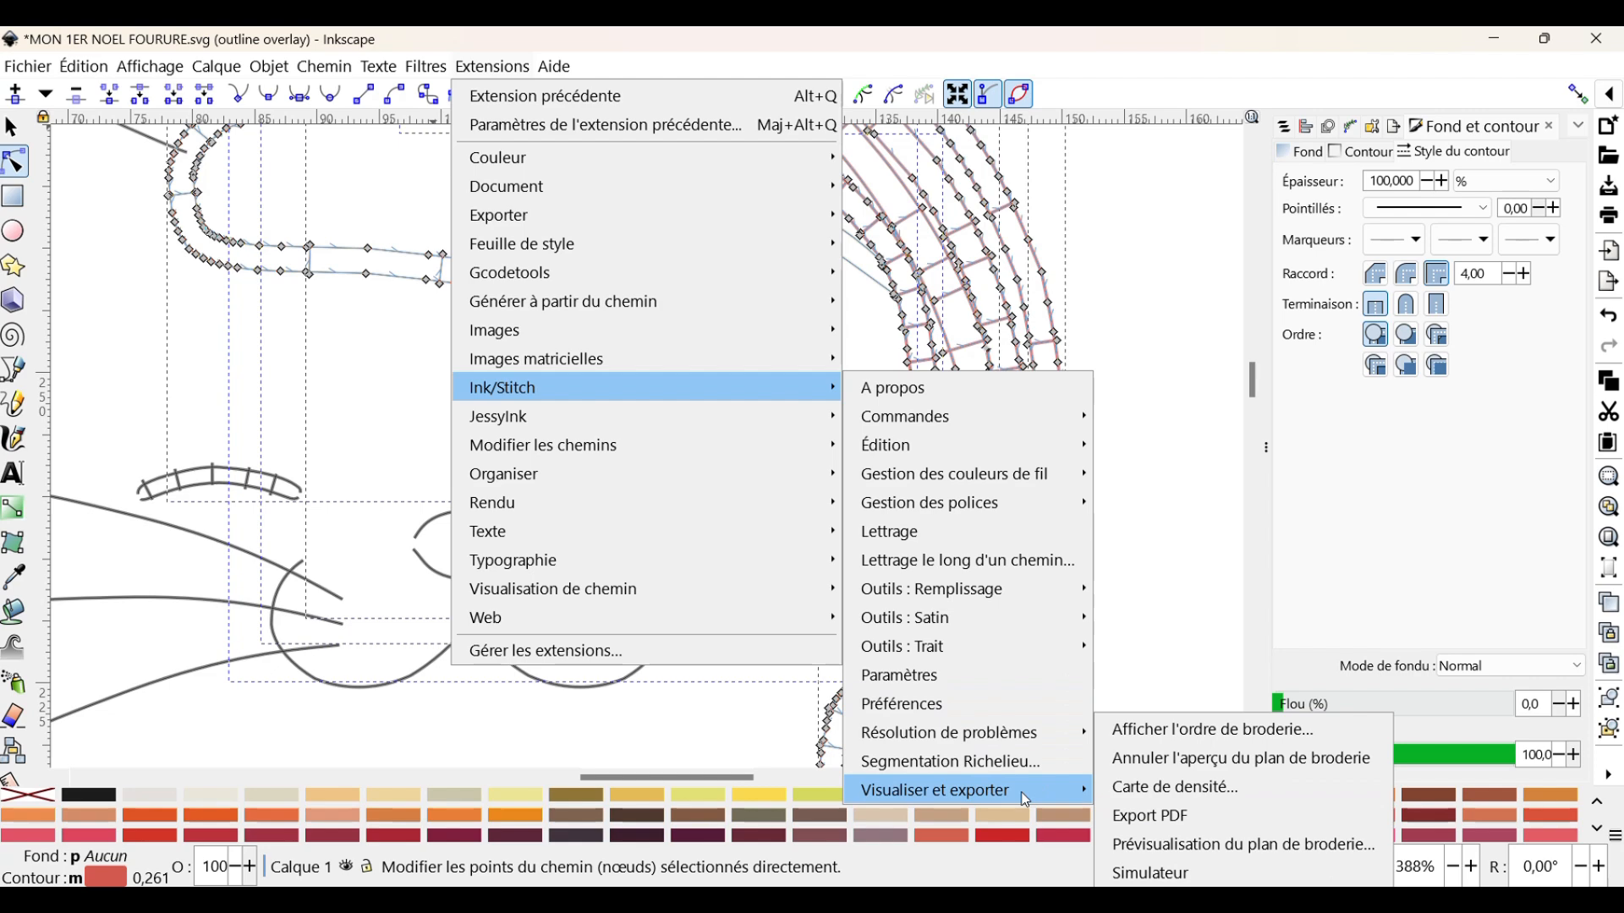
left_click(1187, 873)
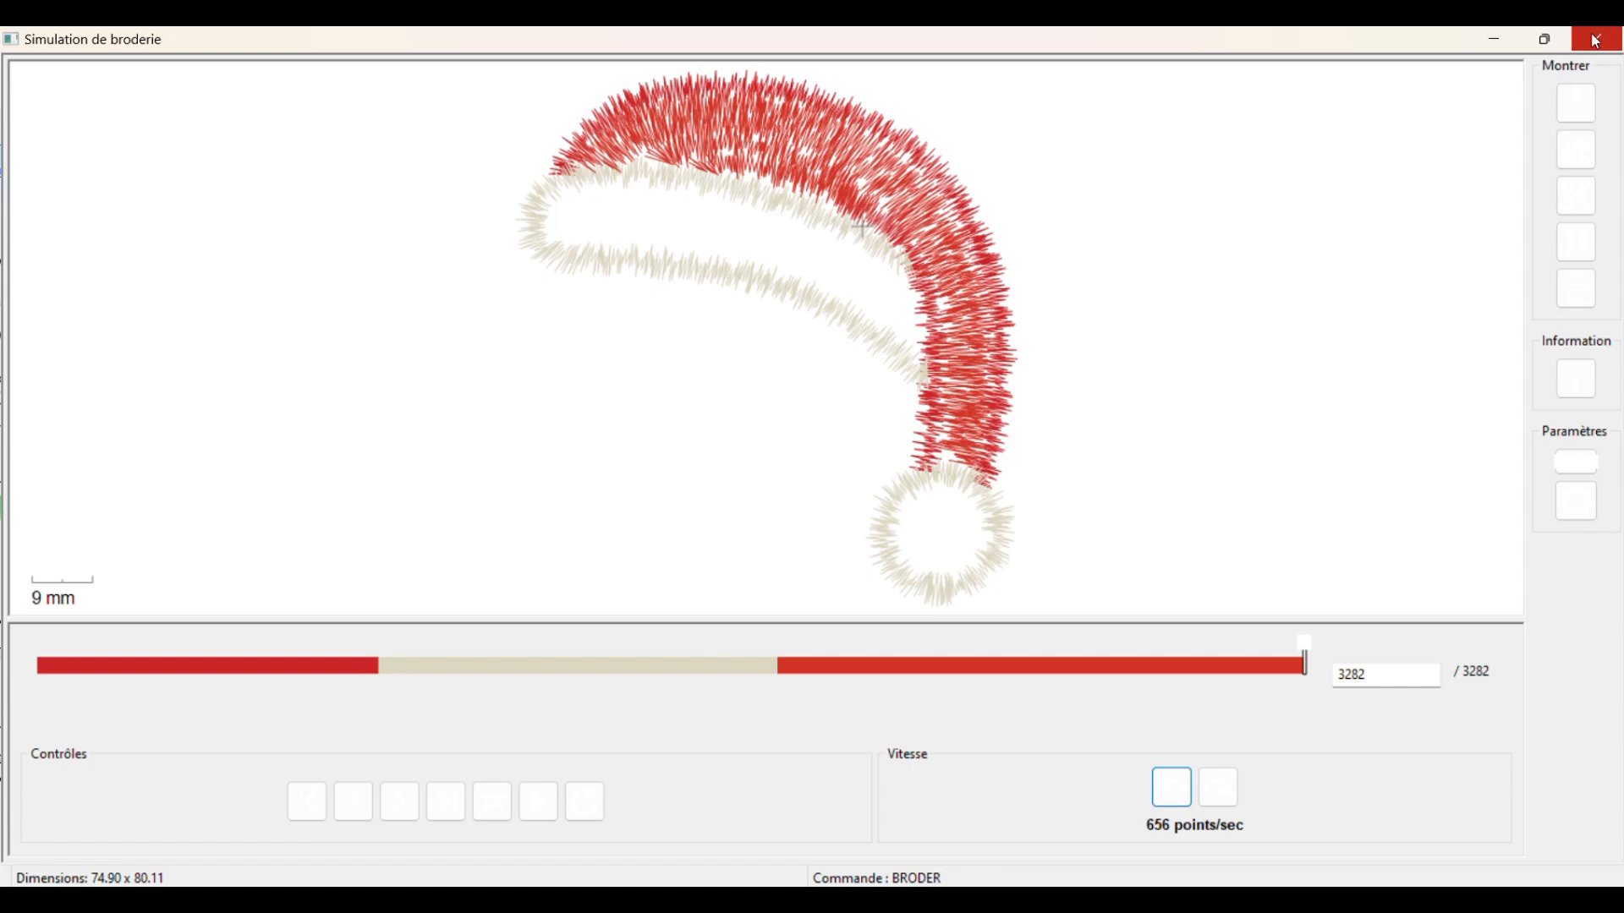
left_click(738, 61)
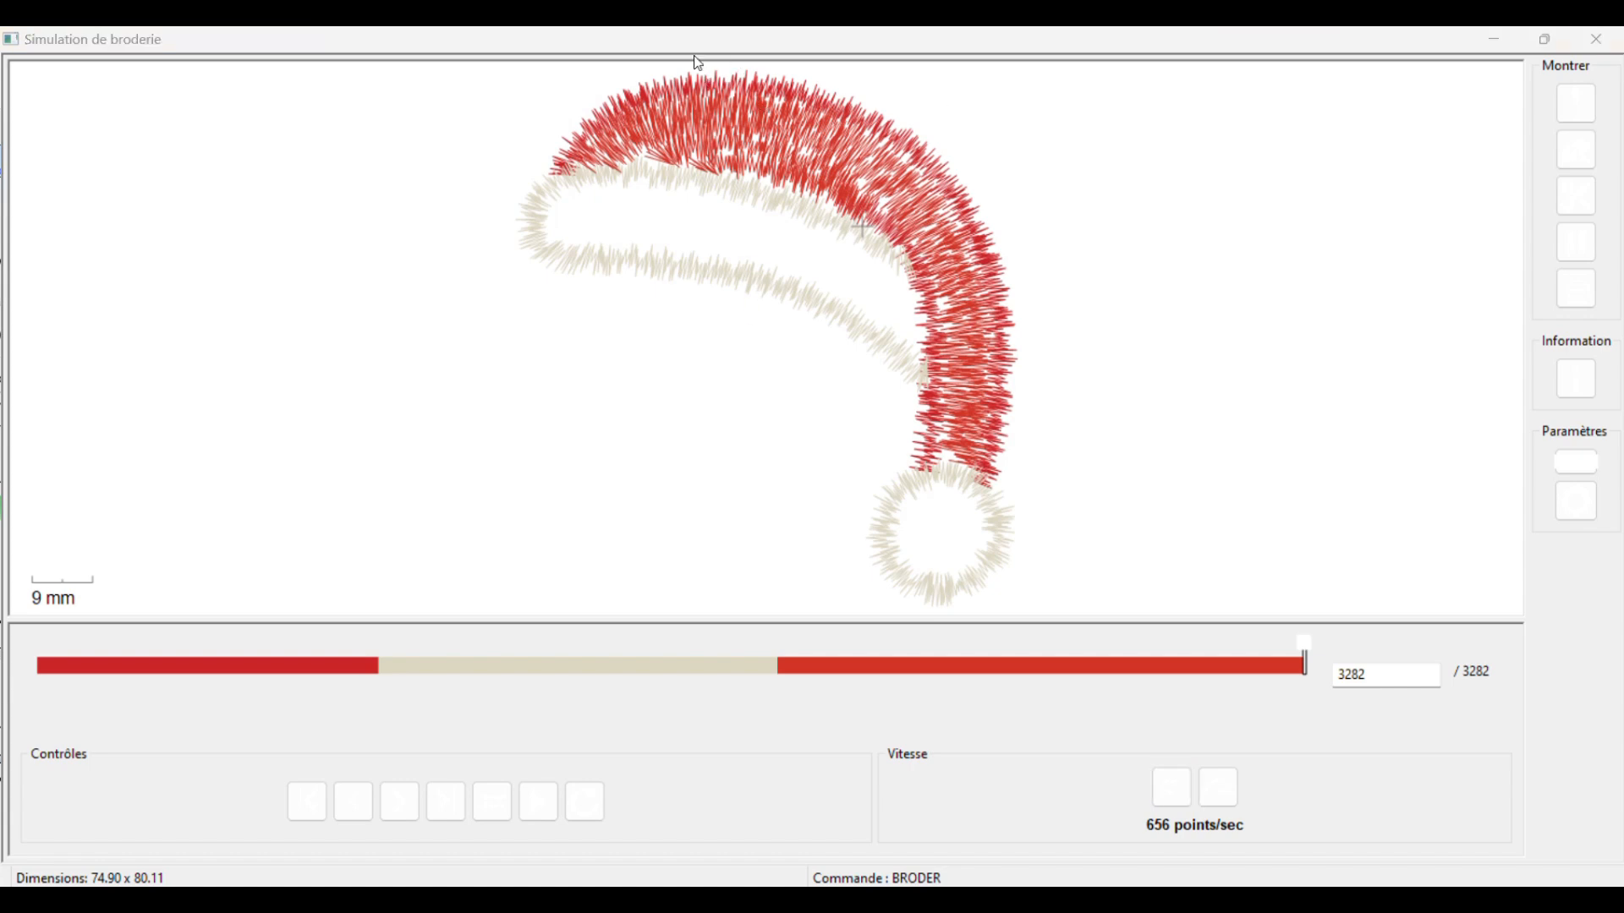
left_click(1595, 39)
left_click(1182, 360)
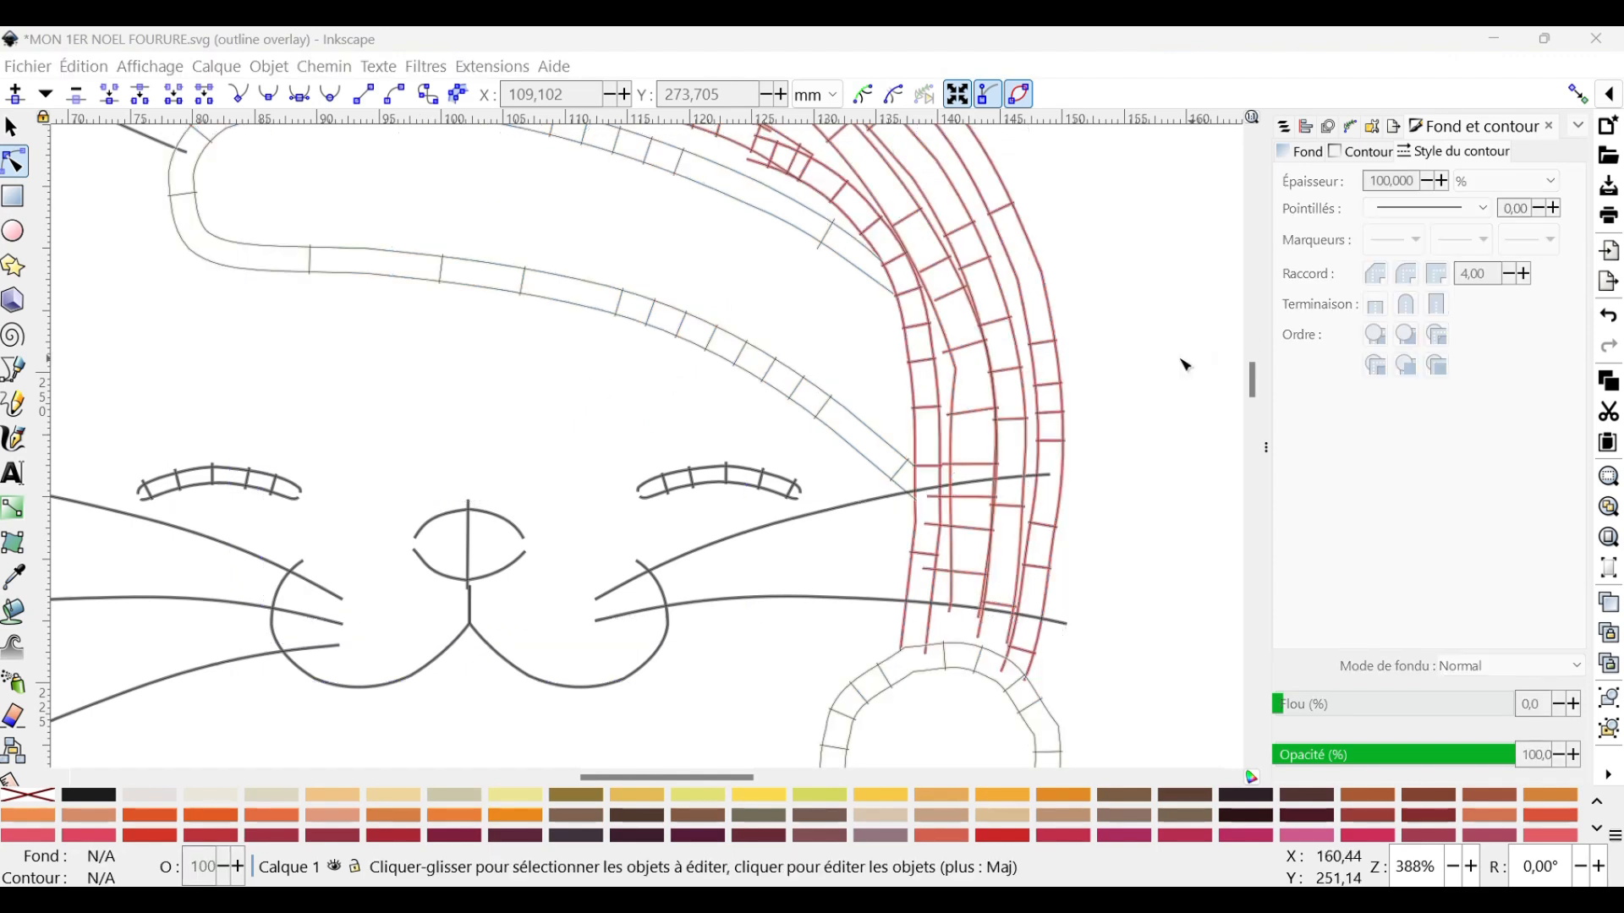
scroll(1182, 364, "down", 3)
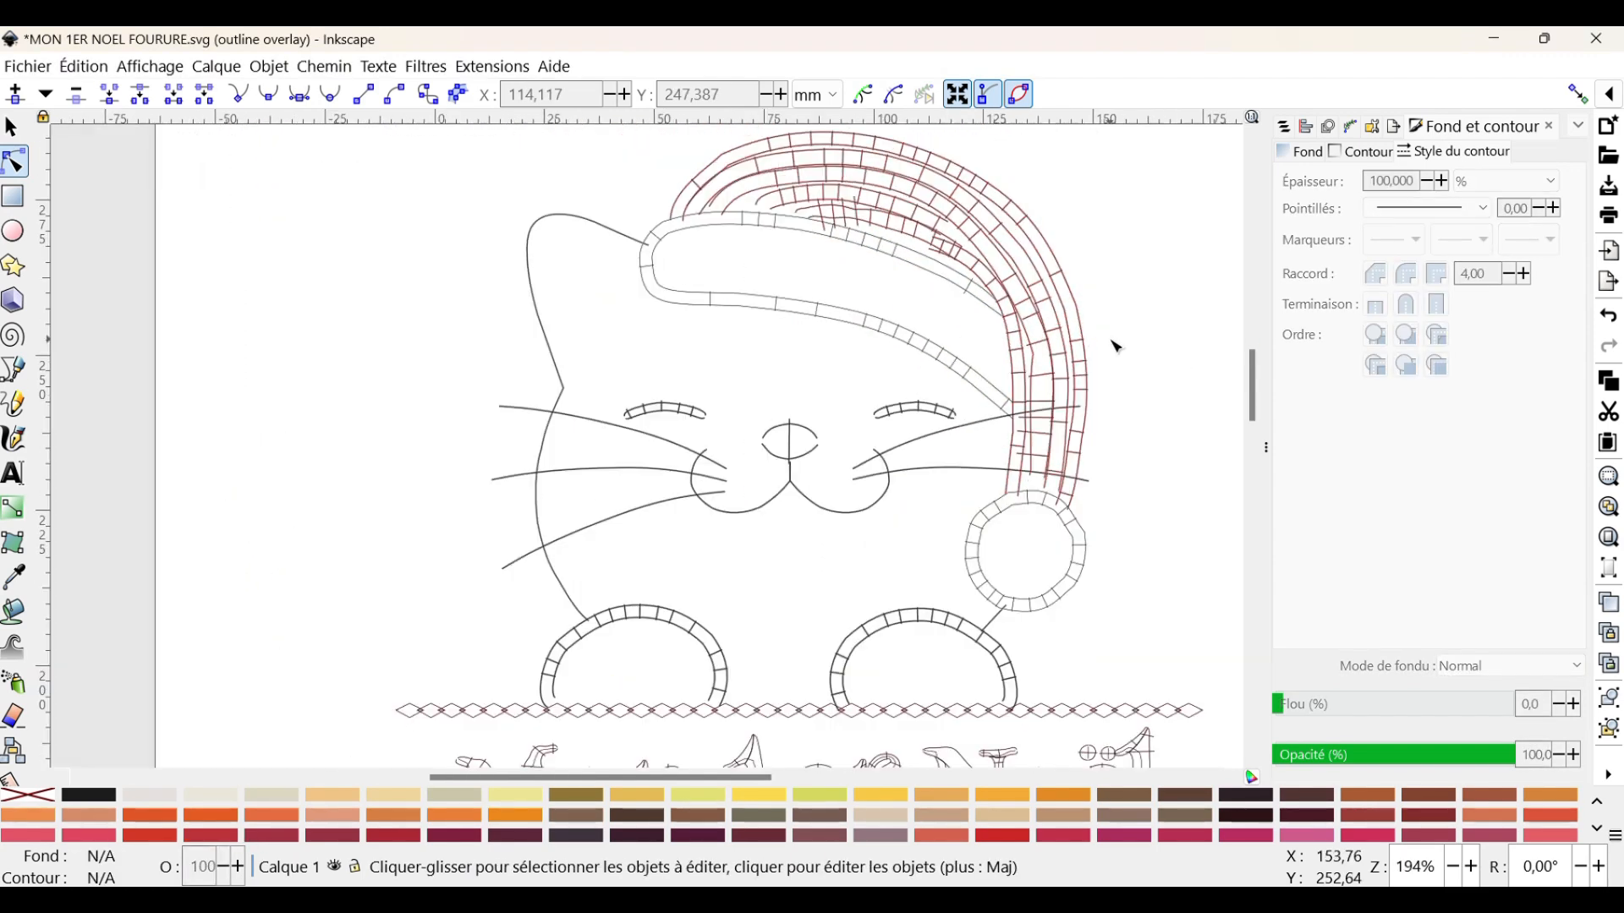
Examine the cat's whiskers and closed eyes, the lettering, and the nodes of the diamond border row above the Mon 1er Noël text.
scroll(1116, 347, "up", 1)
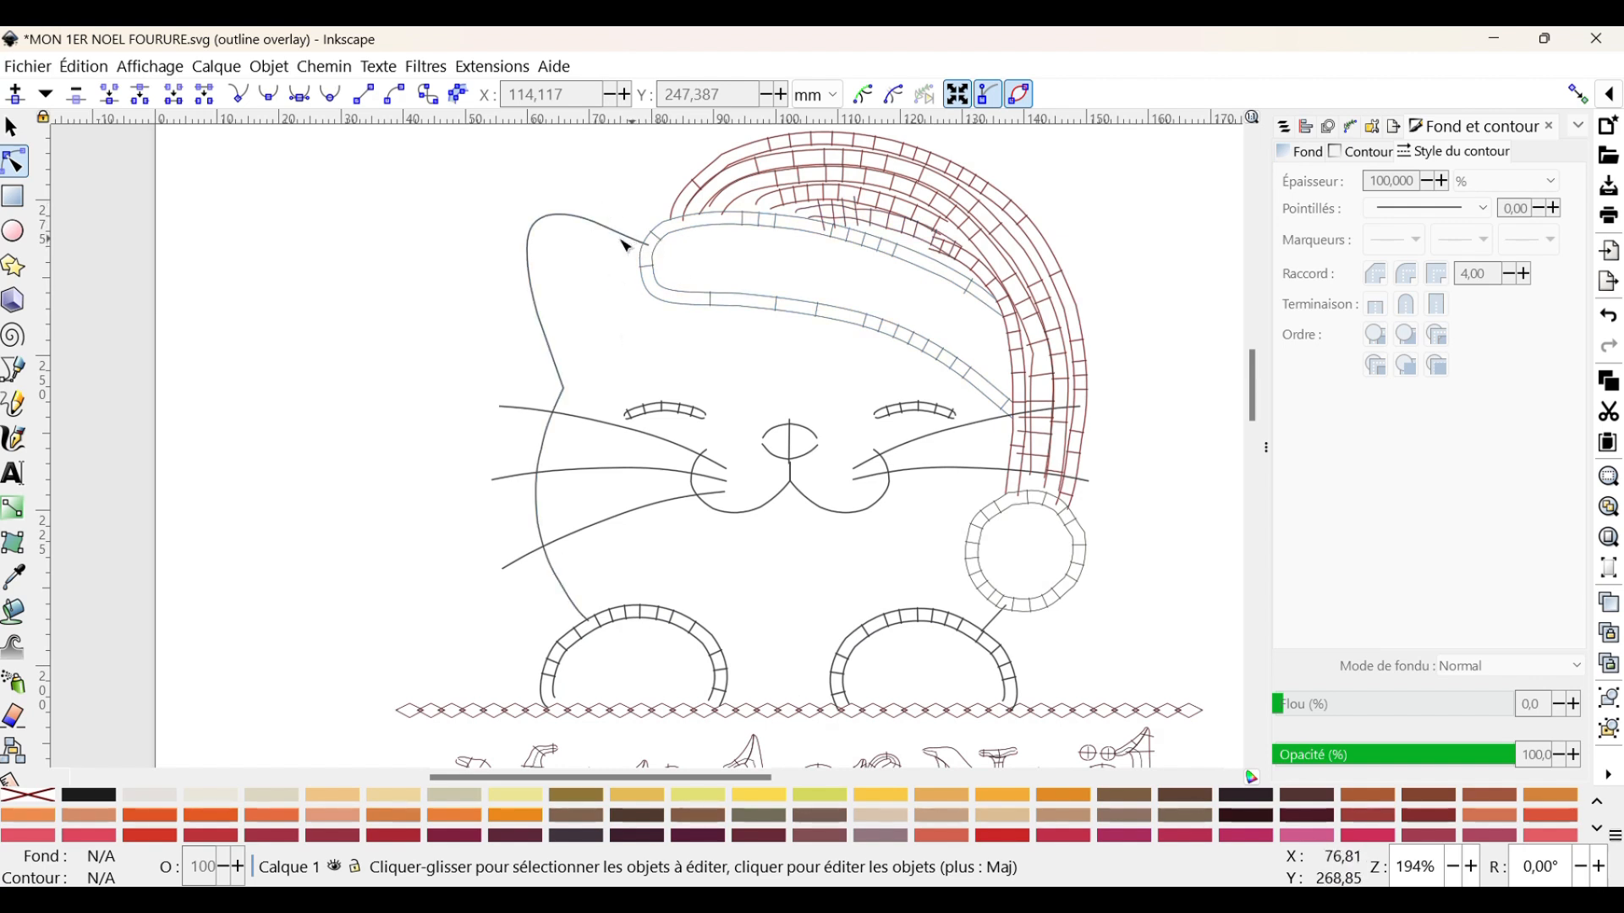
left_click(647, 435)
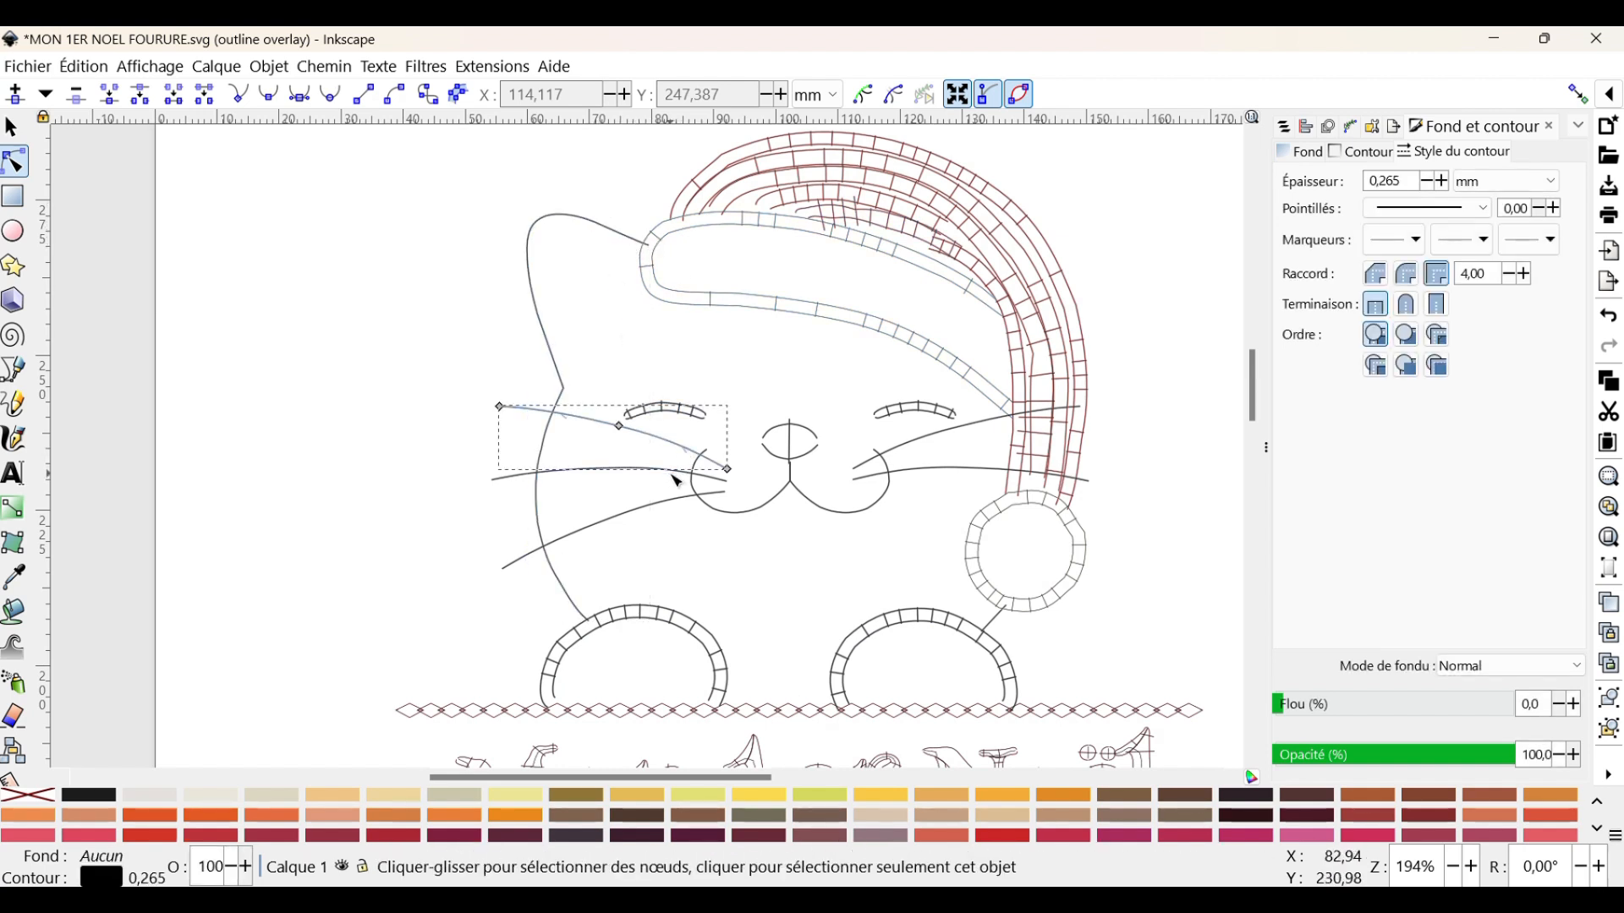
left_click(674, 410)
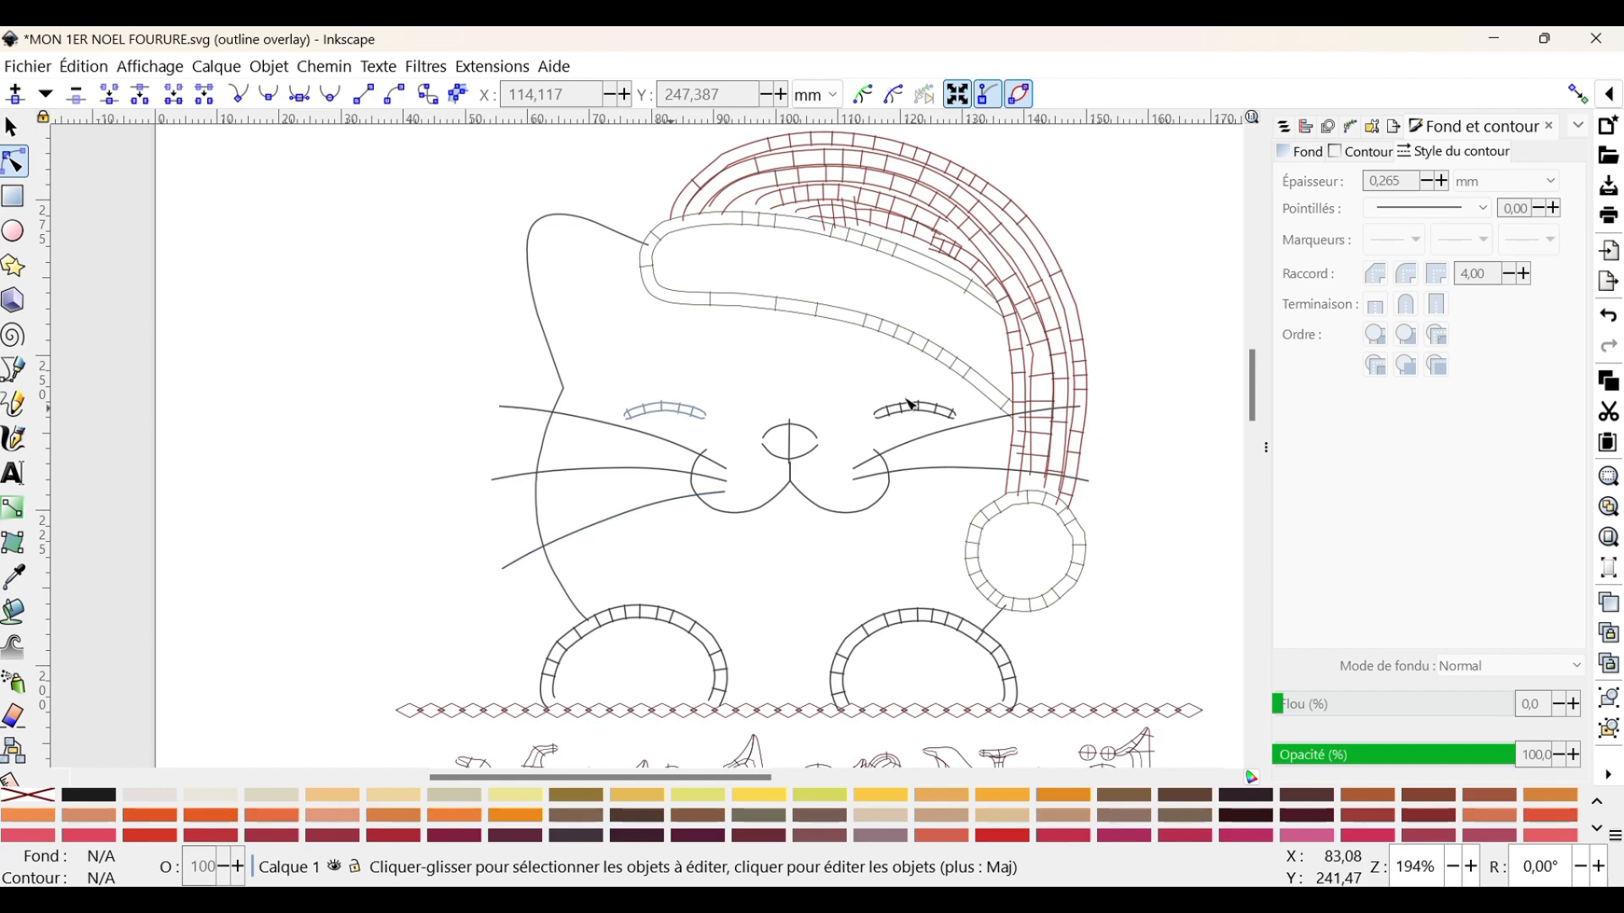
scroll(916, 410, "down", 4)
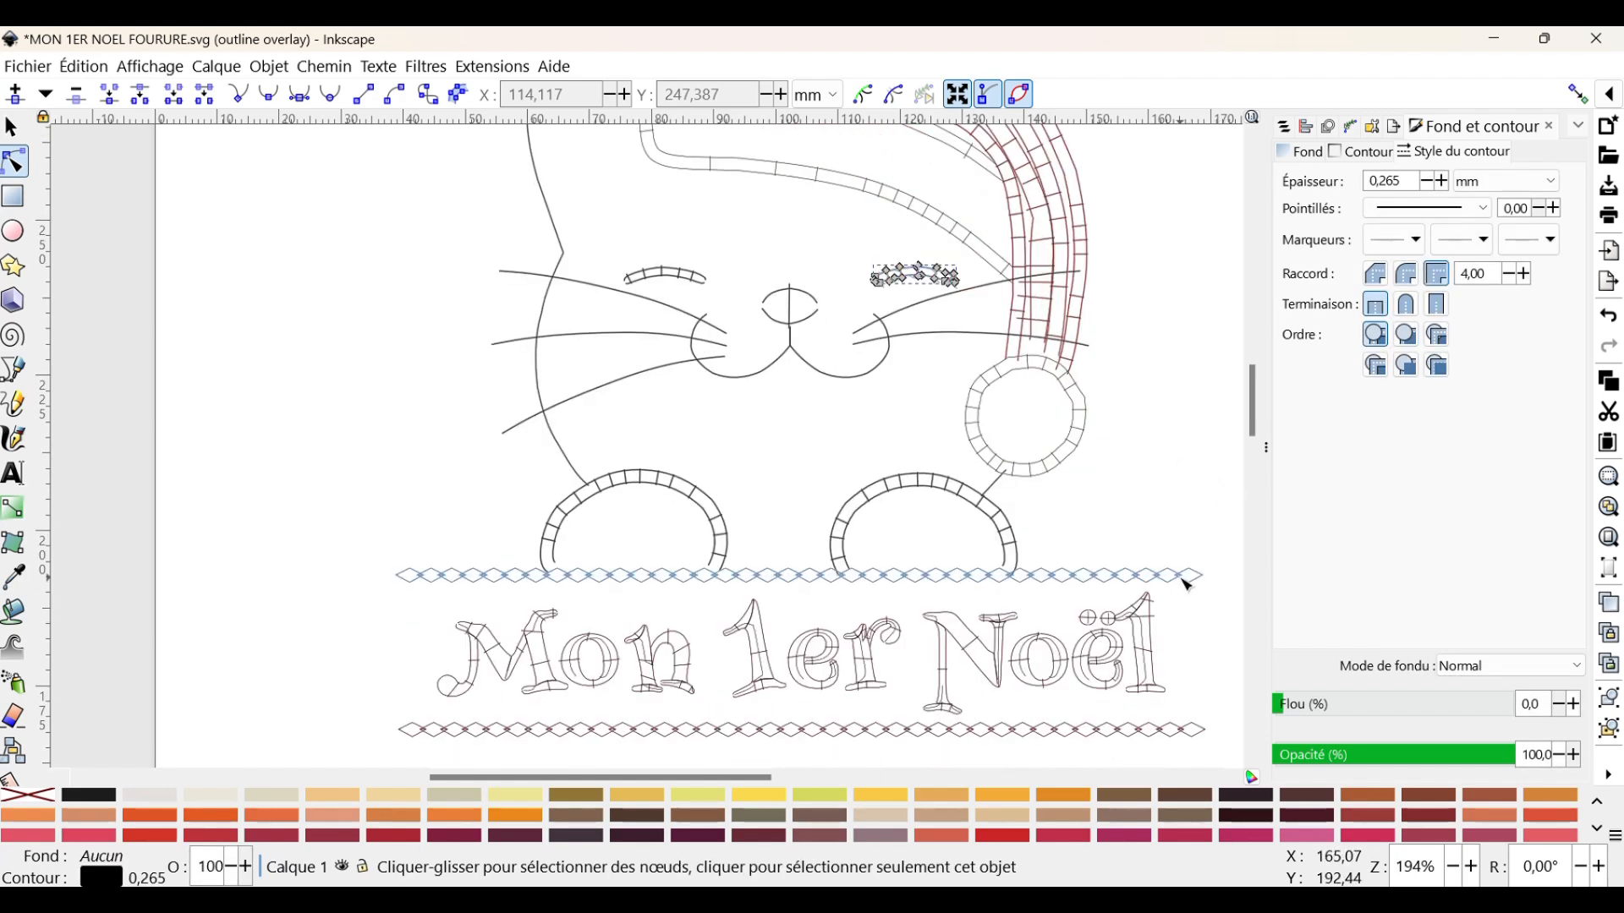
left_click(1185, 579)
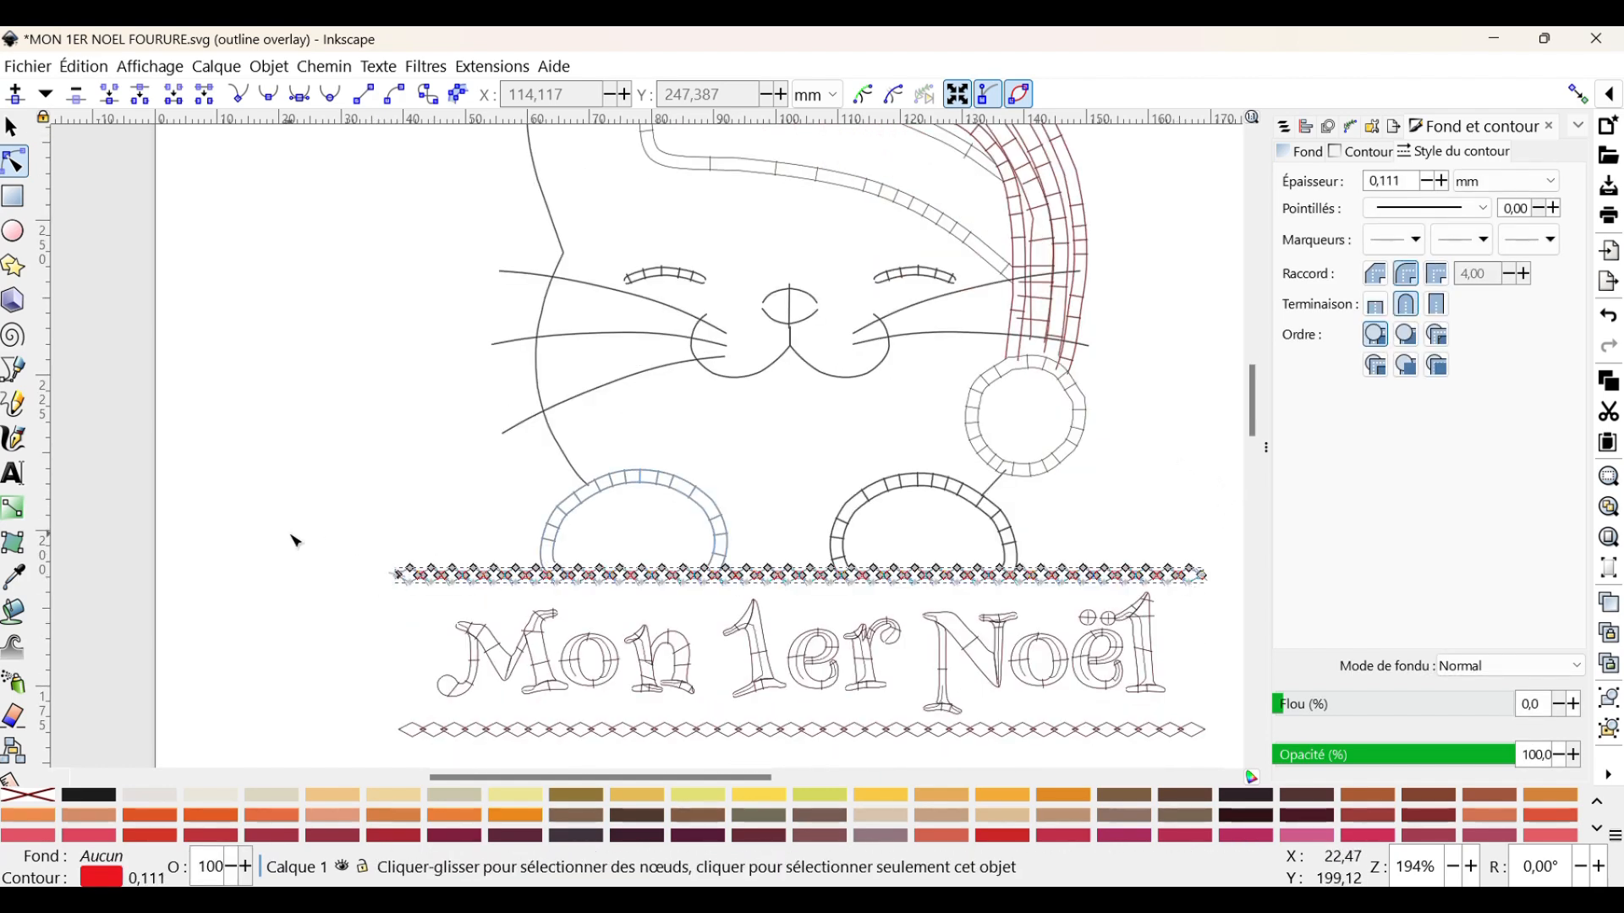
left_click(331, 581)
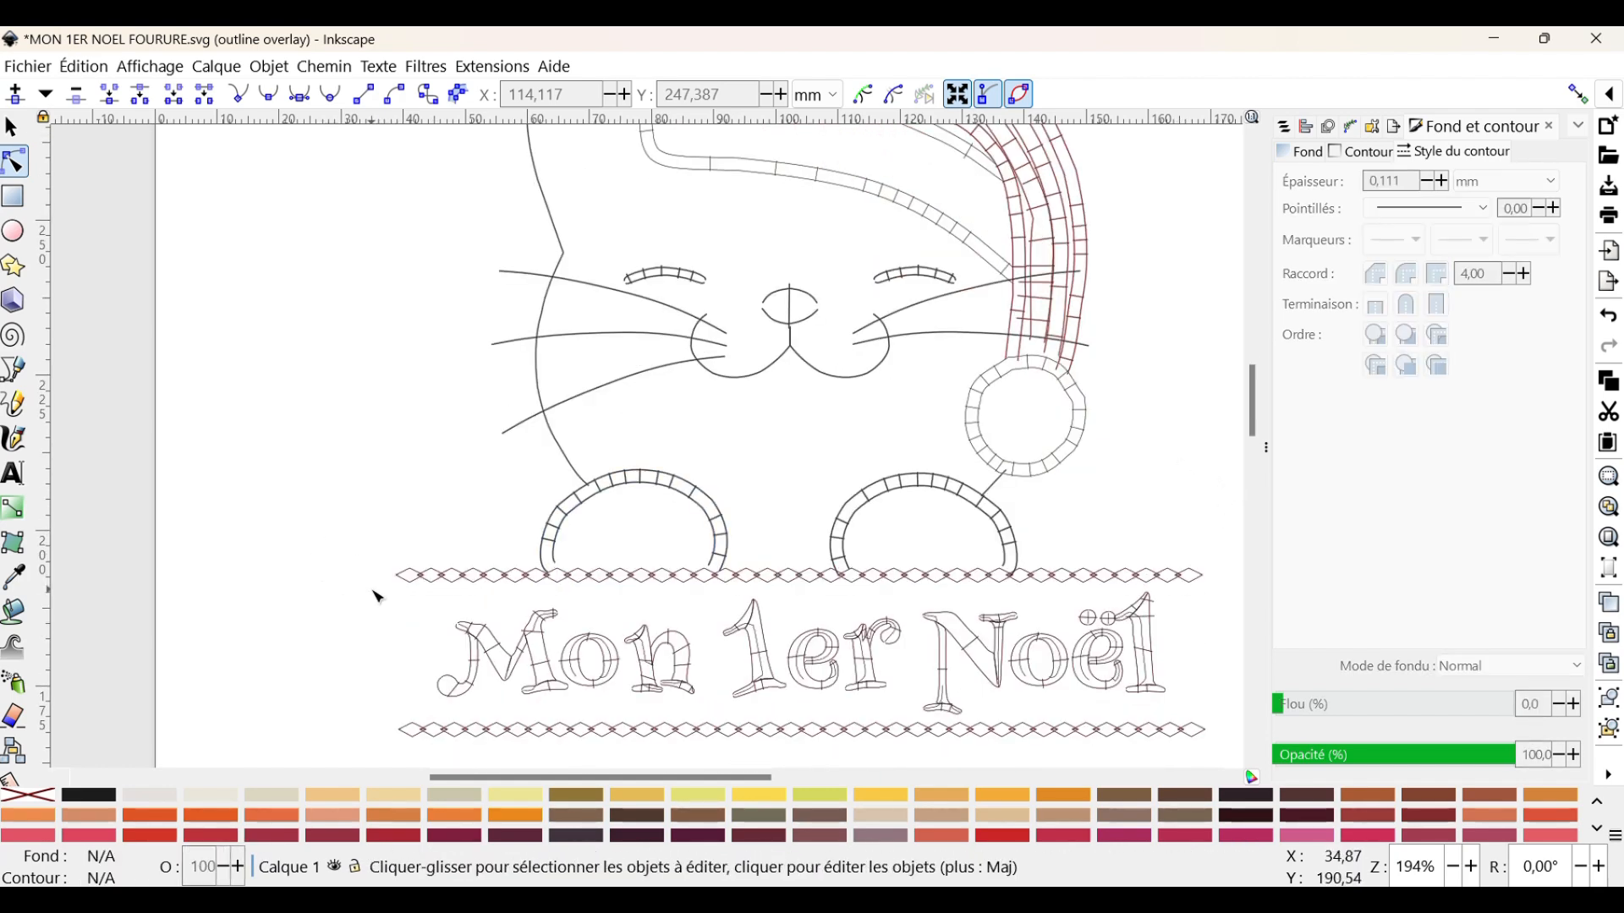
left_click(431, 587)
key("3")
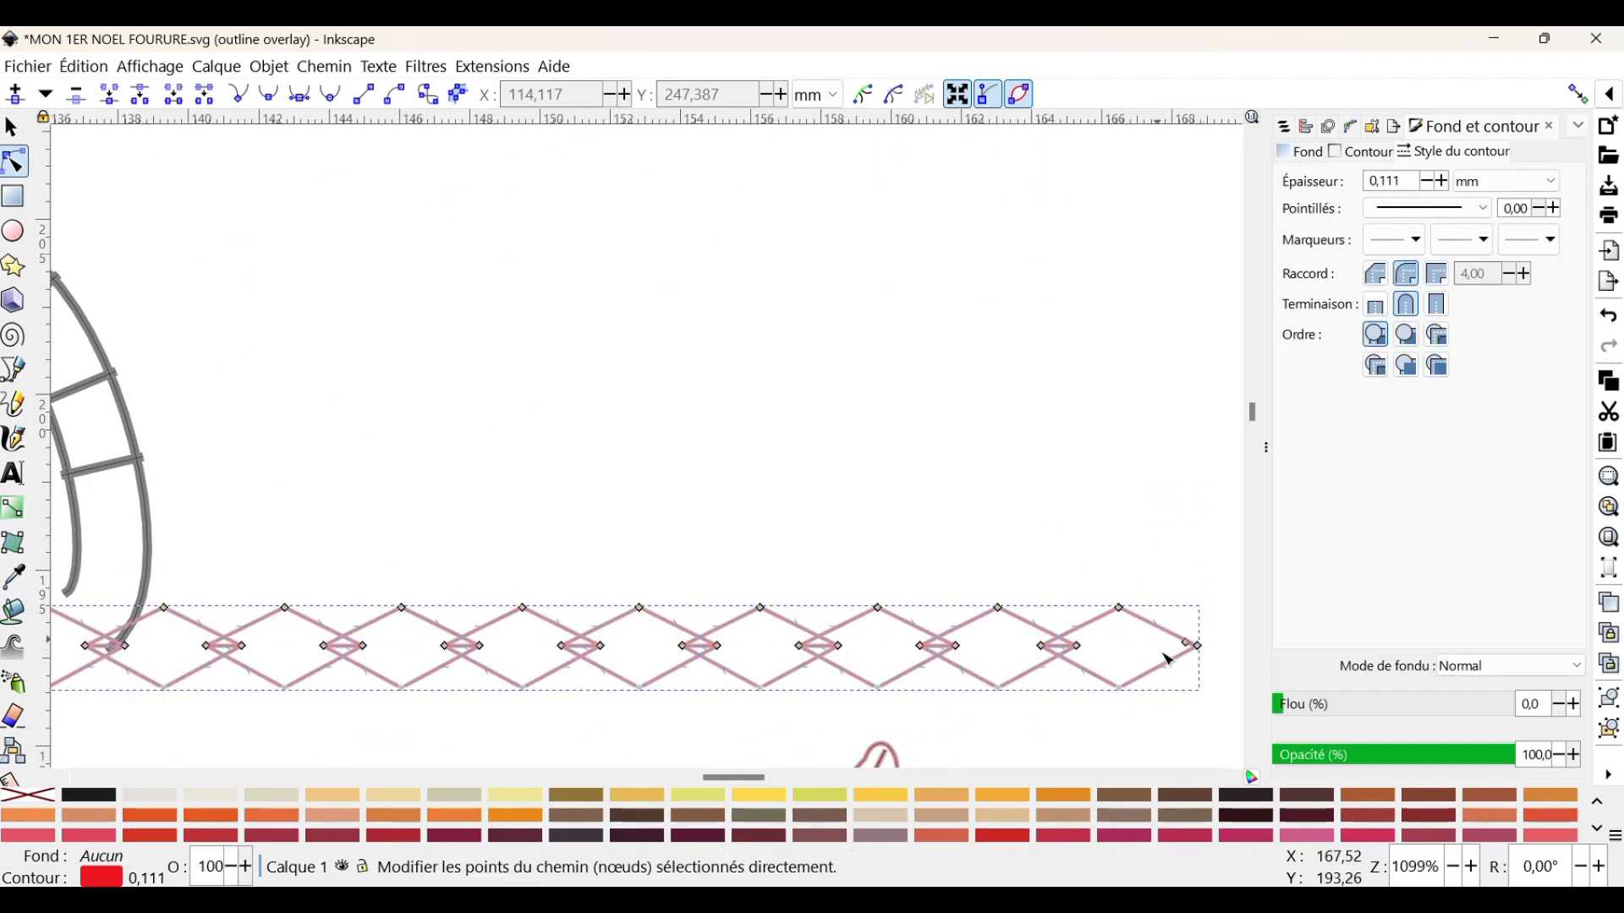
left_click_drag(746, 780, 653, 788)
scroll(605, 645, "down", 4, "ctrl")
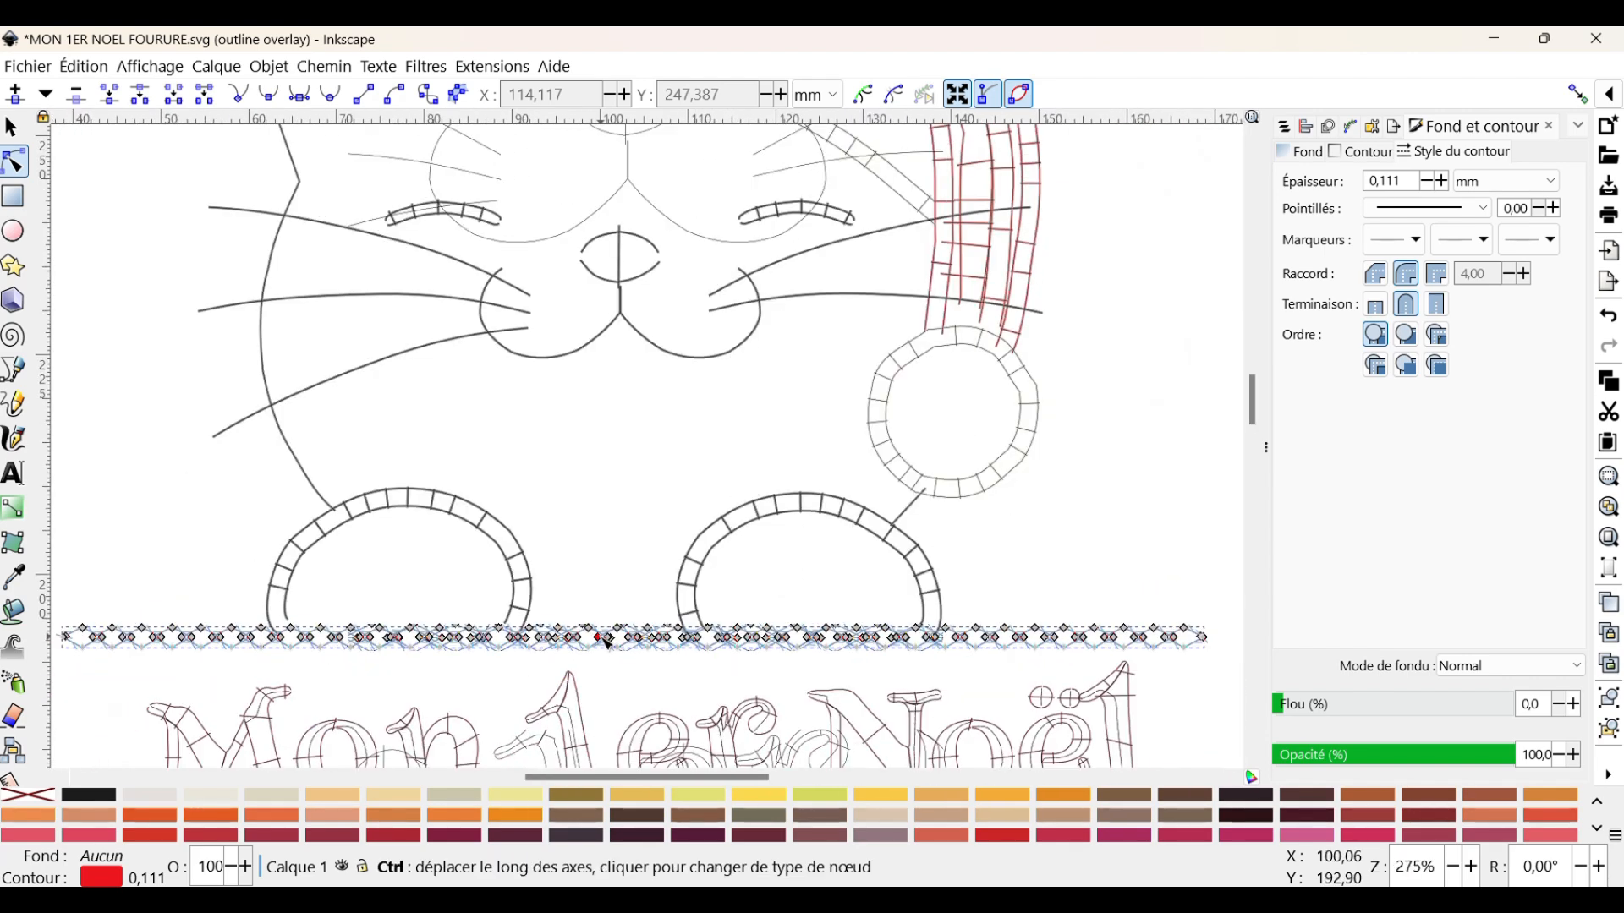
left_click(1172, 533)
scroll(1171, 533, "down", 4)
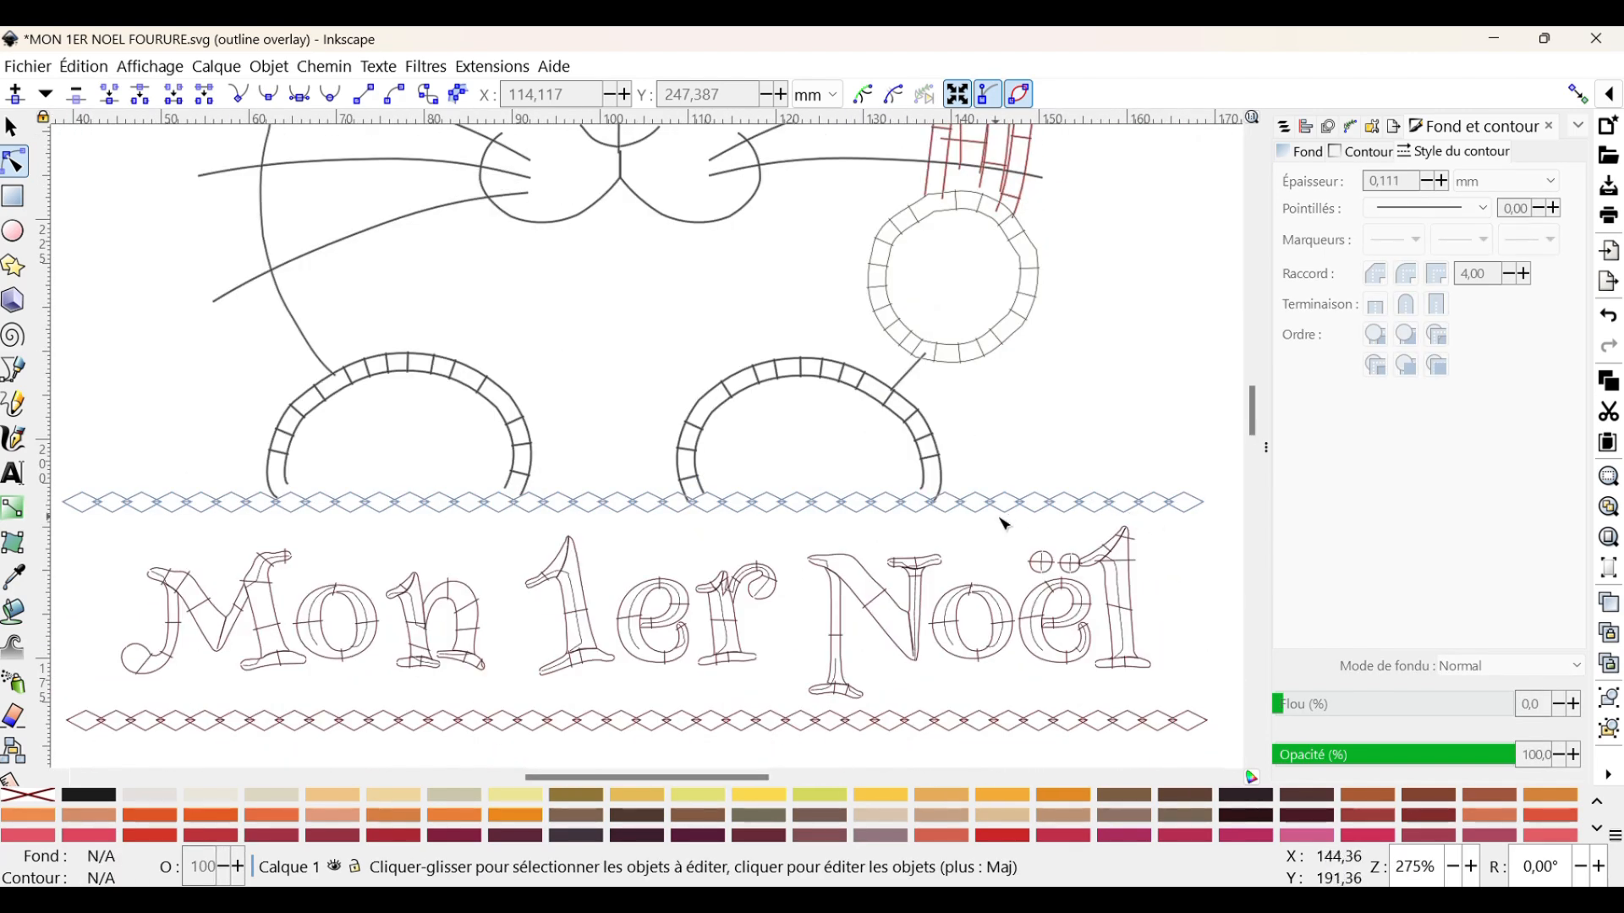
left_click(1037, 550)
scroll(1030, 551, "down", 1, "ctrl")
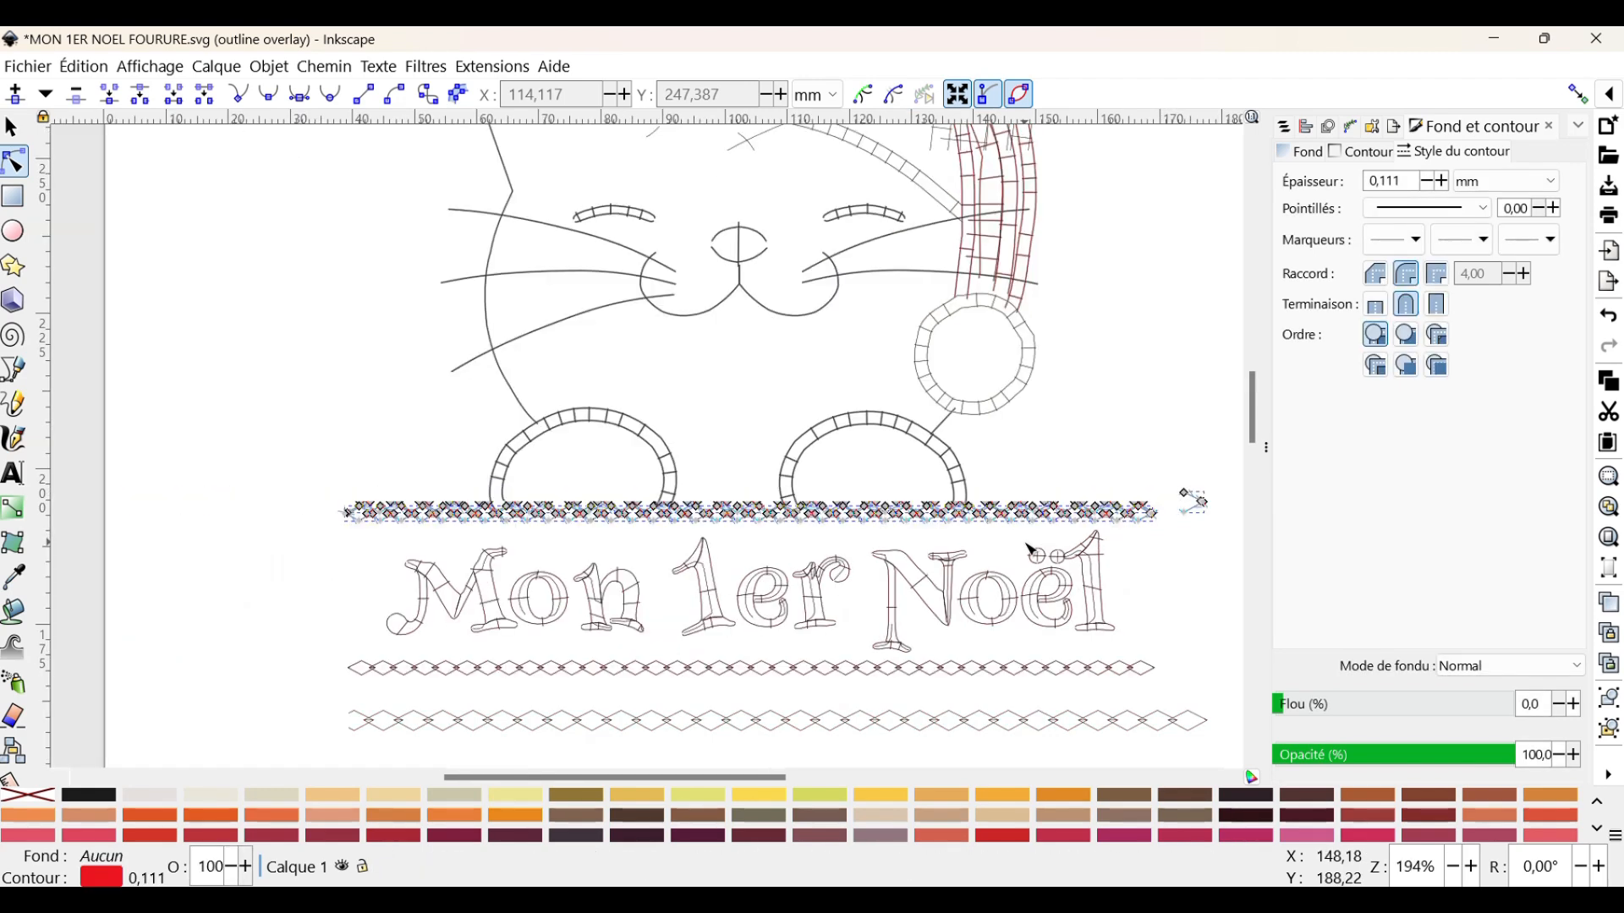
left_click(1152, 338)
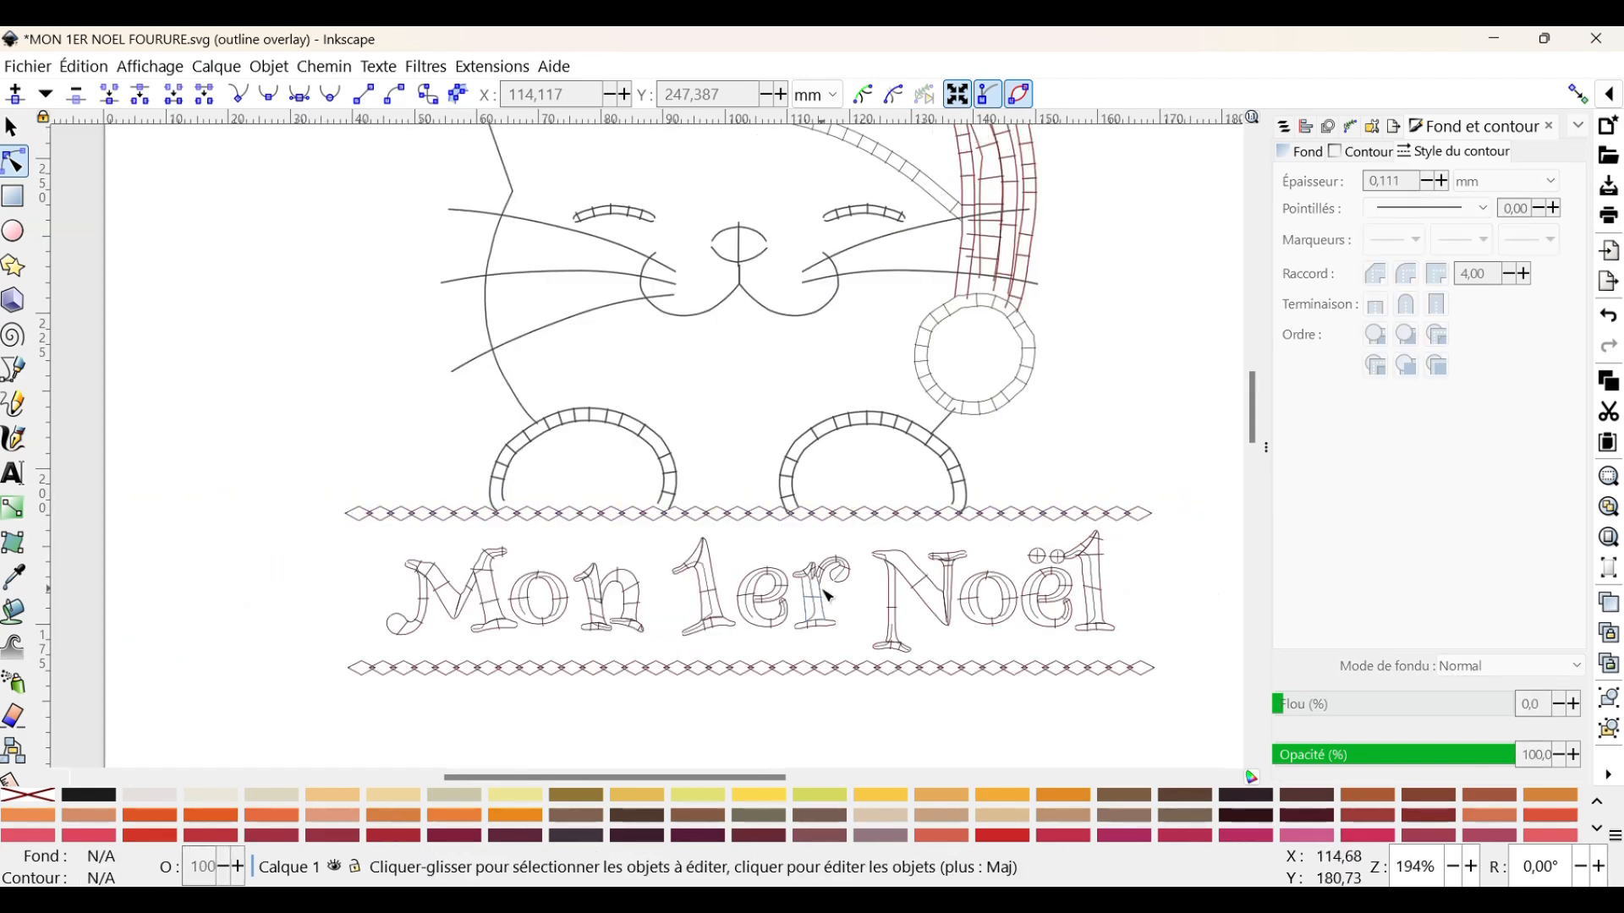
scroll(821, 597, "up", 2)
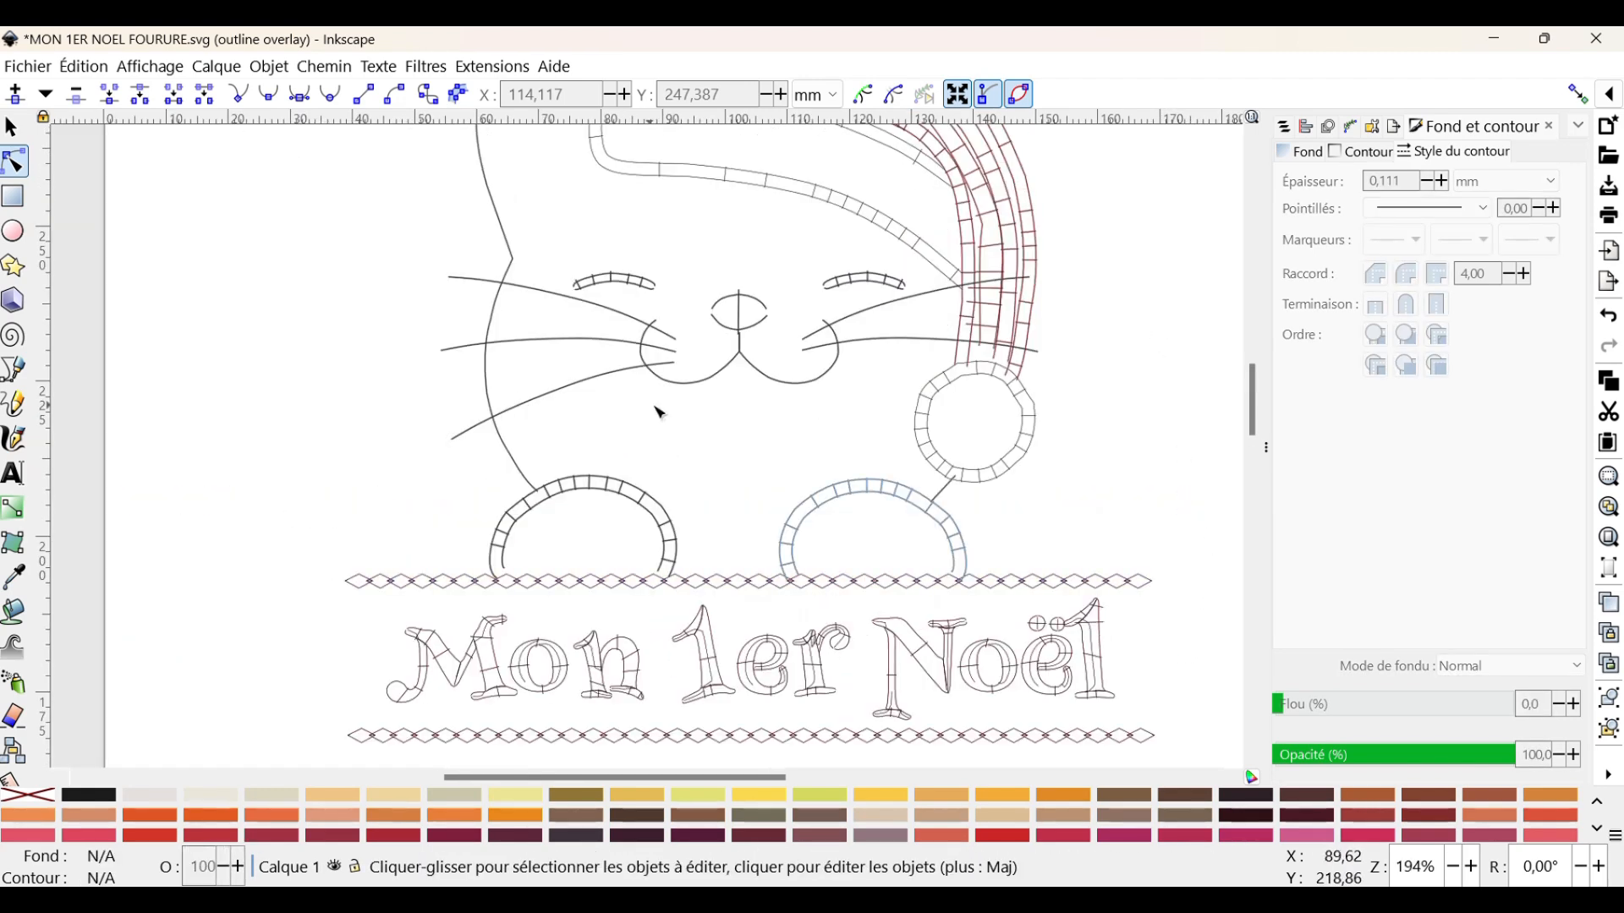
Open the Ink/Stitch parameters for the design with nothing selected.
left_click(510, 68)
mouse_move(535, 395)
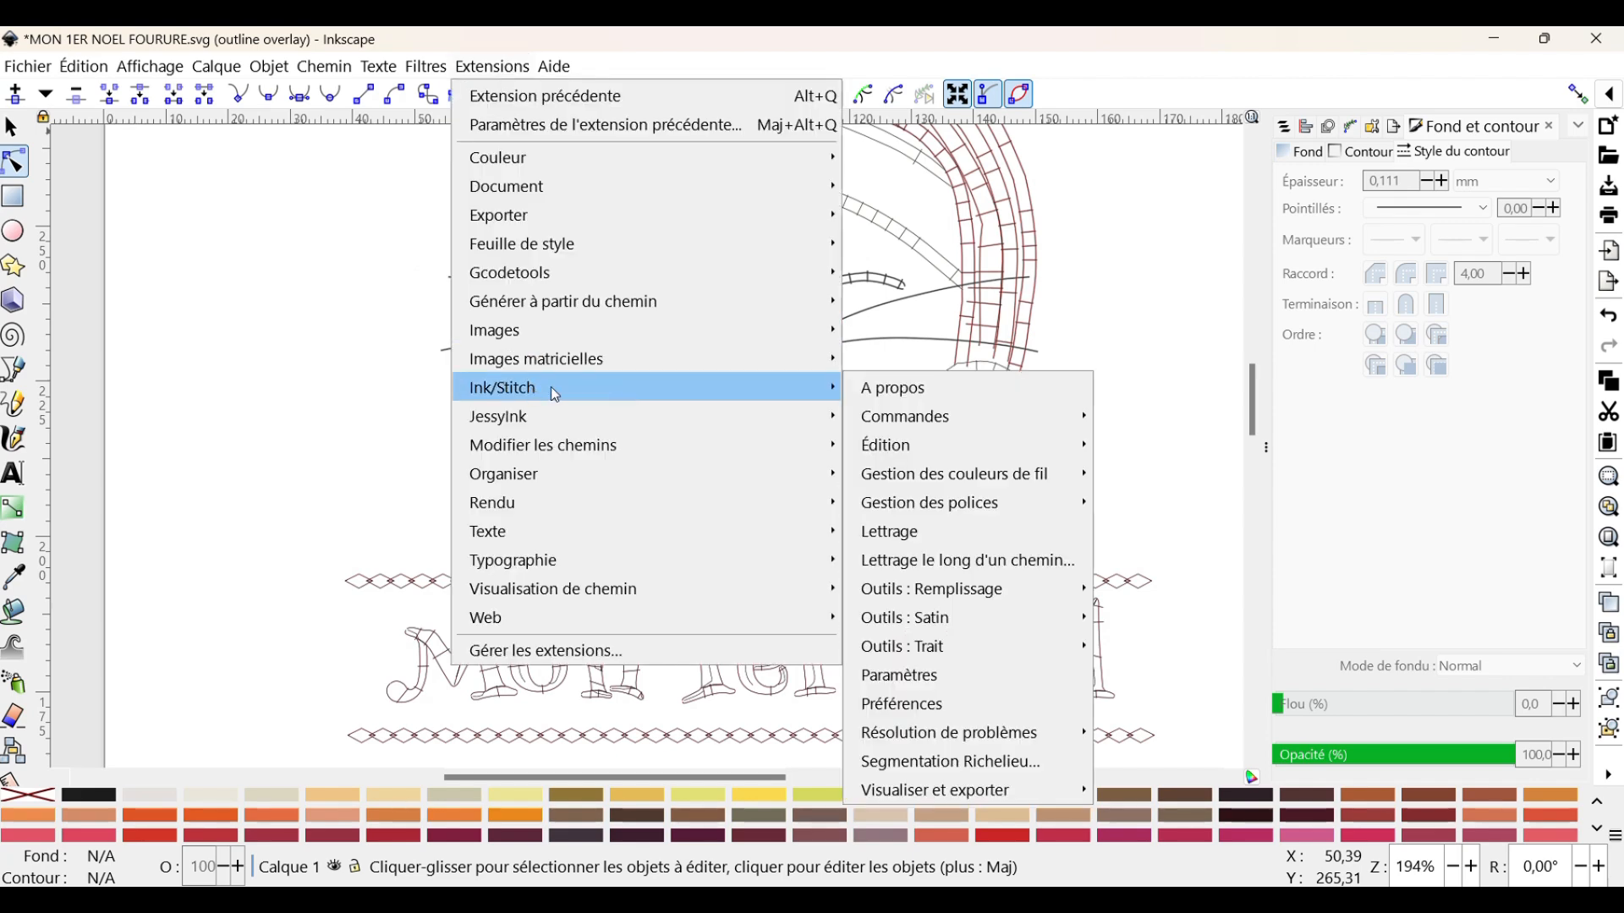
left_click(963, 677)
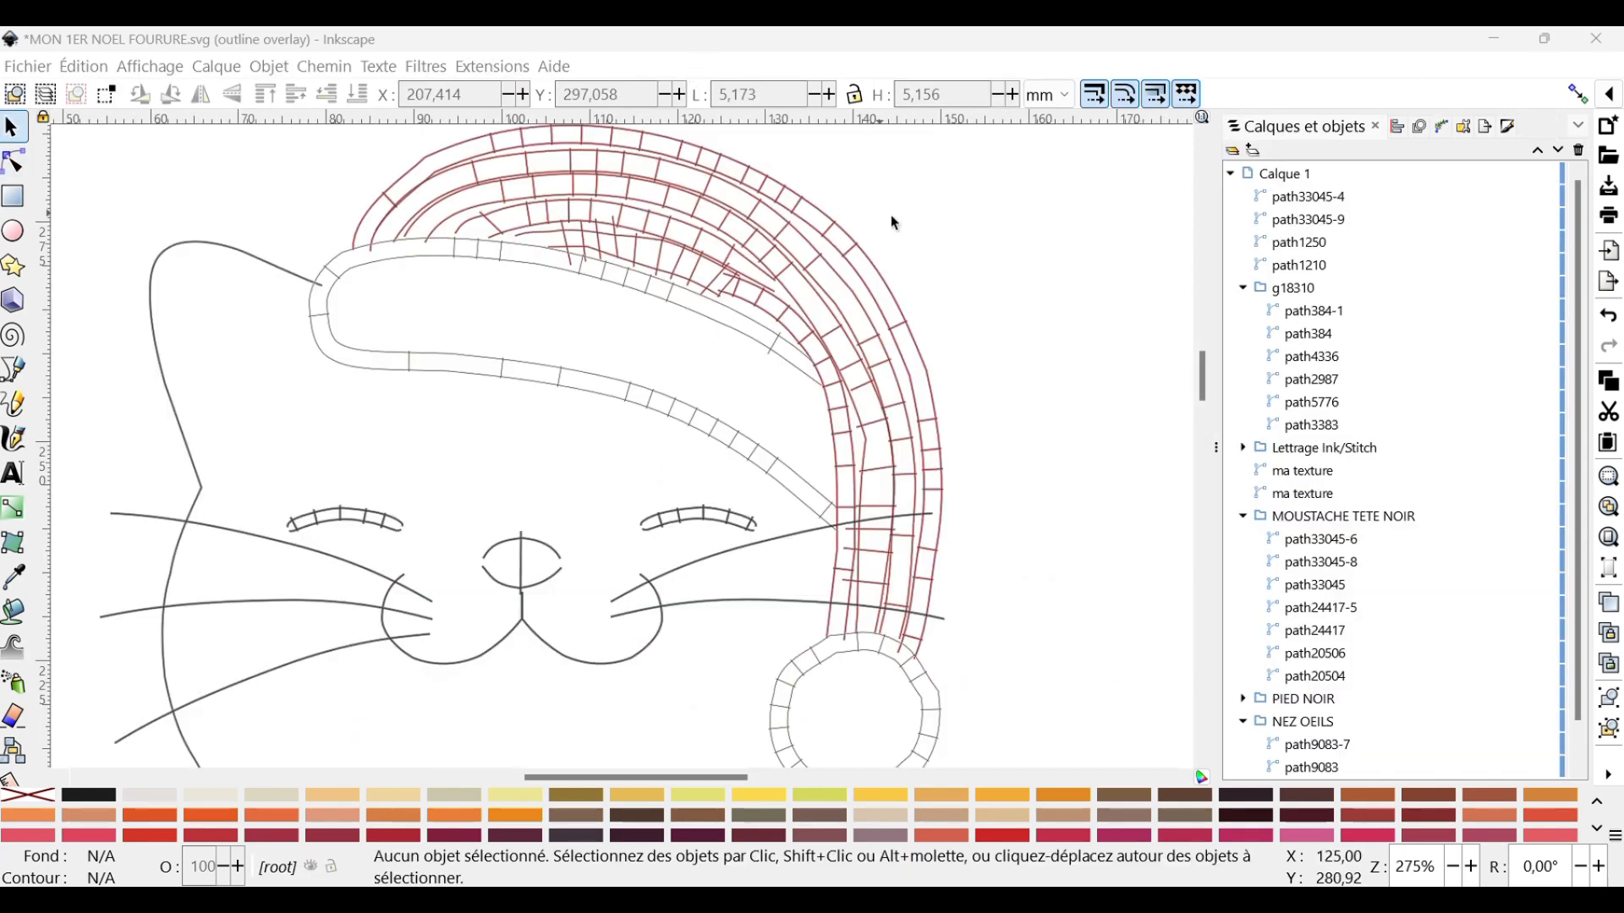
Run the Ink/Stitch stitch plan preview of the whole design, positioned off the canvas and overwriting the last stitch plan.
scroll(685, 744, "up", 5)
left_click_drag(685, 778, 868, 764)
scroll(820, 538, "down", 8)
scroll(682, 508, "down", 2)
scroll(577, 462, "down", 2)
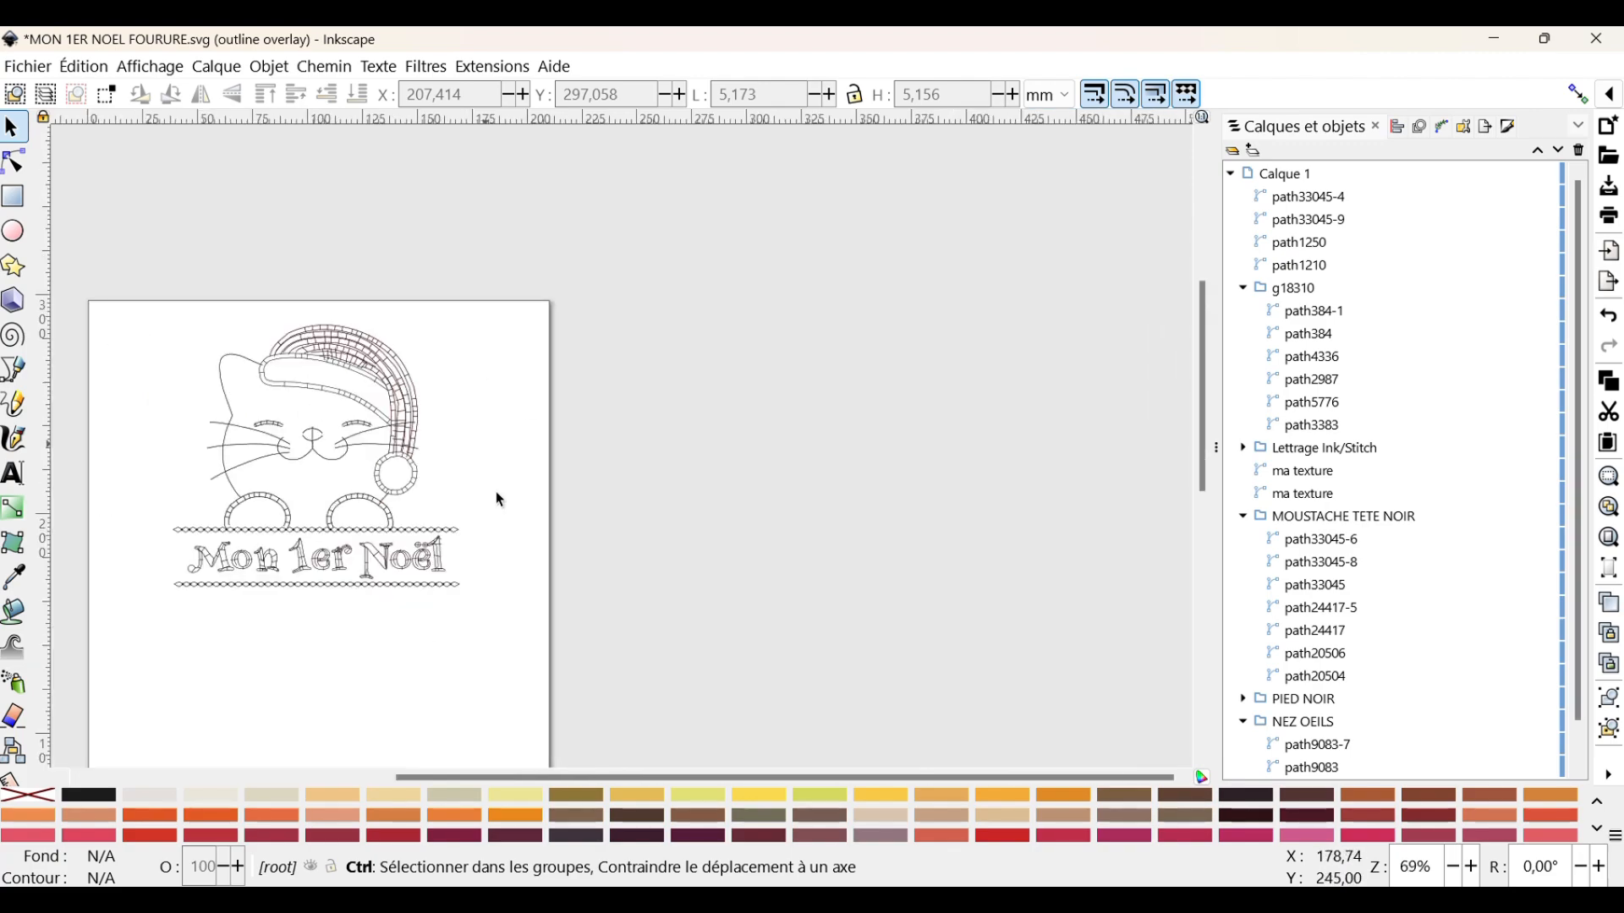
scroll(508, 549, "left", 5)
scroll(507, 582, "up", 3)
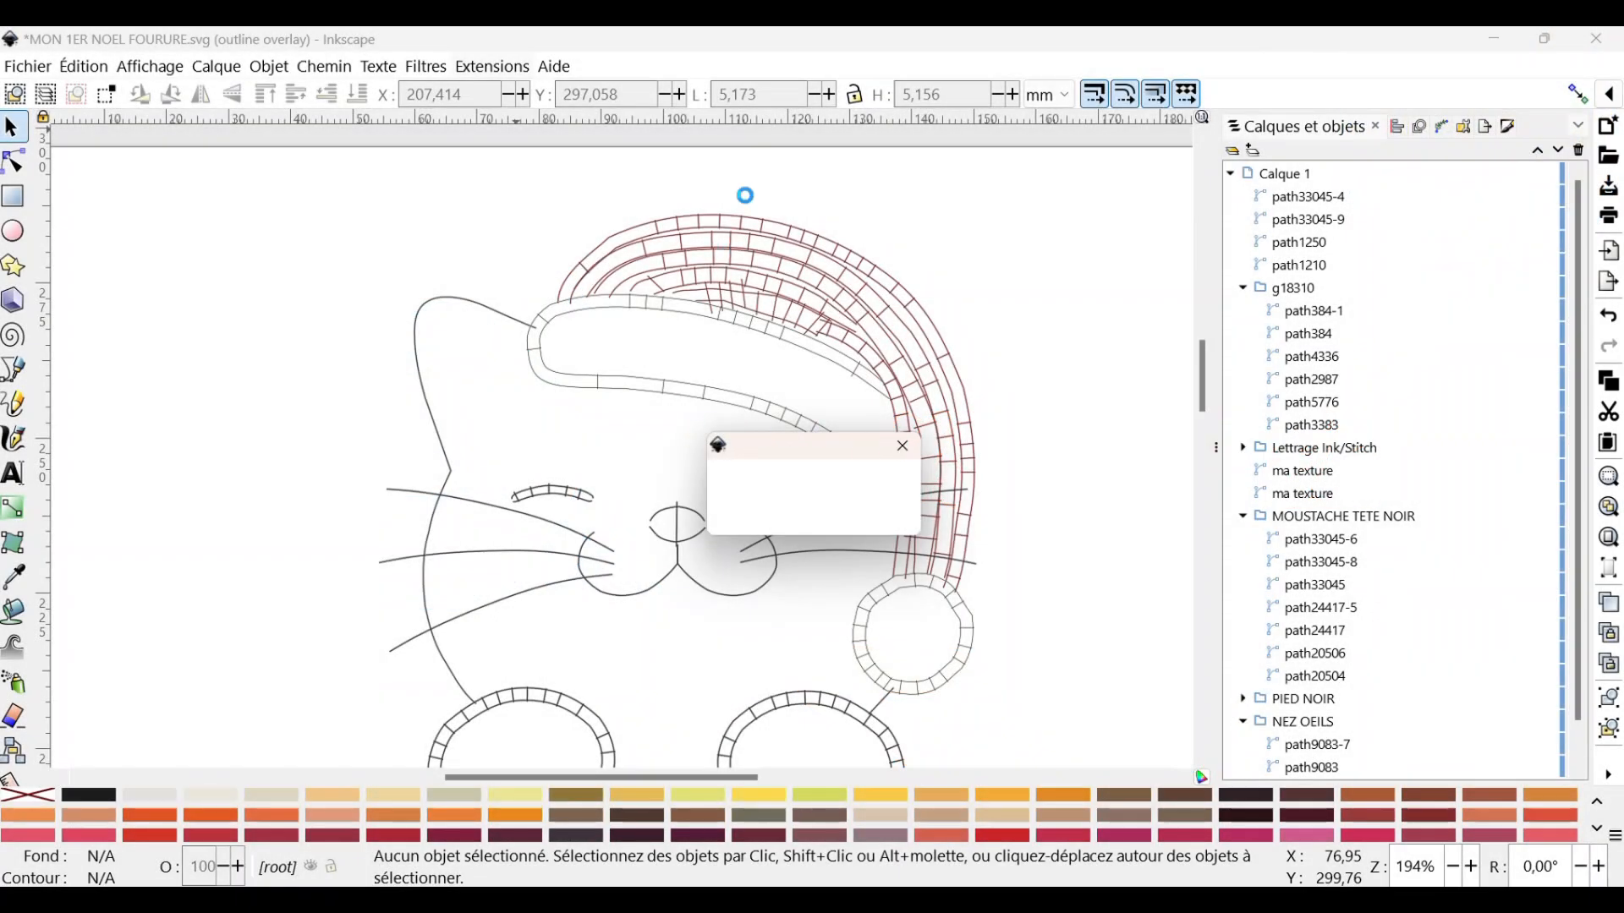
left_click(491, 68)
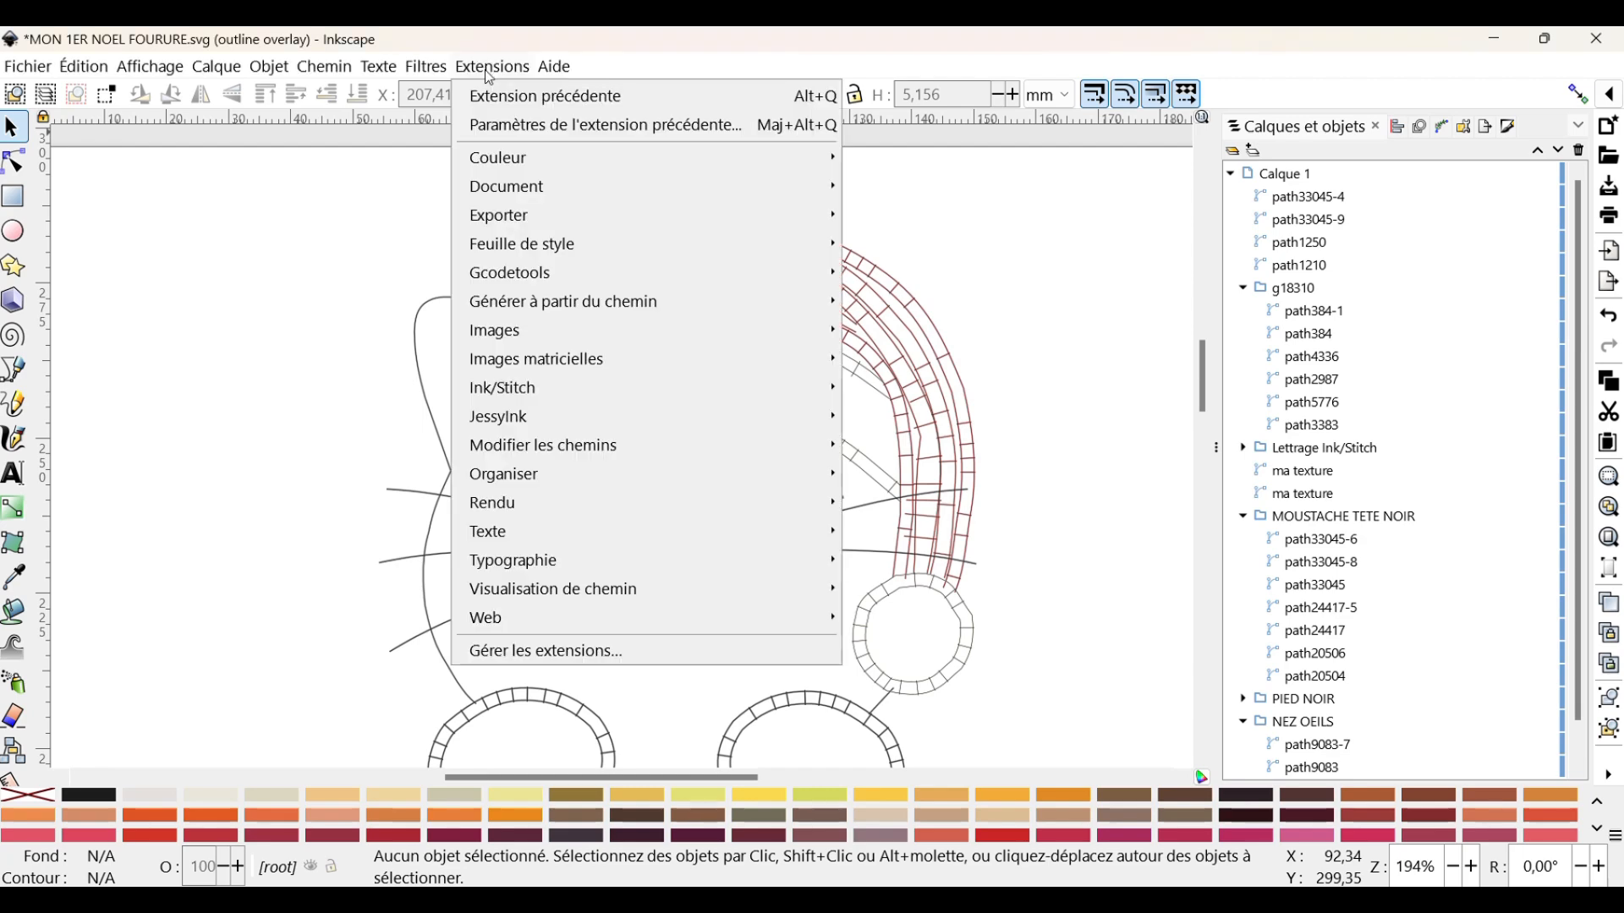
mouse_move(524, 396)
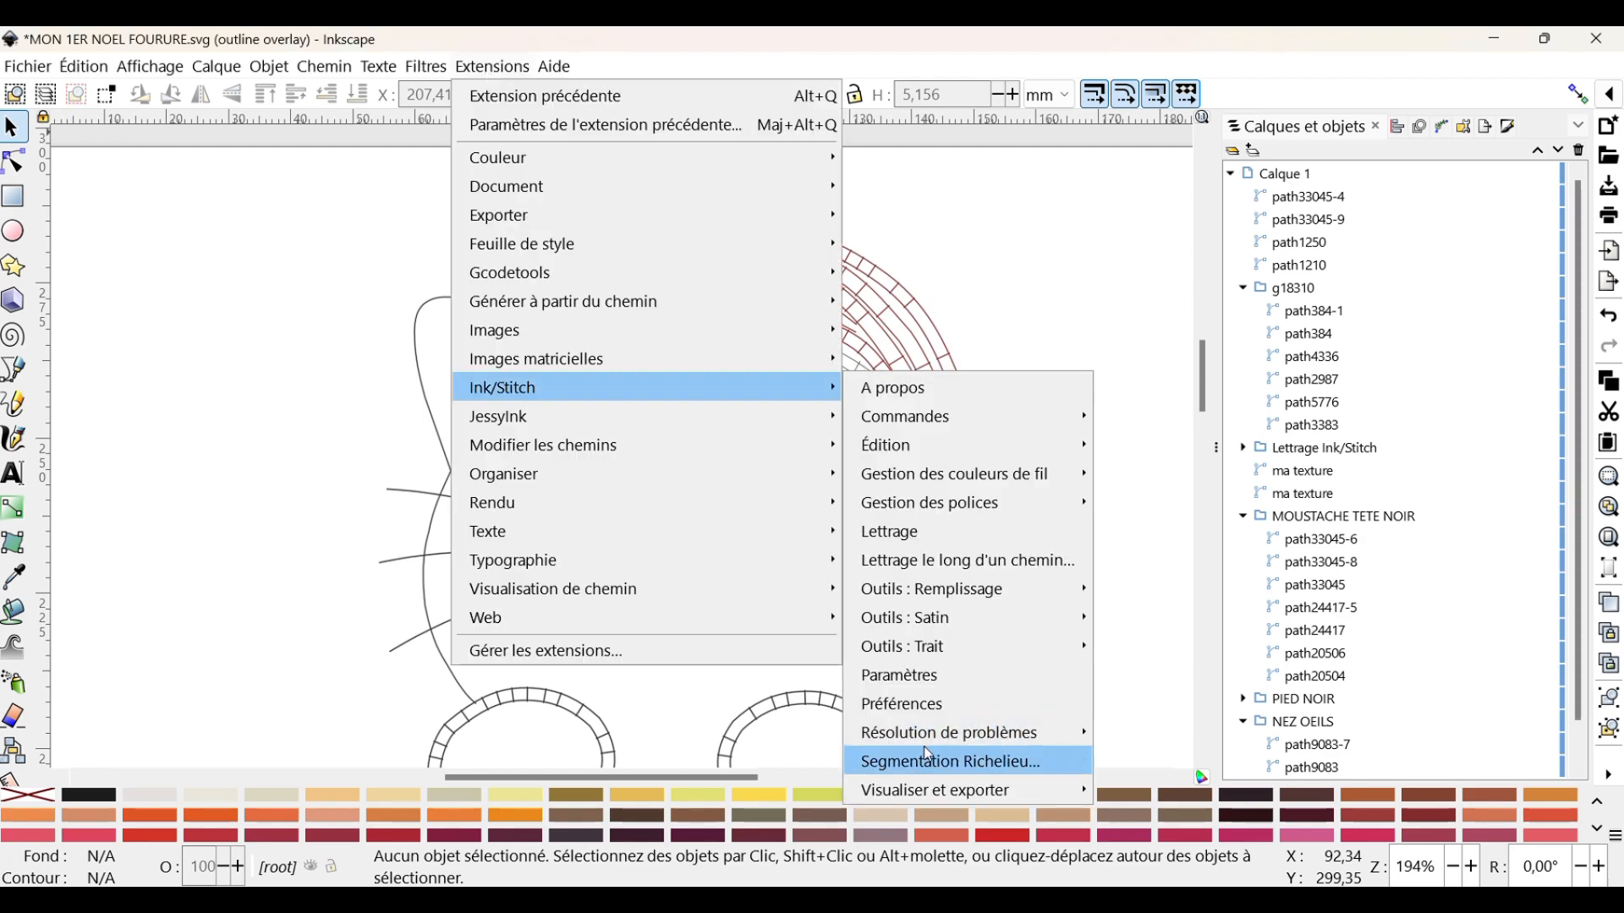
mouse_move(964, 790)
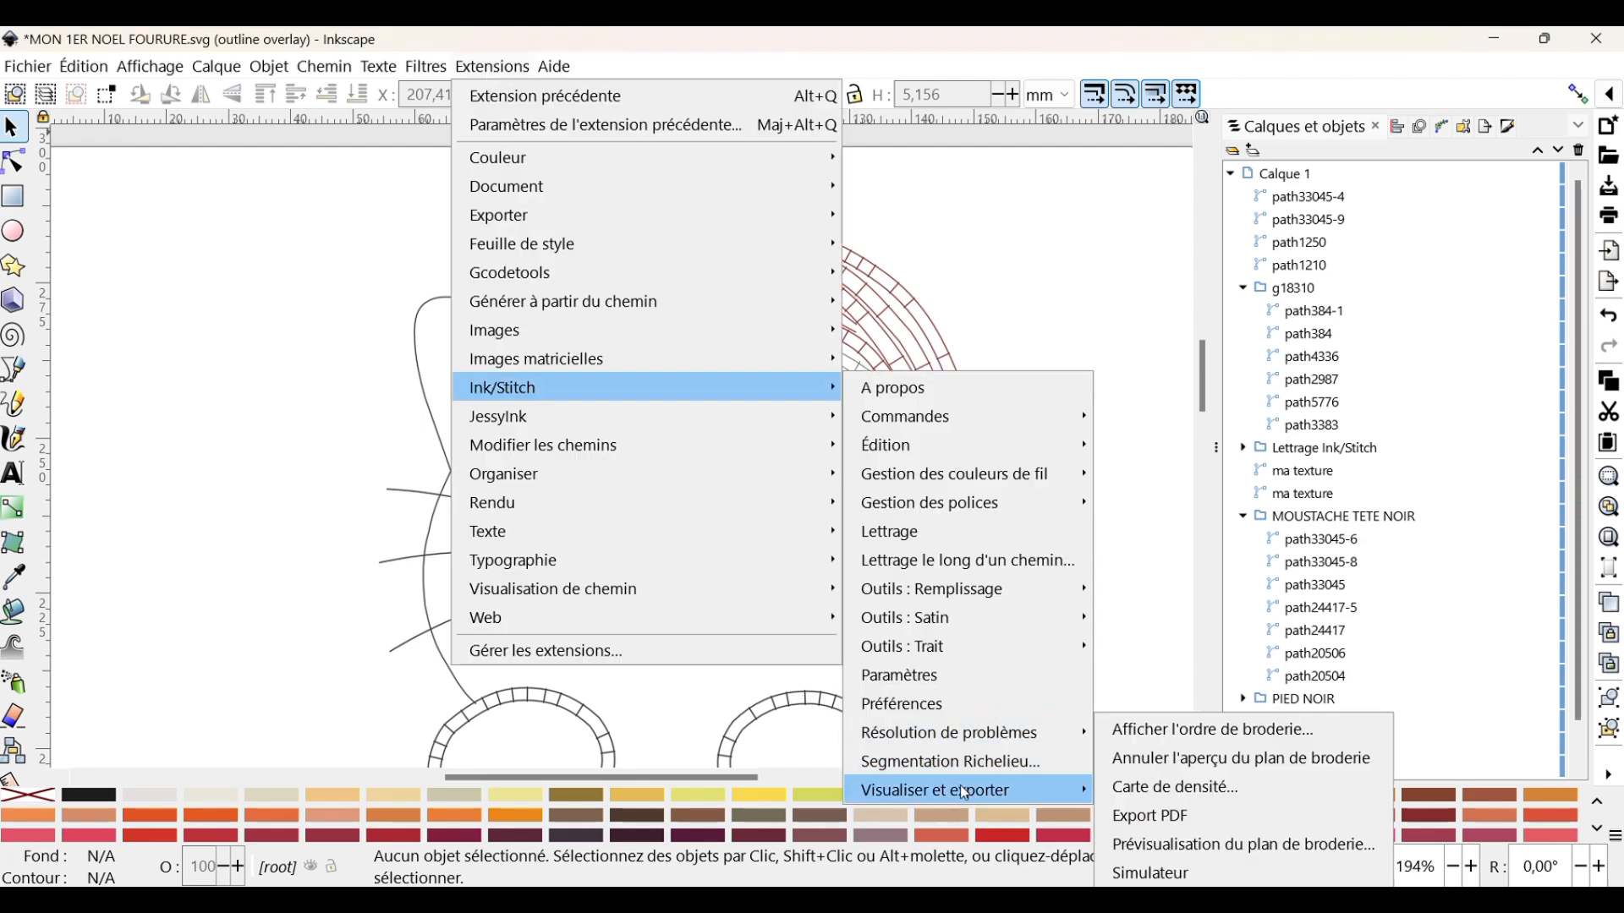
left_click(1206, 841)
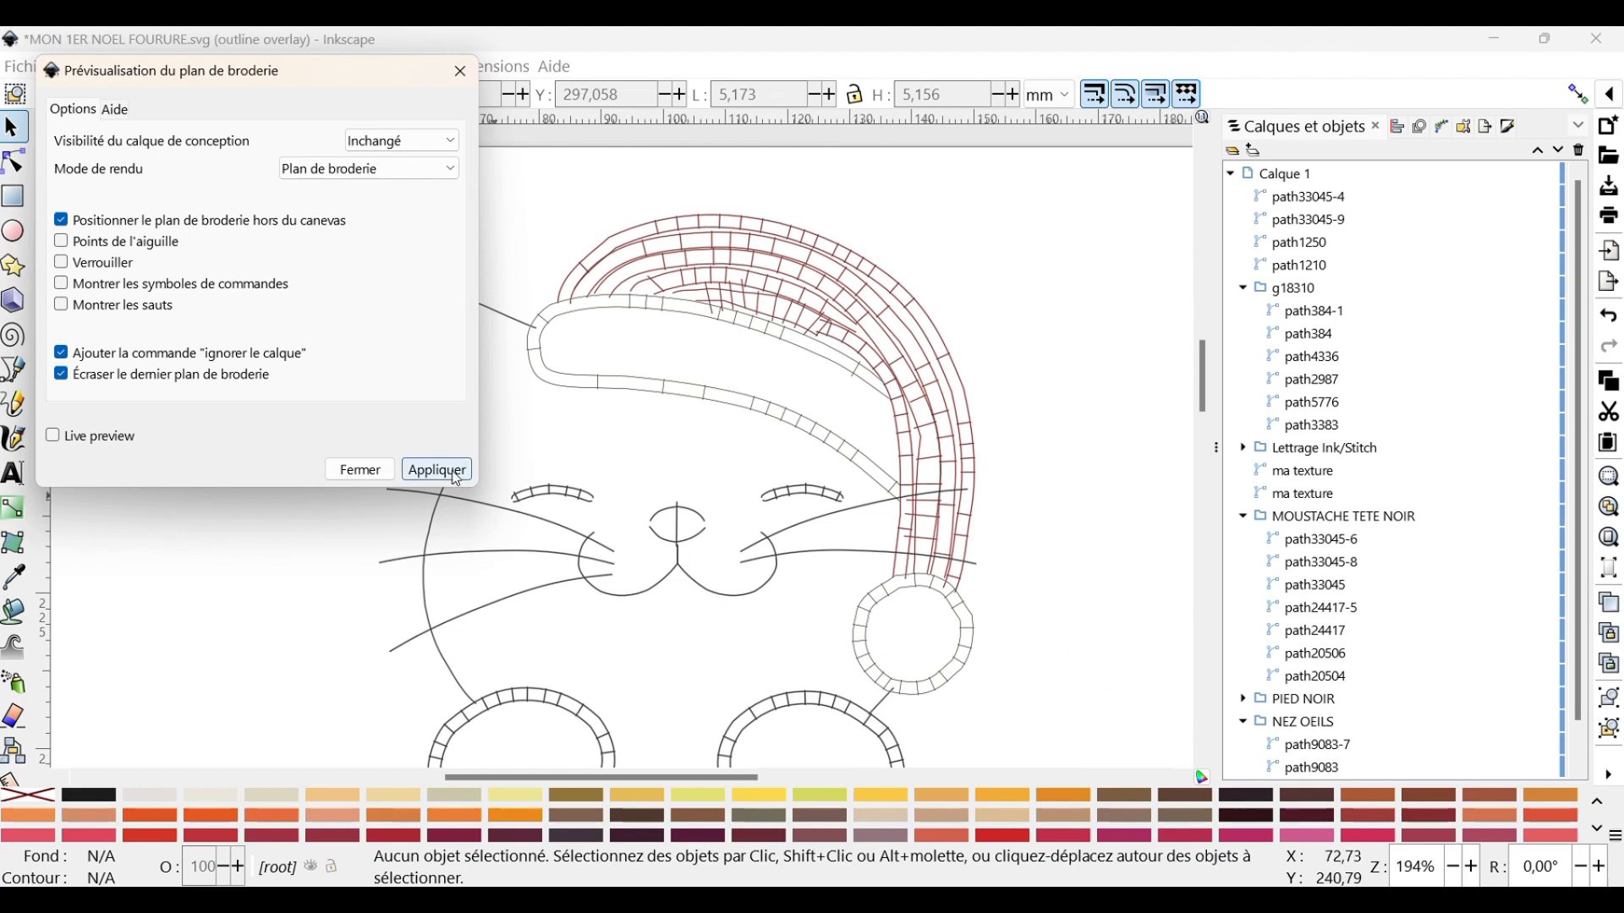
left_click(452, 475)
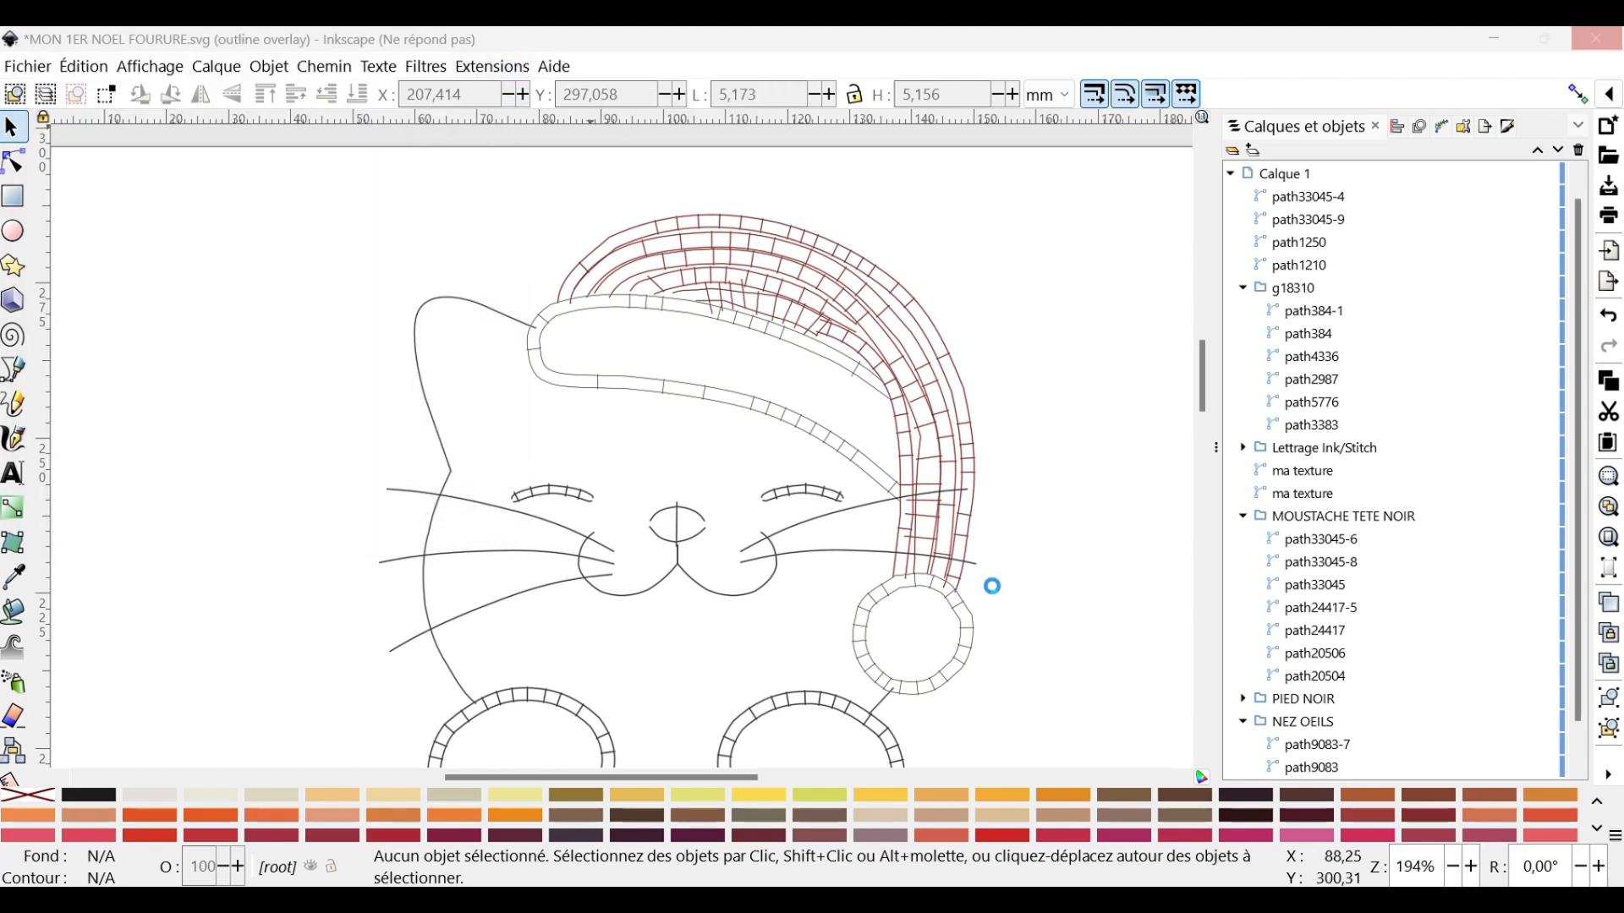
Run the Ink/Stitch PDF export for the whole design and bring up its print preview in the browser.
mouse_move(1152, 902)
left_click(493, 68)
mouse_move(643, 388)
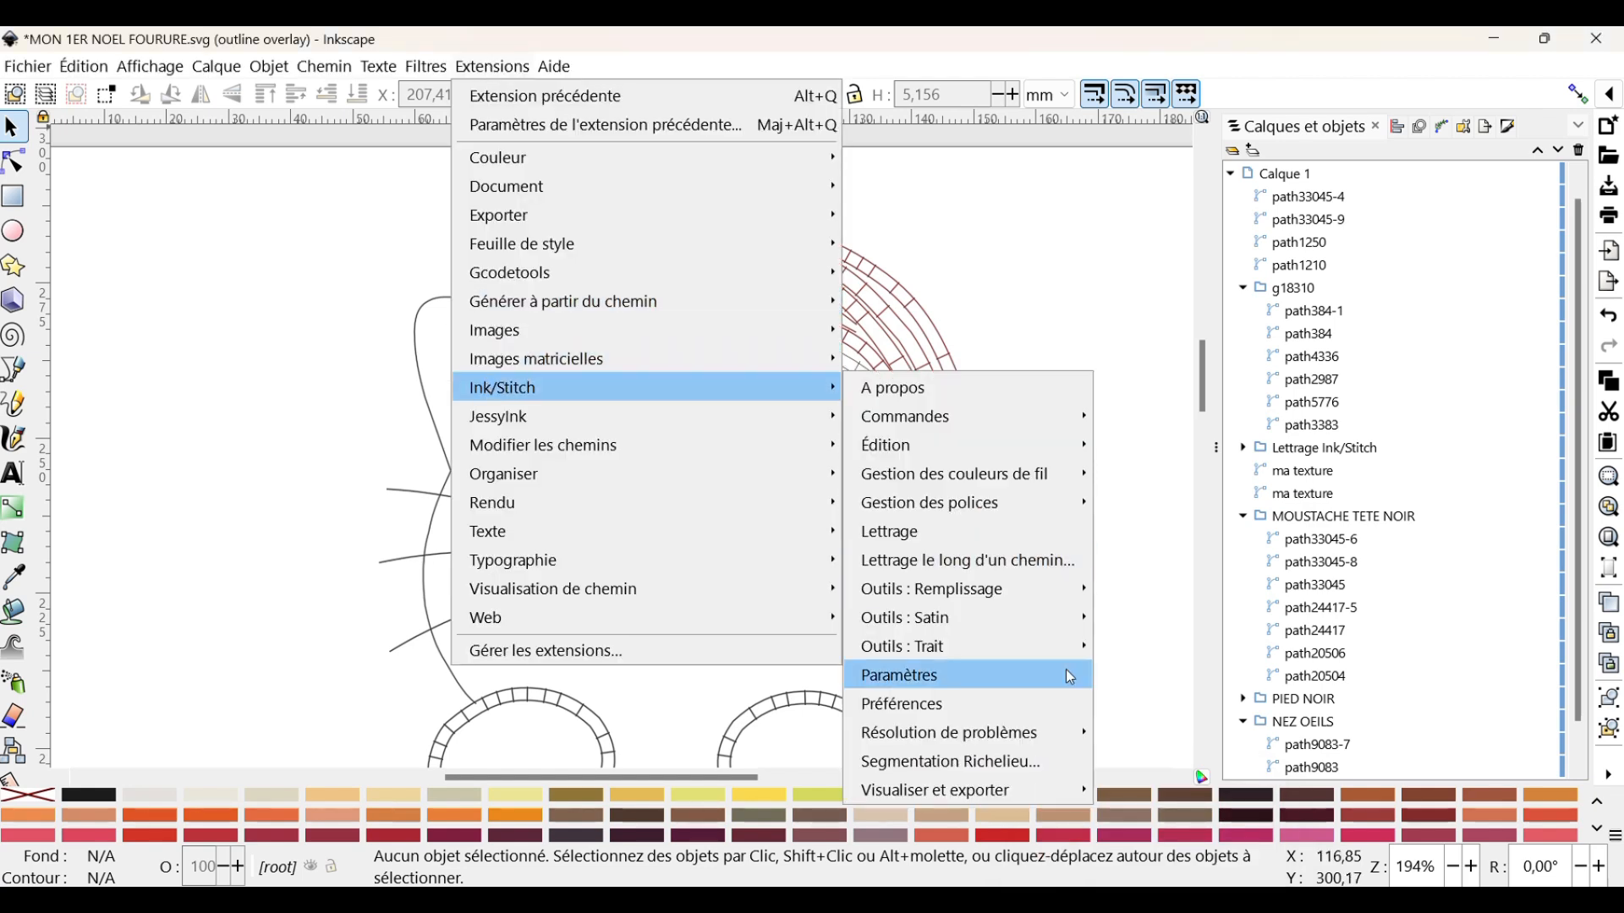
mouse_move(1039, 793)
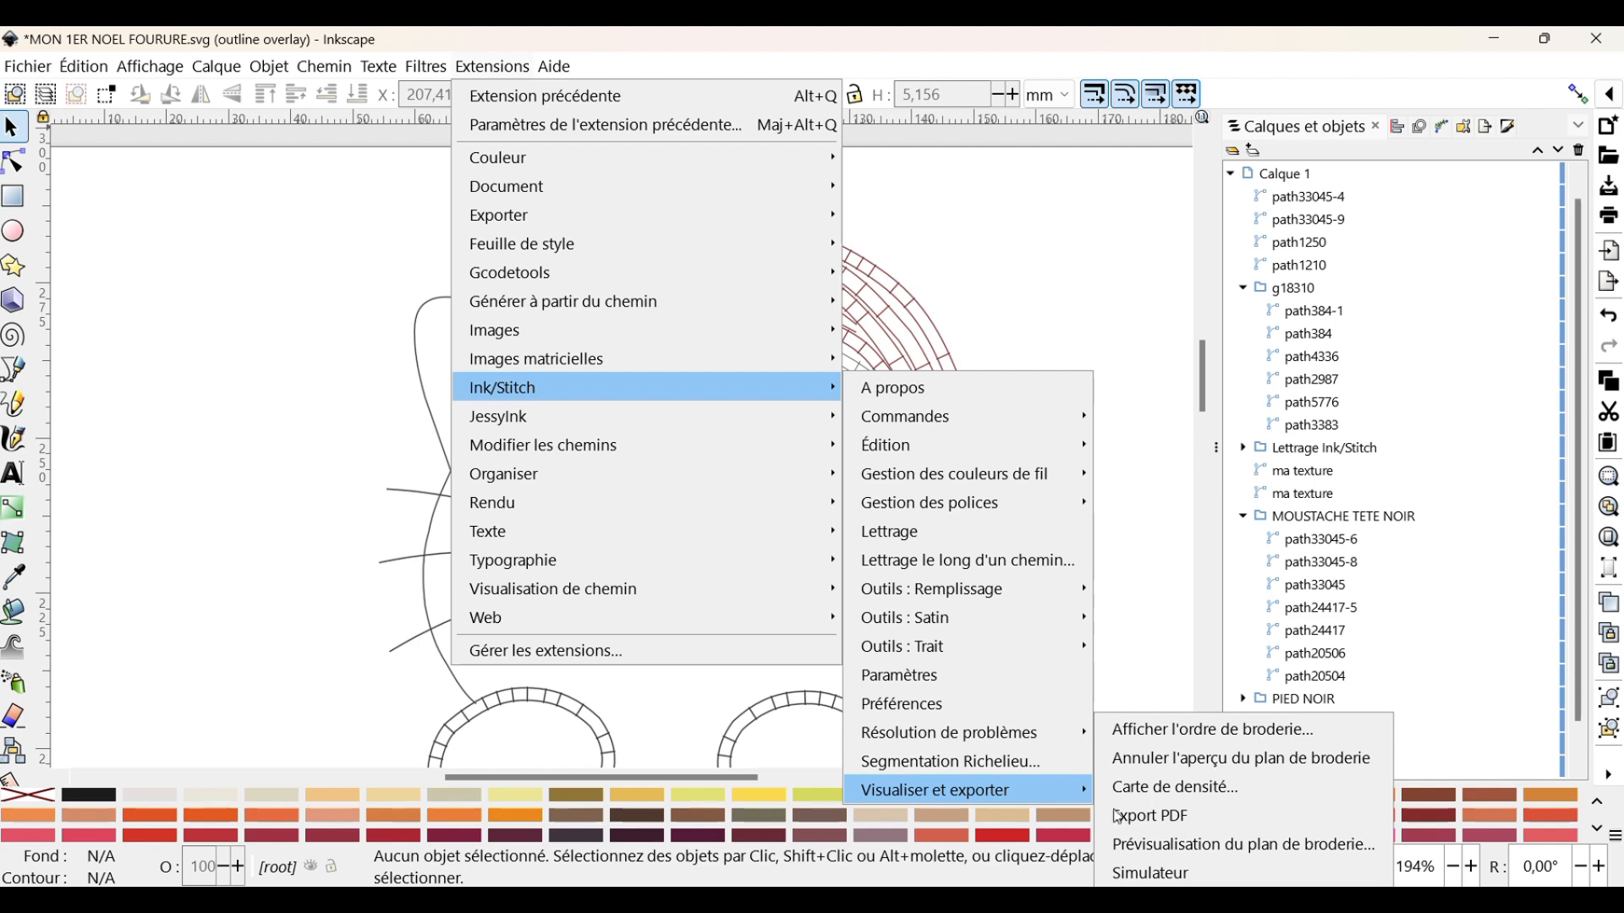
left_click(1141, 818)
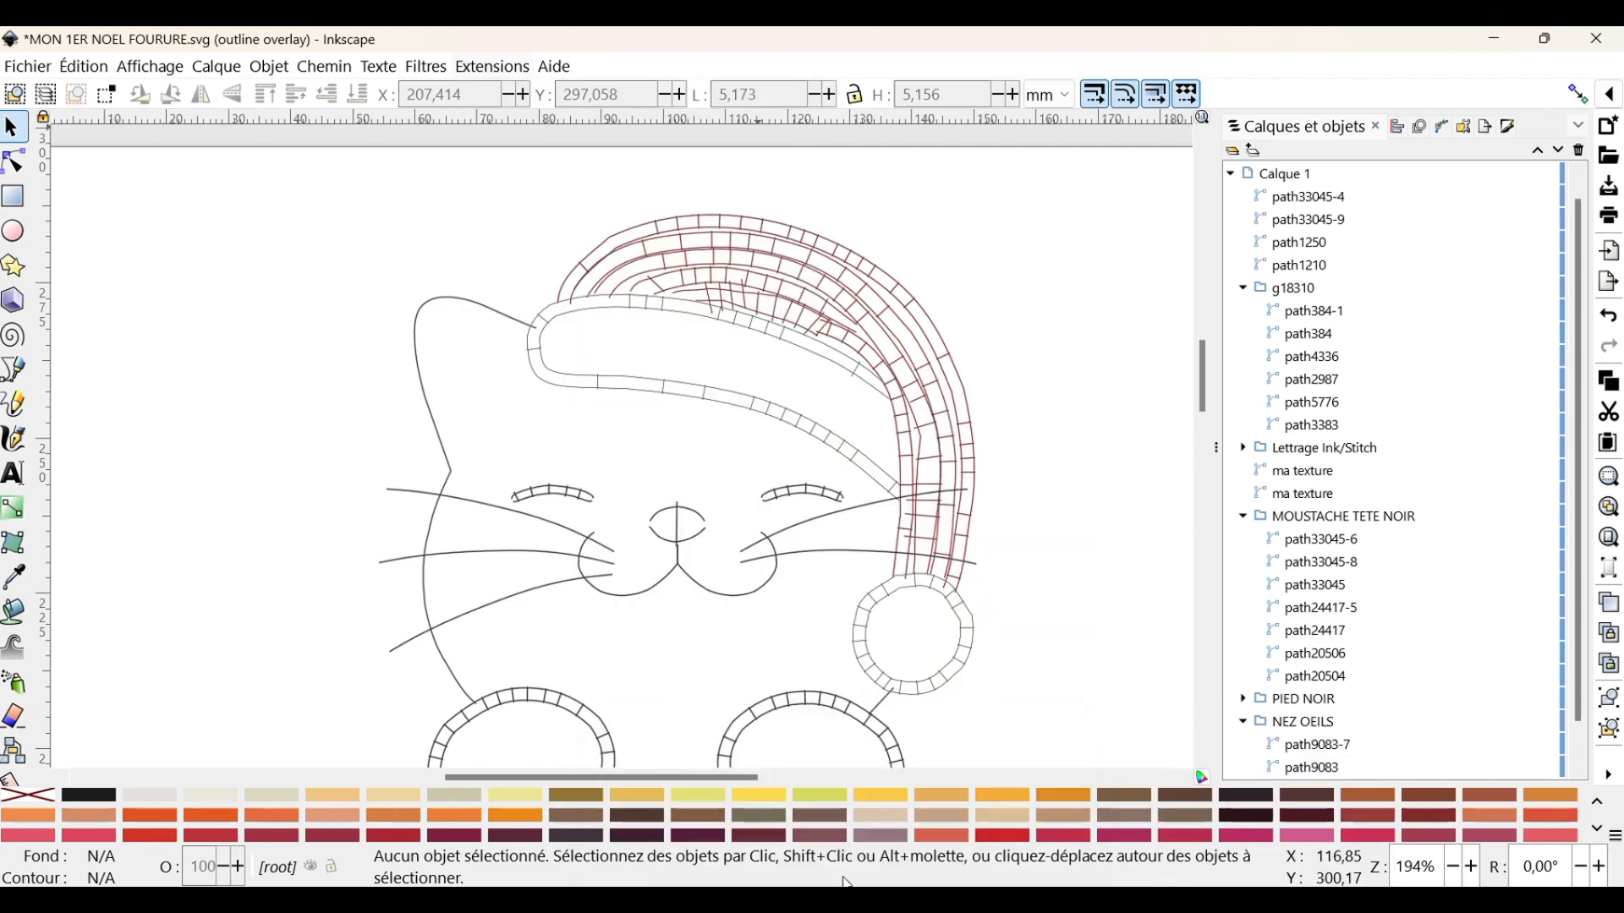
left_click(955, 761)
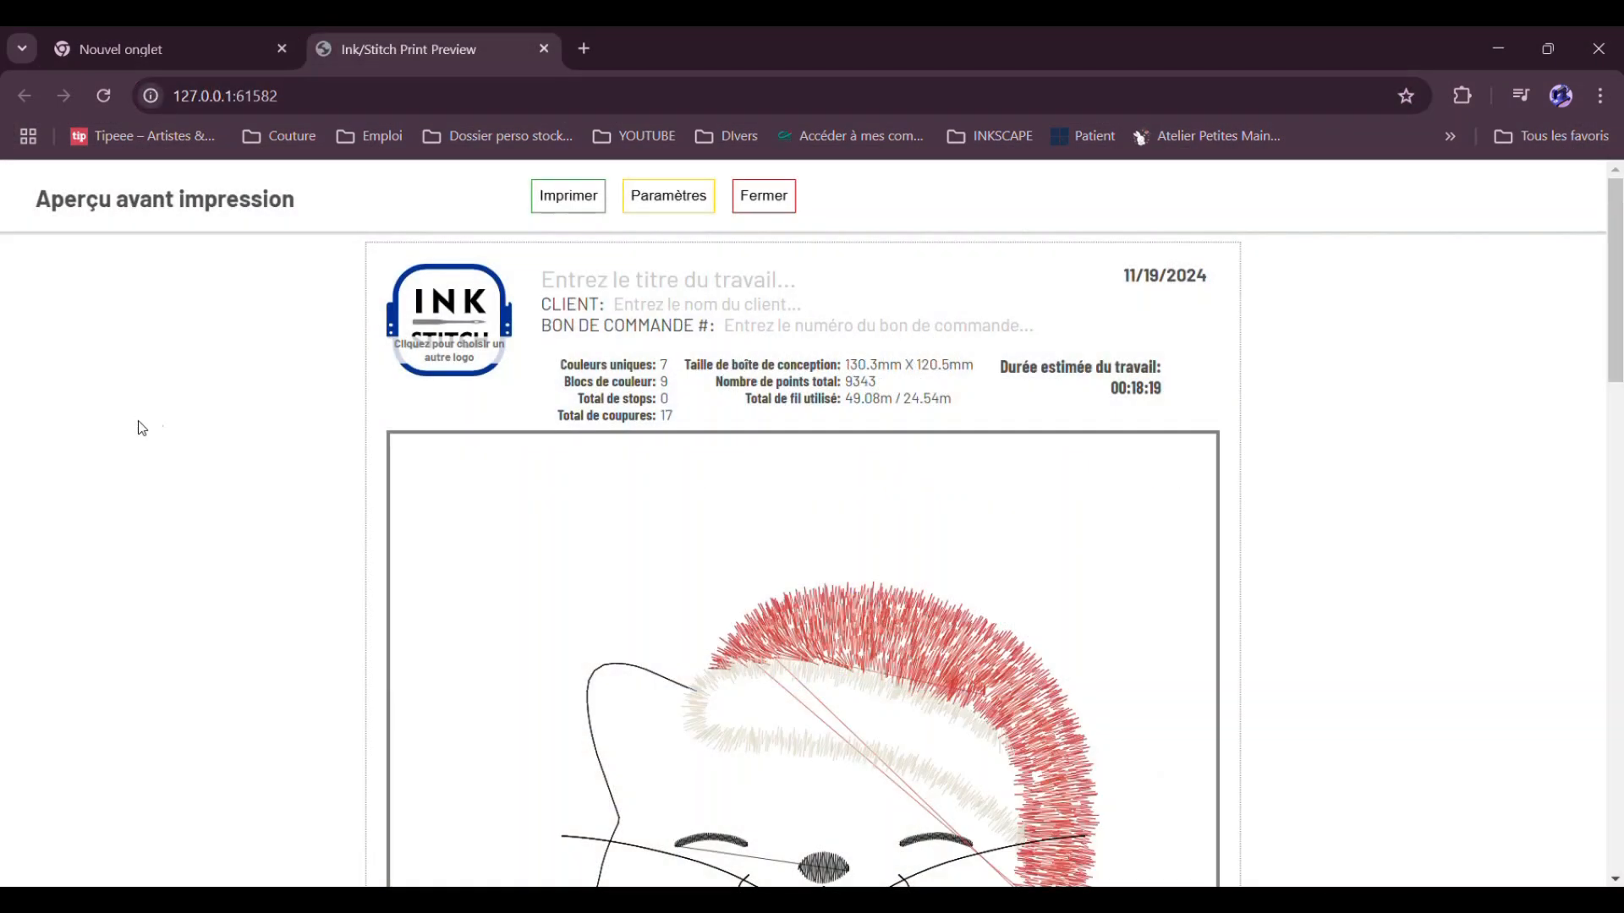
Examine the stitched cat in the print preview, enlarging the hat to check its red fur stitching and the brim.
scroll(998, 540, "down", 3)
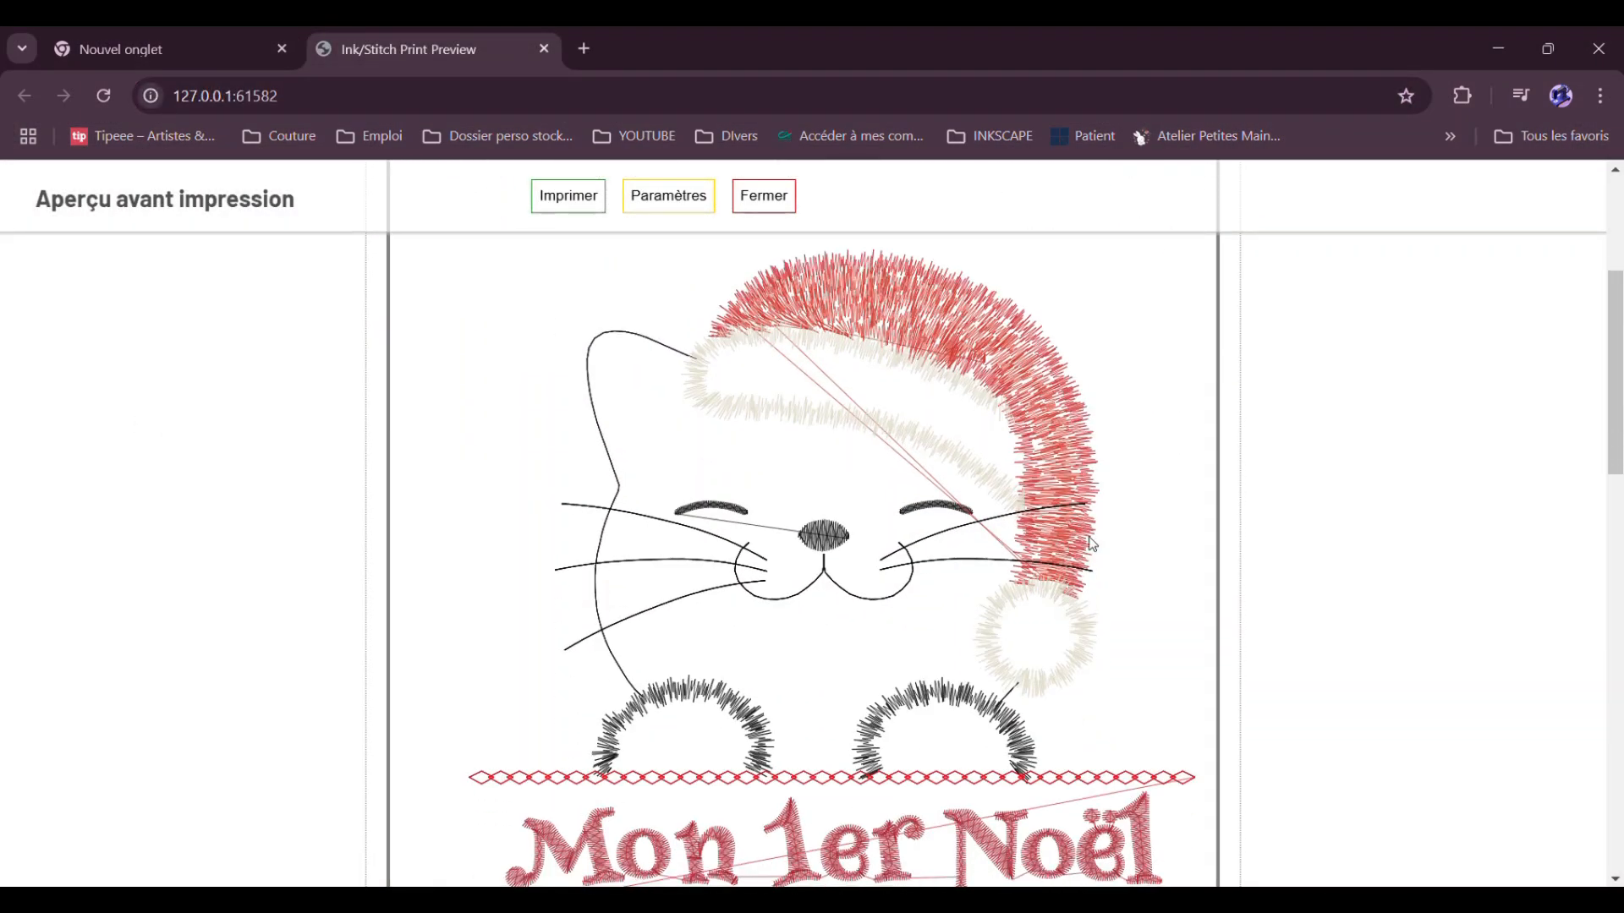
scroll(1048, 541, "down", 2)
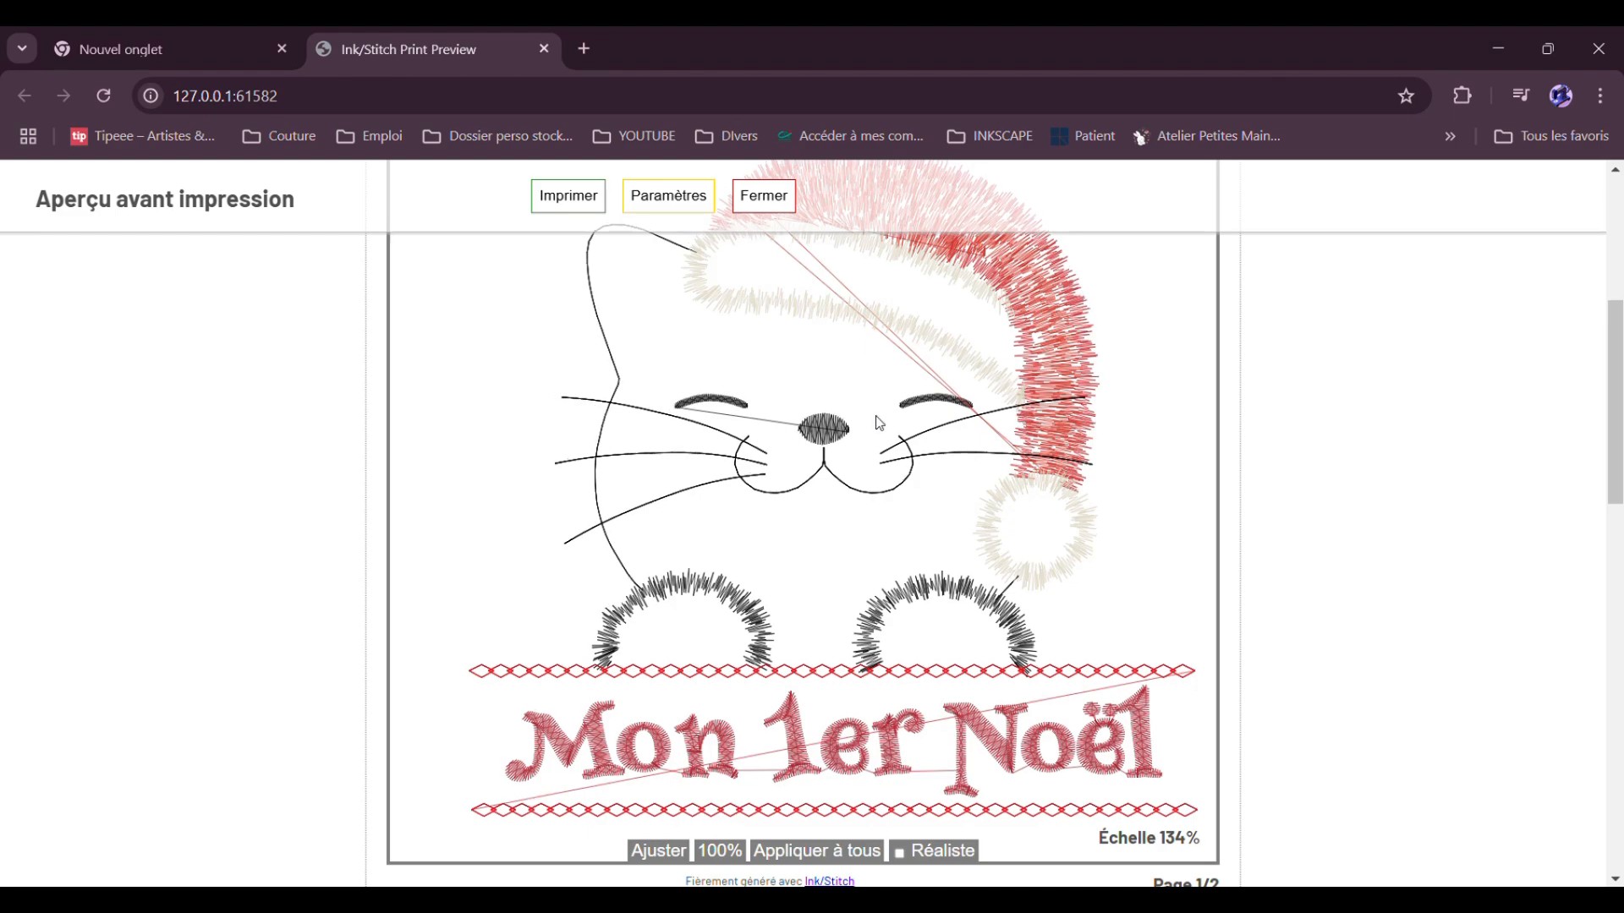
scroll(876, 420, "up", 1)
scroll(919, 476, "up", 1)
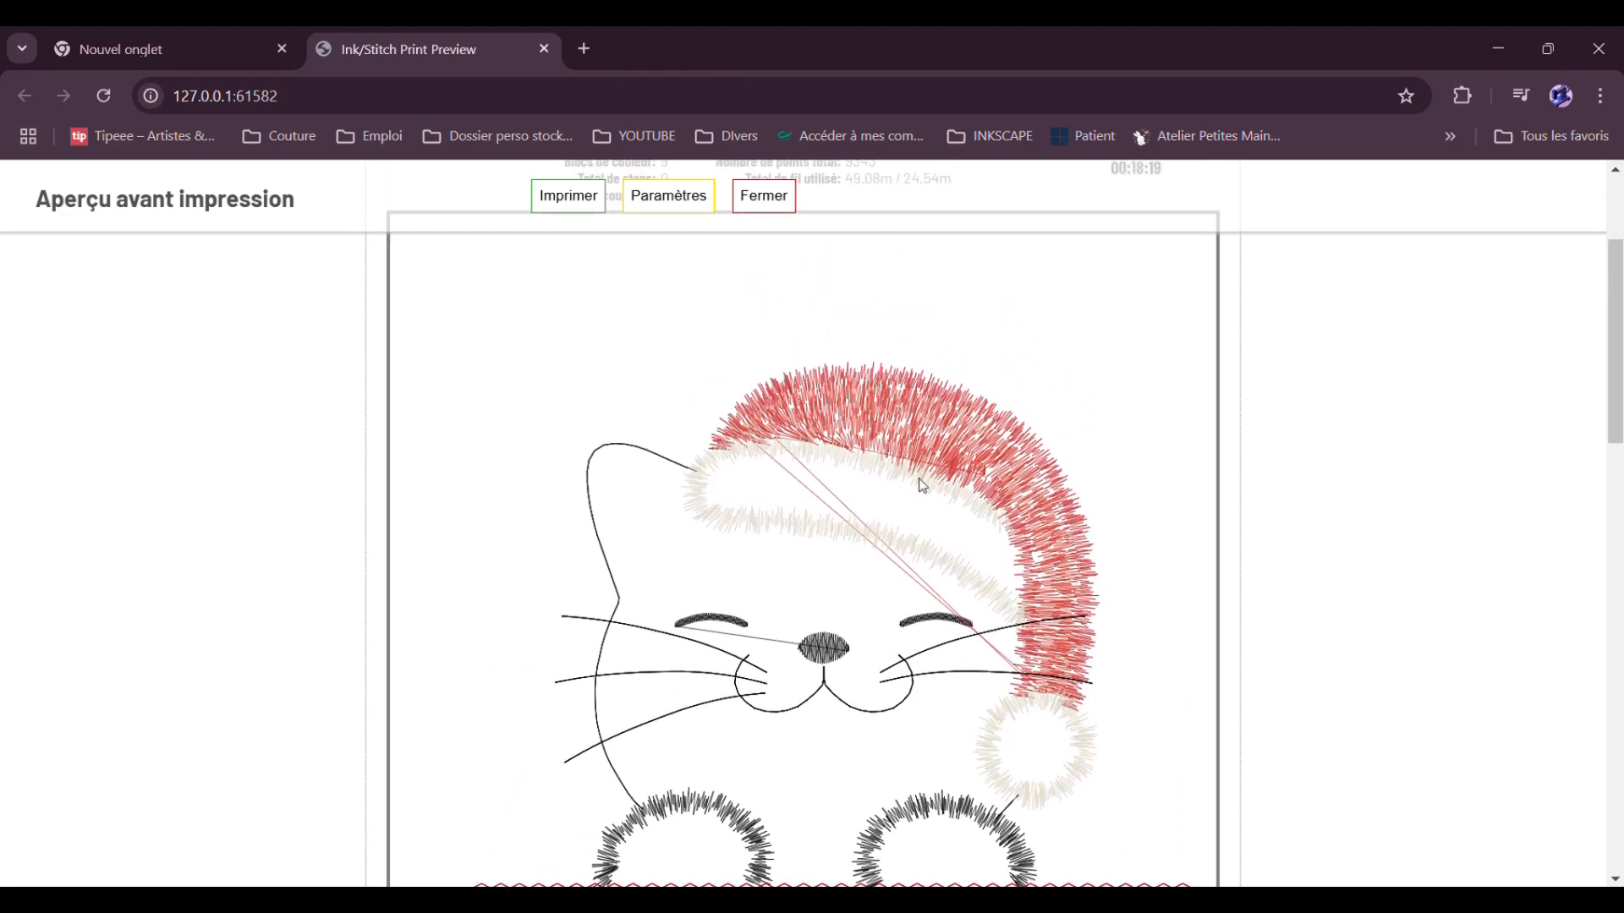
scroll(856, 504, "up", 3)
scroll(856, 505, "up", 2)
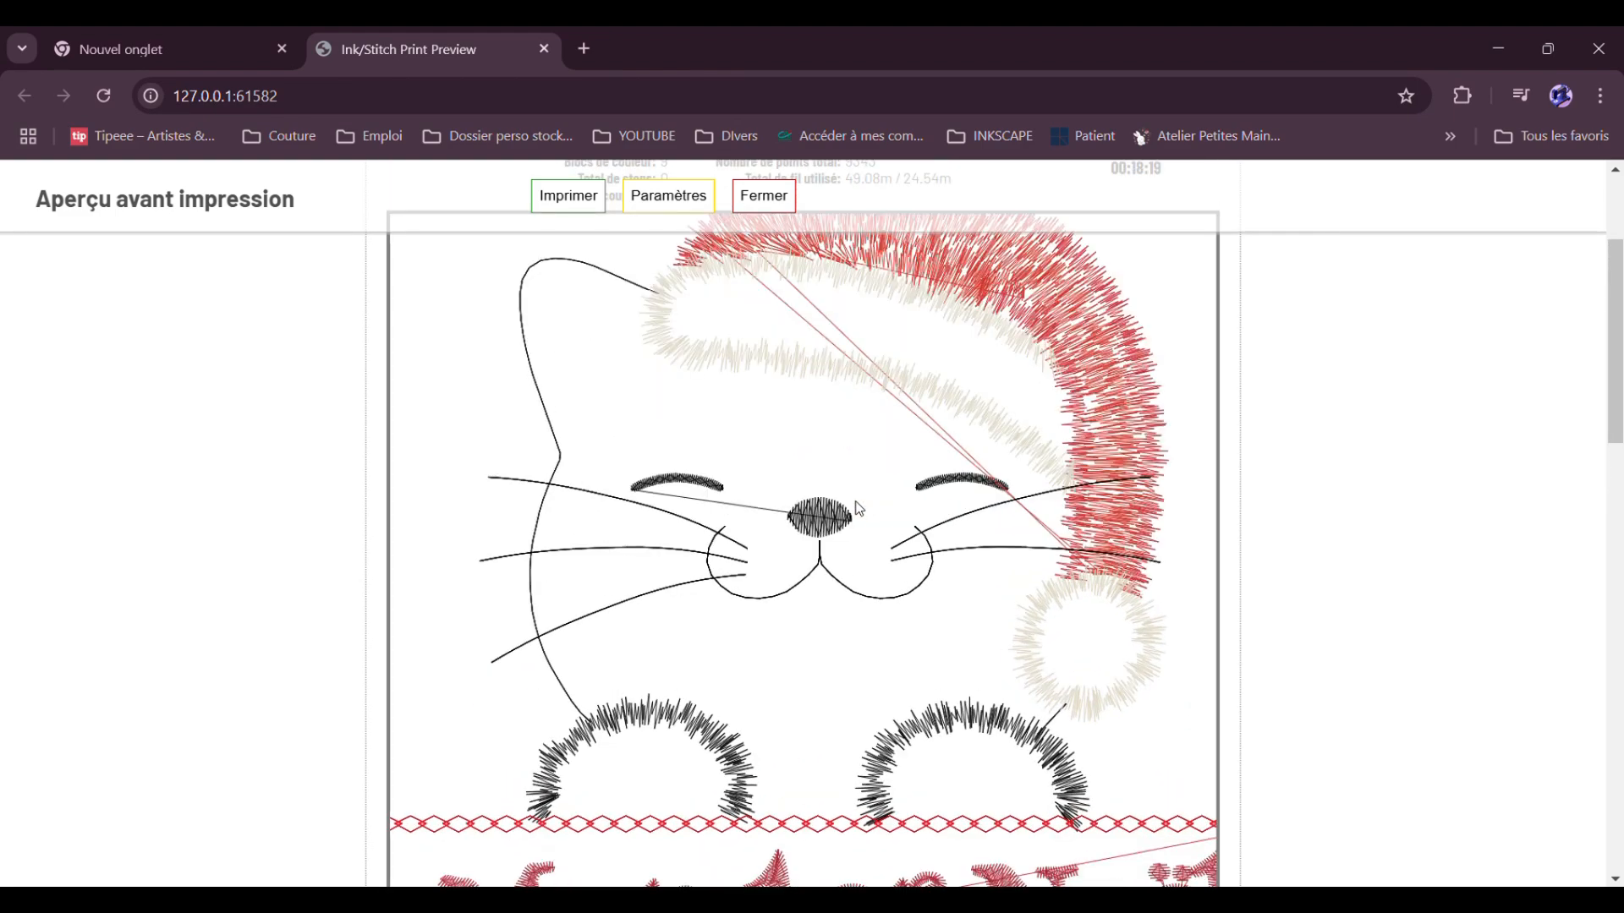
scroll(909, 414, "up", 3)
mouse_move(918, 412)
left_mouse_down()
mouse_move(804, 856)
mouse_move(936, 575)
mouse_move(828, 666)
left_mouse_up()
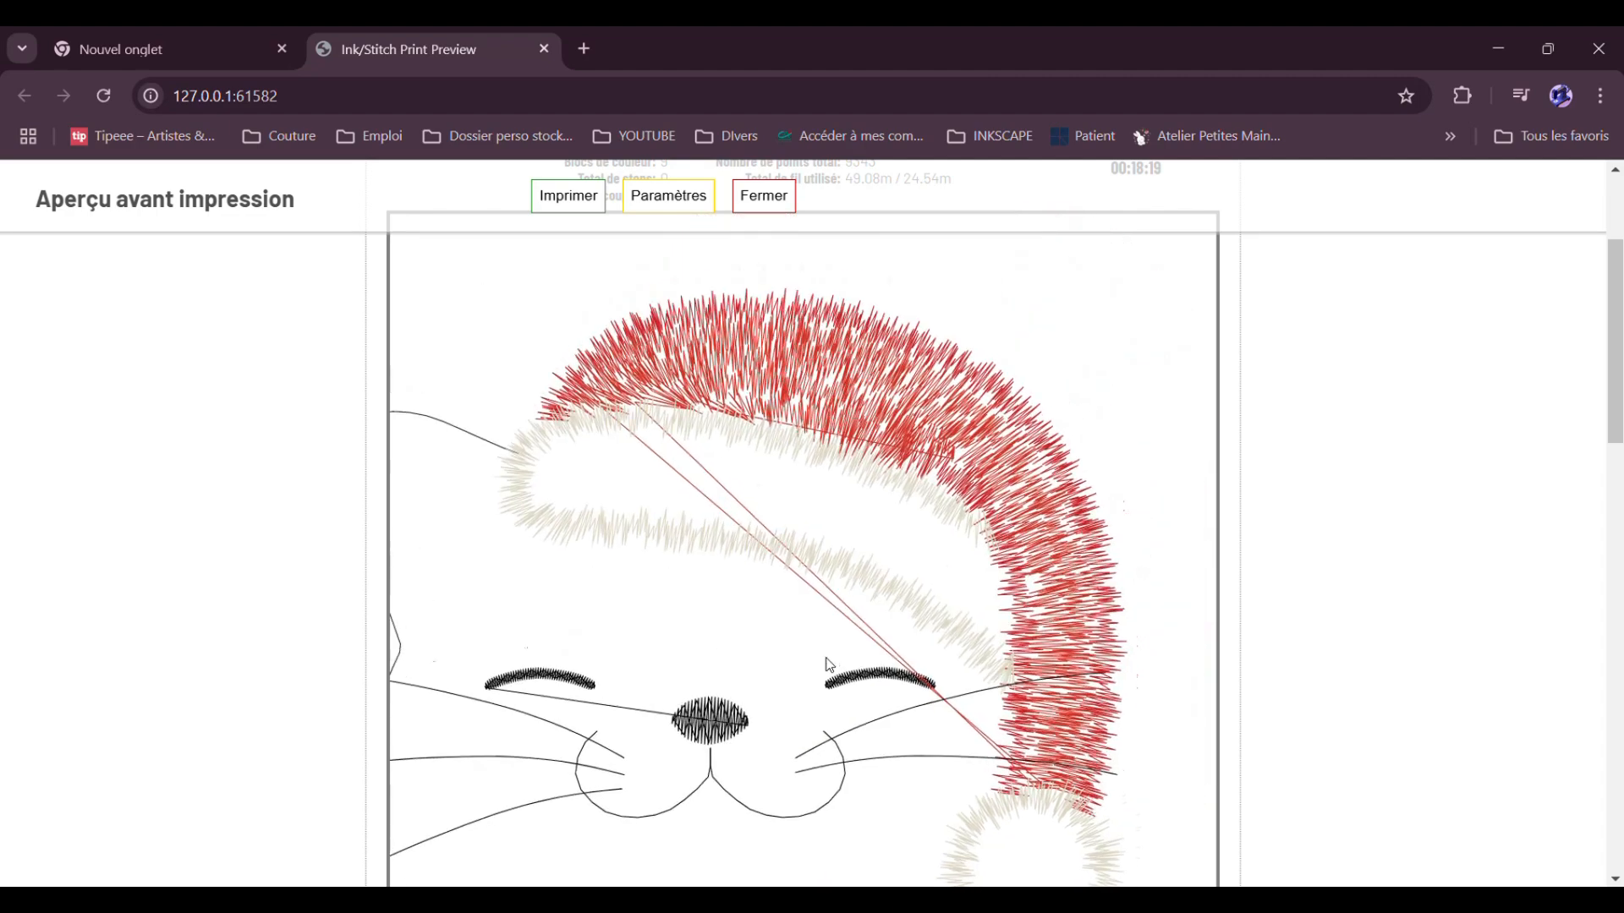
scroll(1362, 533, "down", 2)
scroll(1263, 526, "up", 2)
scroll(1236, 553, "down", 5)
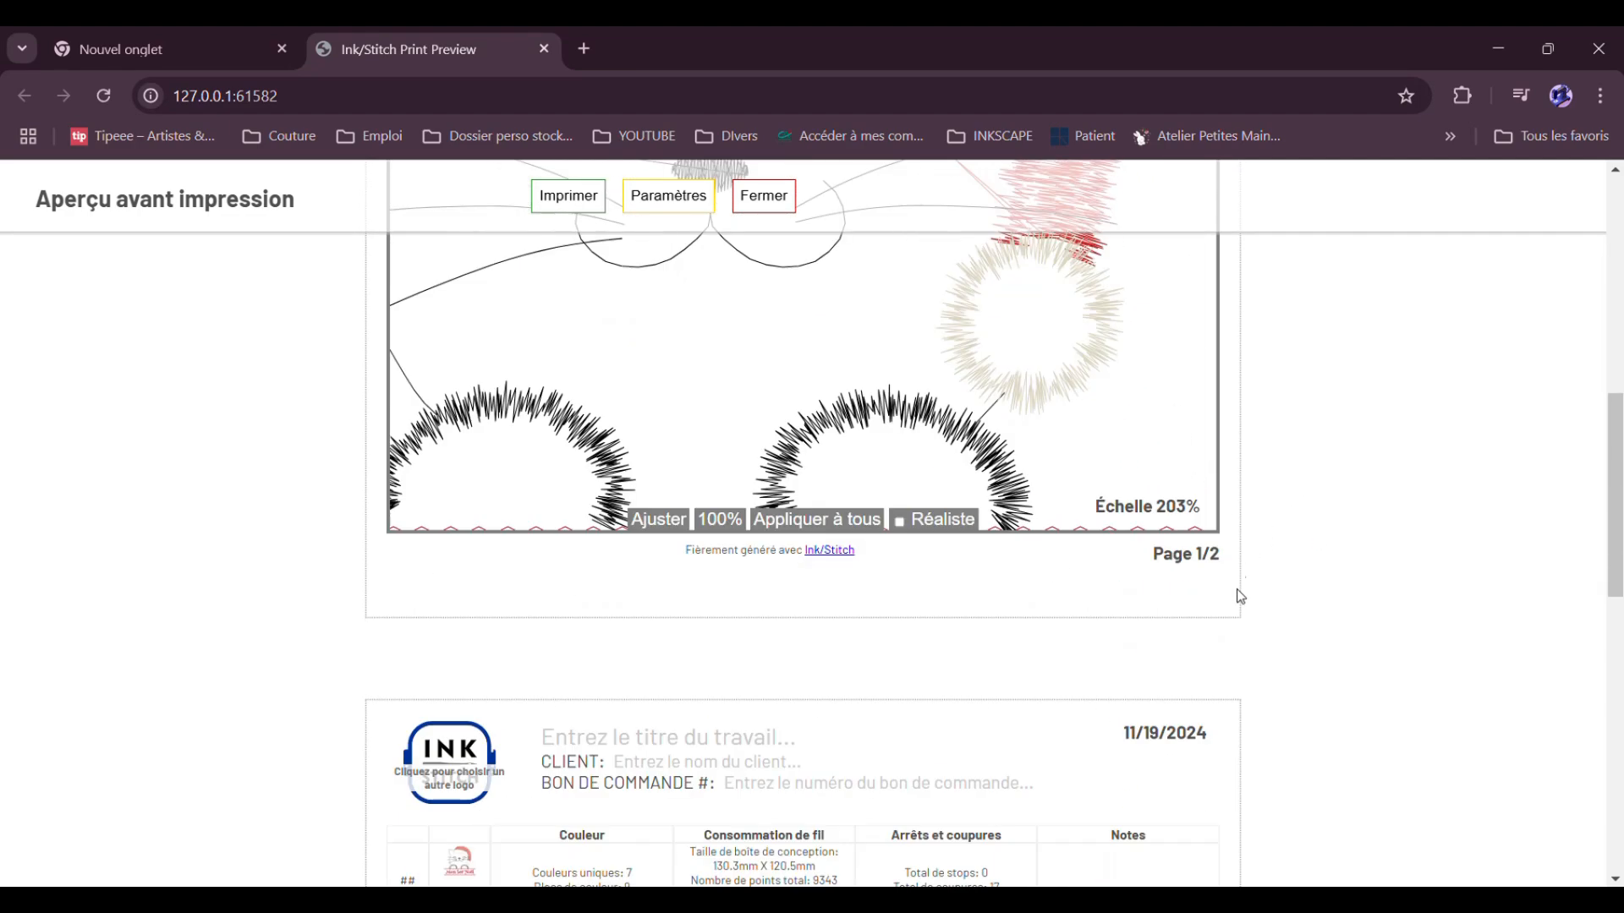
Turn on realistic rendering in the print preview and reposition the drawing to inspect the hat's fur effect.
left_click(901, 520)
scroll(1030, 588, "up", 3)
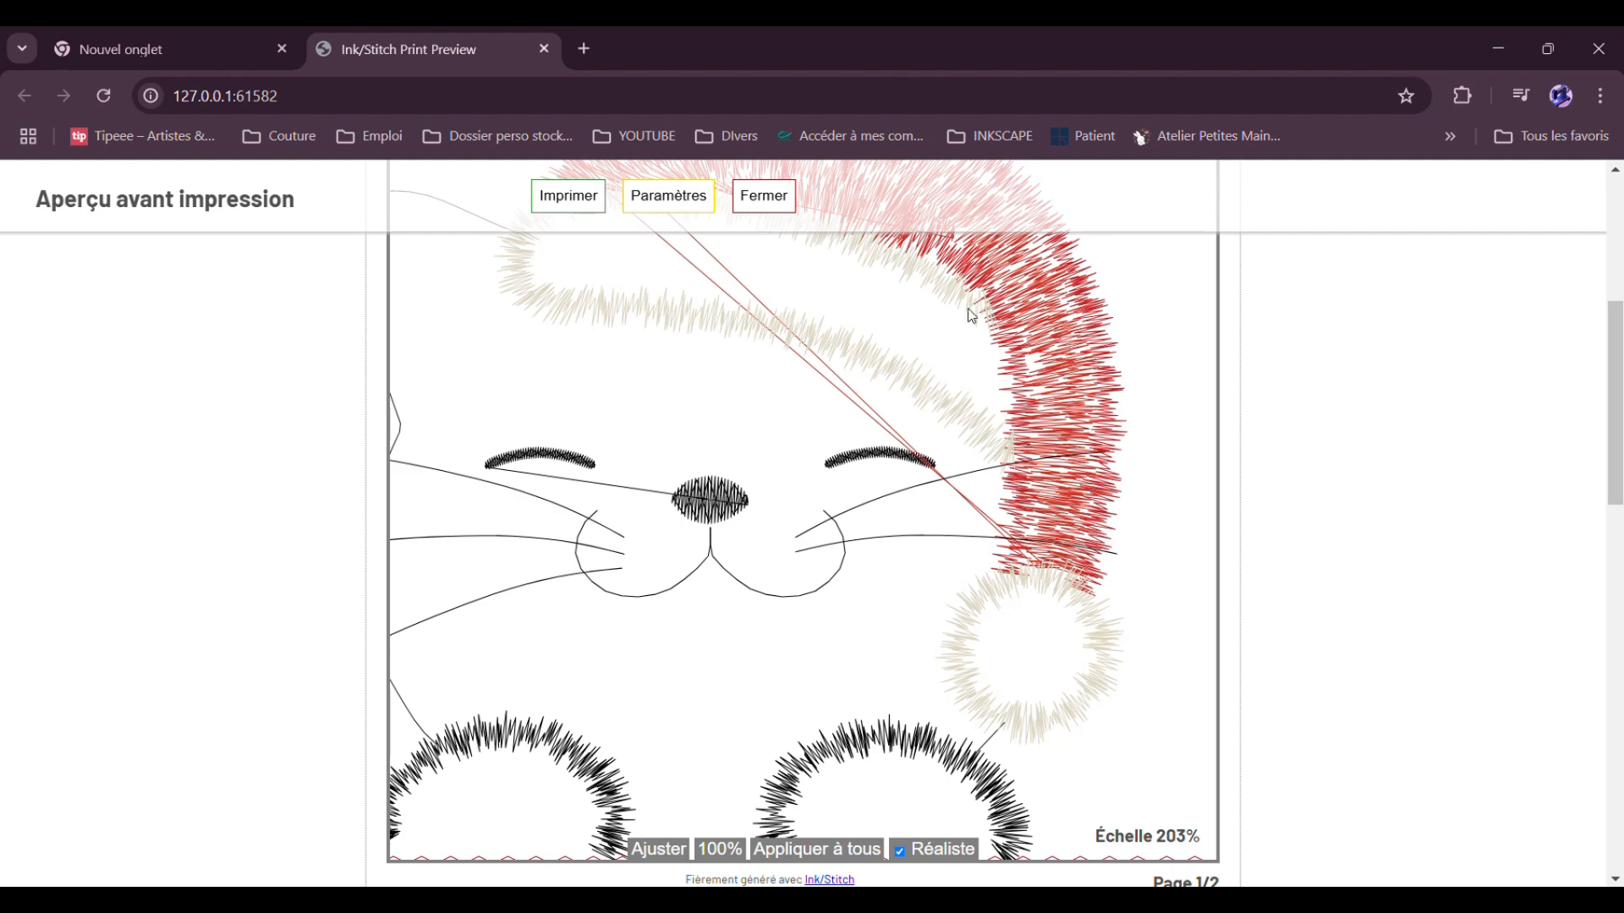
scroll(971, 315, "up", 5)
mouse_move(889, 674)
left_mouse_down()
mouse_move(846, 633)
mouse_move(849, 536)
mouse_move(848, 584)
left_mouse_up()
scroll(1061, 584, "down", 2)
left_click_drag(798, 692, 873, 681)
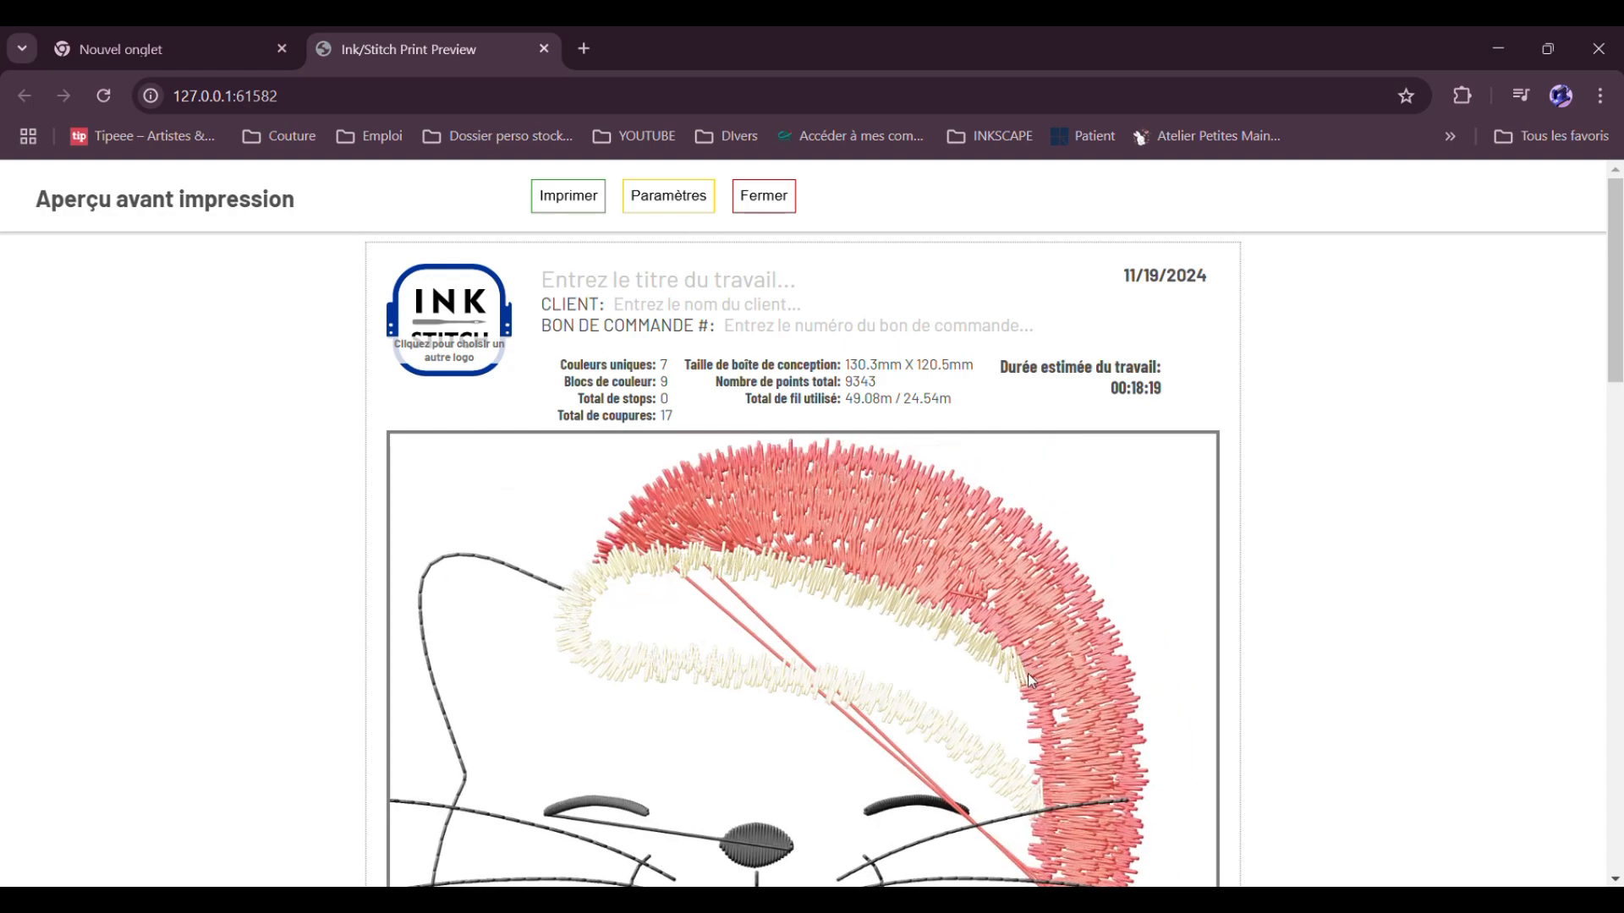
Check the realistic rendering of the paws, border, lettering and pompom, then close the print preview.
scroll(1006, 618, "down", 5)
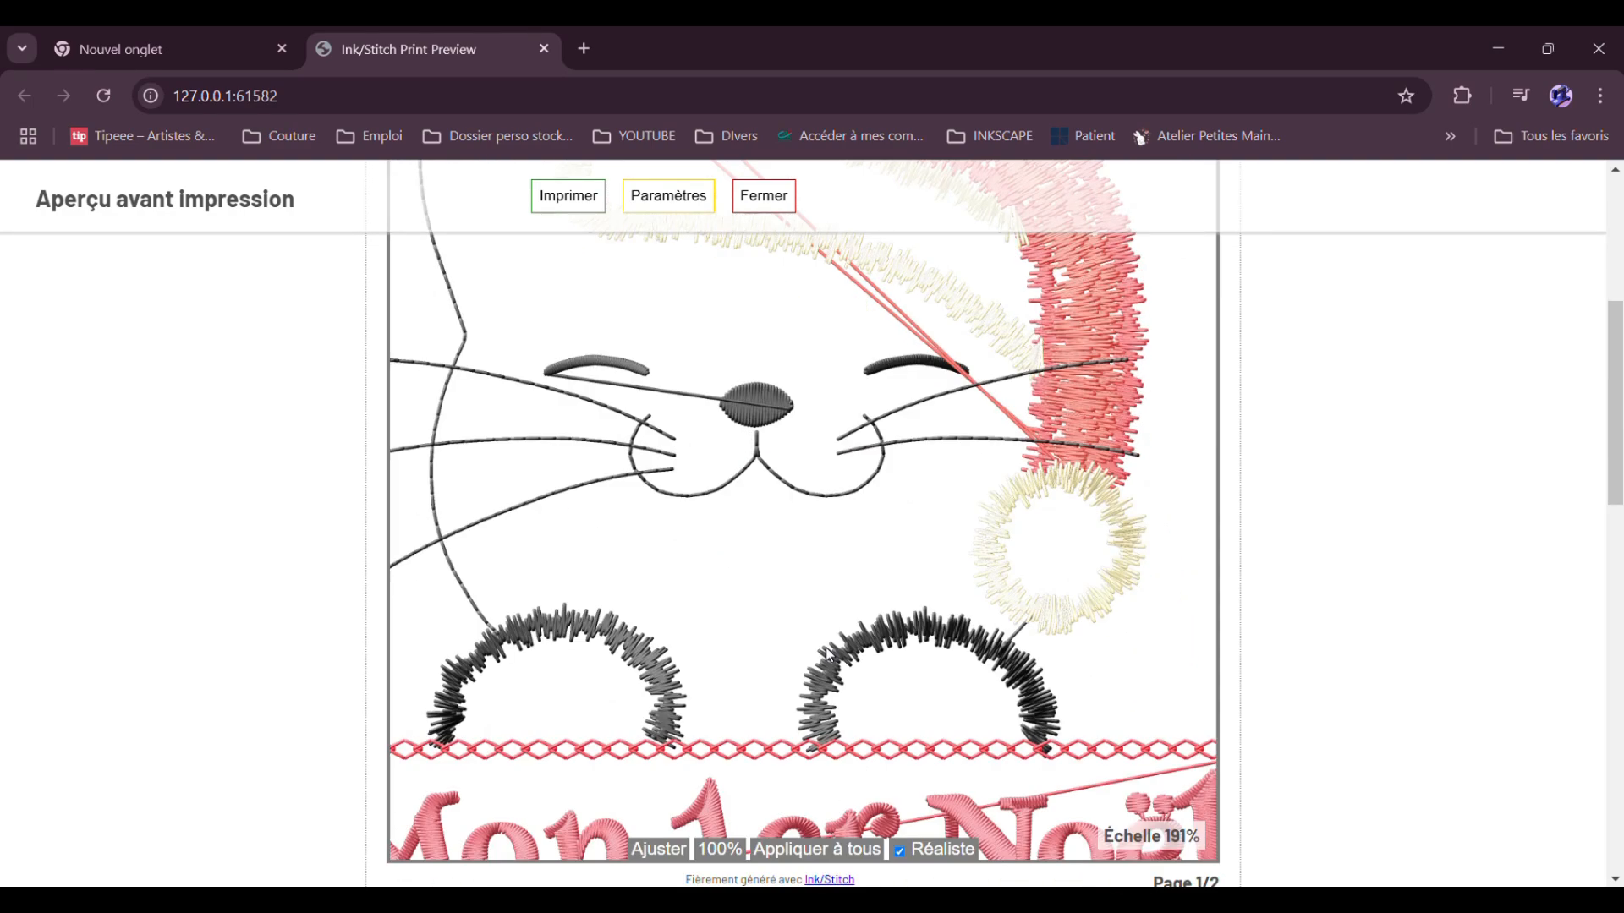
left_click_drag(829, 653, 944, 423)
left_click_drag(945, 724, 783, 704)
left_click_drag(711, 354, 898, 601)
left_click_drag(988, 398, 834, 696)
left_click(785, 210)
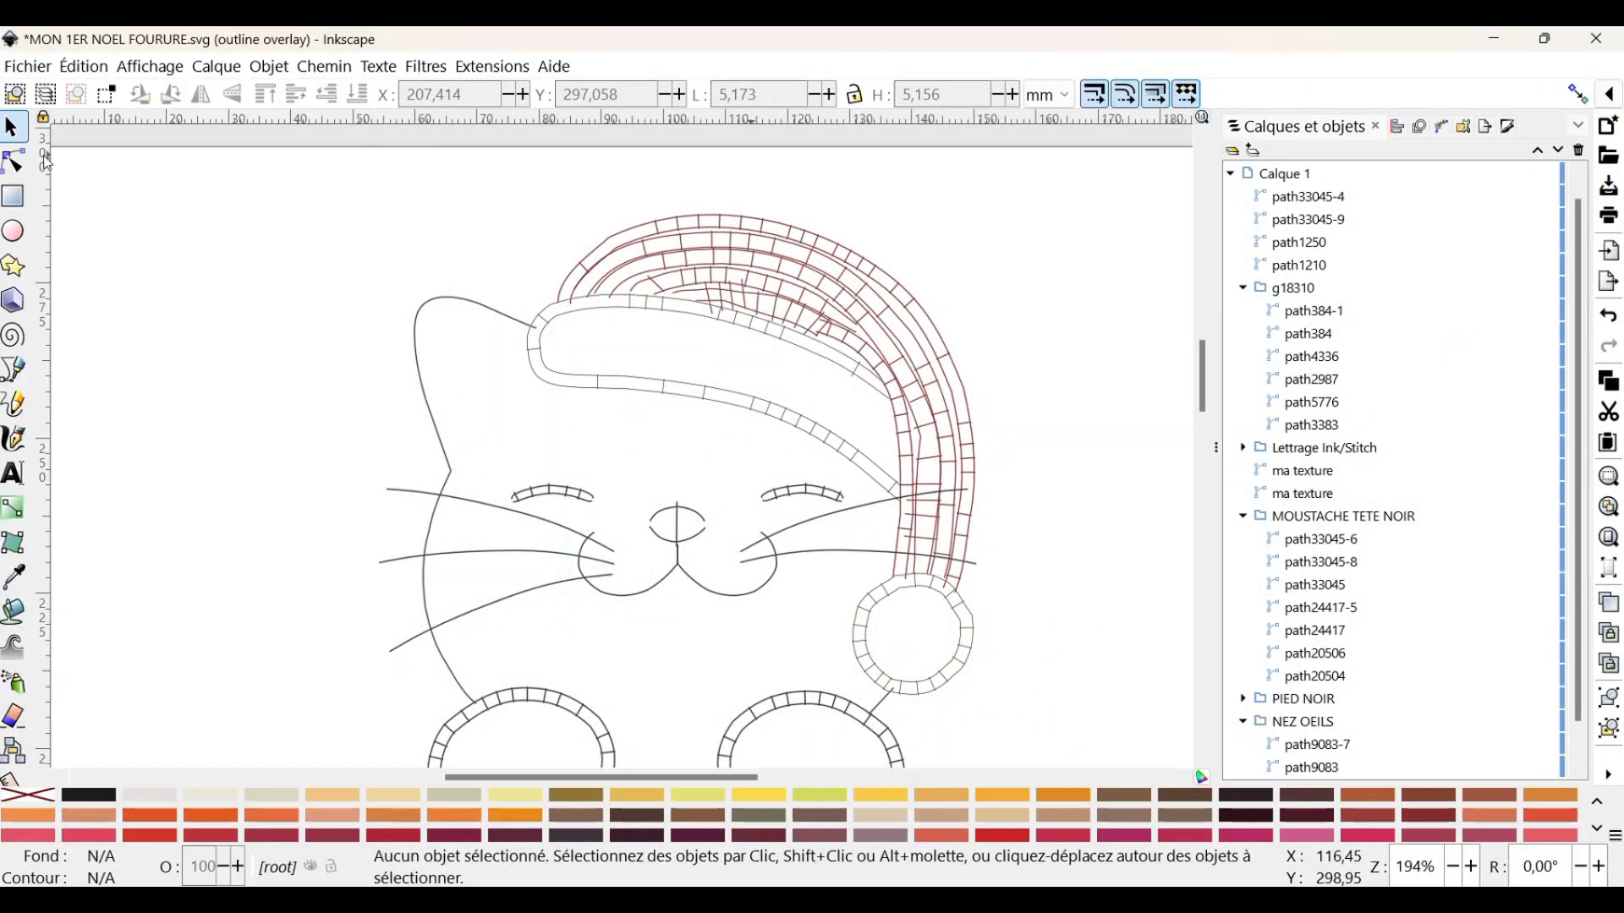
Save the MON 1ER NOEL FOURURE.svg design.
left_click(23, 68)
left_click(121, 245)
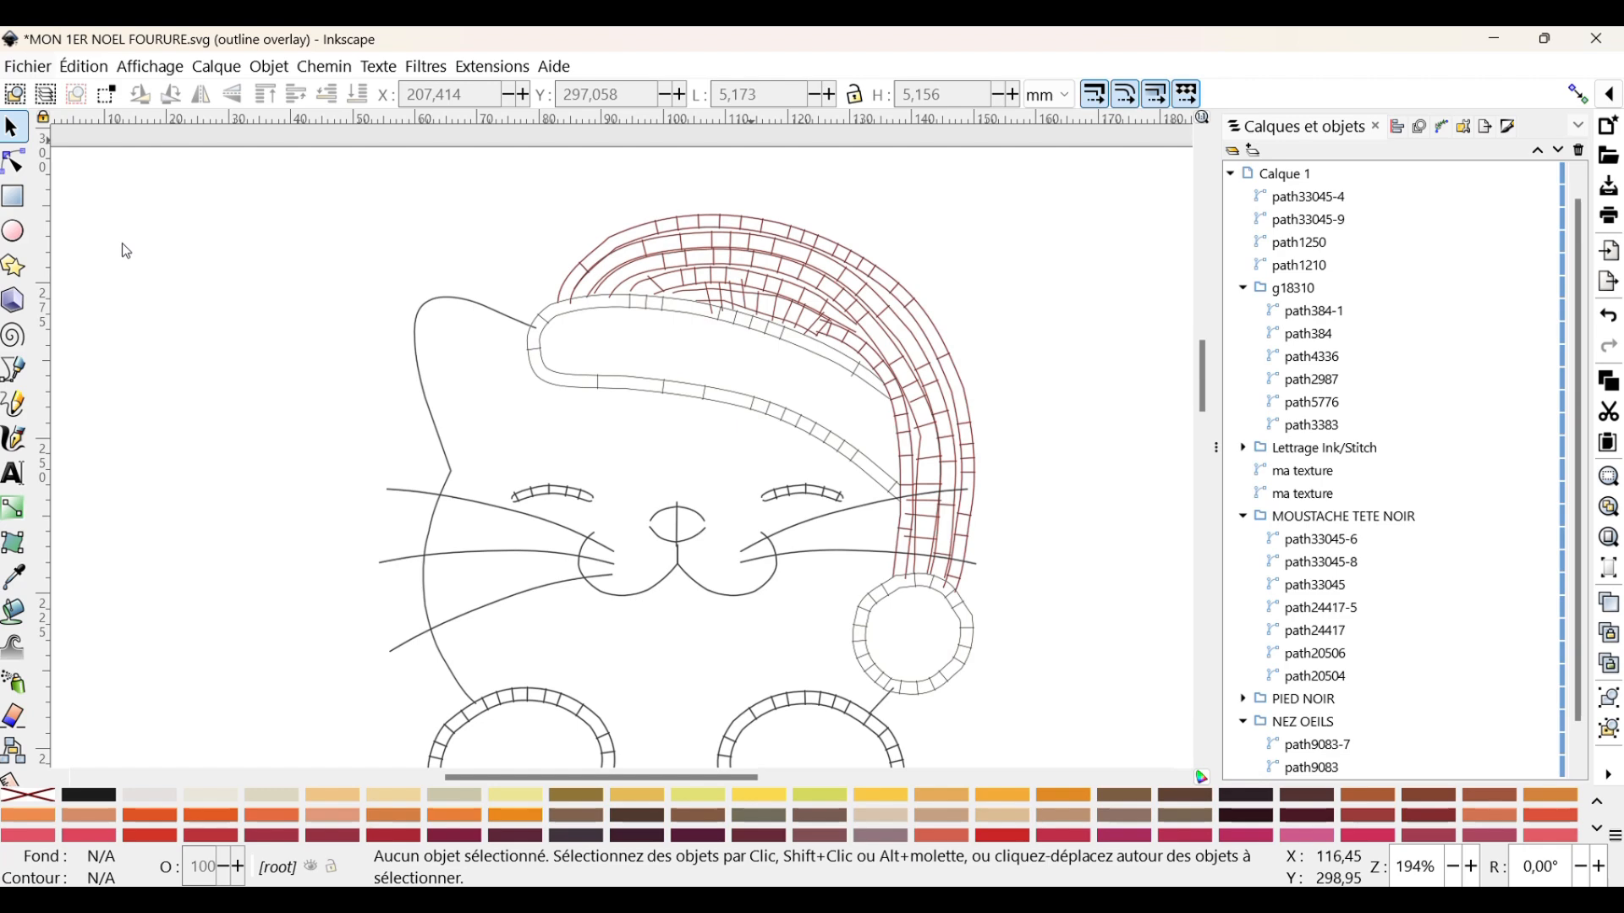
left_click(30, 66)
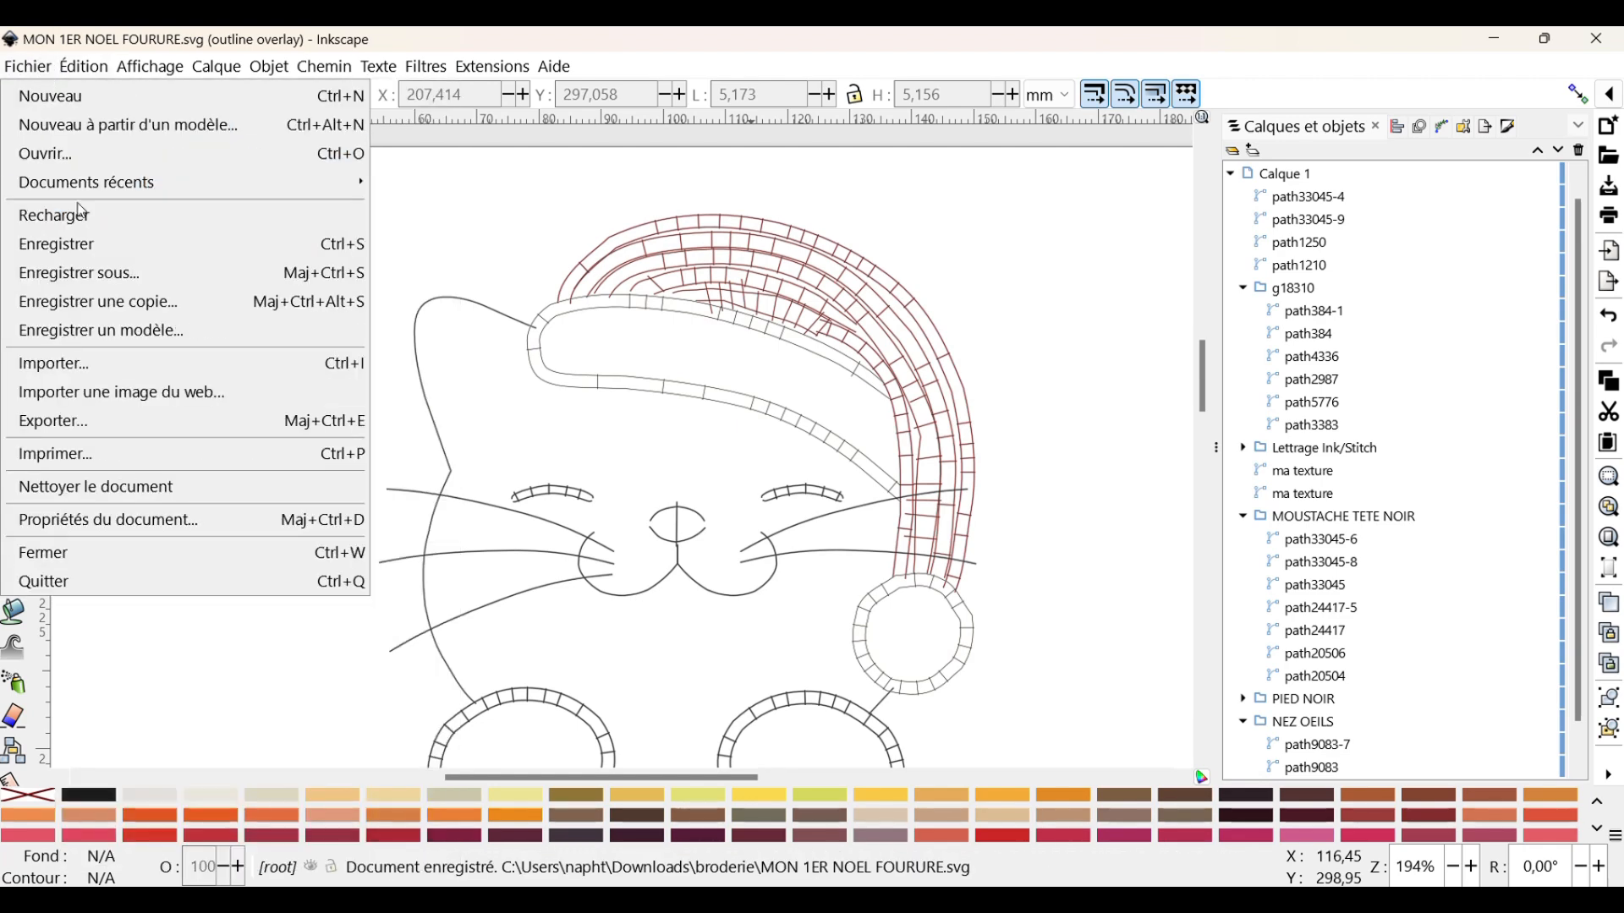
left_click(120, 270)
Extend the lower rung ends of the hat's inner red satin column path5776 outward toward the brim's upper edge.
scroll(871, 354, "up", 3)
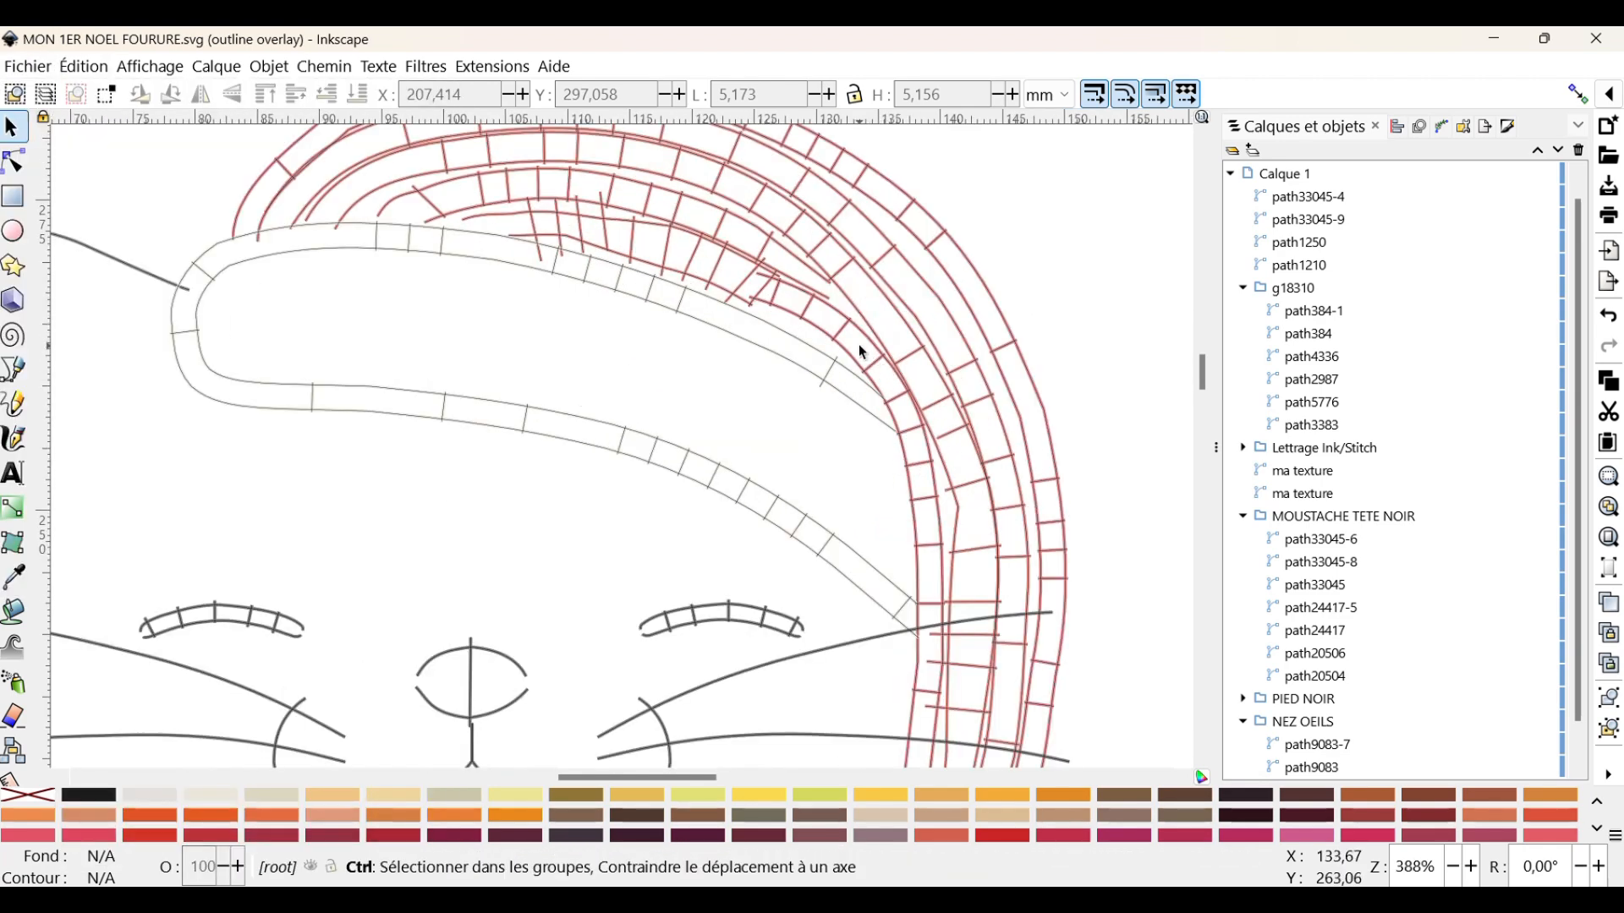
left_click(805, 271)
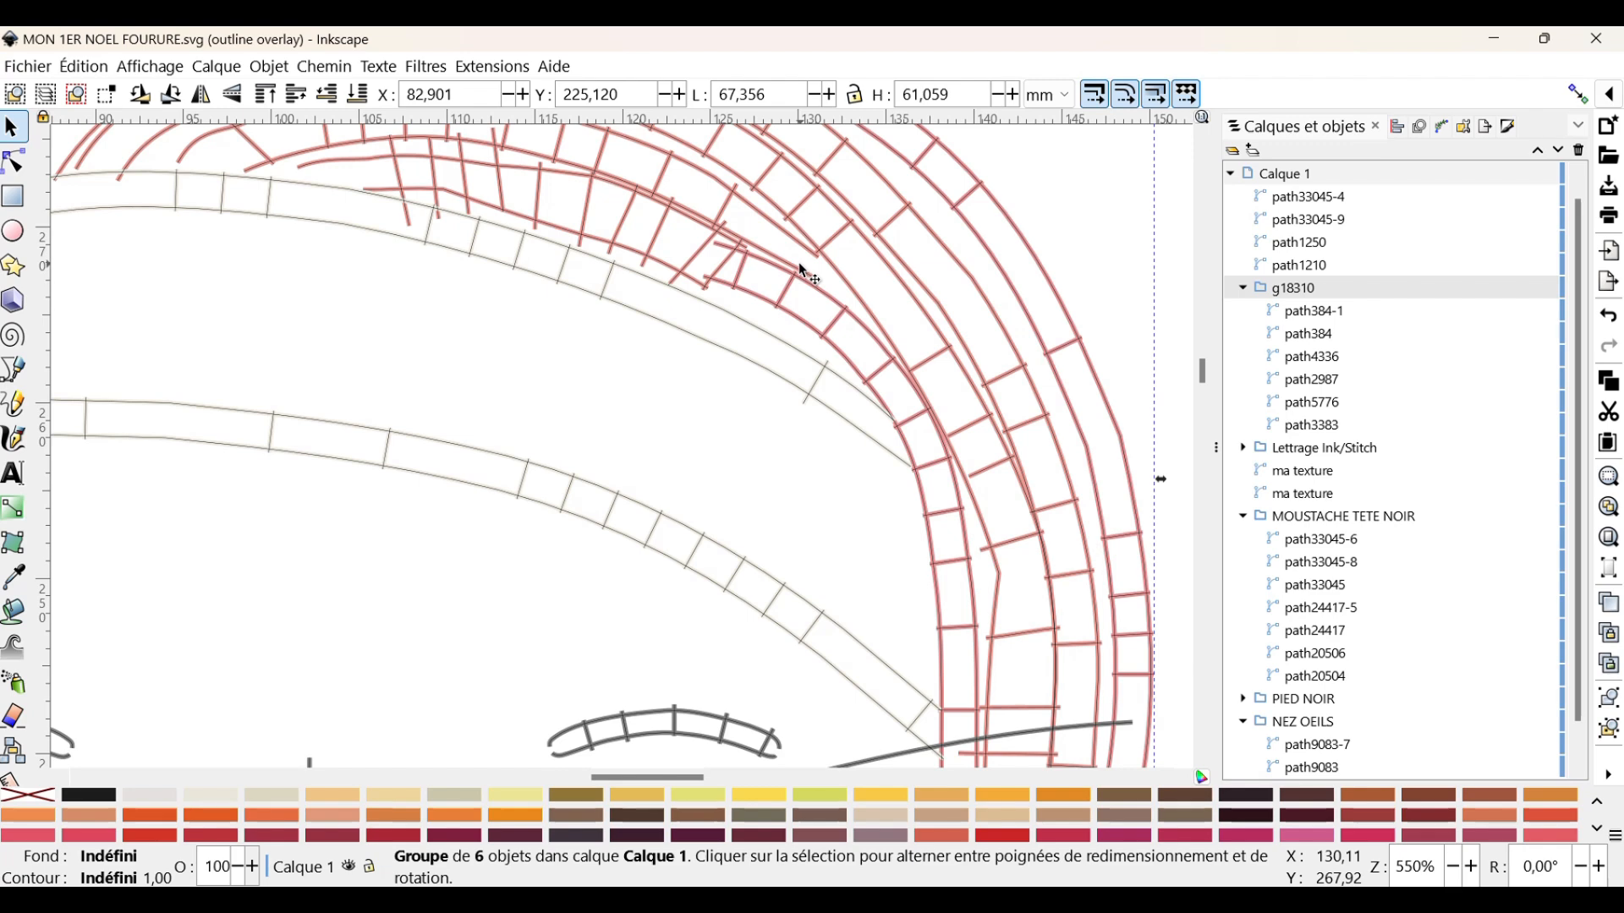
key("n")
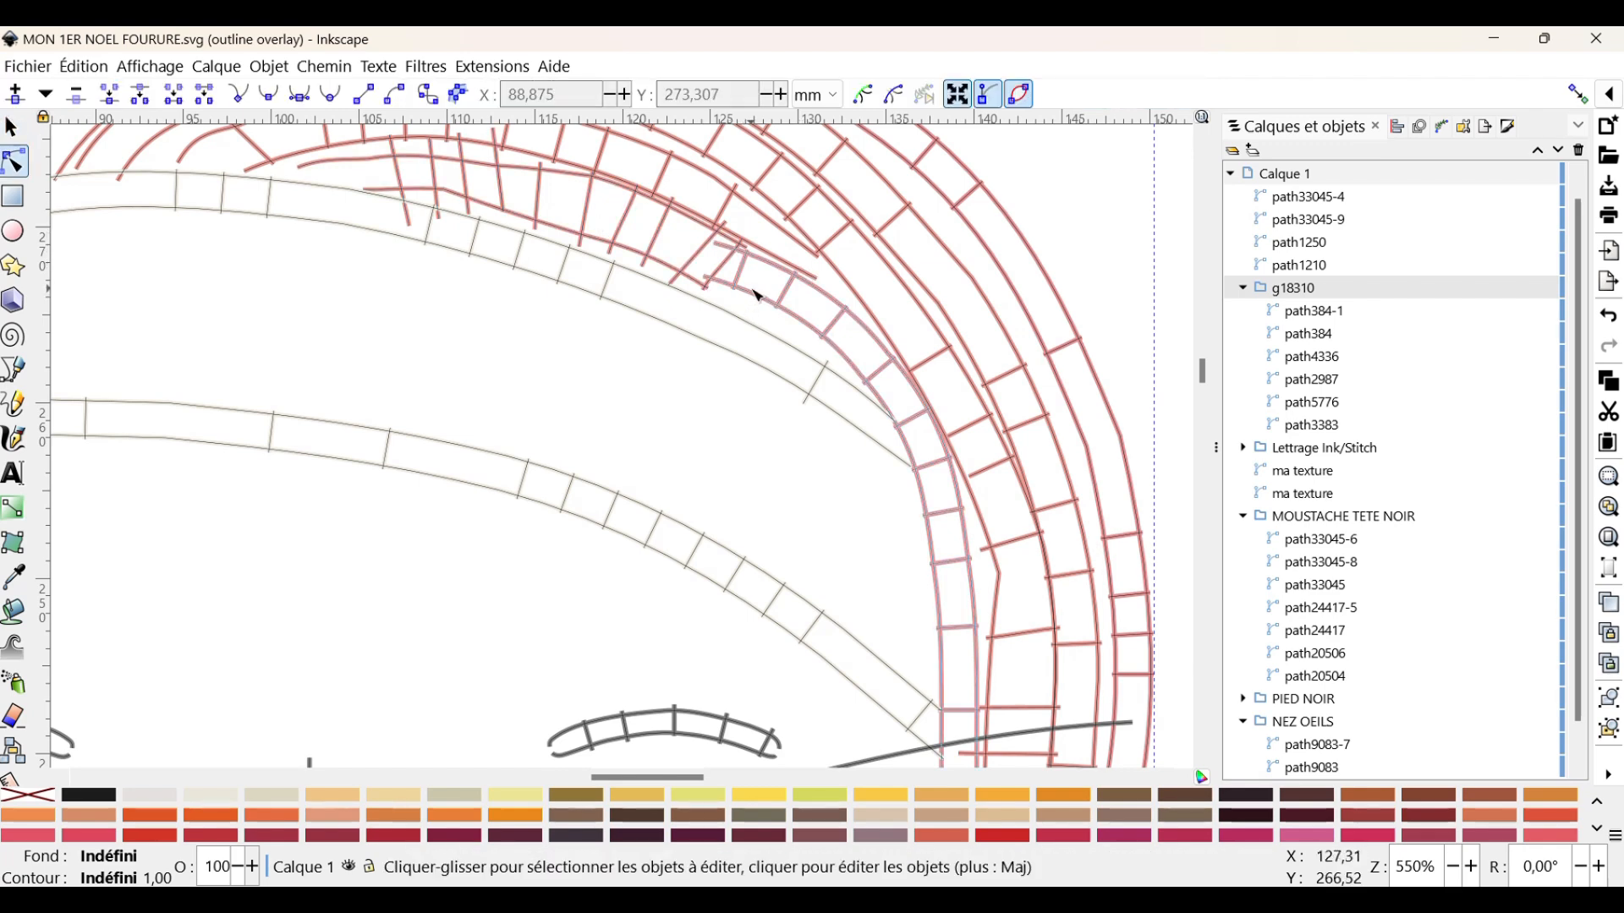
left_click(757, 296)
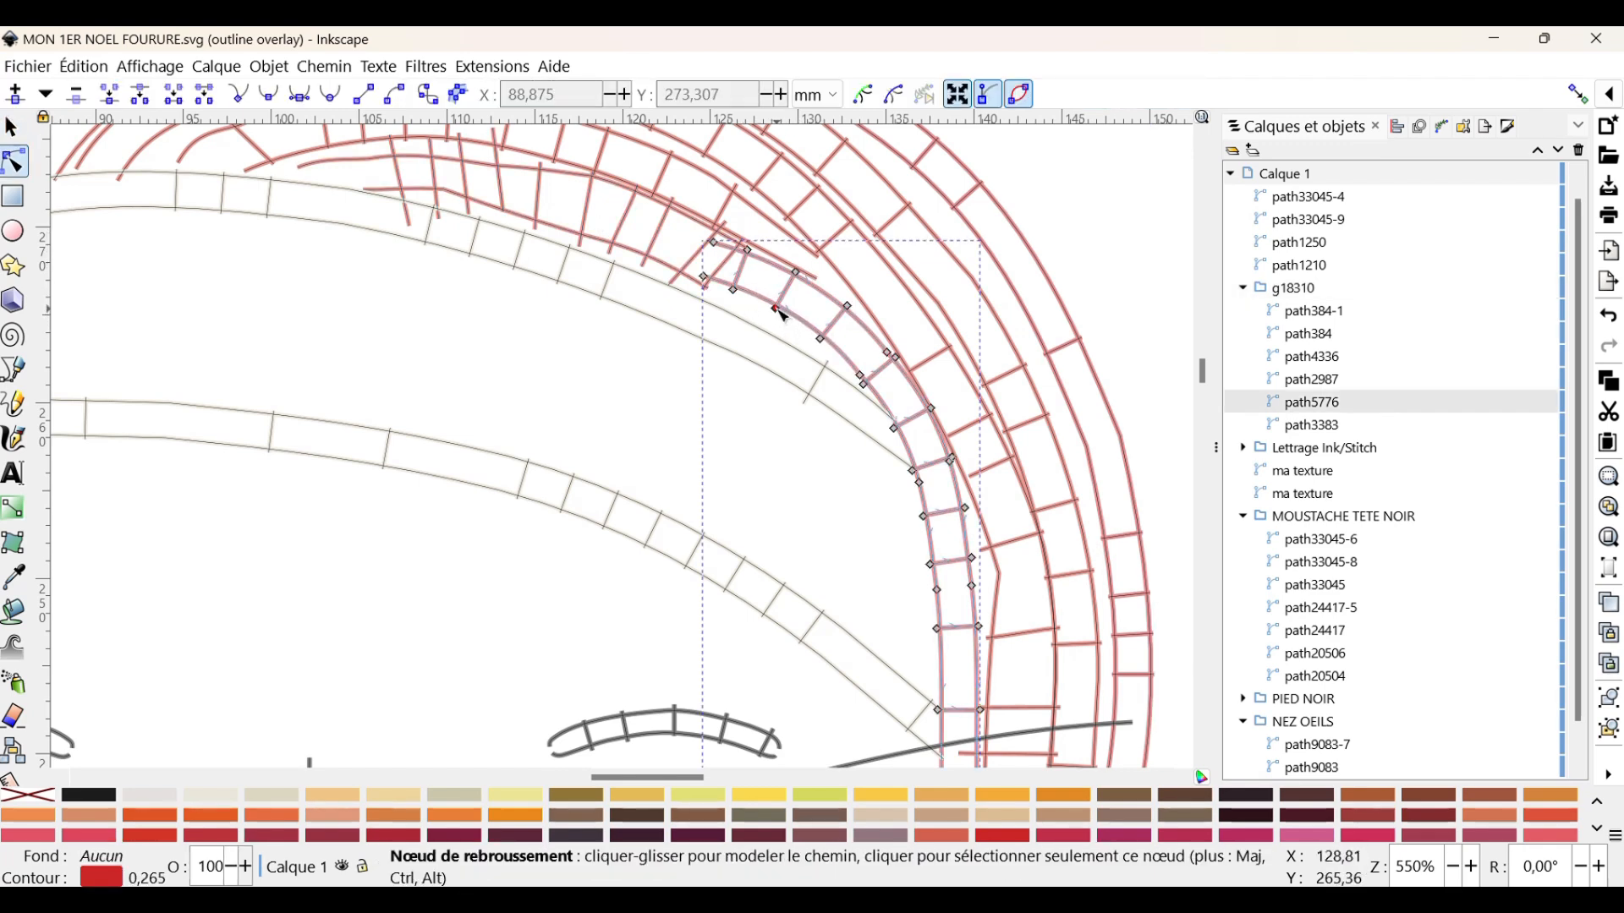
left_click_drag(776, 309, 723, 313)
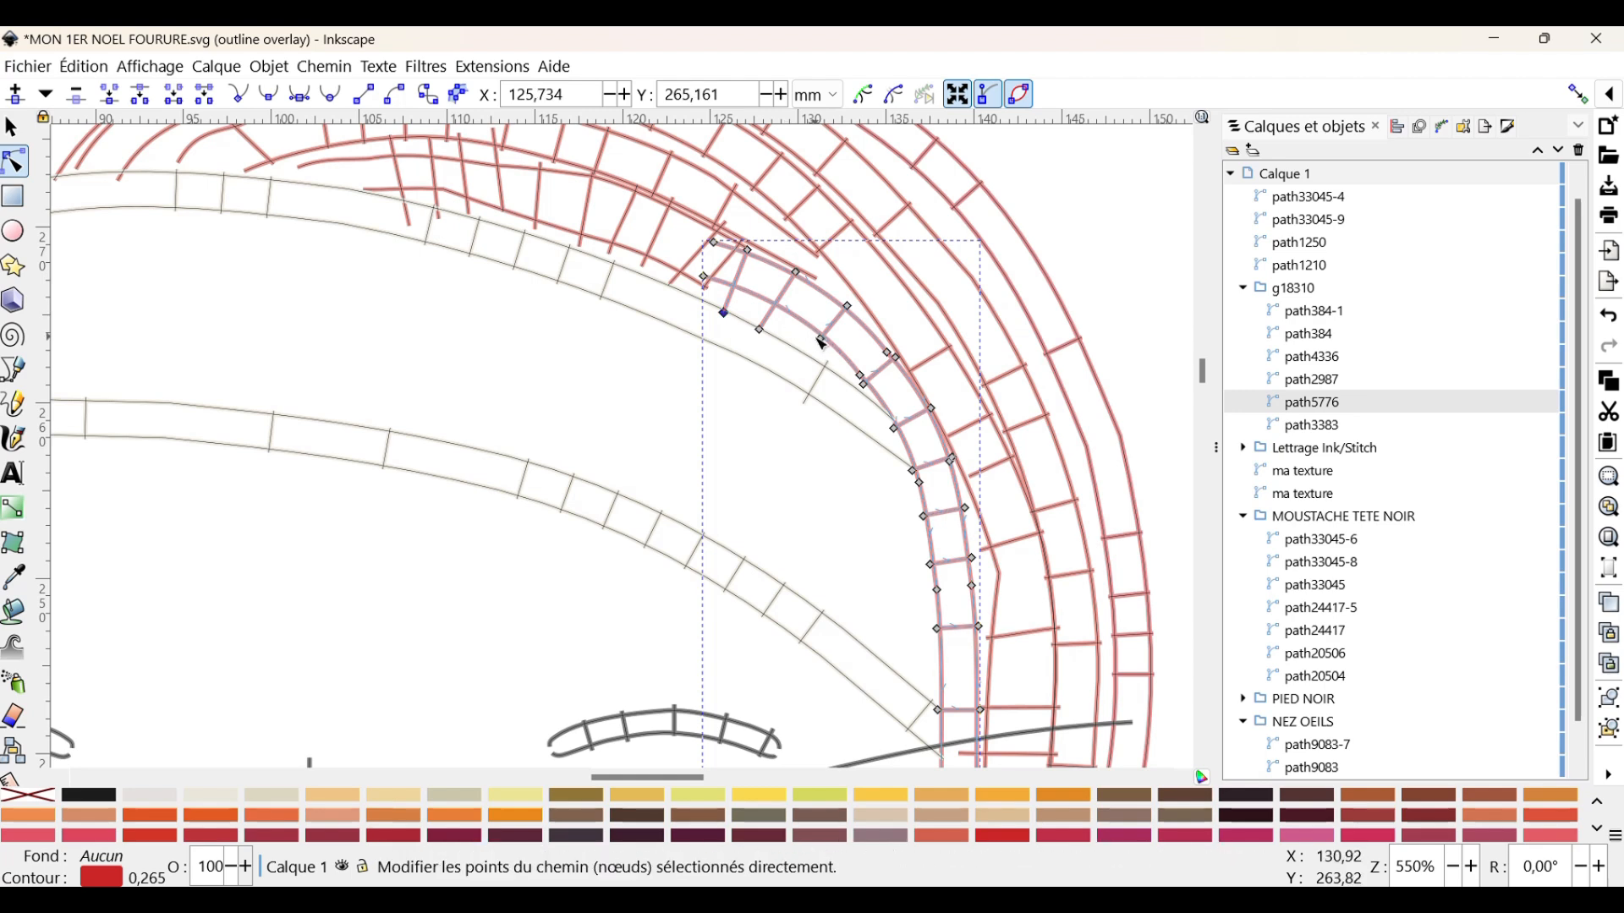
left_click_drag(822, 341, 859, 412)
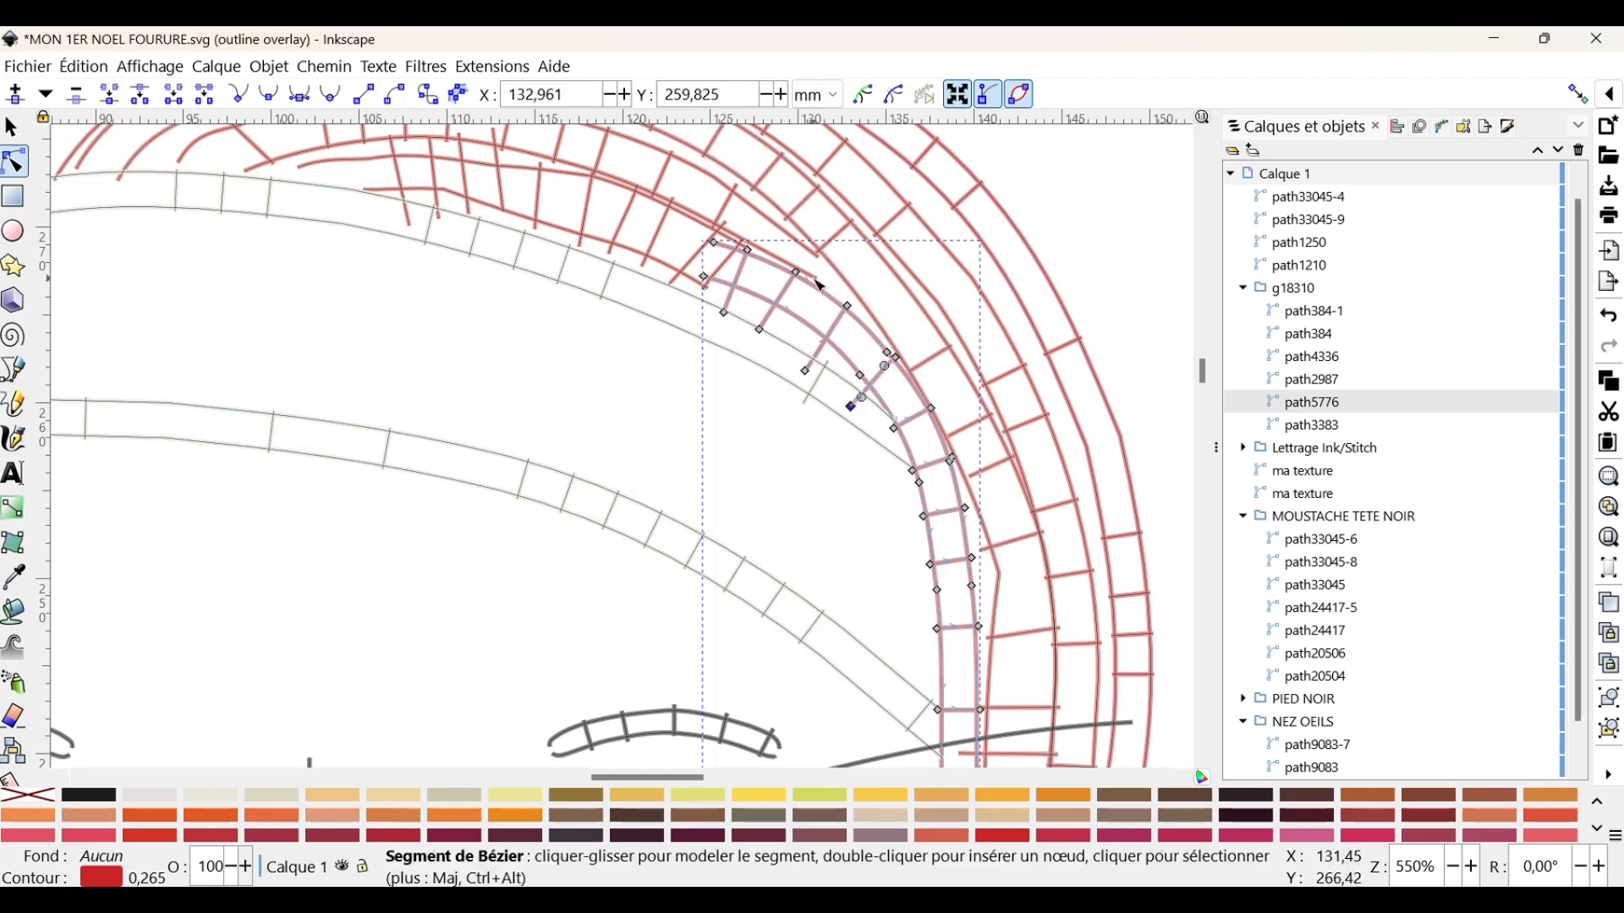
Adjust the curve handles of path5776's two rails near its upper end to reshape the column there.
left_click(858, 376)
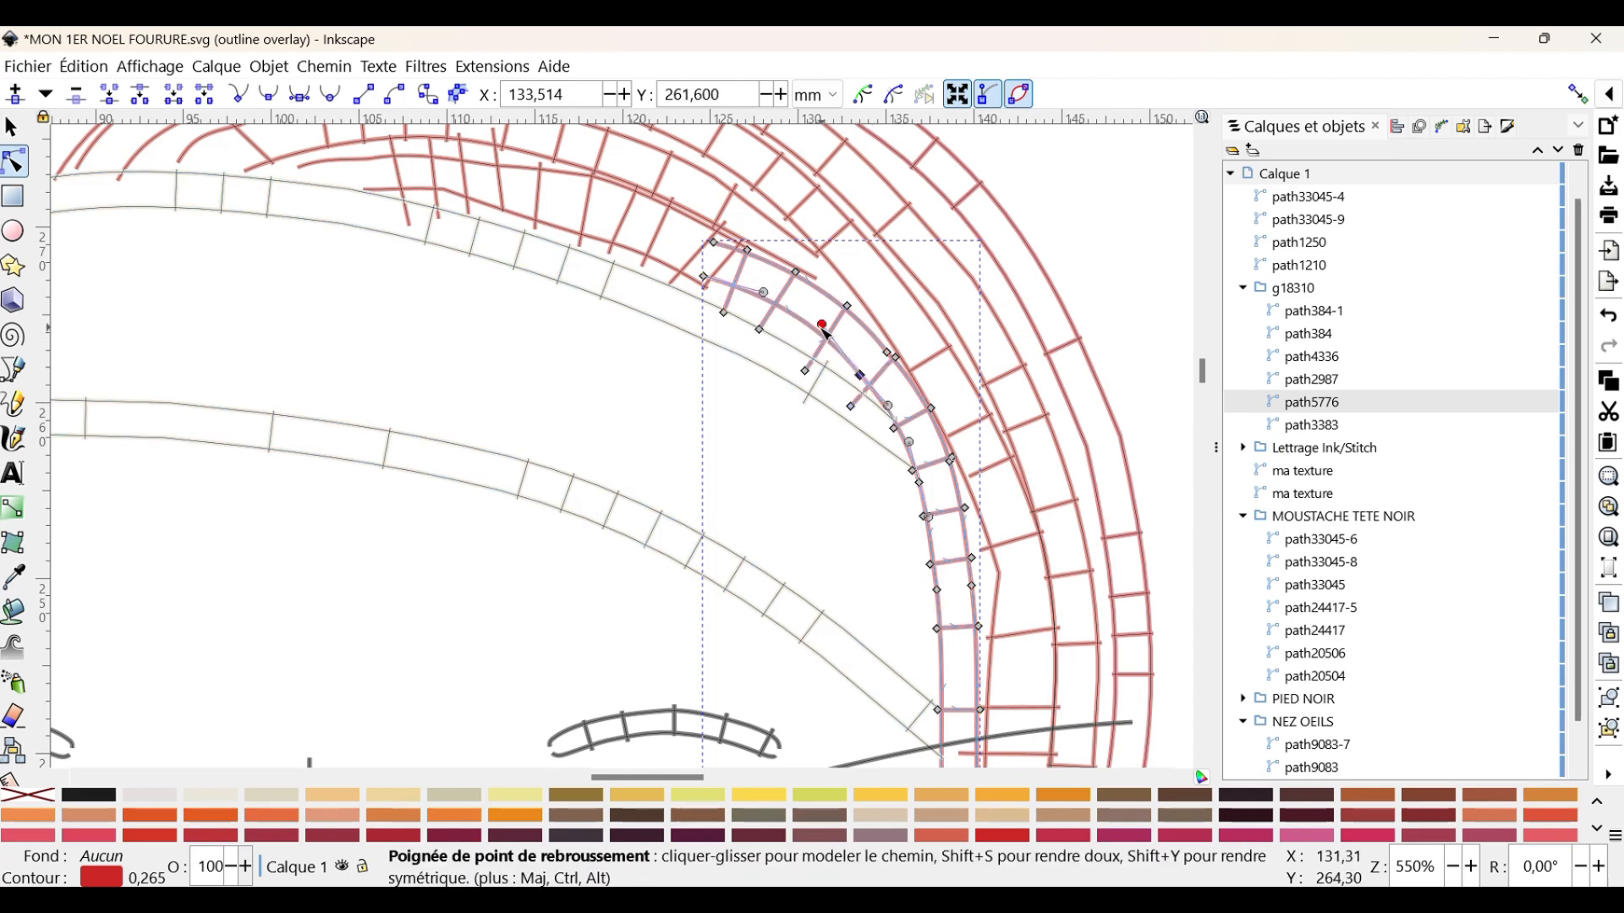
left_click_drag(822, 324, 784, 276)
left_click(815, 285)
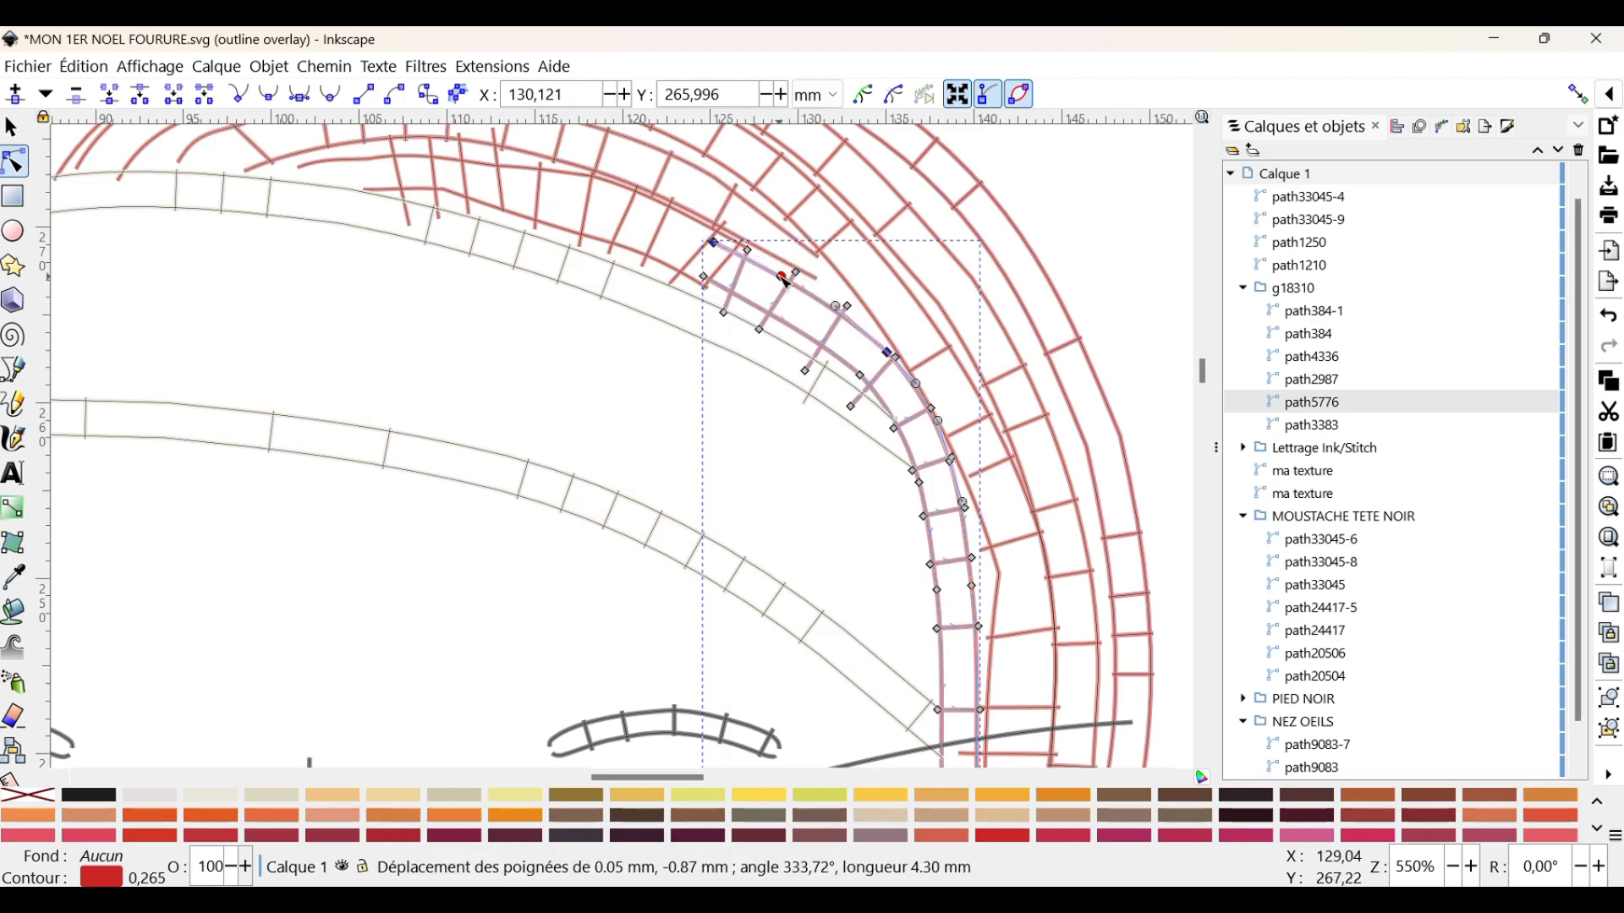
Lengthen satin column path384 by moving its tapered end nodes toward the right side of the hat.
left_click(817, 280)
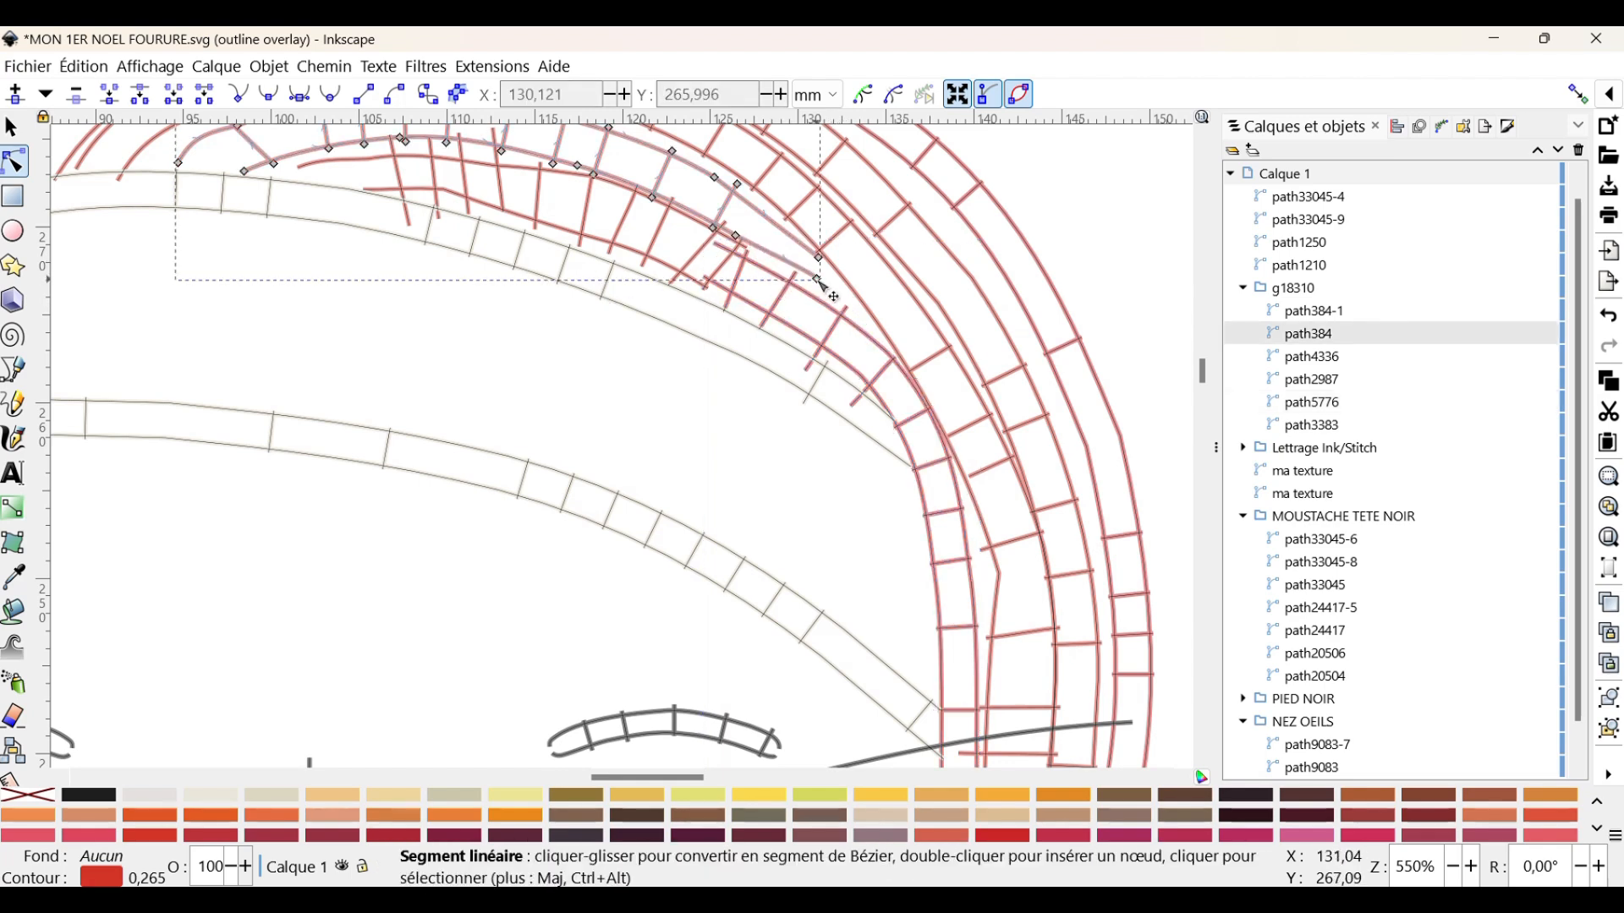
mouse_move(819, 281)
left_mouse_down()
mouse_move(828, 301)
mouse_move(821, 263)
mouse_move(845, 281)
left_mouse_up()
mouse_move(741, 187)
left_mouse_down()
mouse_move(803, 230)
mouse_move(718, 232)
mouse_move(774, 272)
left_mouse_up()
Move the upper end of path384-1's first rung outward and extend the start of its upper rail.
scroll(1015, 313, "up", 6)
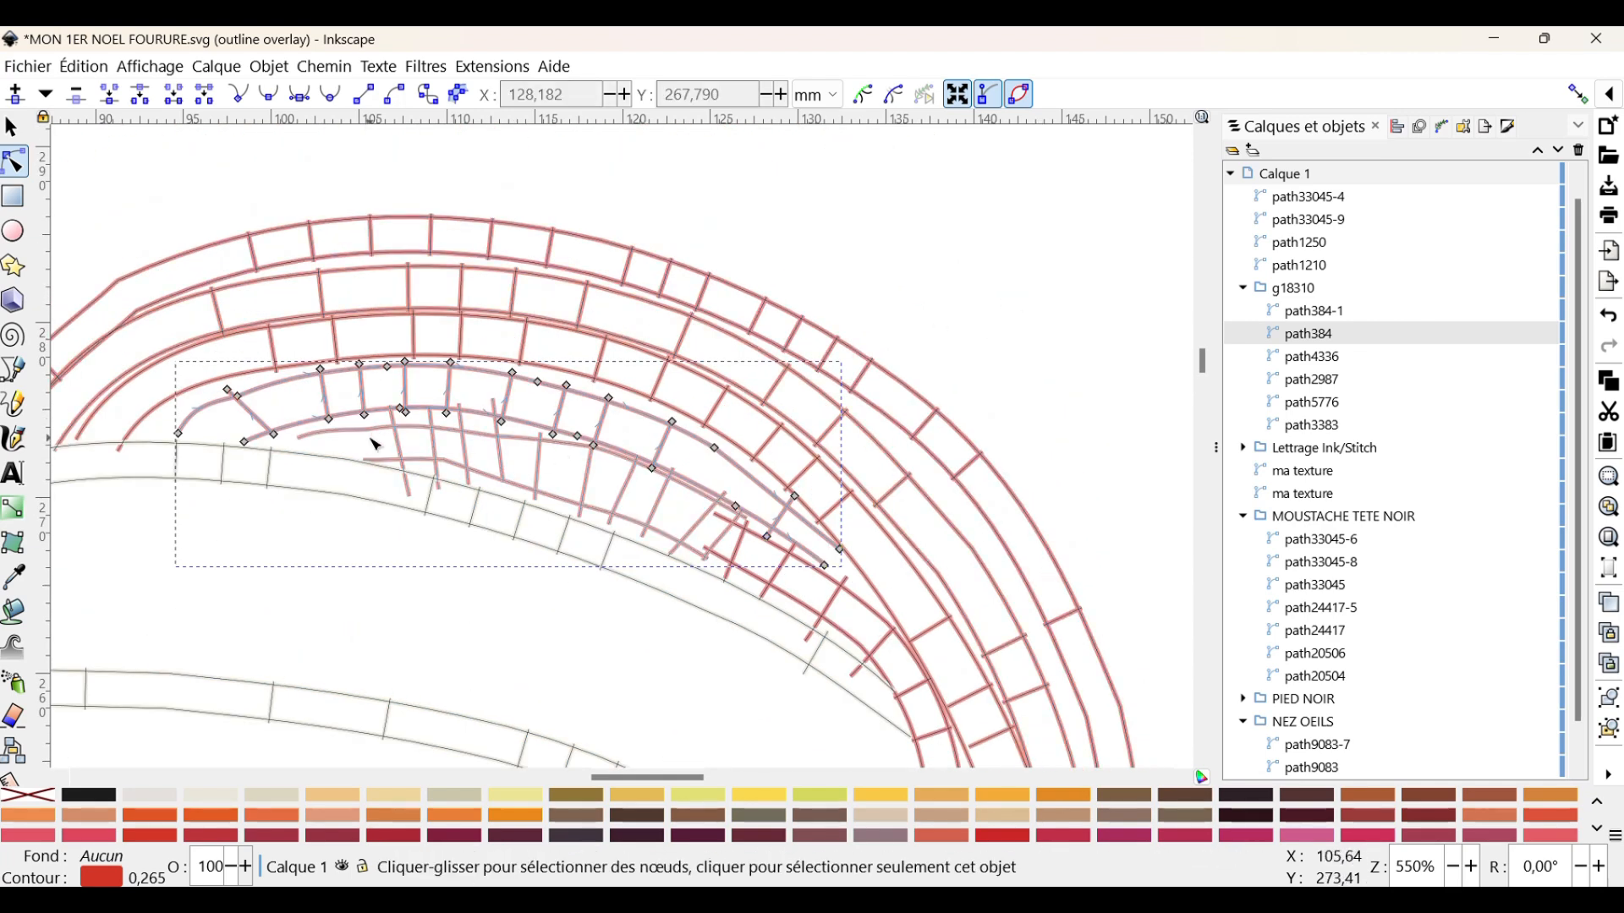
left_click(362, 443)
left_click_drag(394, 430, 347, 416)
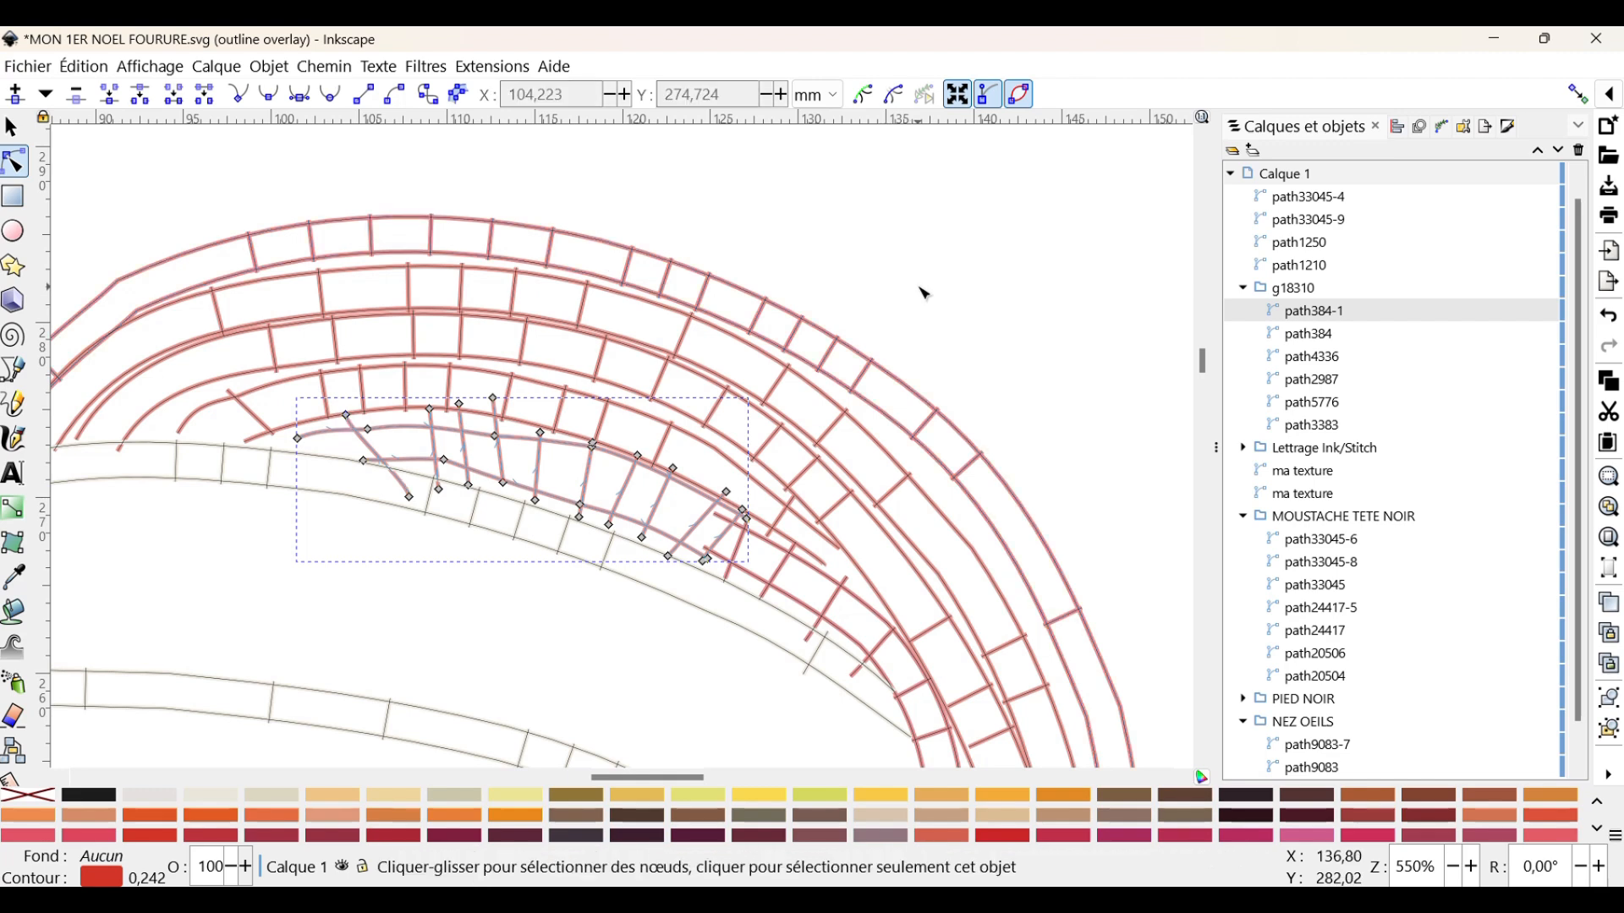
left_click_drag(297, 439, 285, 442)
Reshape the starting curve of satin column path4336 and shift both ends of its first rung toward the brim.
left_click(170, 419)
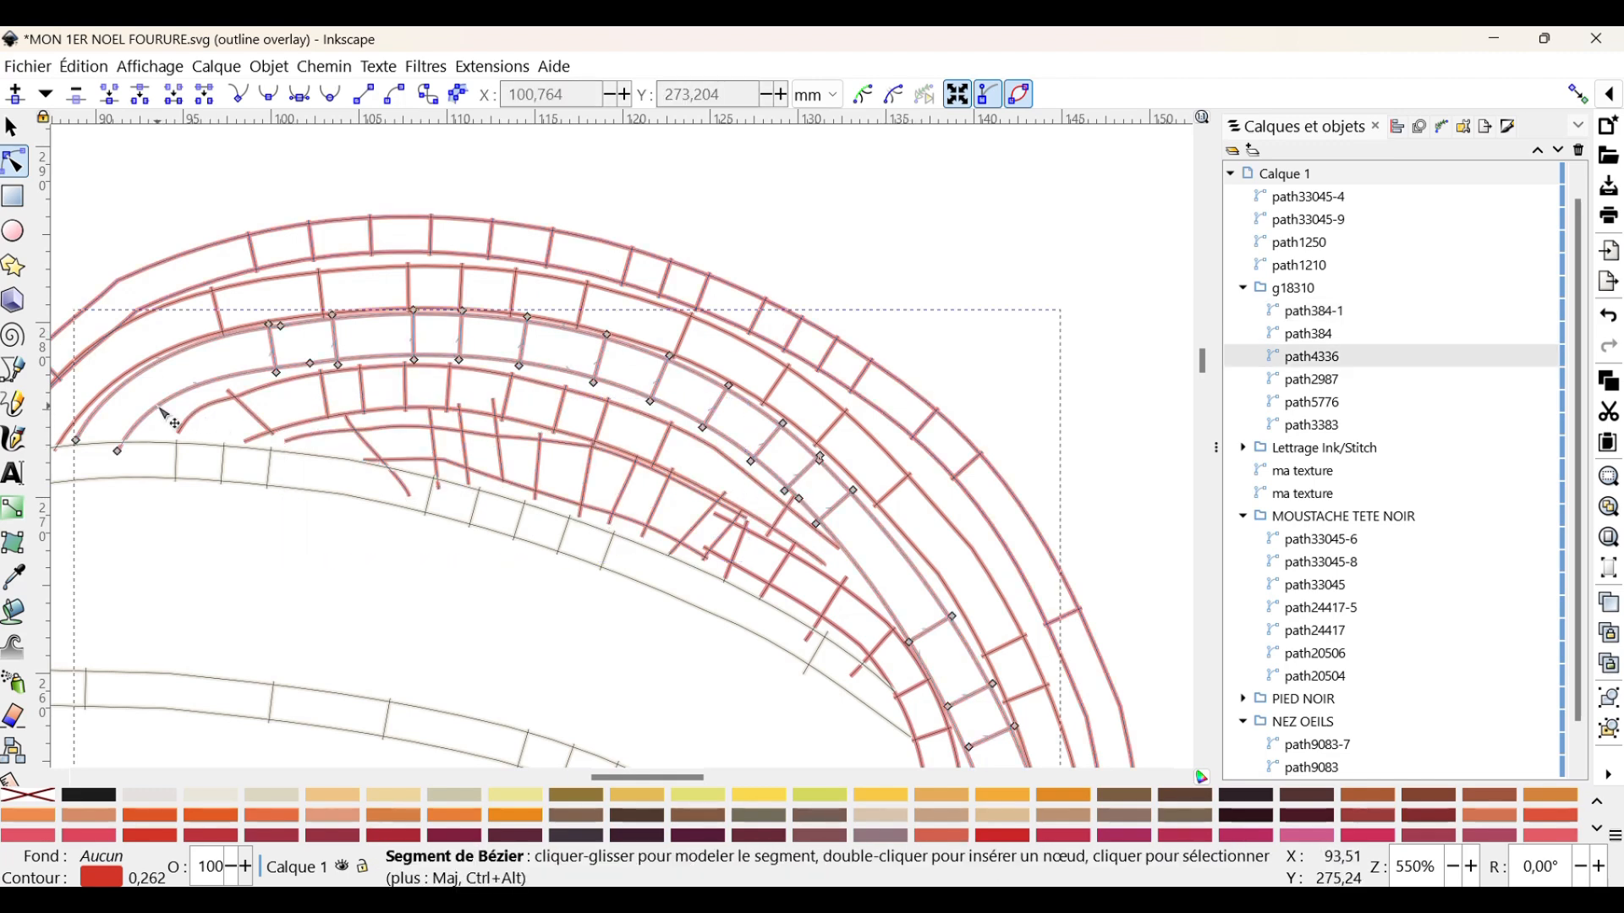
left_click(118, 451)
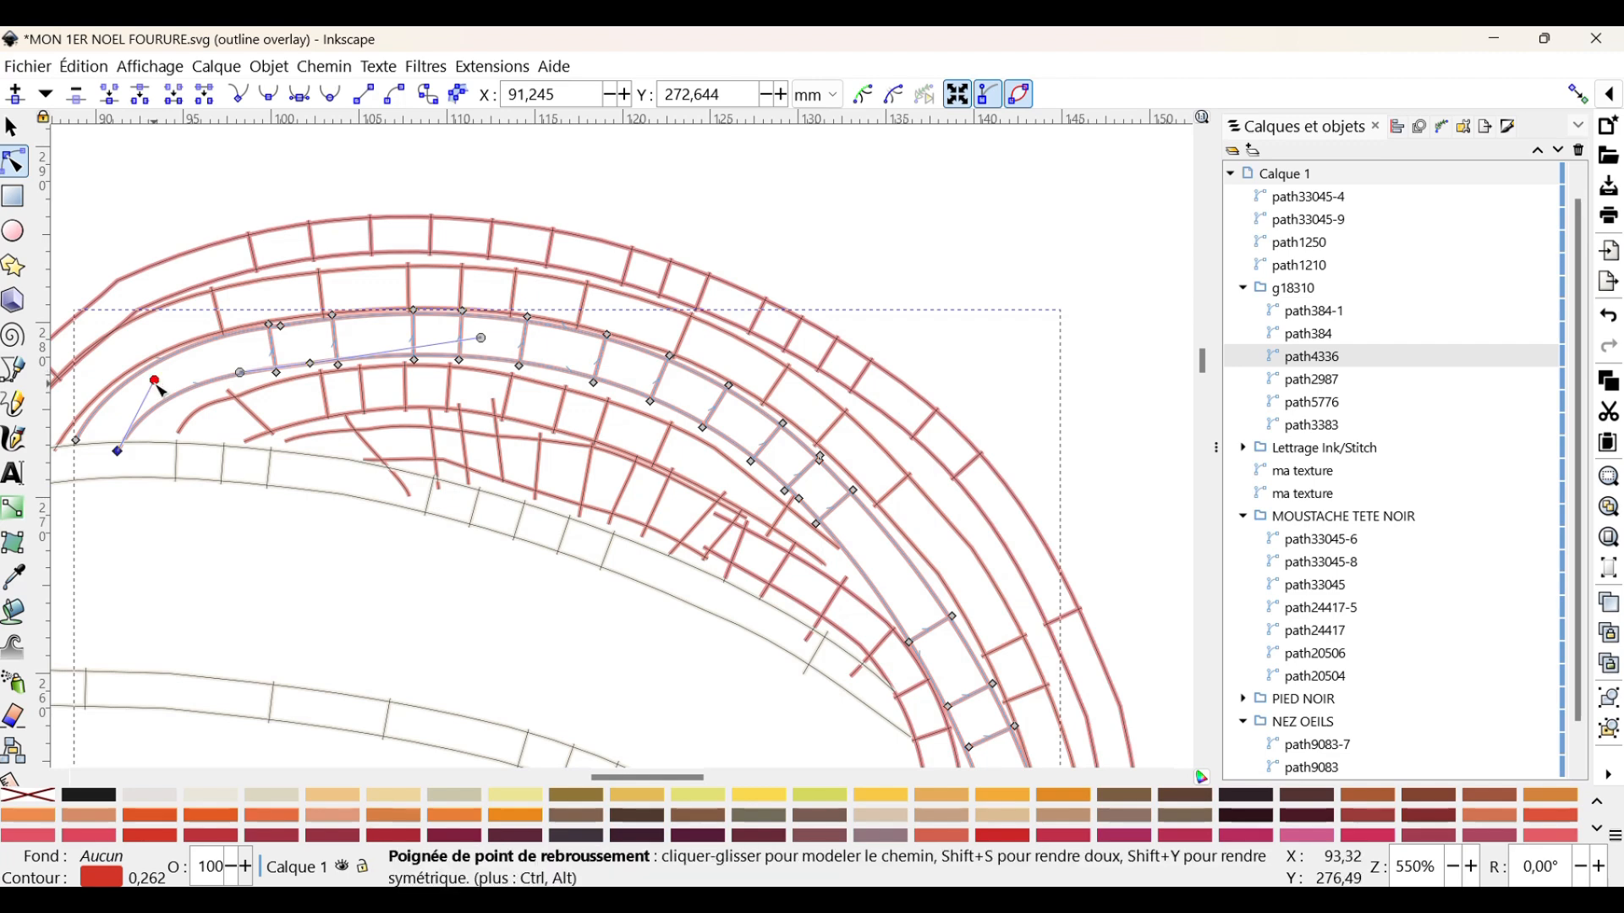
mouse_move(154, 380)
left_mouse_down()
mouse_move(186, 396)
mouse_move(149, 381)
left_mouse_up()
left_click(150, 367)
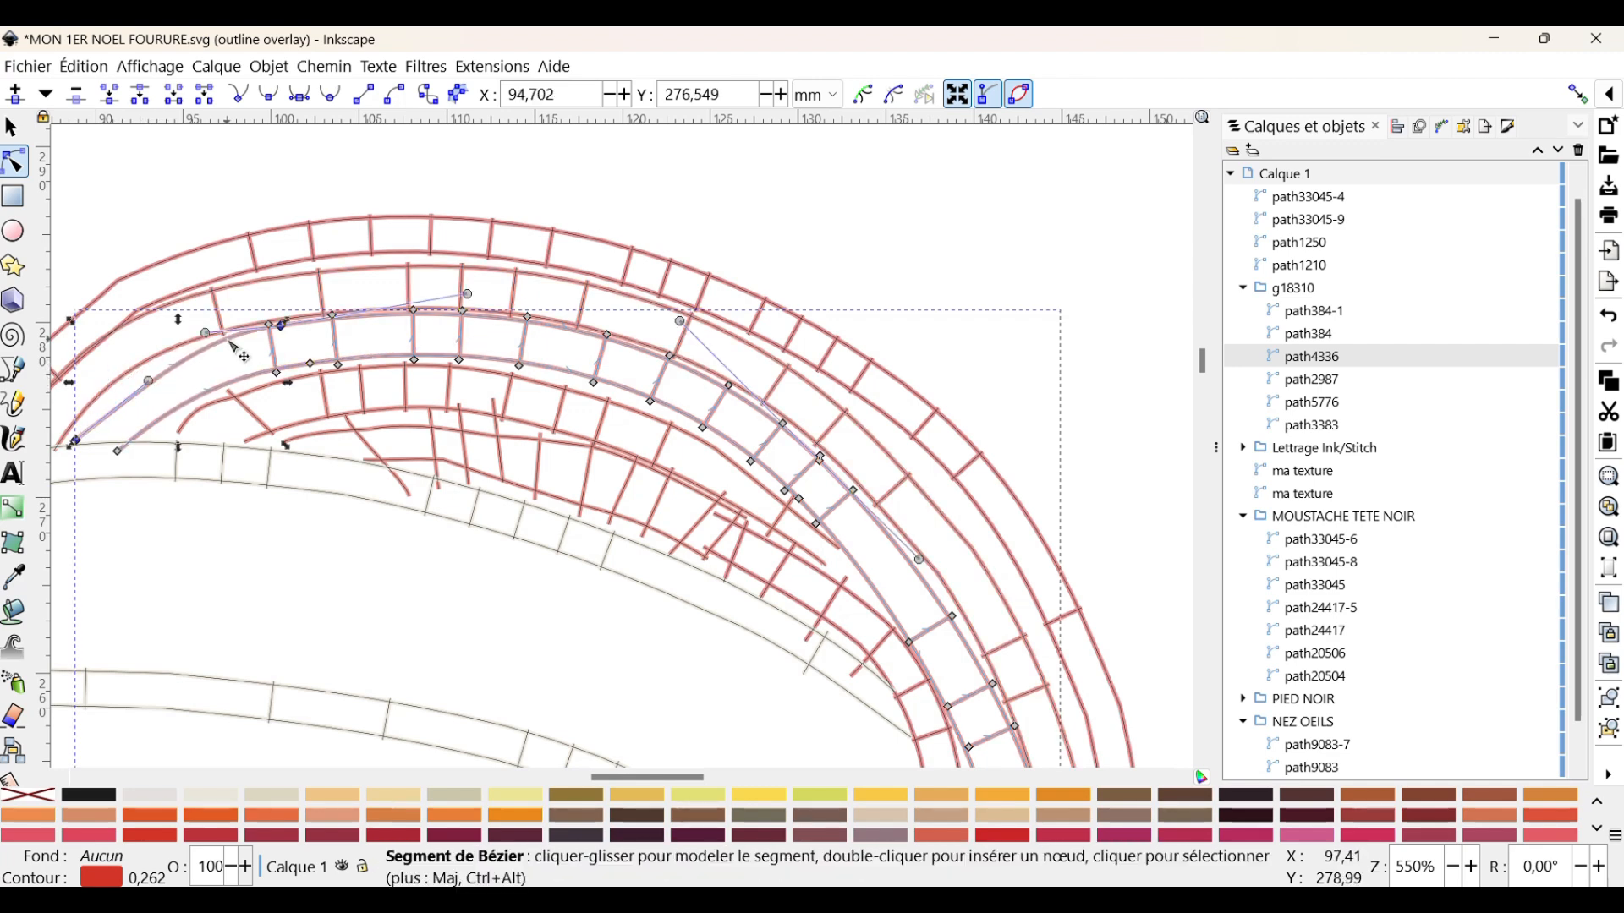
left_click_drag(283, 330, 155, 371)
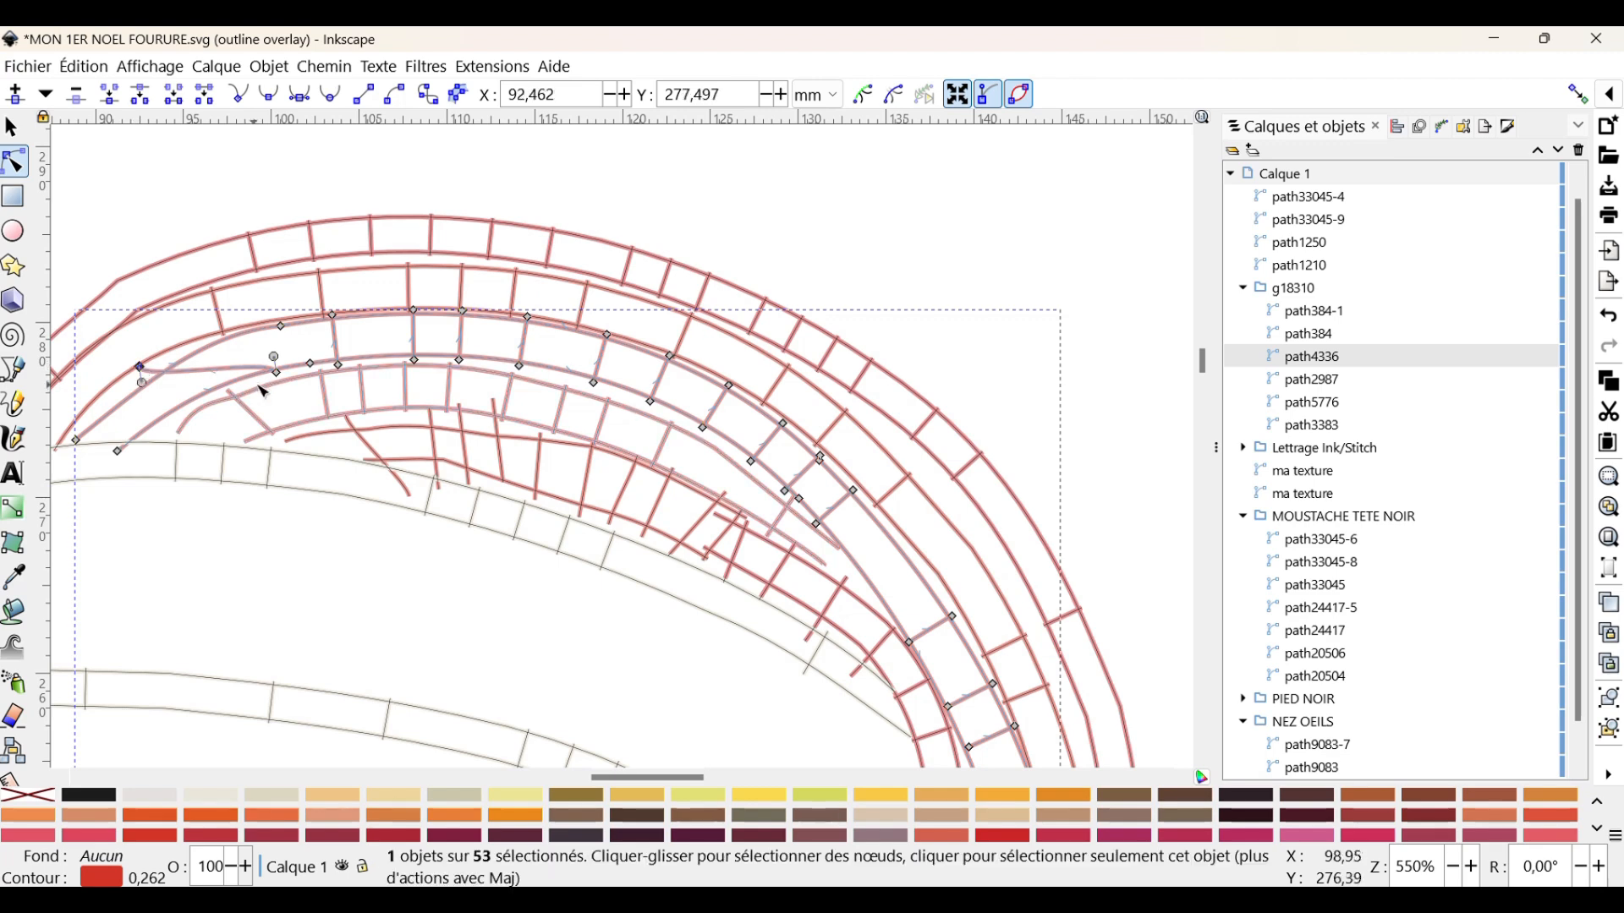
left_click_drag(285, 373, 186, 420)
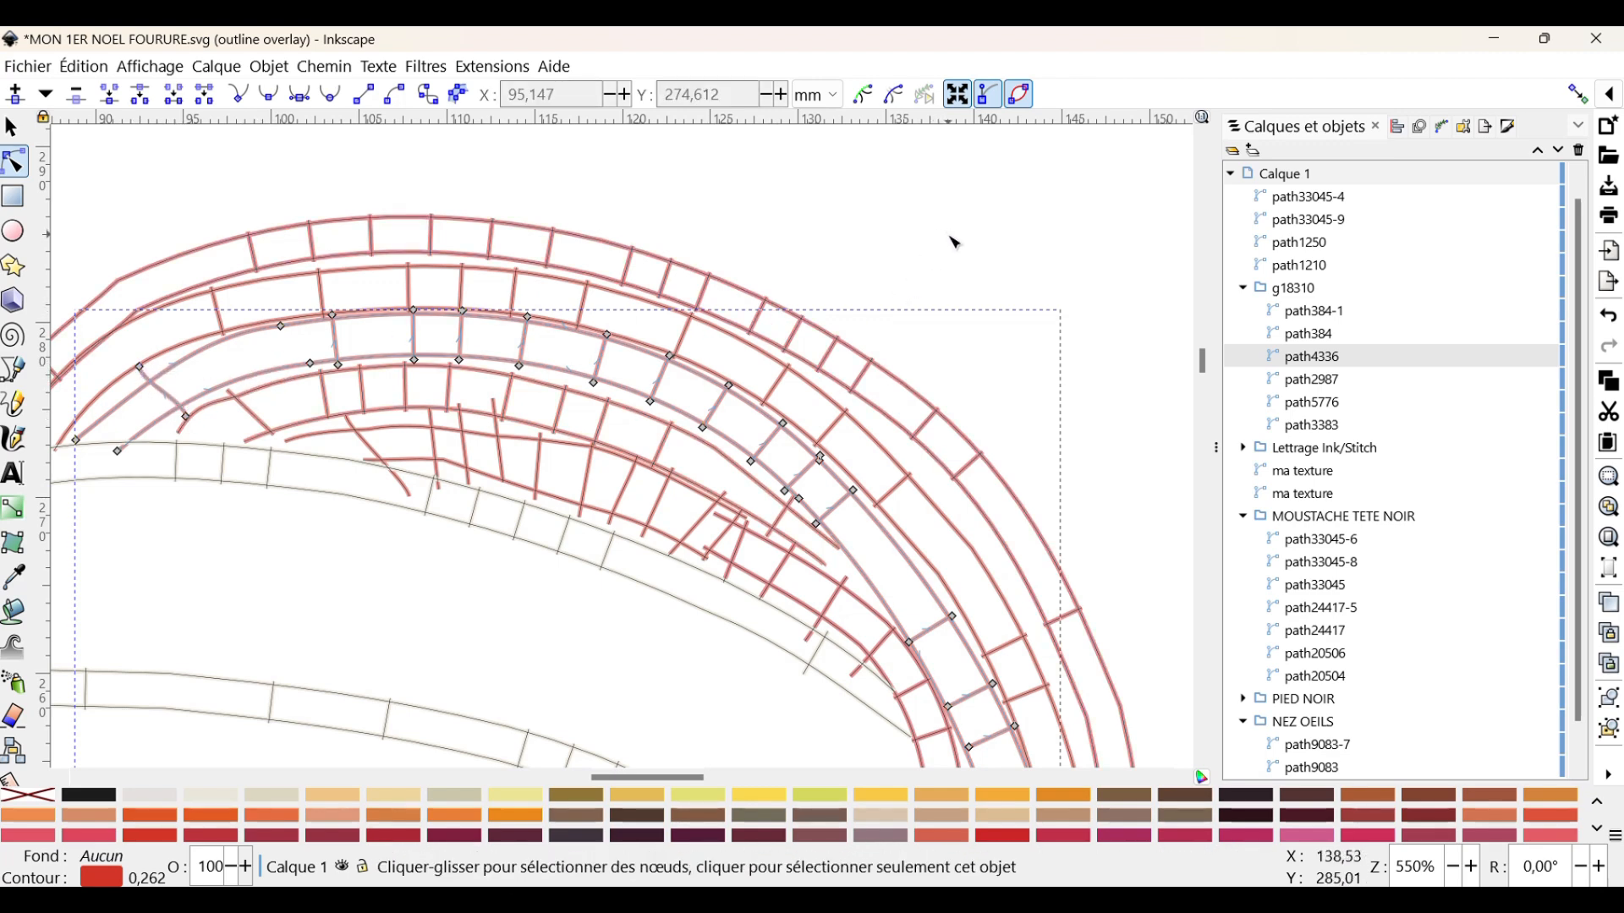
Enable the trim after stitching (Couper après) for satin column path384-1 in its embroidery parameters and apply.
scroll(955, 248, "down", 1)
scroll(1130, 455, "down", 1)
left_click(1167, 592)
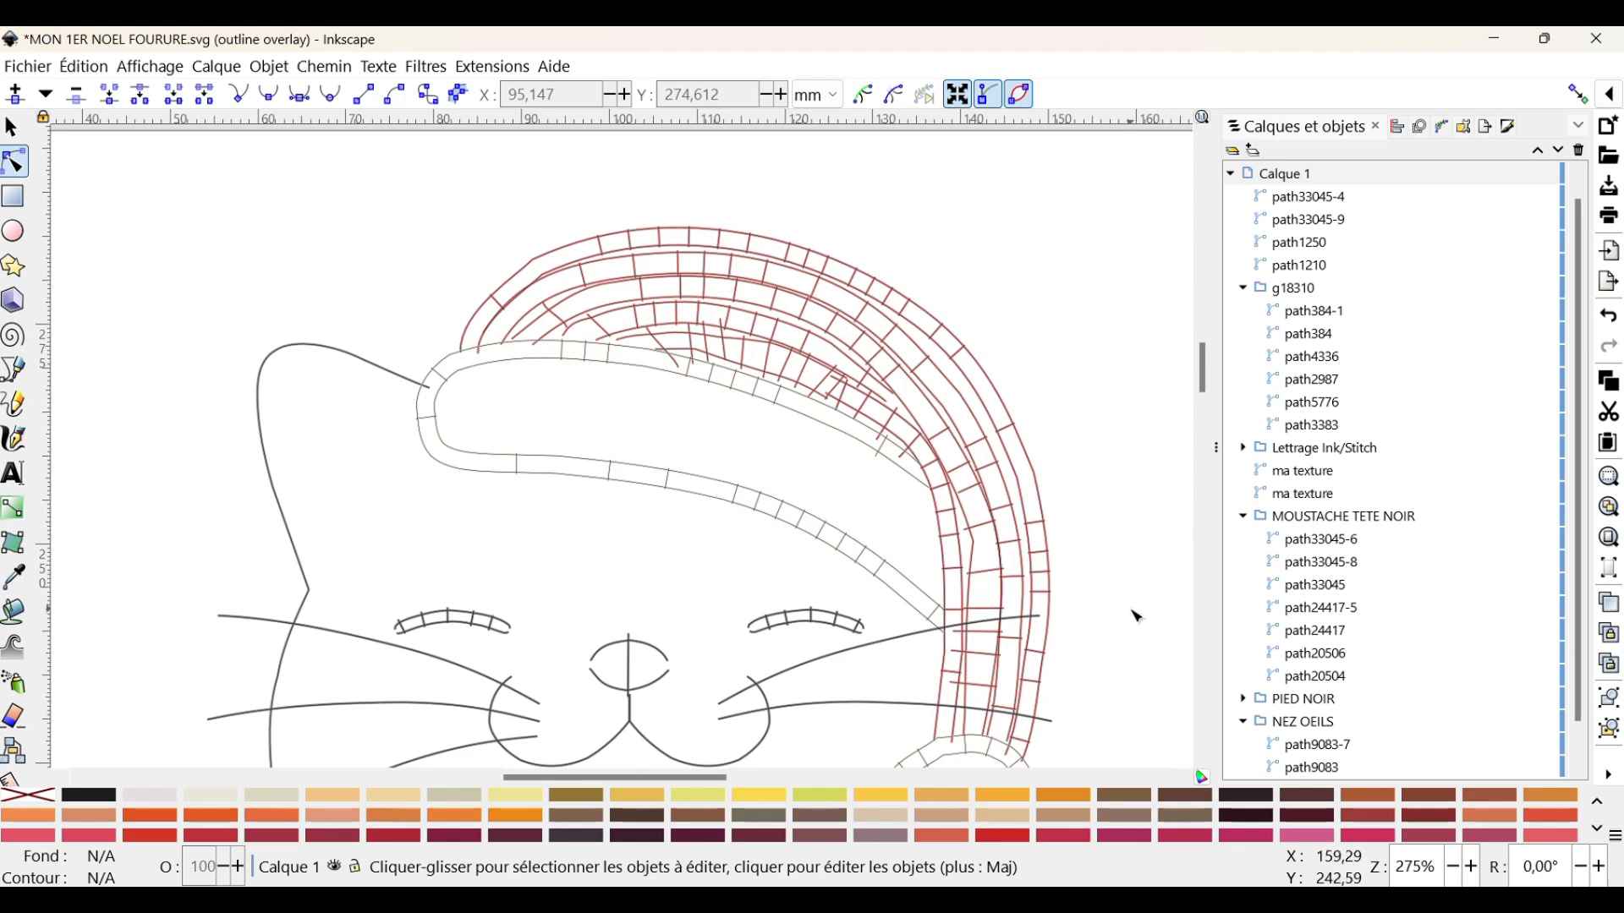
scroll(1137, 617, "down", 2)
scroll(1137, 617, "up", 2)
left_click(727, 348)
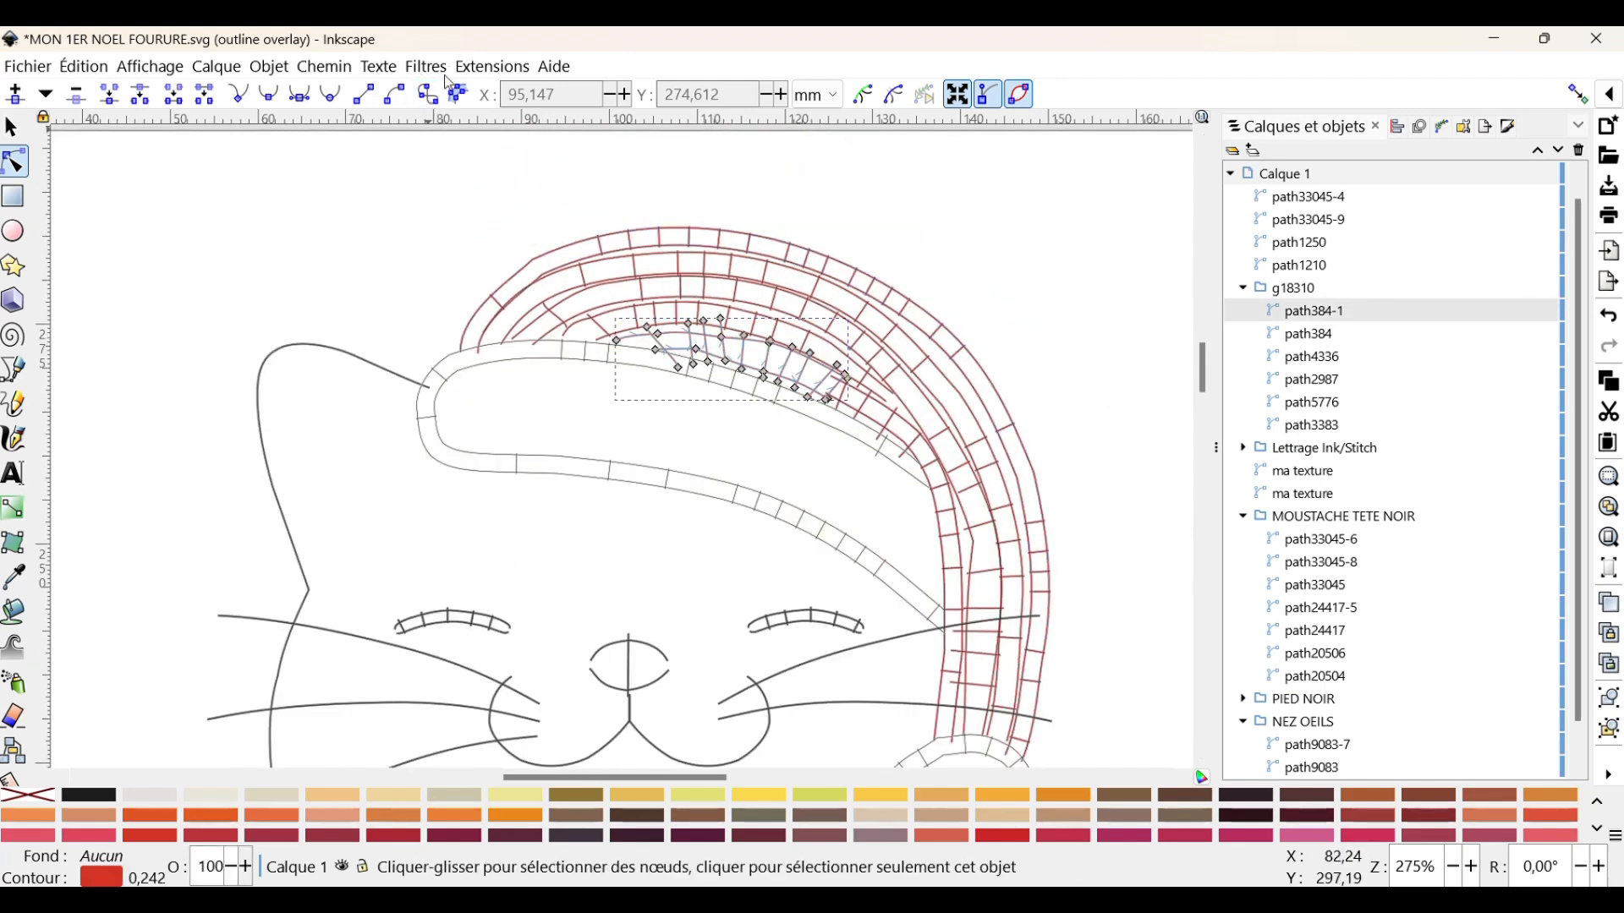
left_click(497, 69)
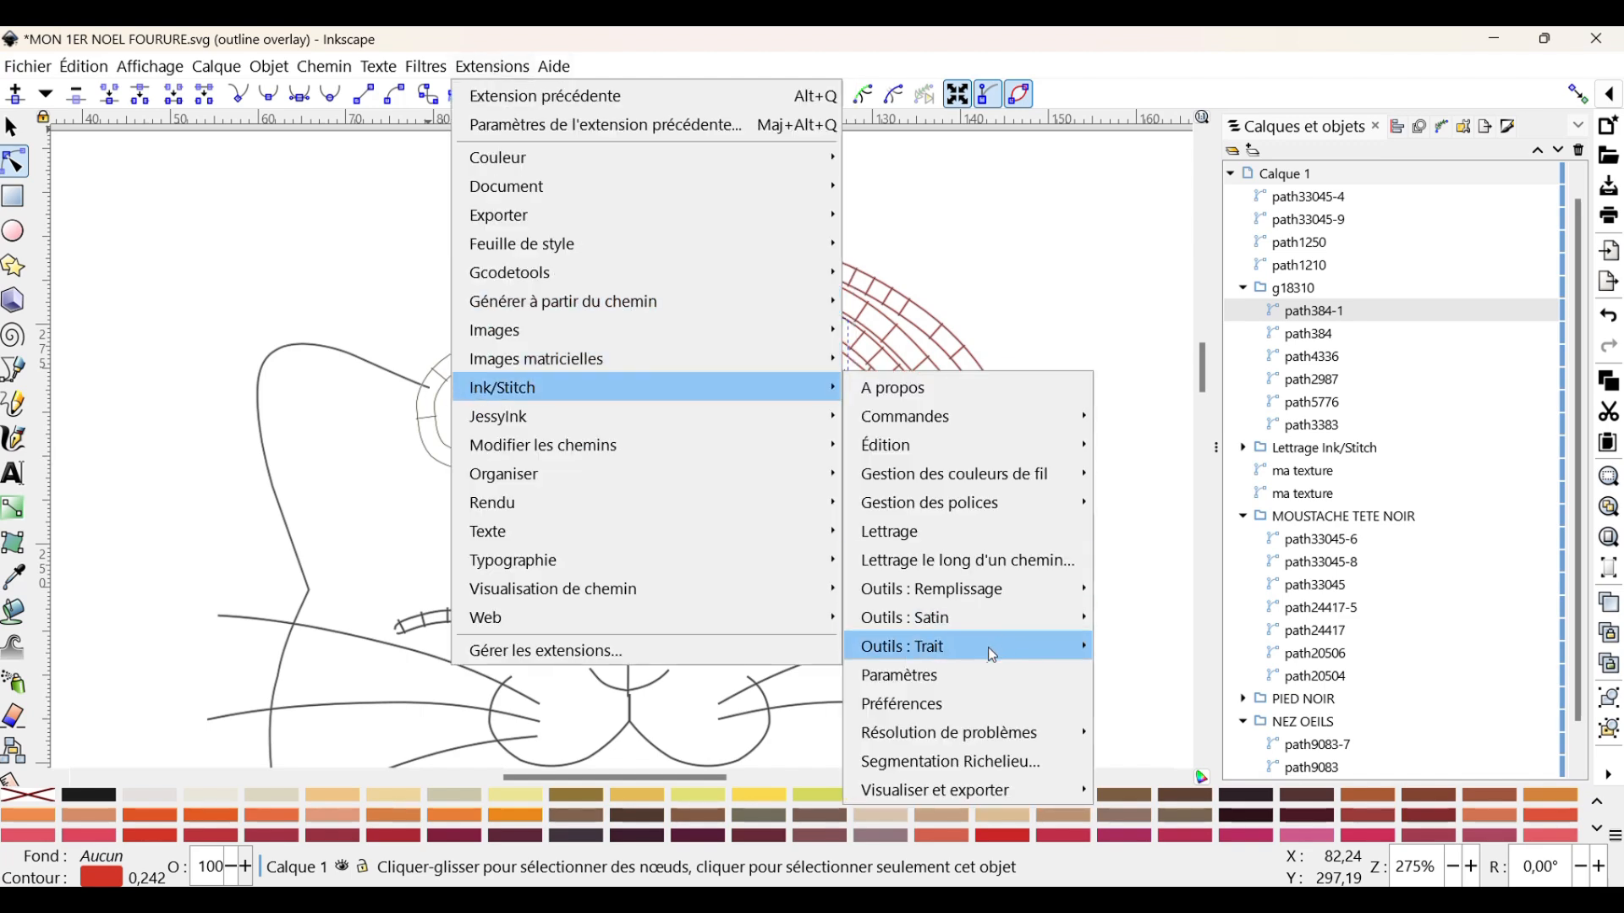
left_click(974, 683)
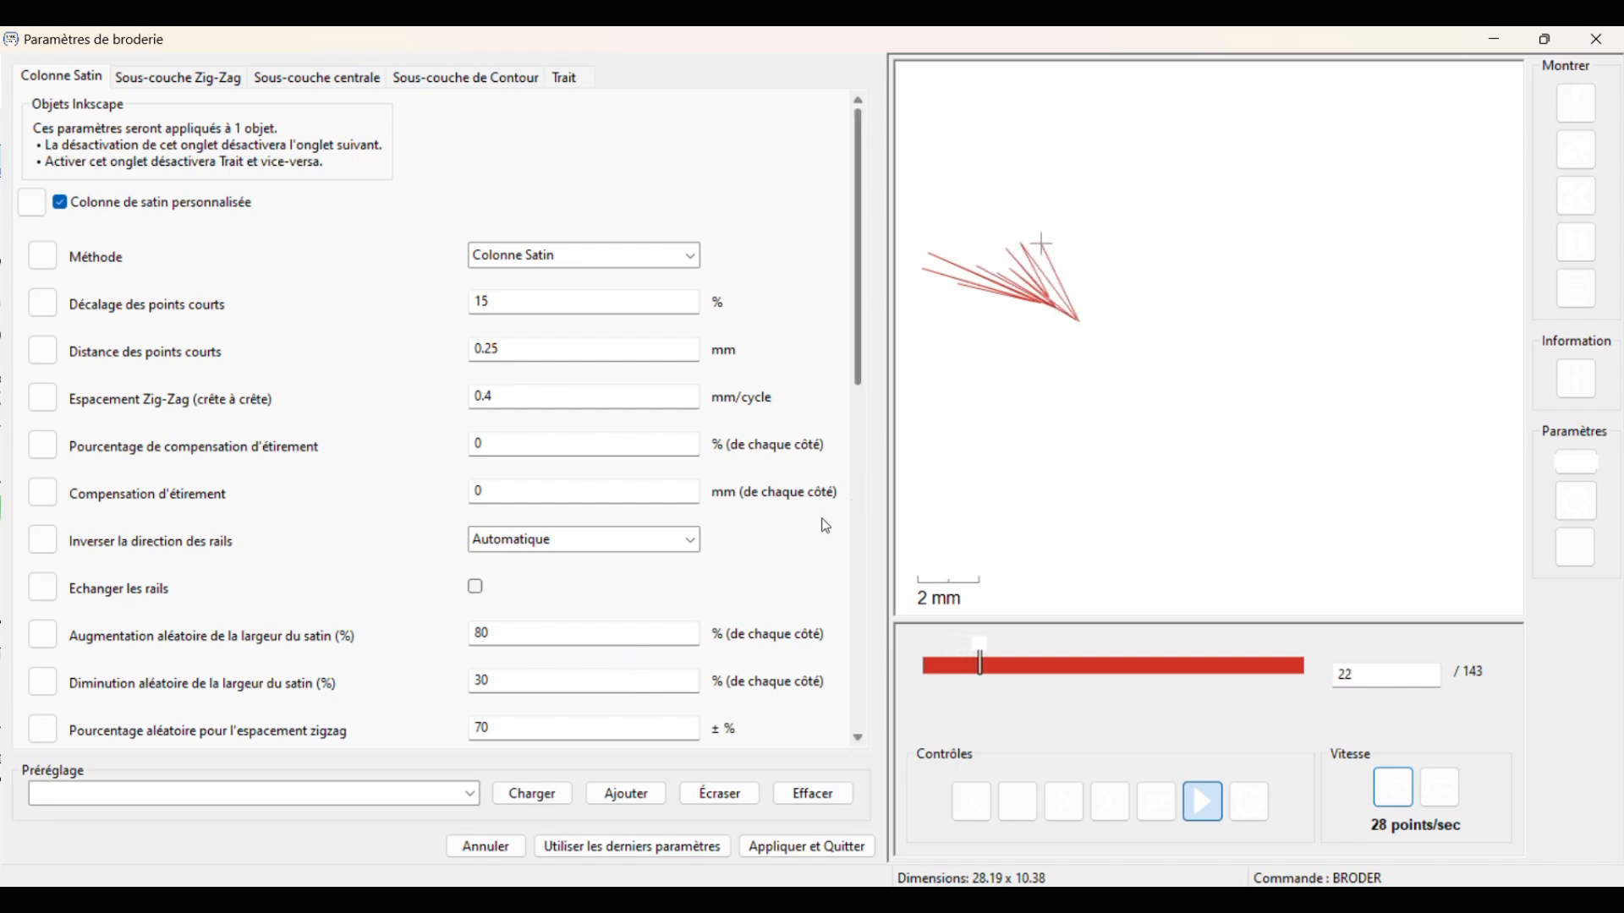
scroll(787, 602, "down", 15)
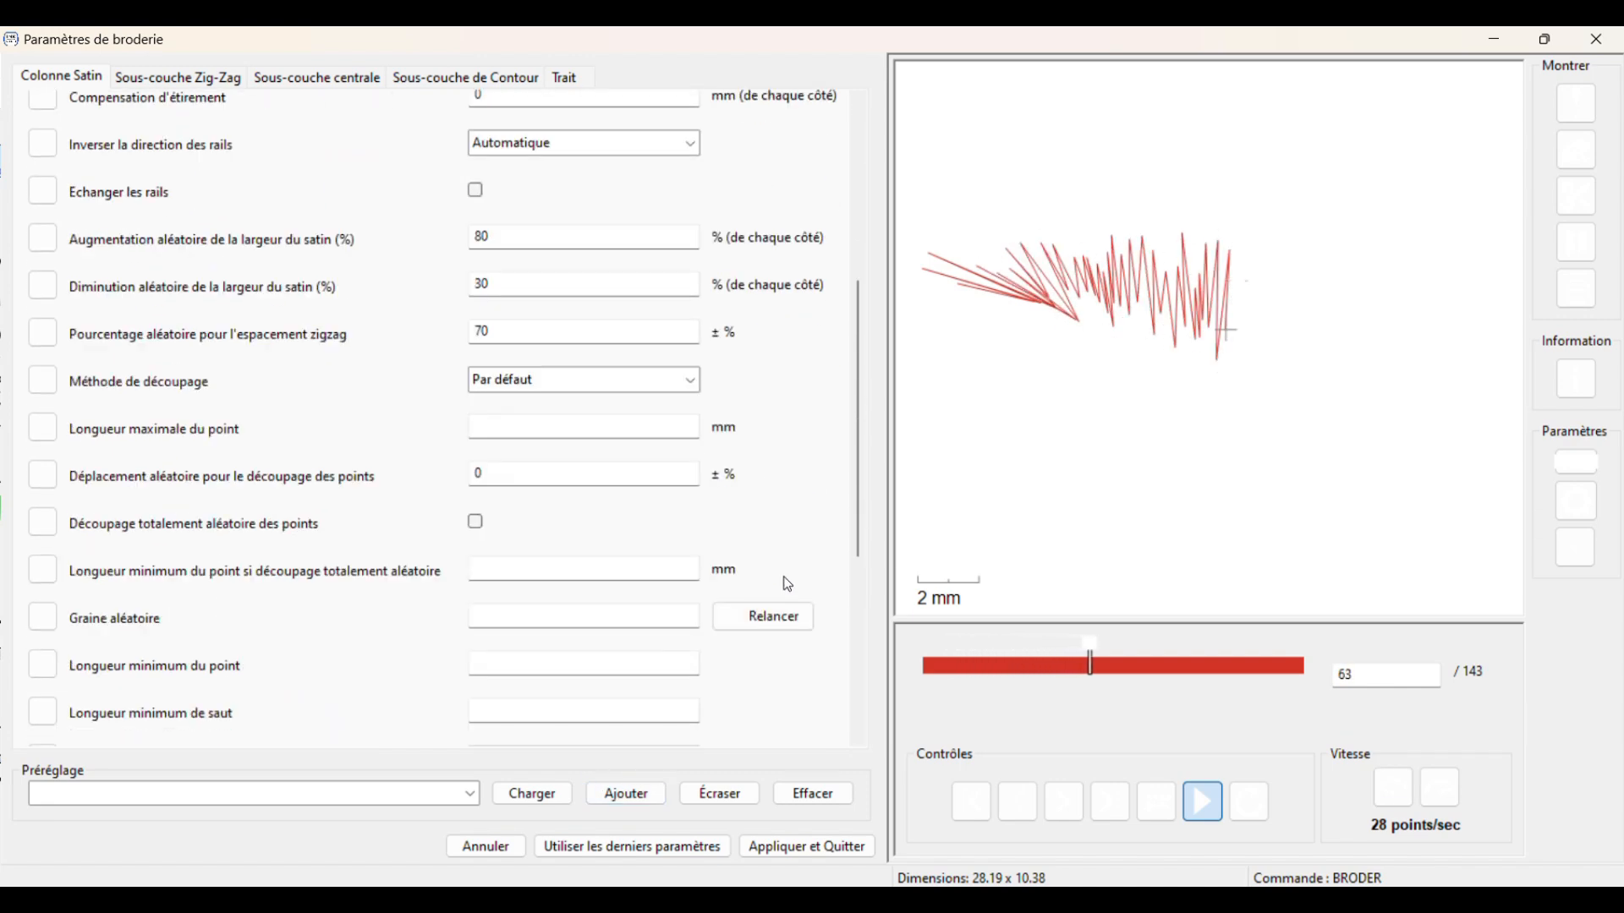
left_click(476, 618)
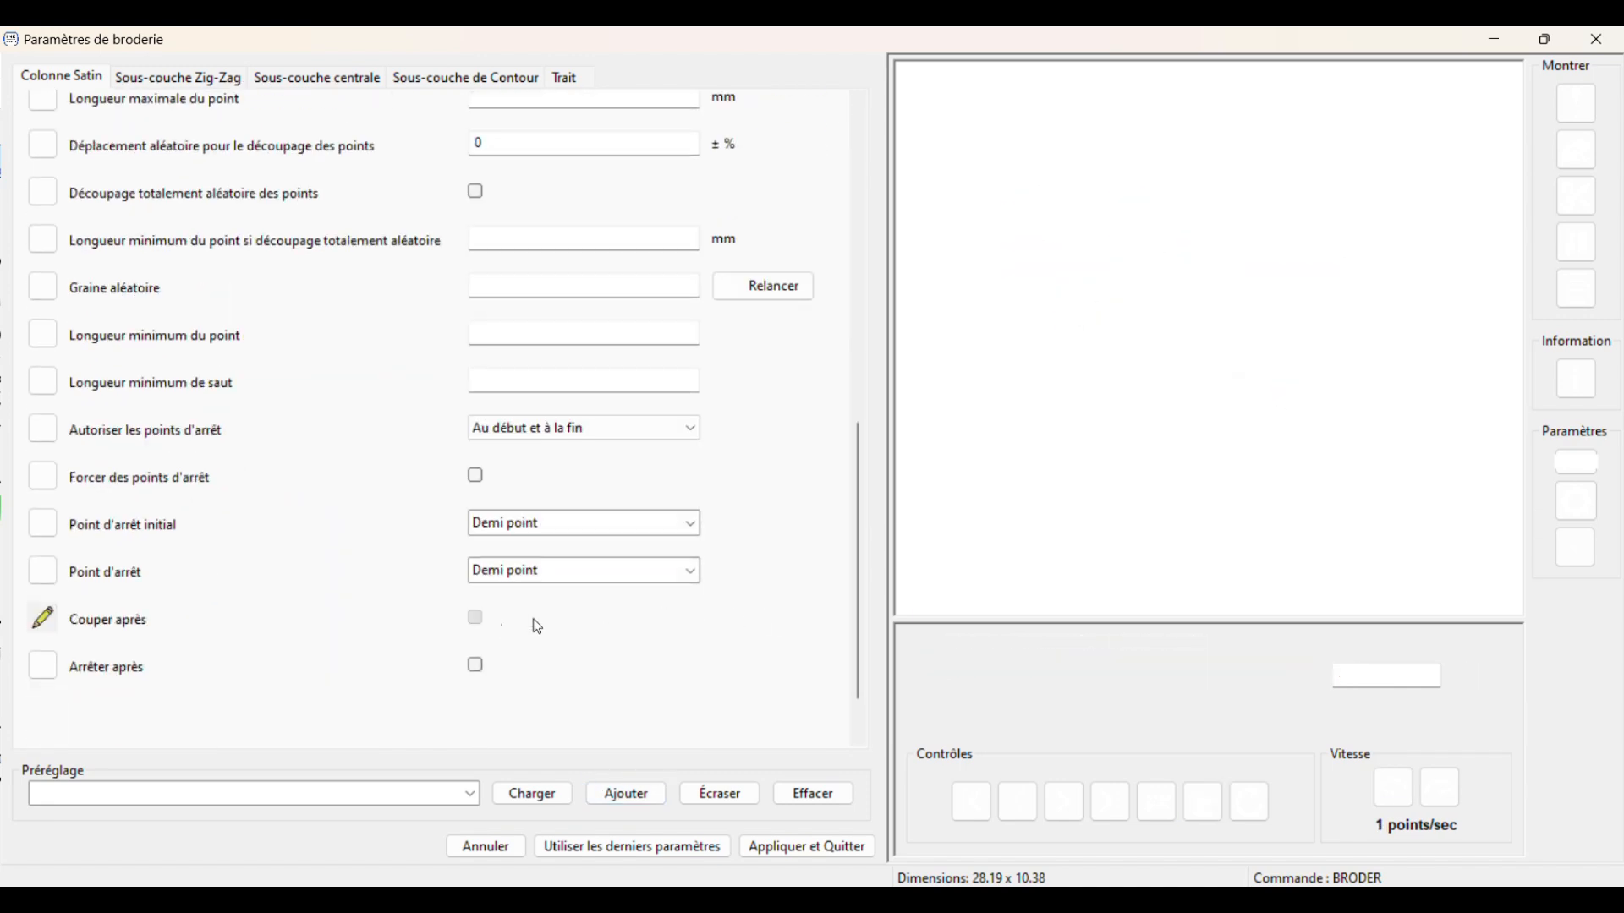
left_click(806, 849)
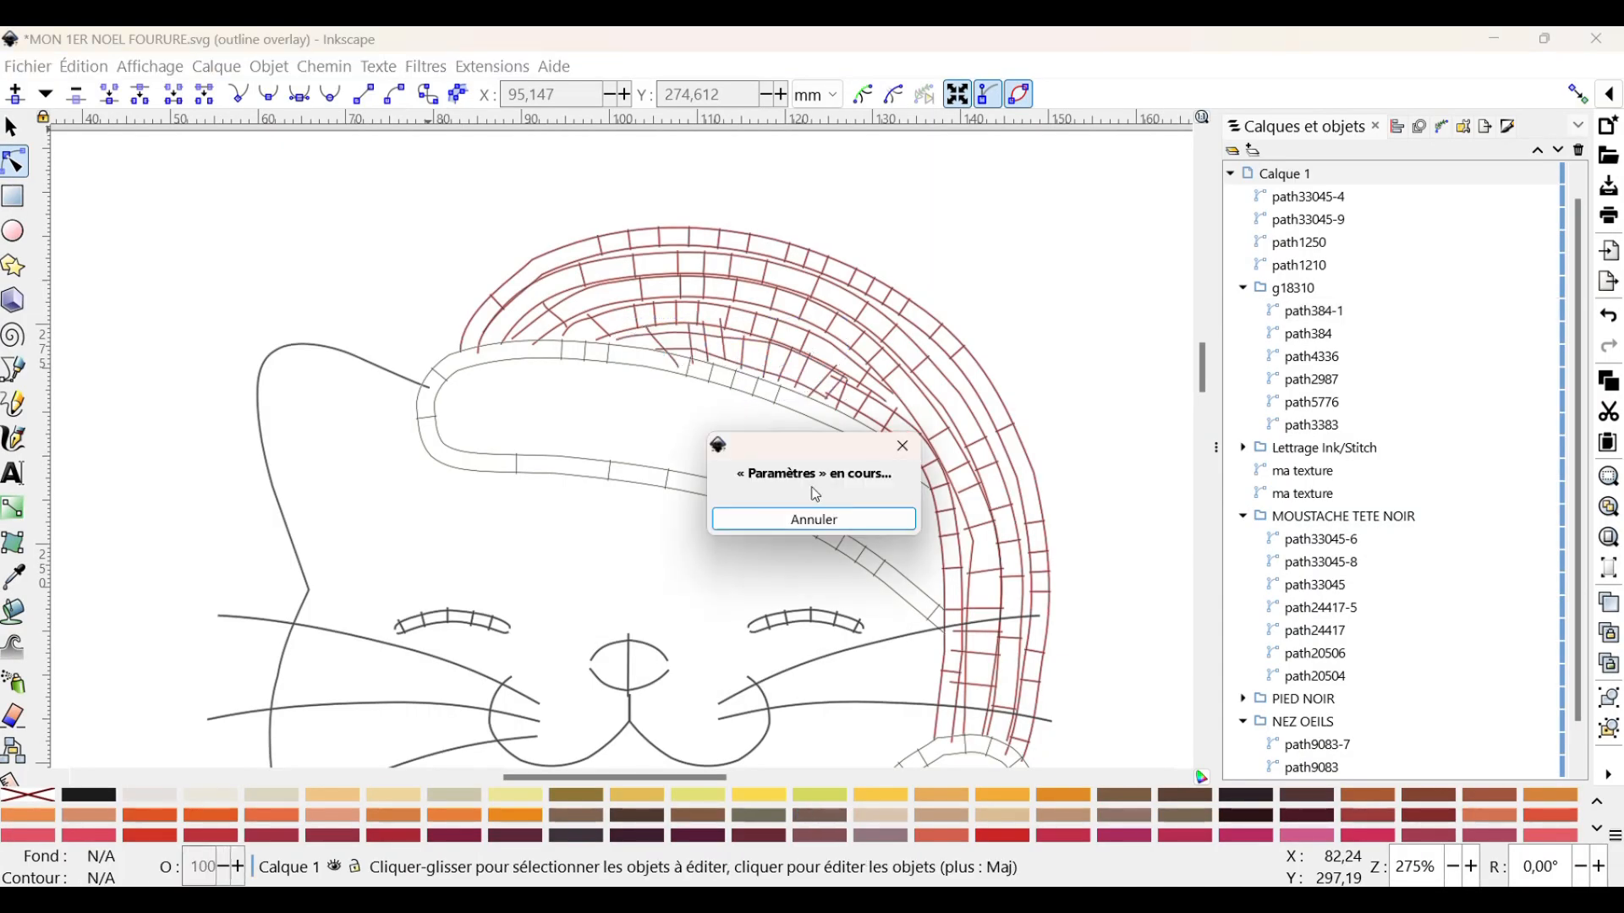
Shorten the lower end of path384-1's first rung, check its stitch simulation in the embroidery parameters, and close them.
left_click(680, 355)
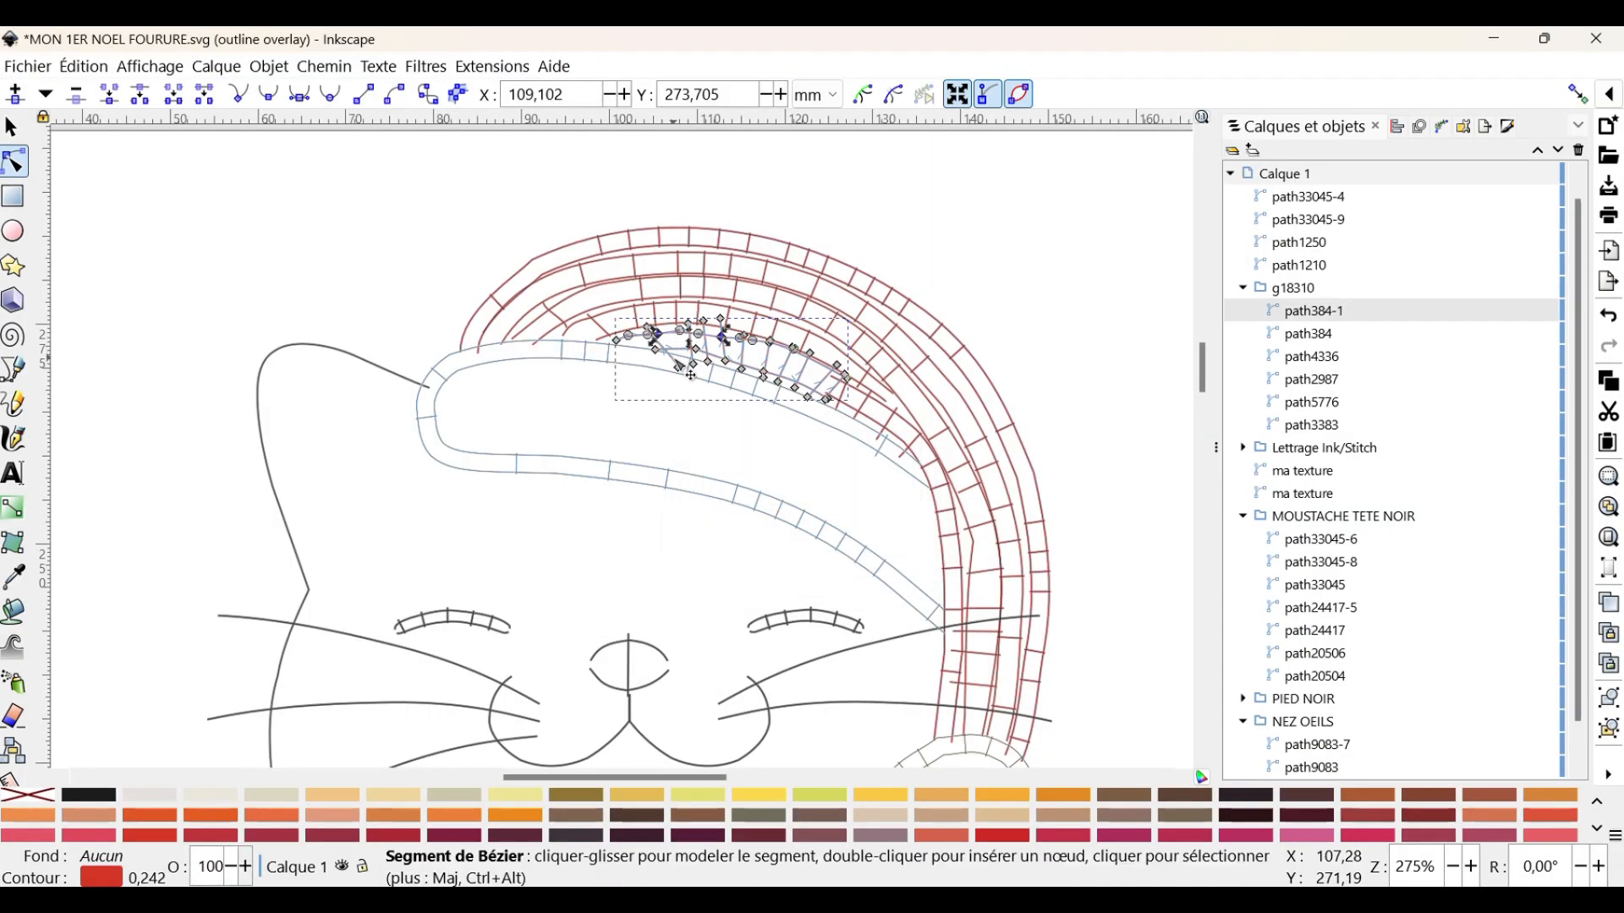
left_click_drag(680, 355, 667, 364)
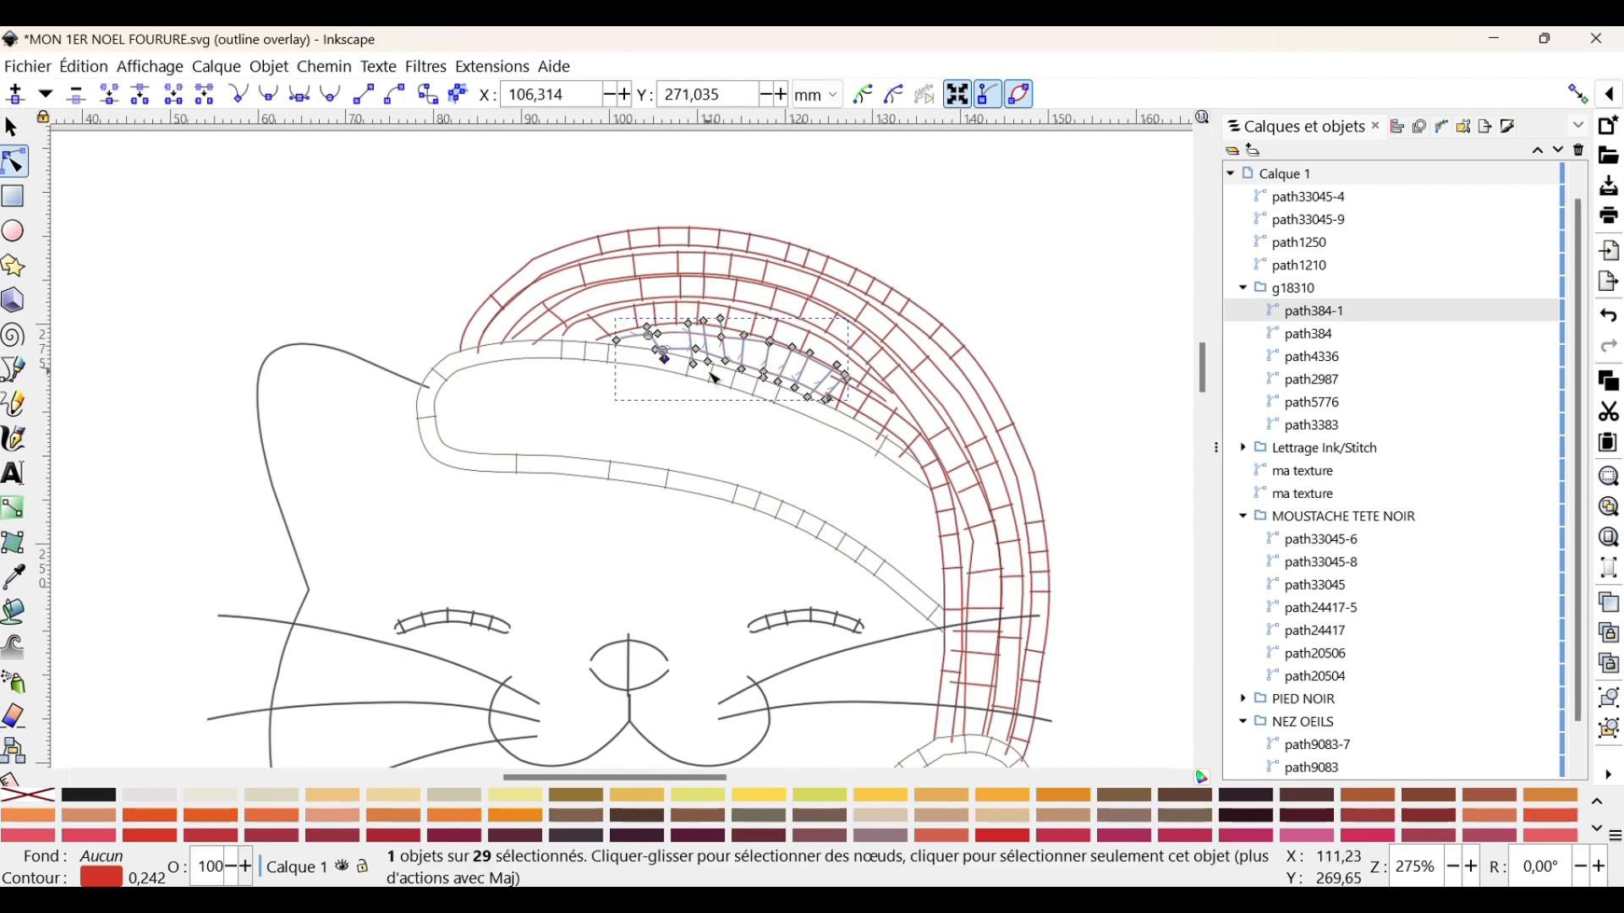
key("alt+q")
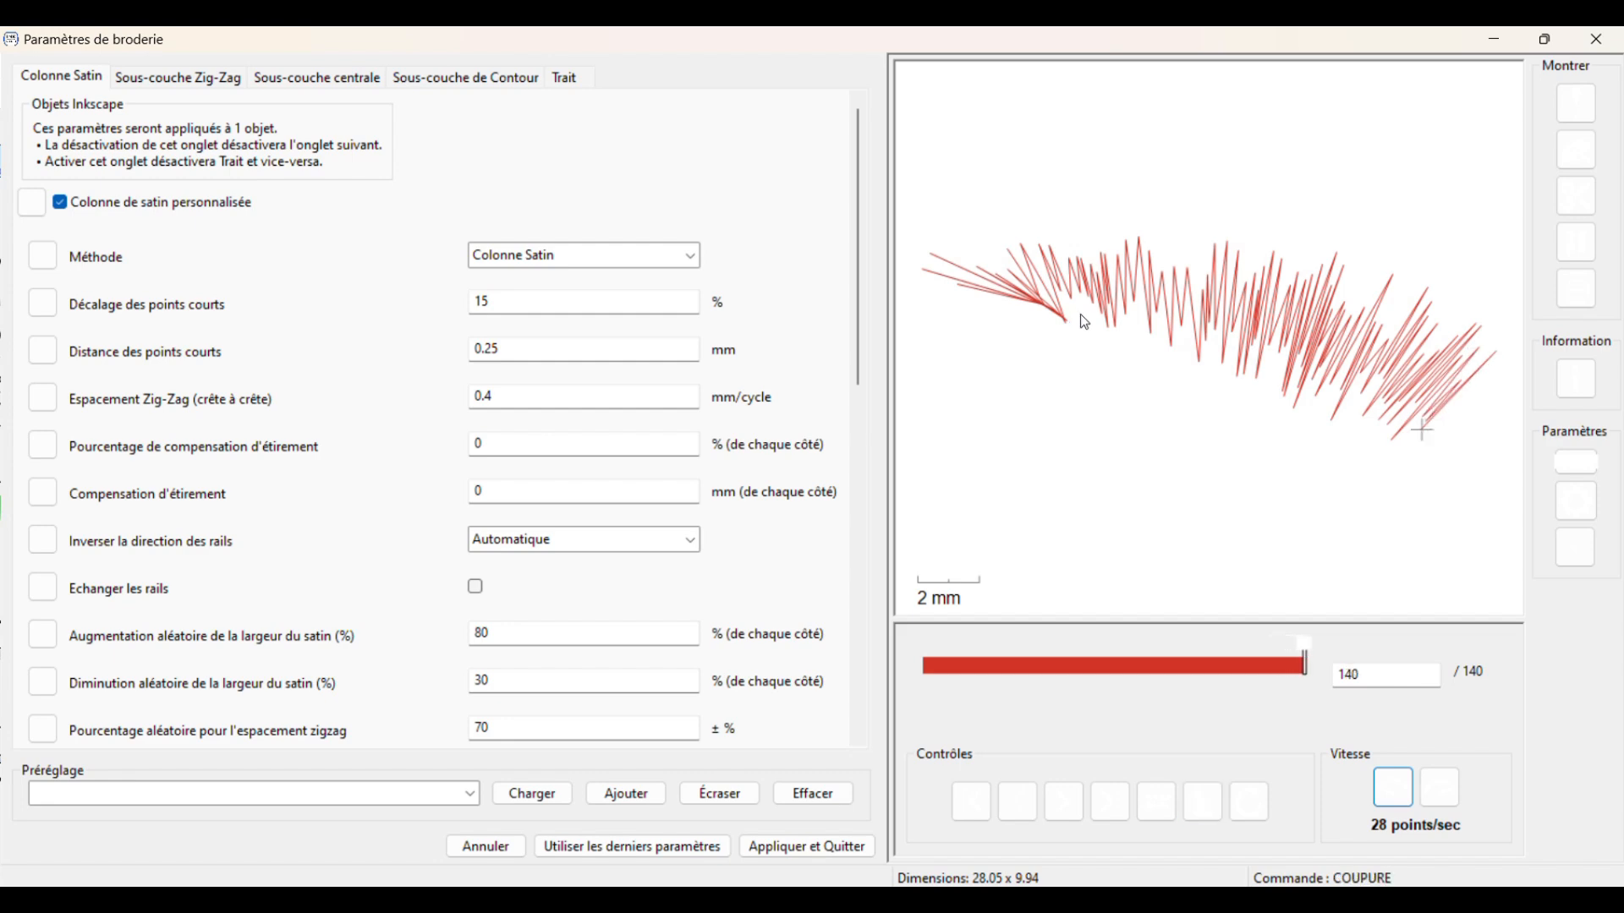
left_click(1595, 39)
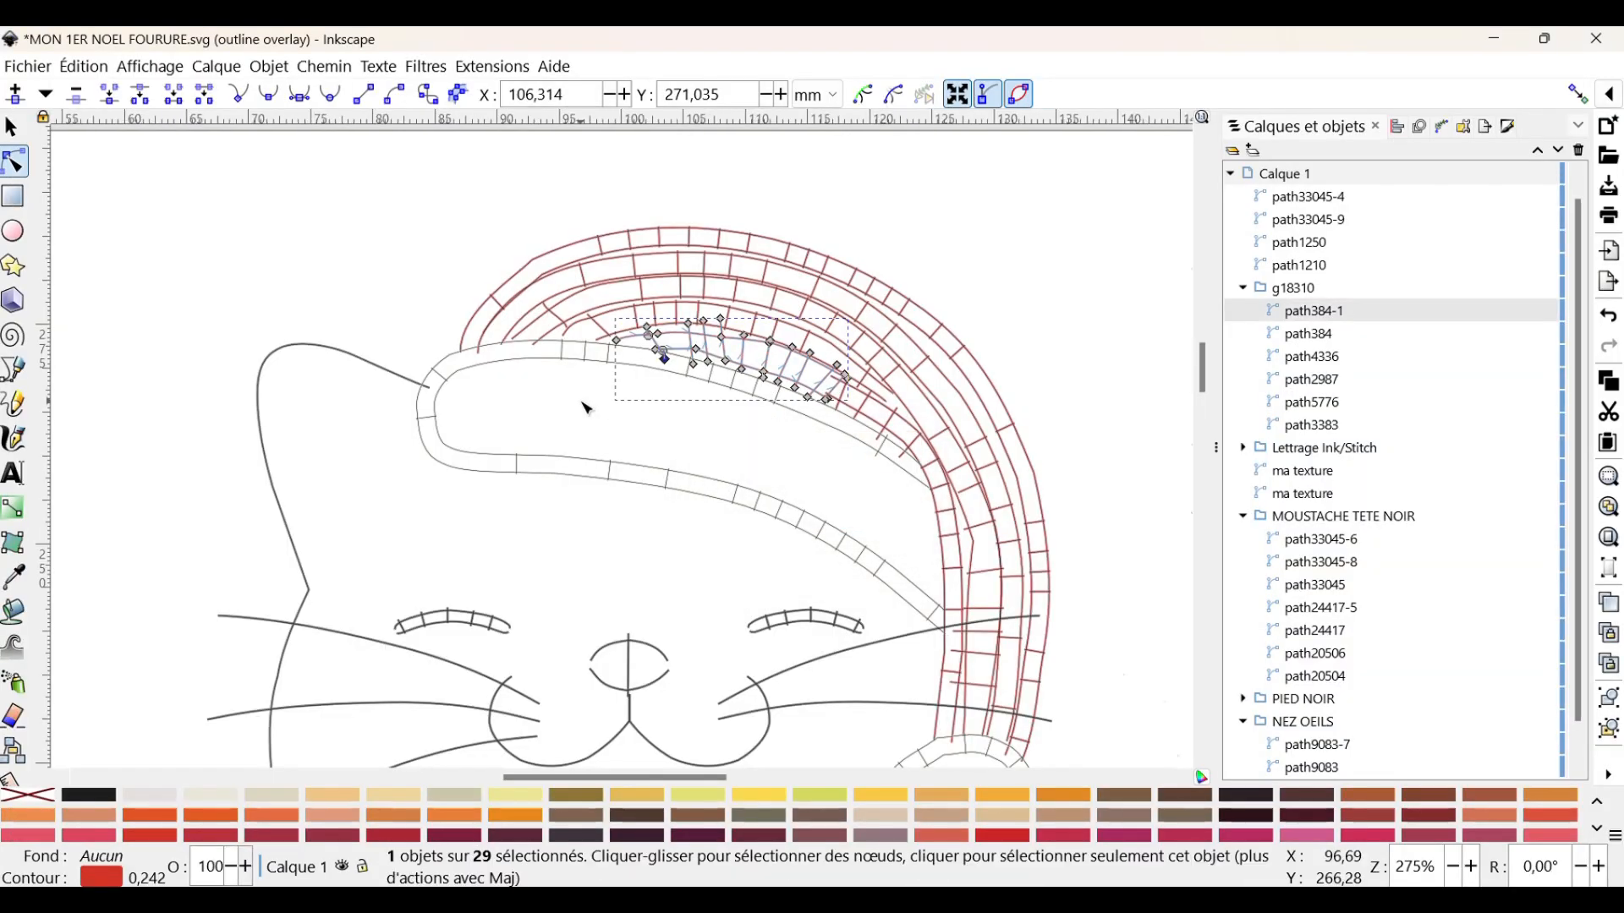
Extend path384-1's lower rail toward the brim, straighten its first rung, and preview the column again in the embroidery parameters.
scroll(584, 406, "up", 3)
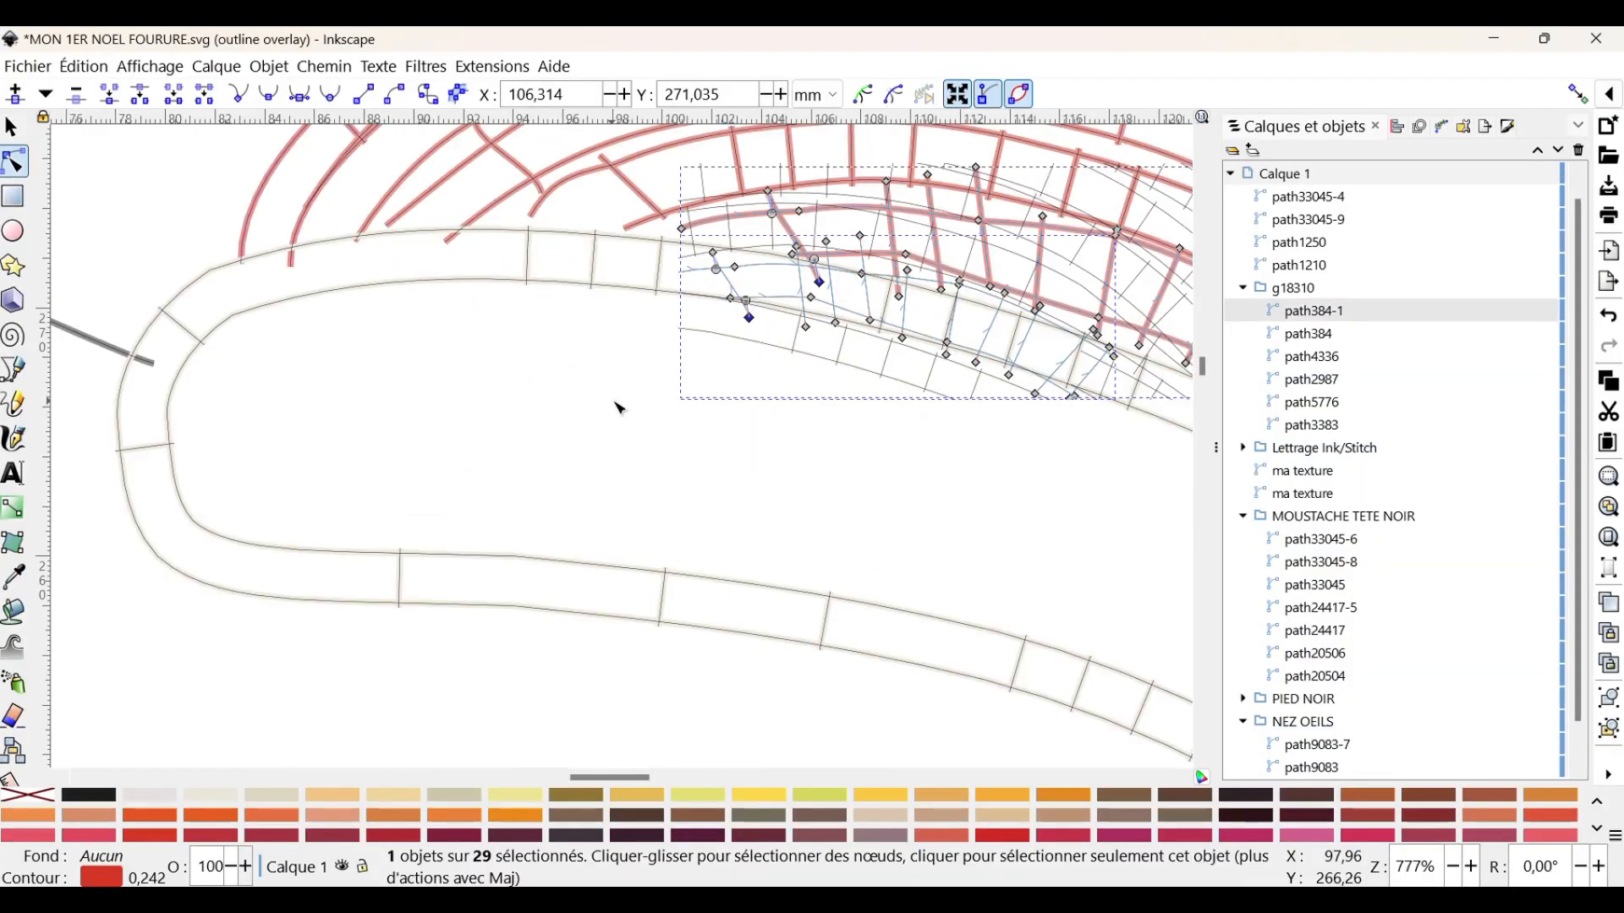
left_click(905, 253)
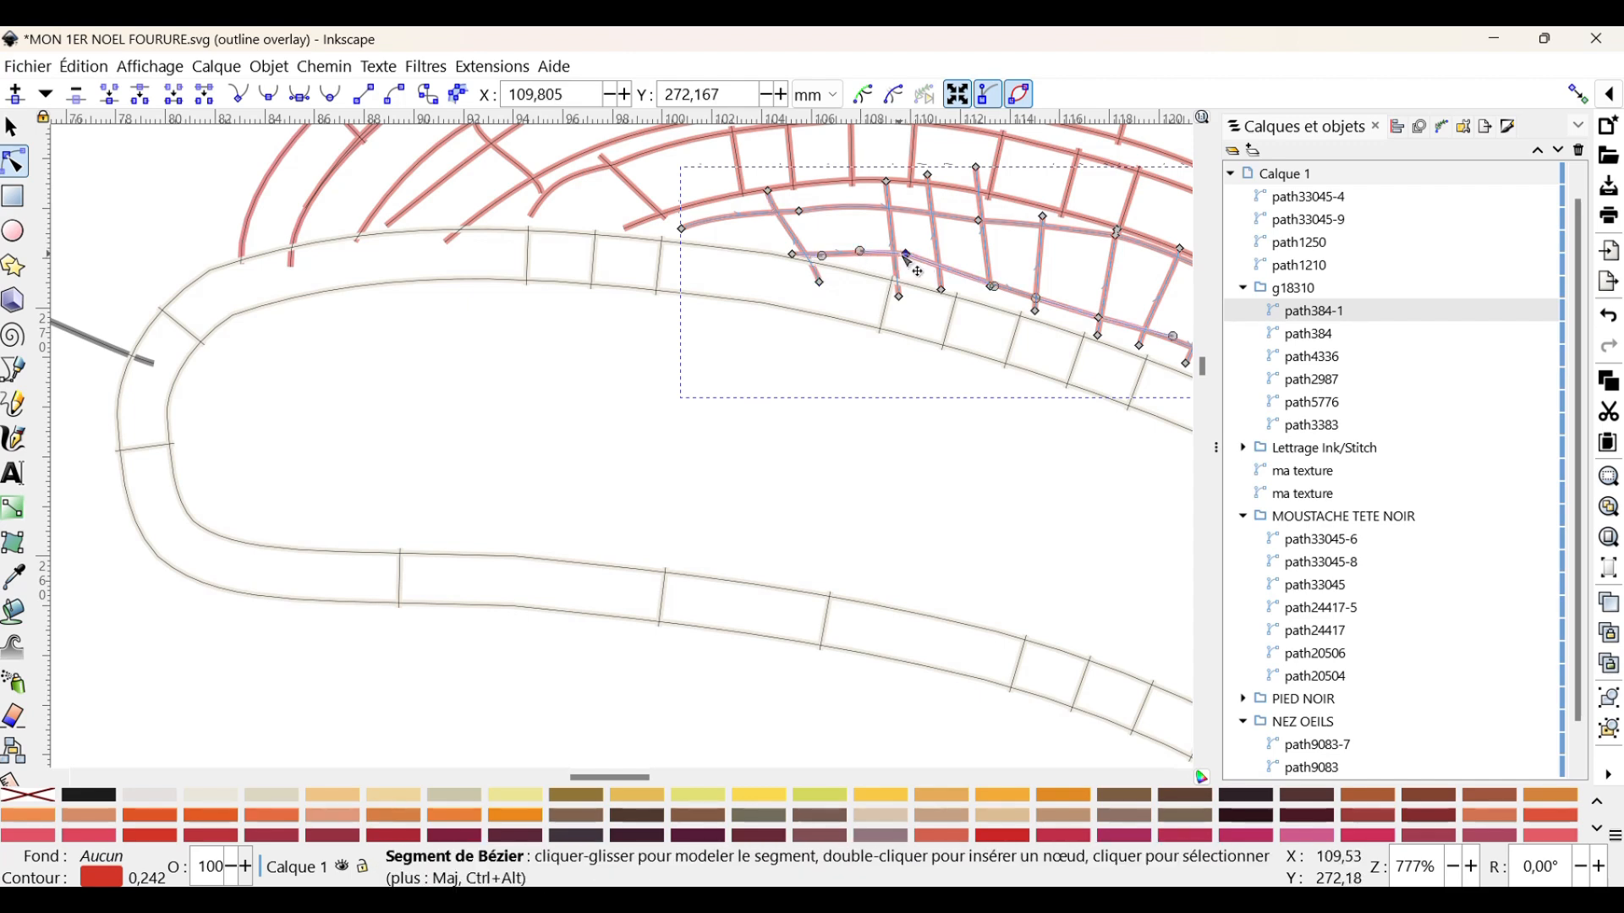
left_click_drag(875, 262, 903, 270)
key("ctrl+z")
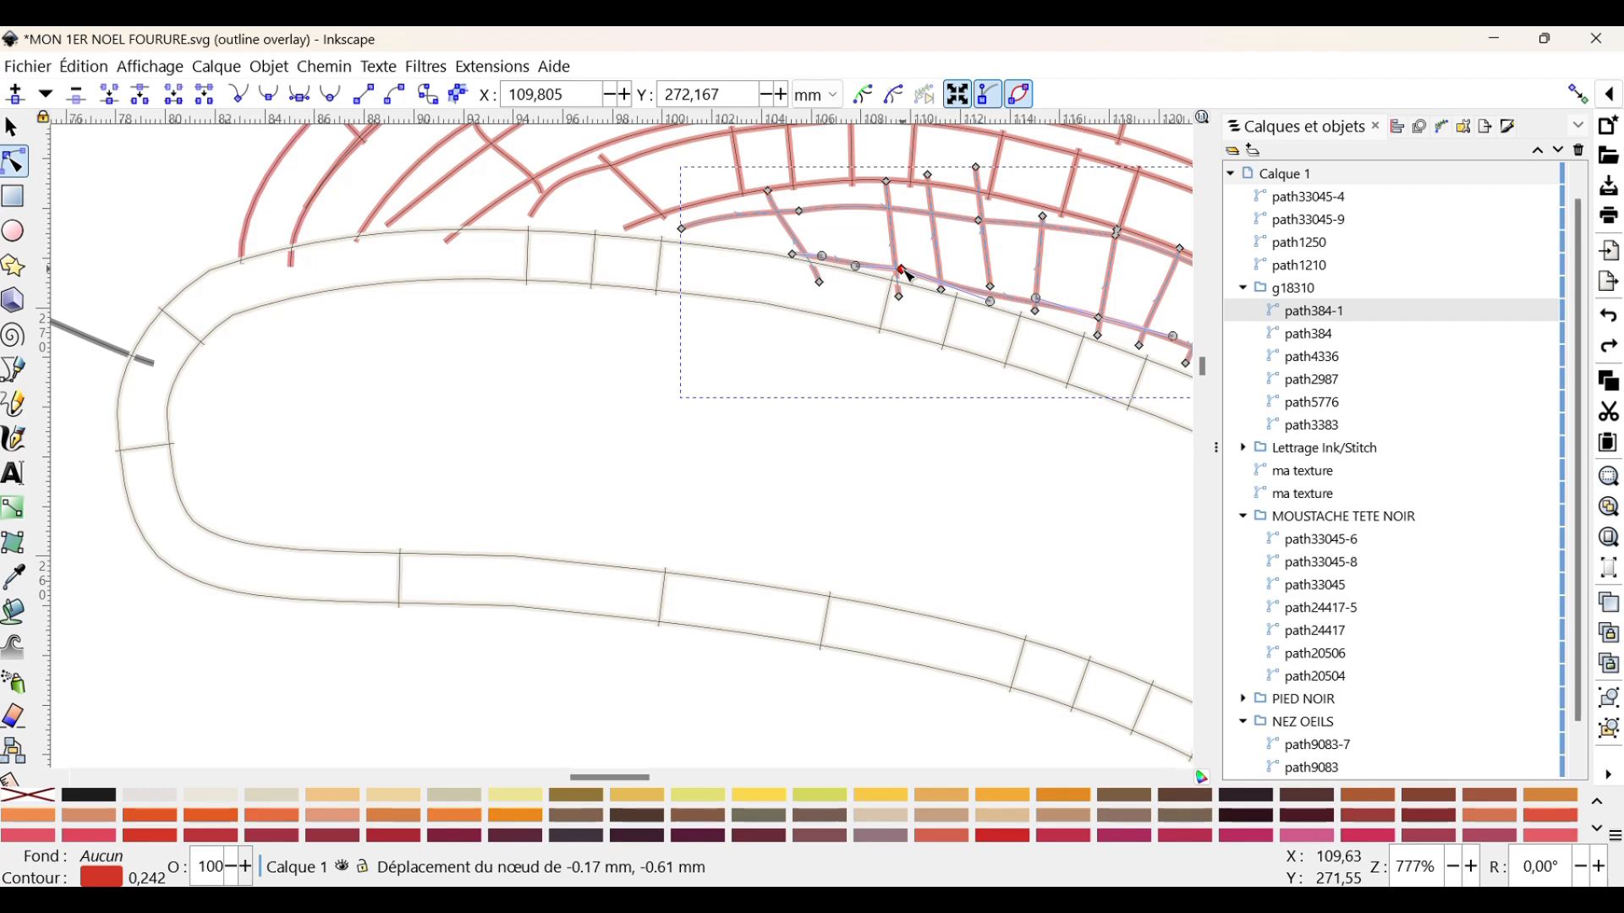
left_click_drag(799, 261, 741, 250)
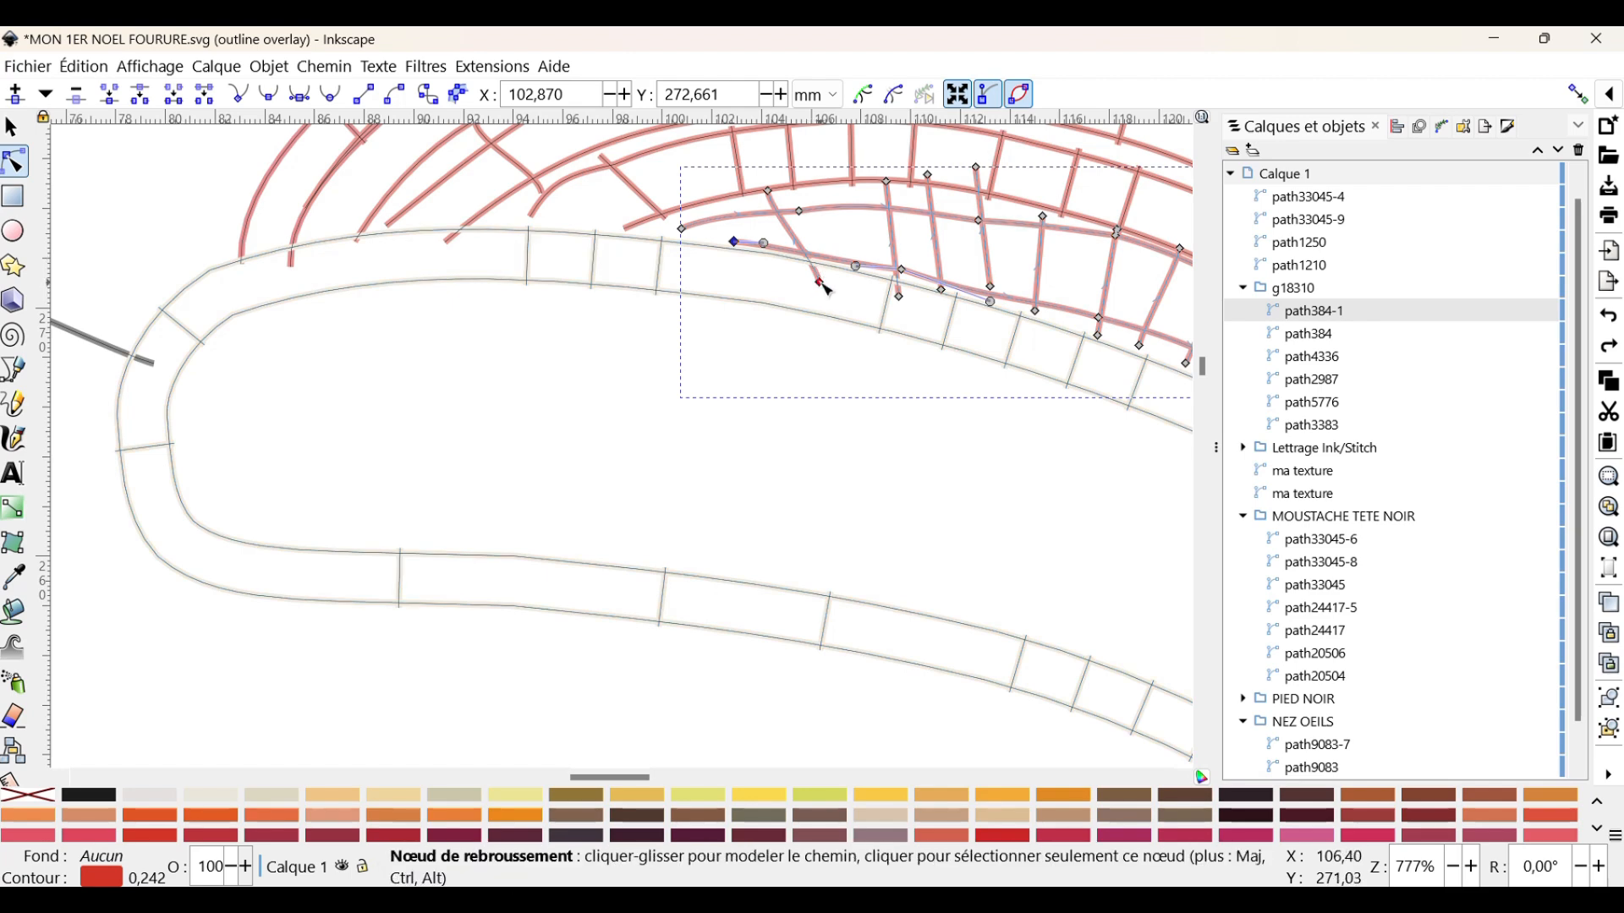
left_click_drag(824, 287, 778, 263)
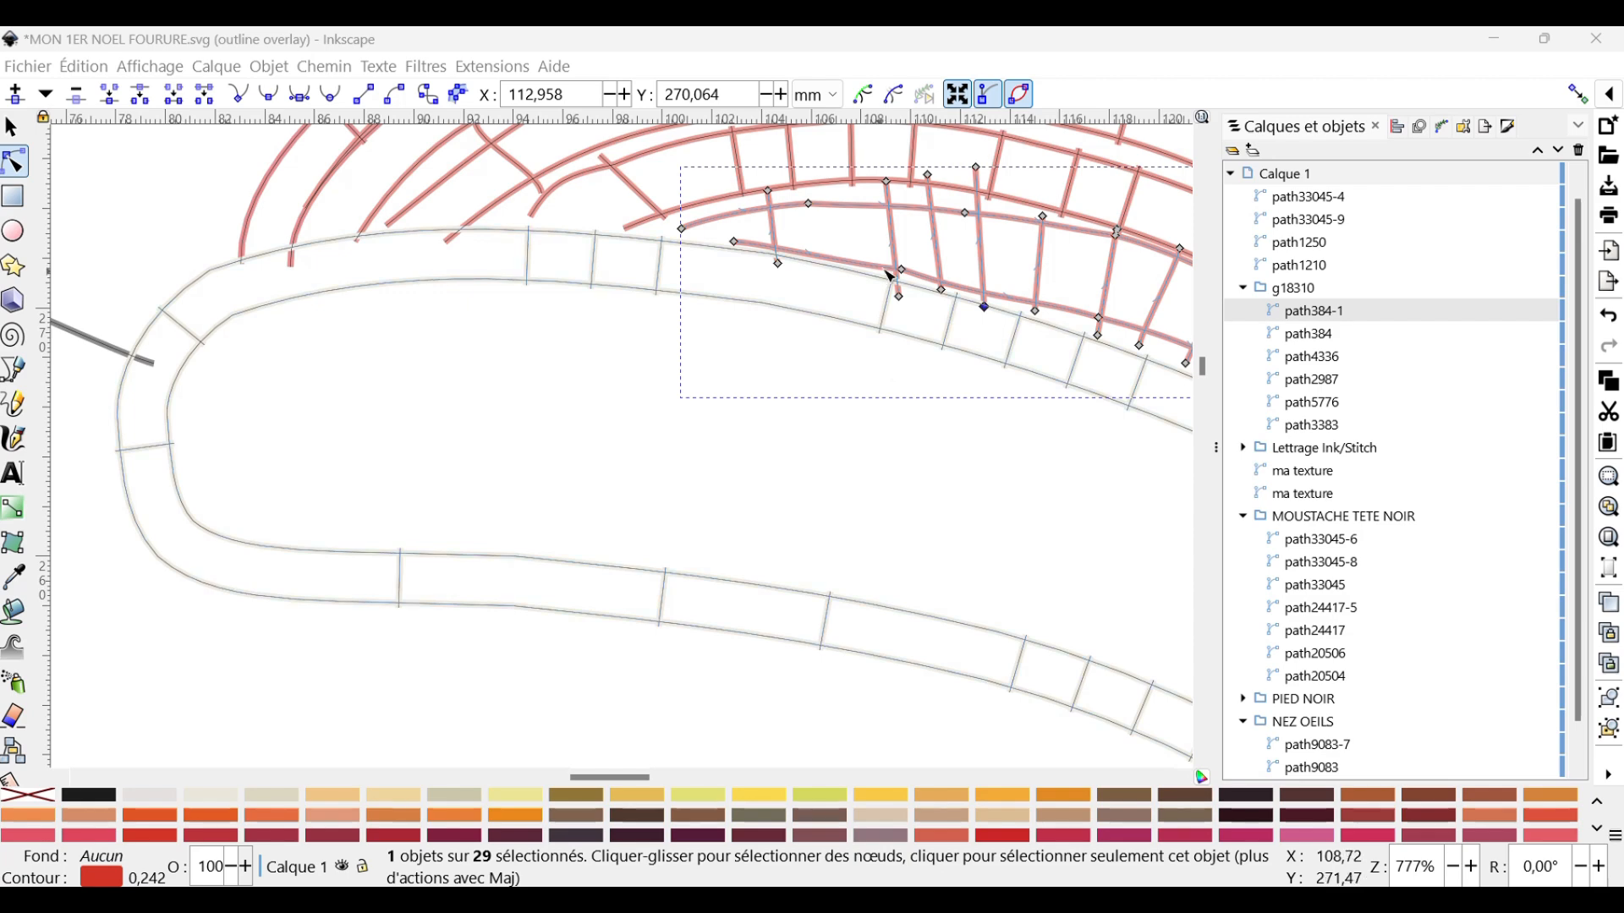
key("ctrl+s")
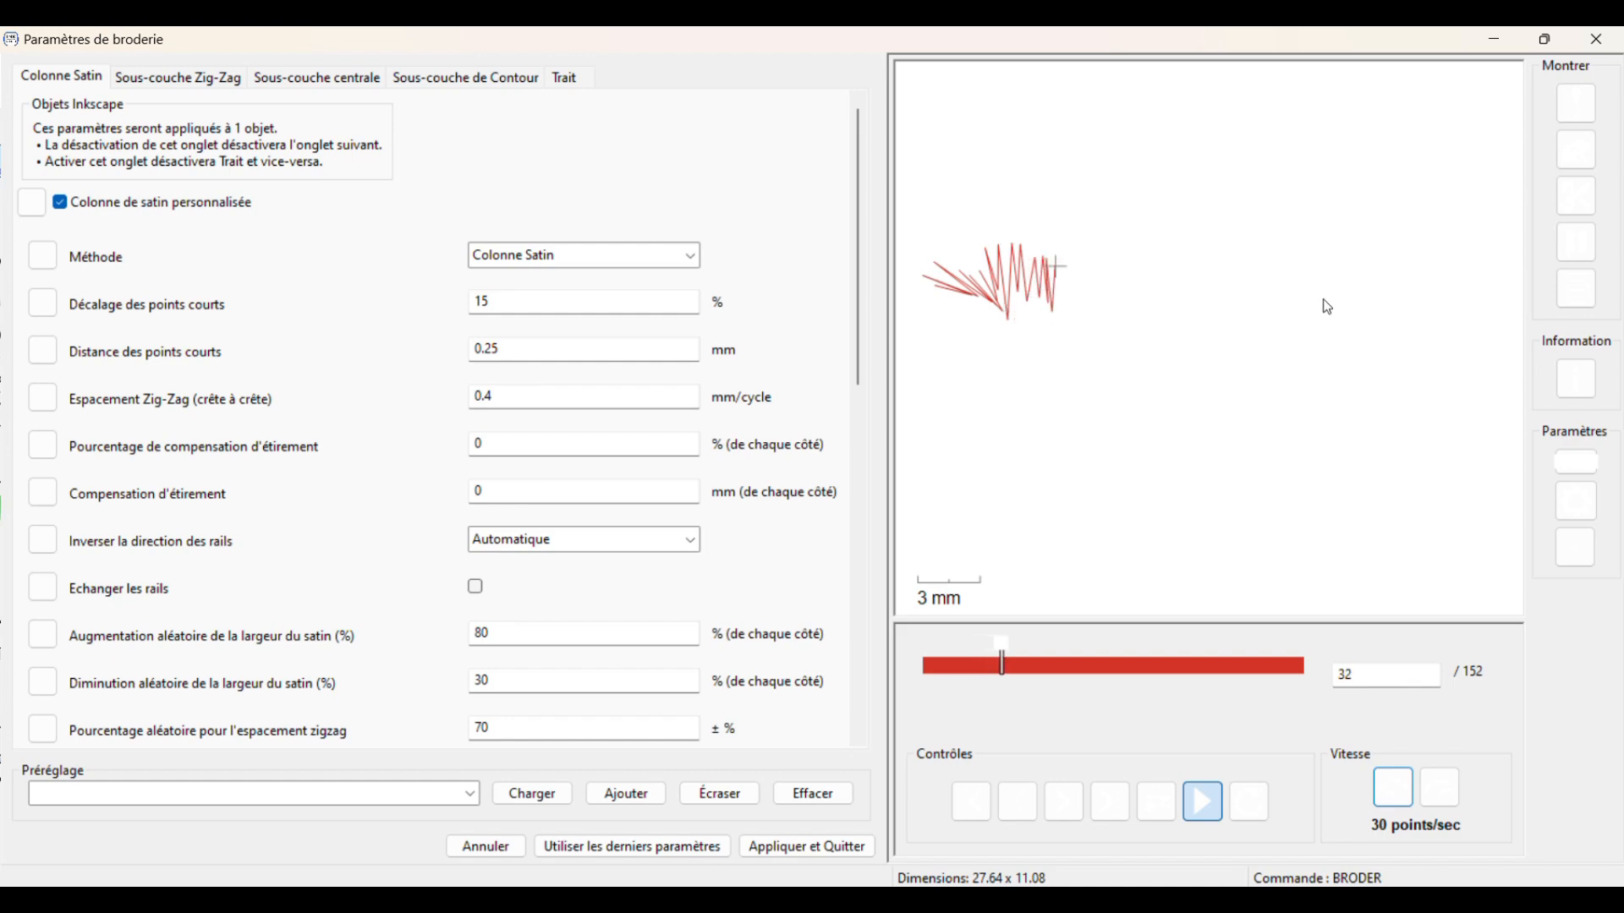
Apply path384-1's embroidery parameters, and enable the trim after stitching (Couper après) for satin column path384.
left_click(809, 847)
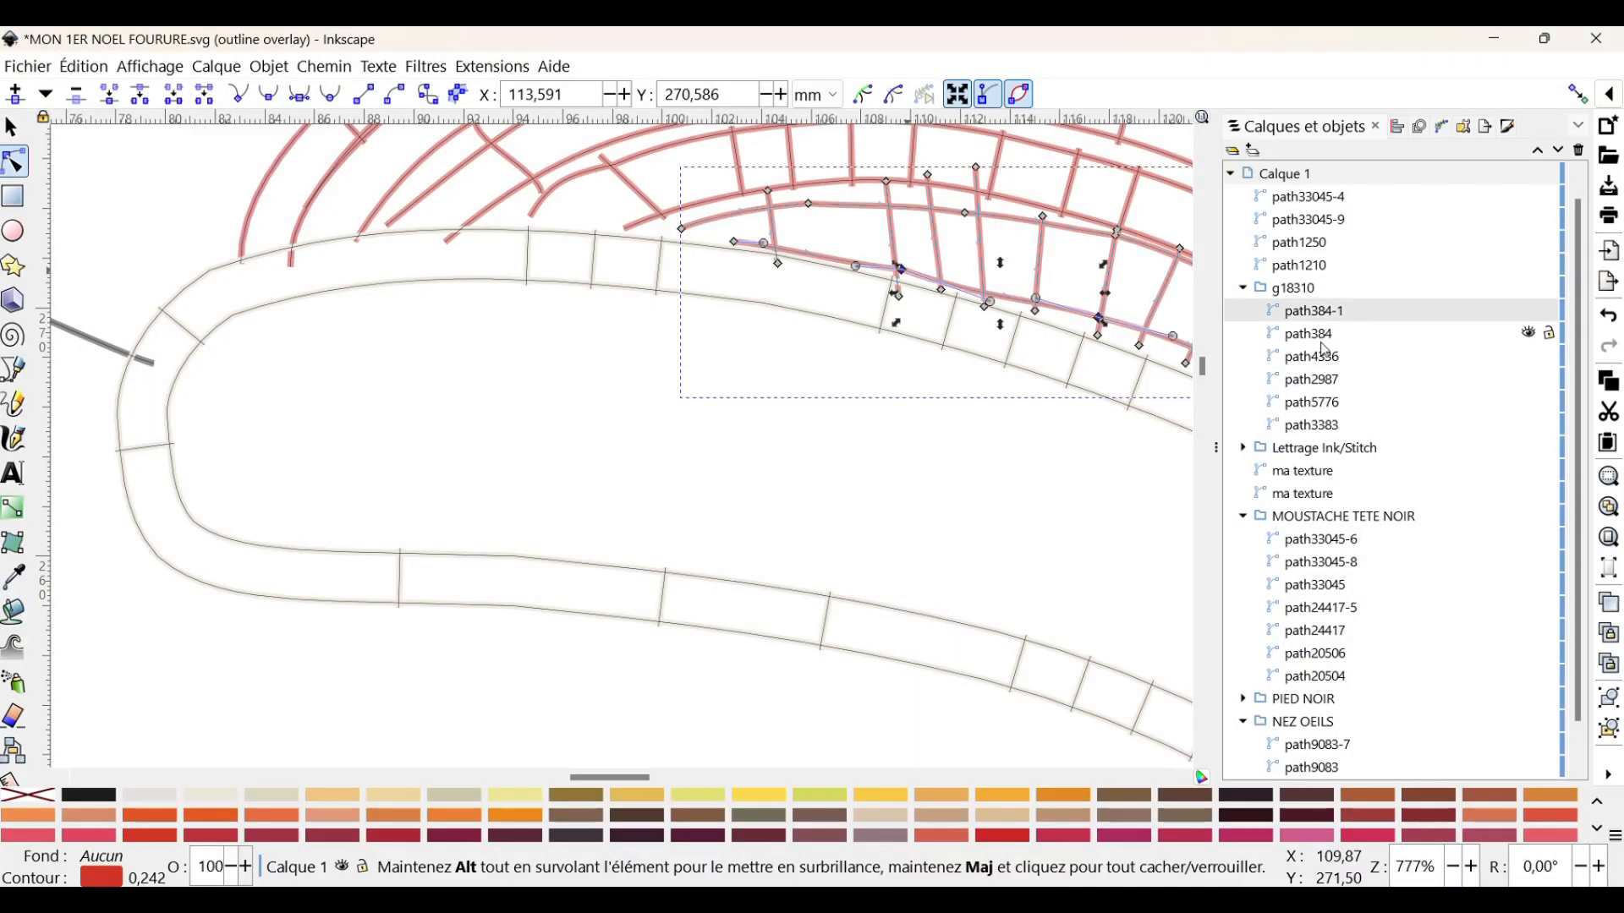
left_click(1323, 336)
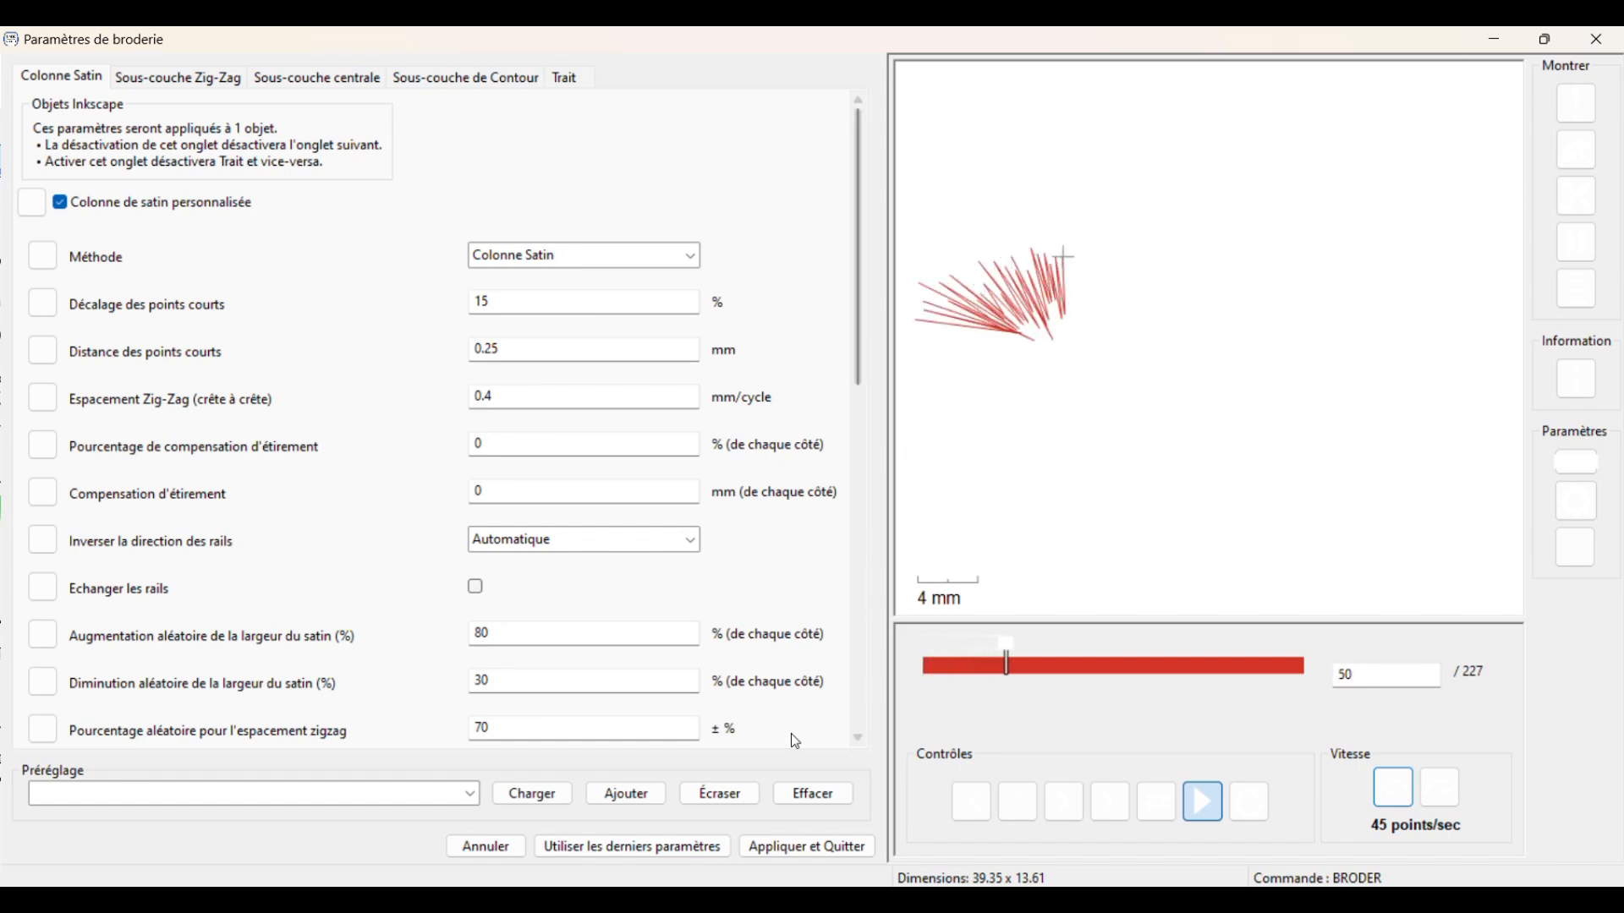
scroll(784, 717, "down", 5)
scroll(784, 717, "down", 4)
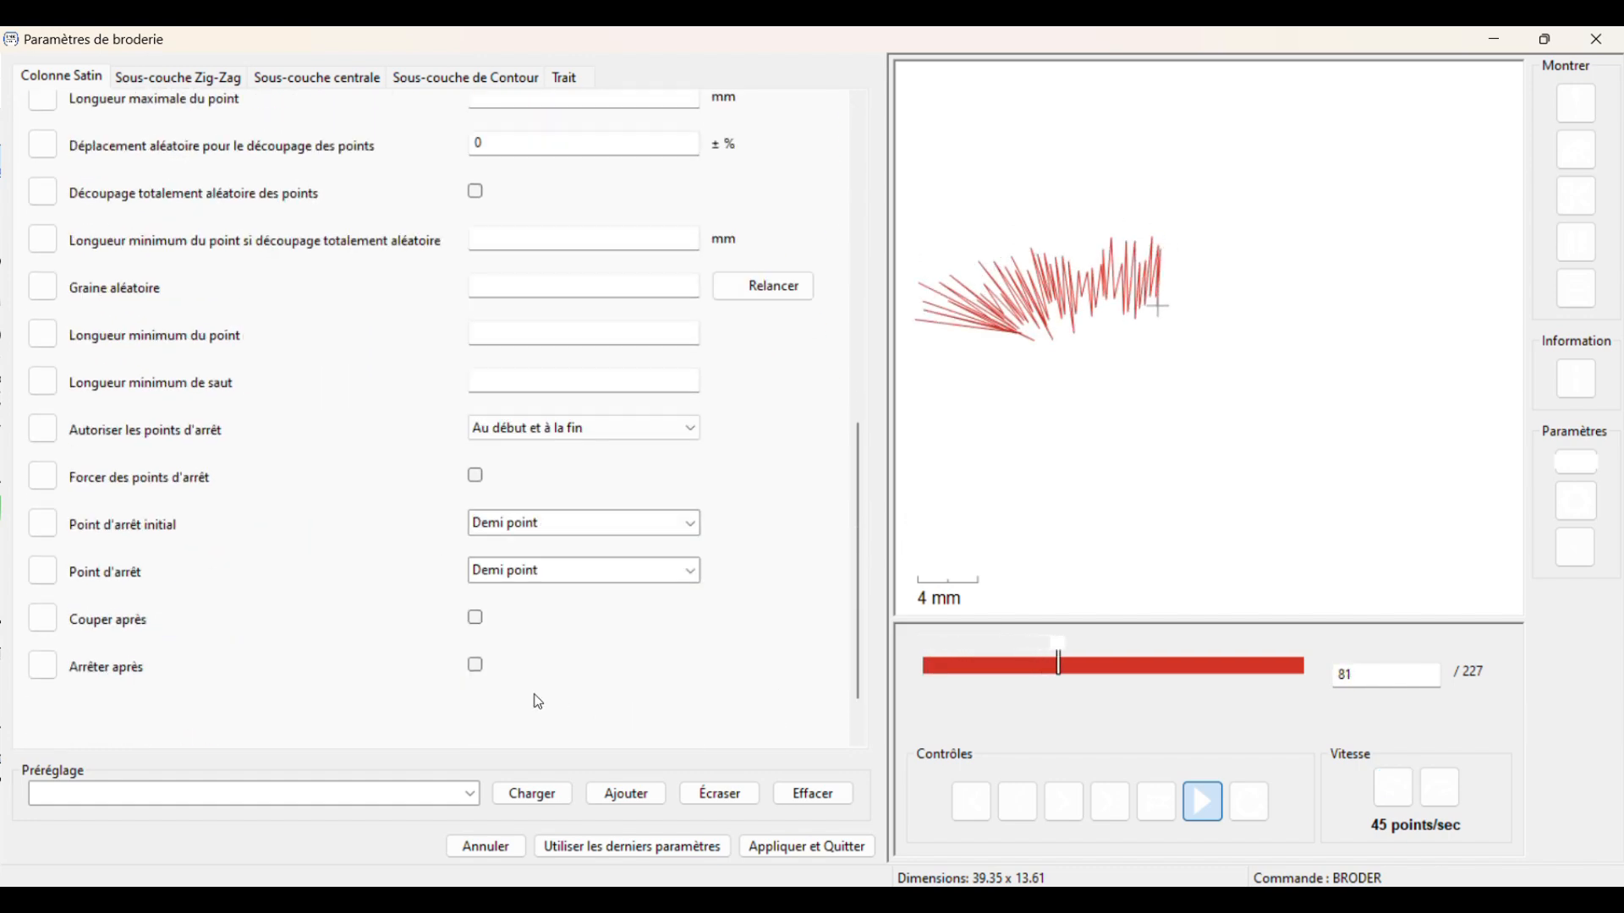
left_click(476, 618)
left_click(820, 844)
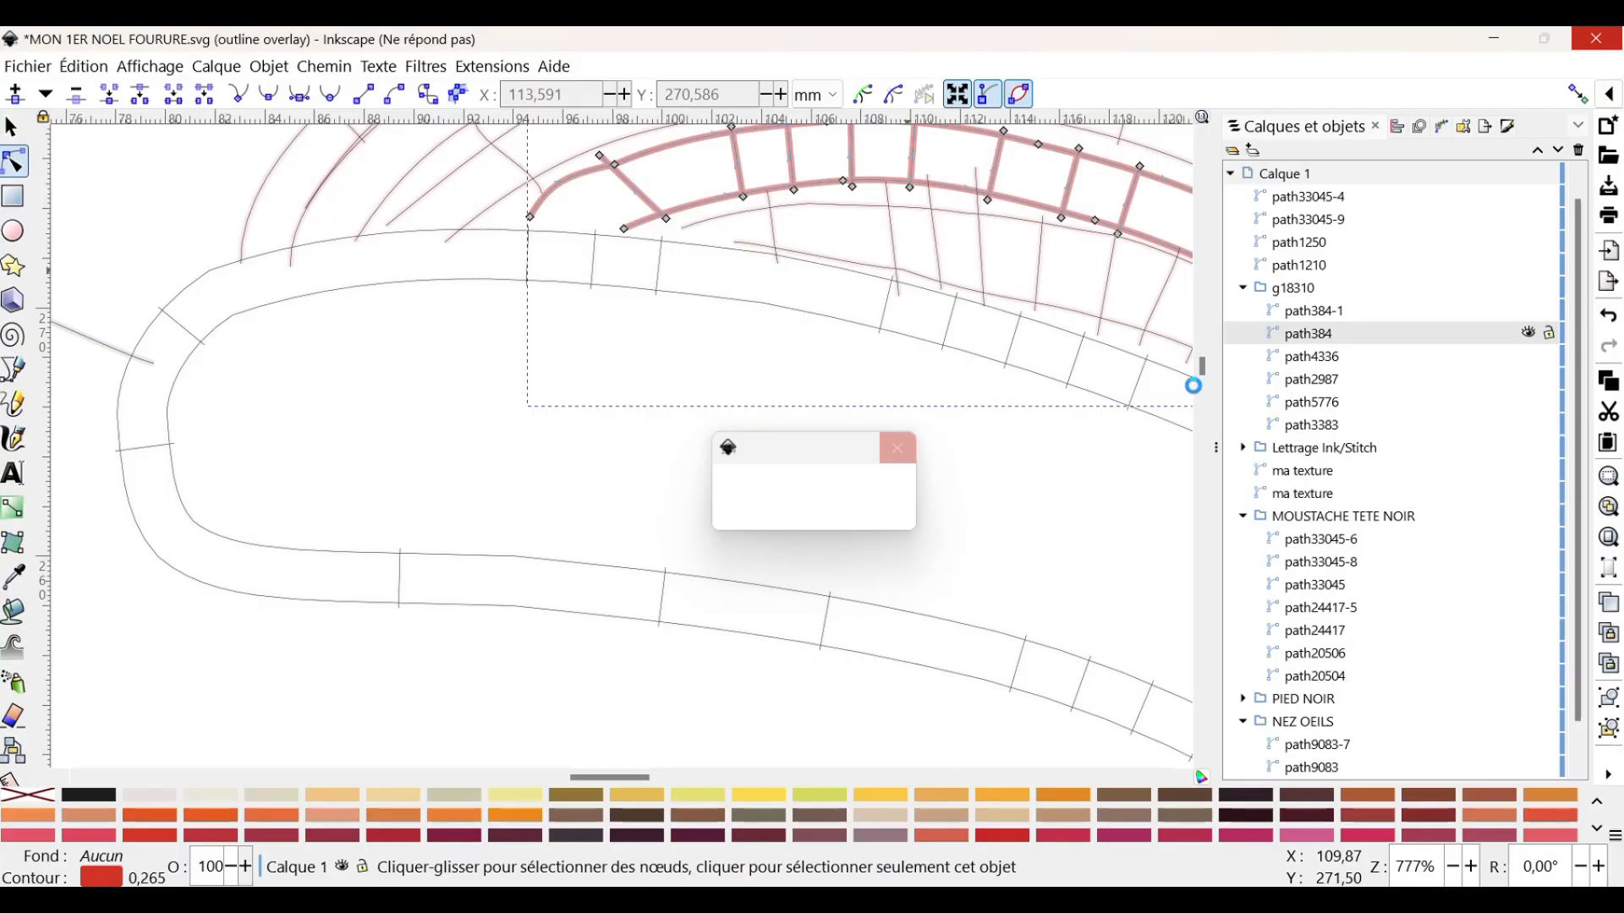
Enable the trim after stitching (Couper après) for satin column path4336 in its embroidery parameters and apply.
left_click(1326, 365)
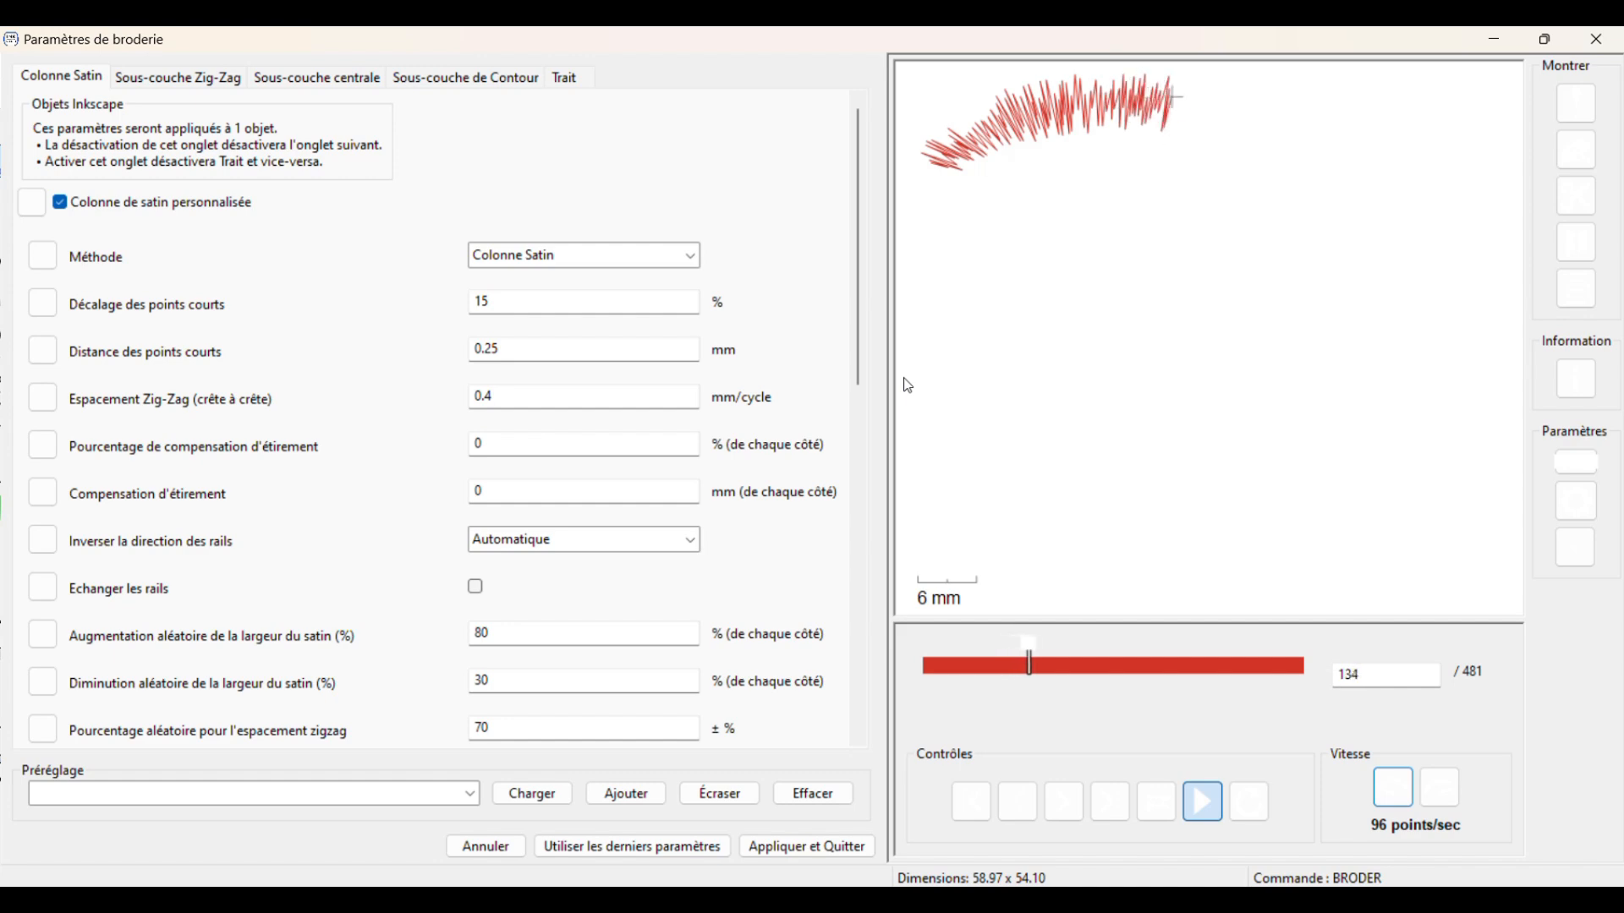
scroll(817, 510, "down", 5)
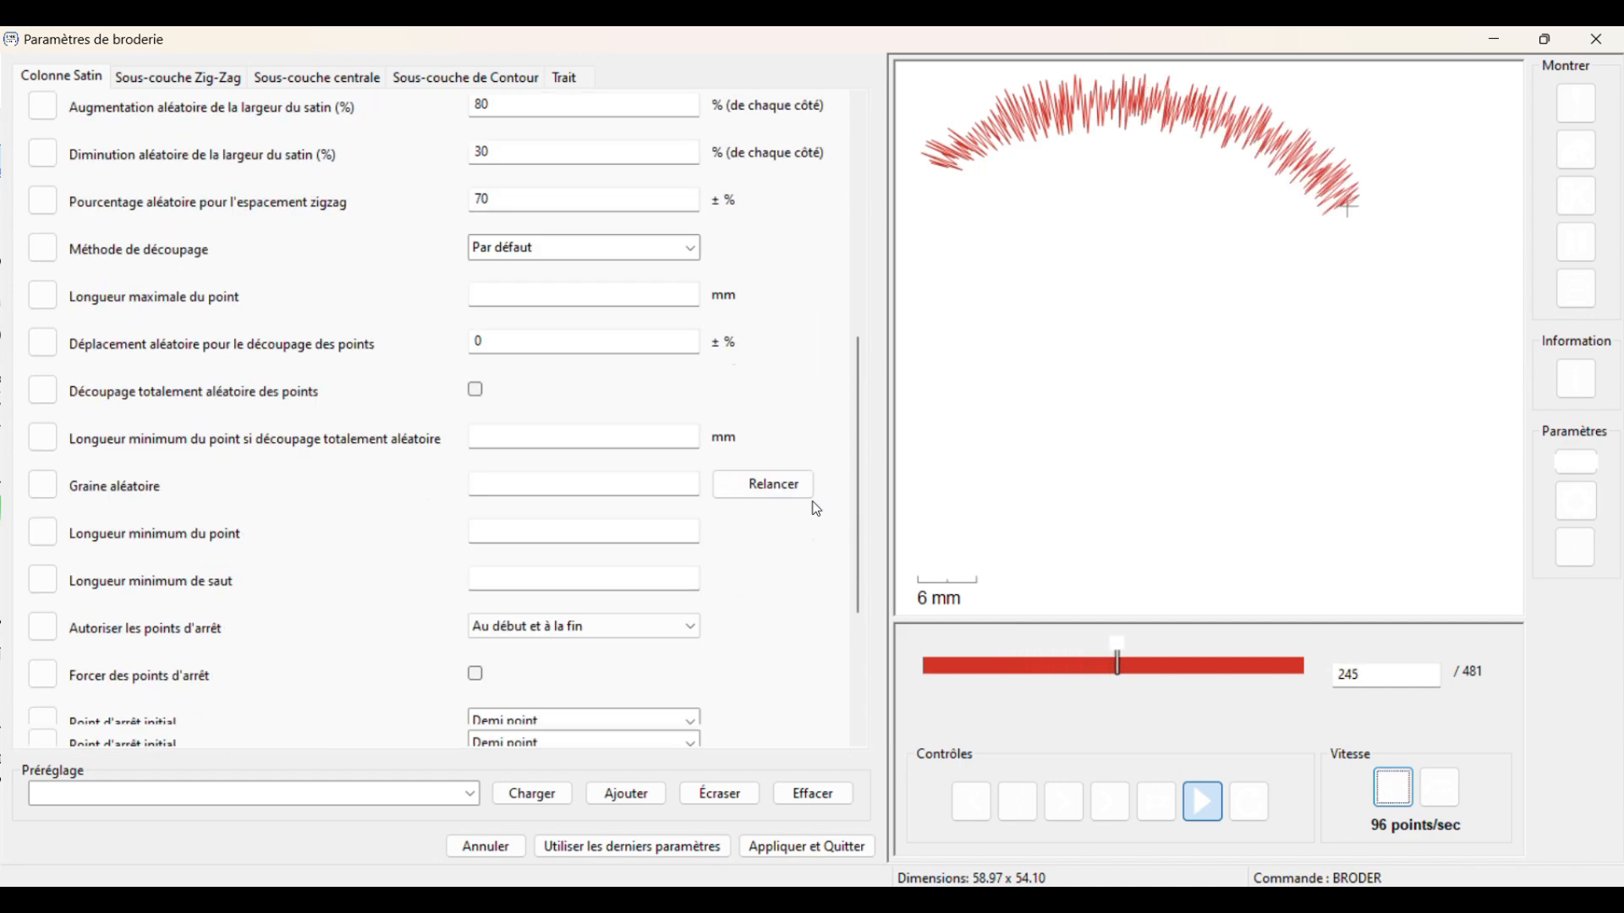
scroll(817, 510, "down", 3)
left_click(476, 552)
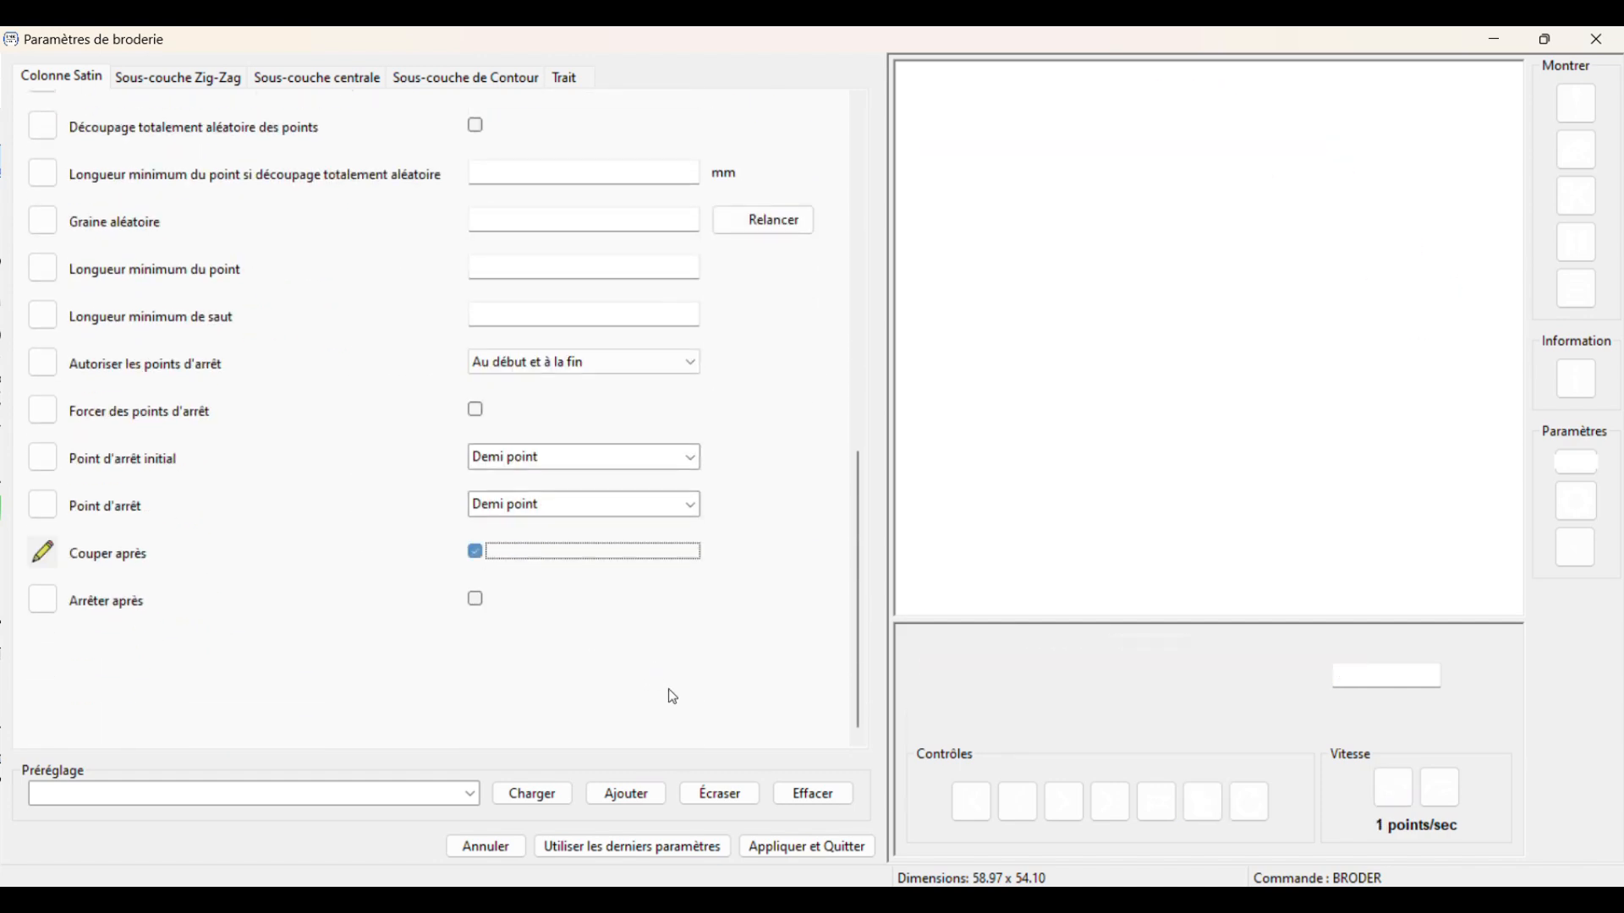
left_click(822, 855)
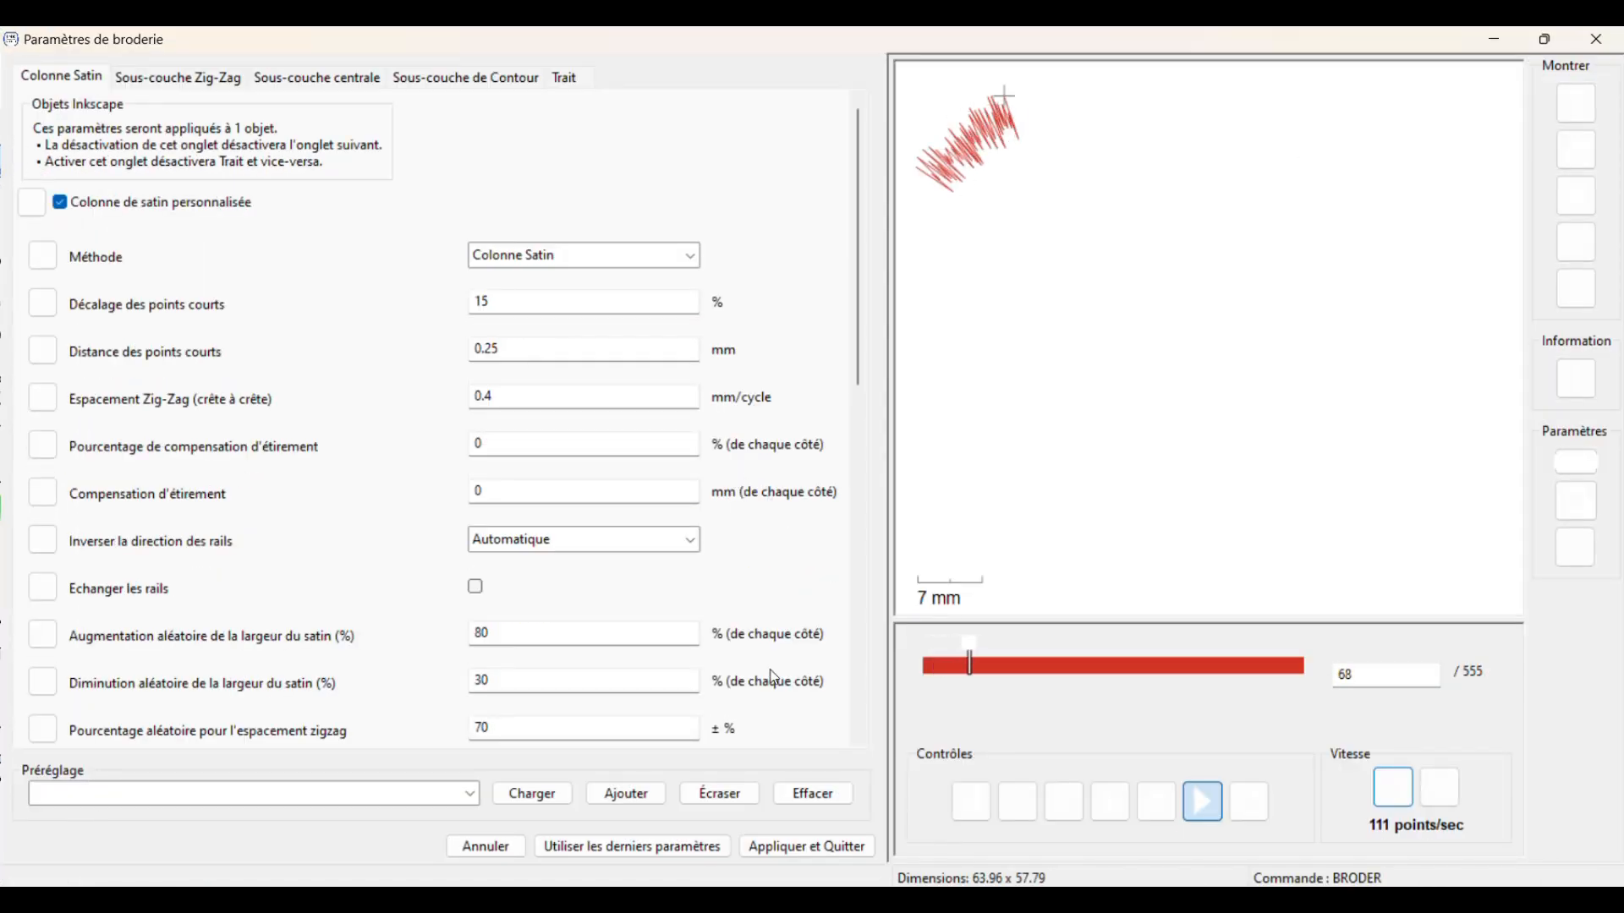
Enable the trim after stitching (Couper après) for satin column path2987 in its embroidery parameters and apply.
scroll(838, 717, "down", 5)
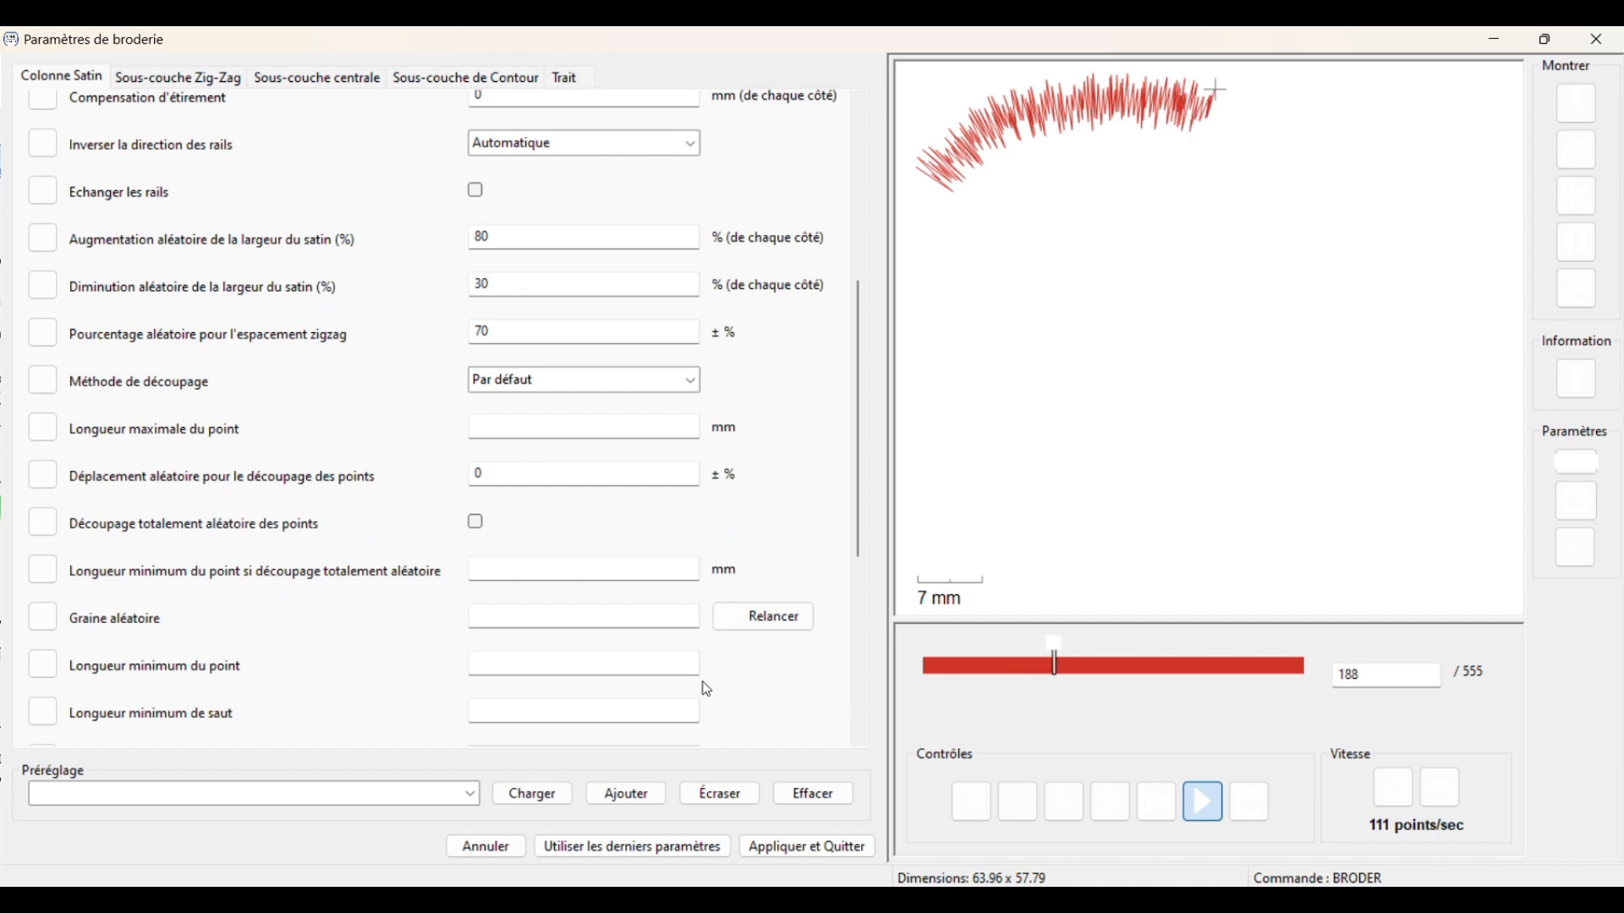
scroll(743, 689, "down", 5)
left_click(476, 553)
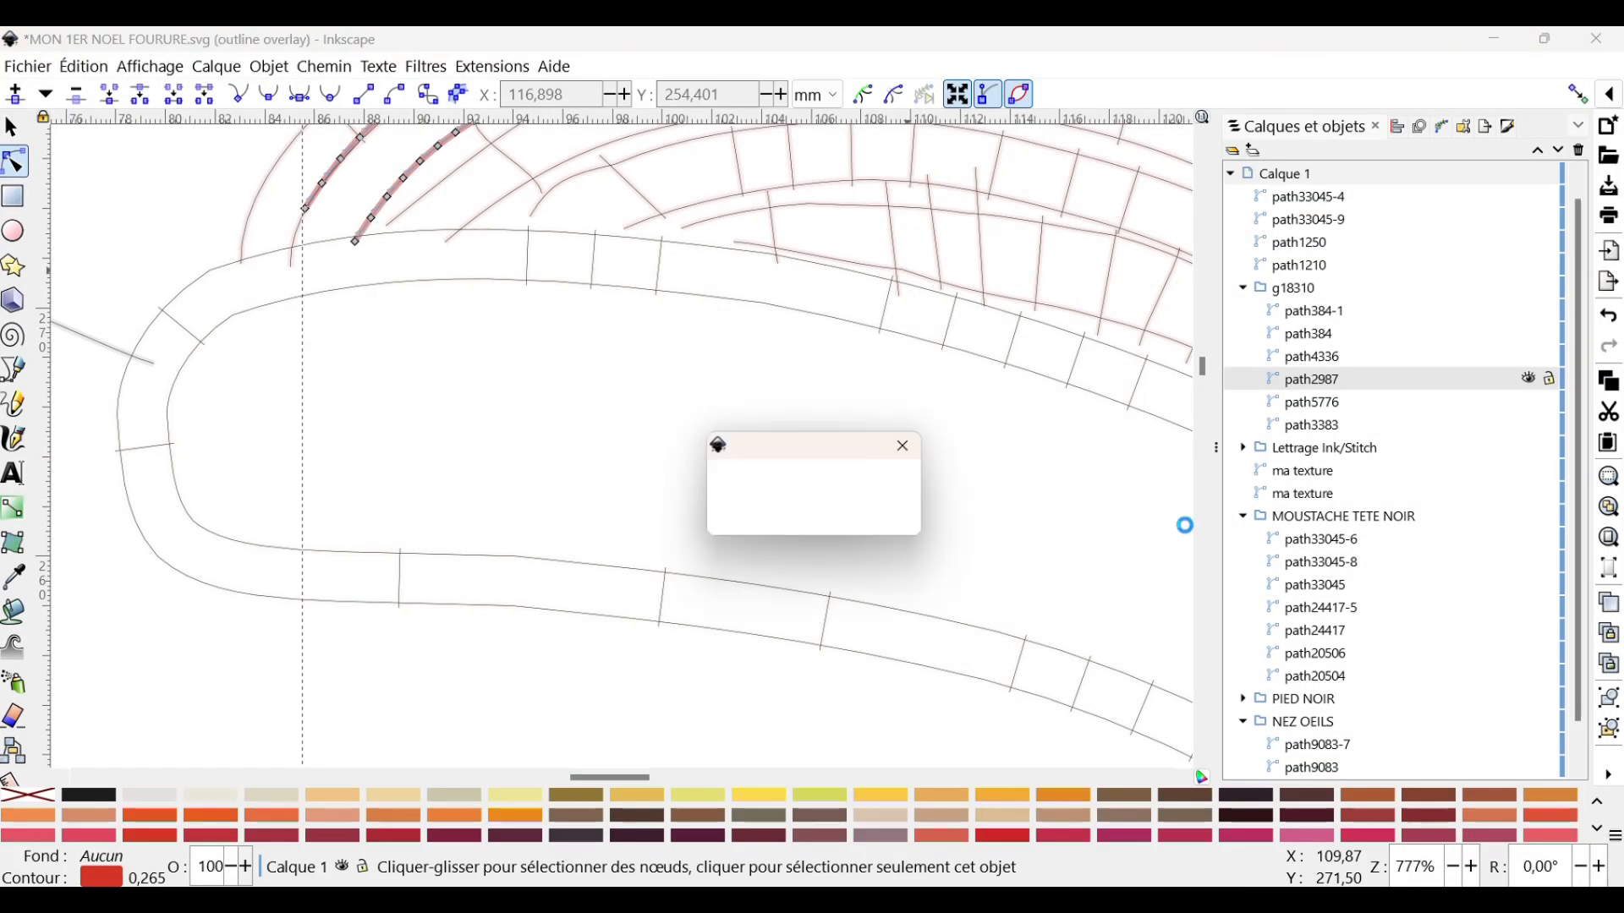
Check the trim setting (Couper après) and stitch simulation of satin columns path5776 and path3383 in their embroidery parameters.
left_click(1326, 405)
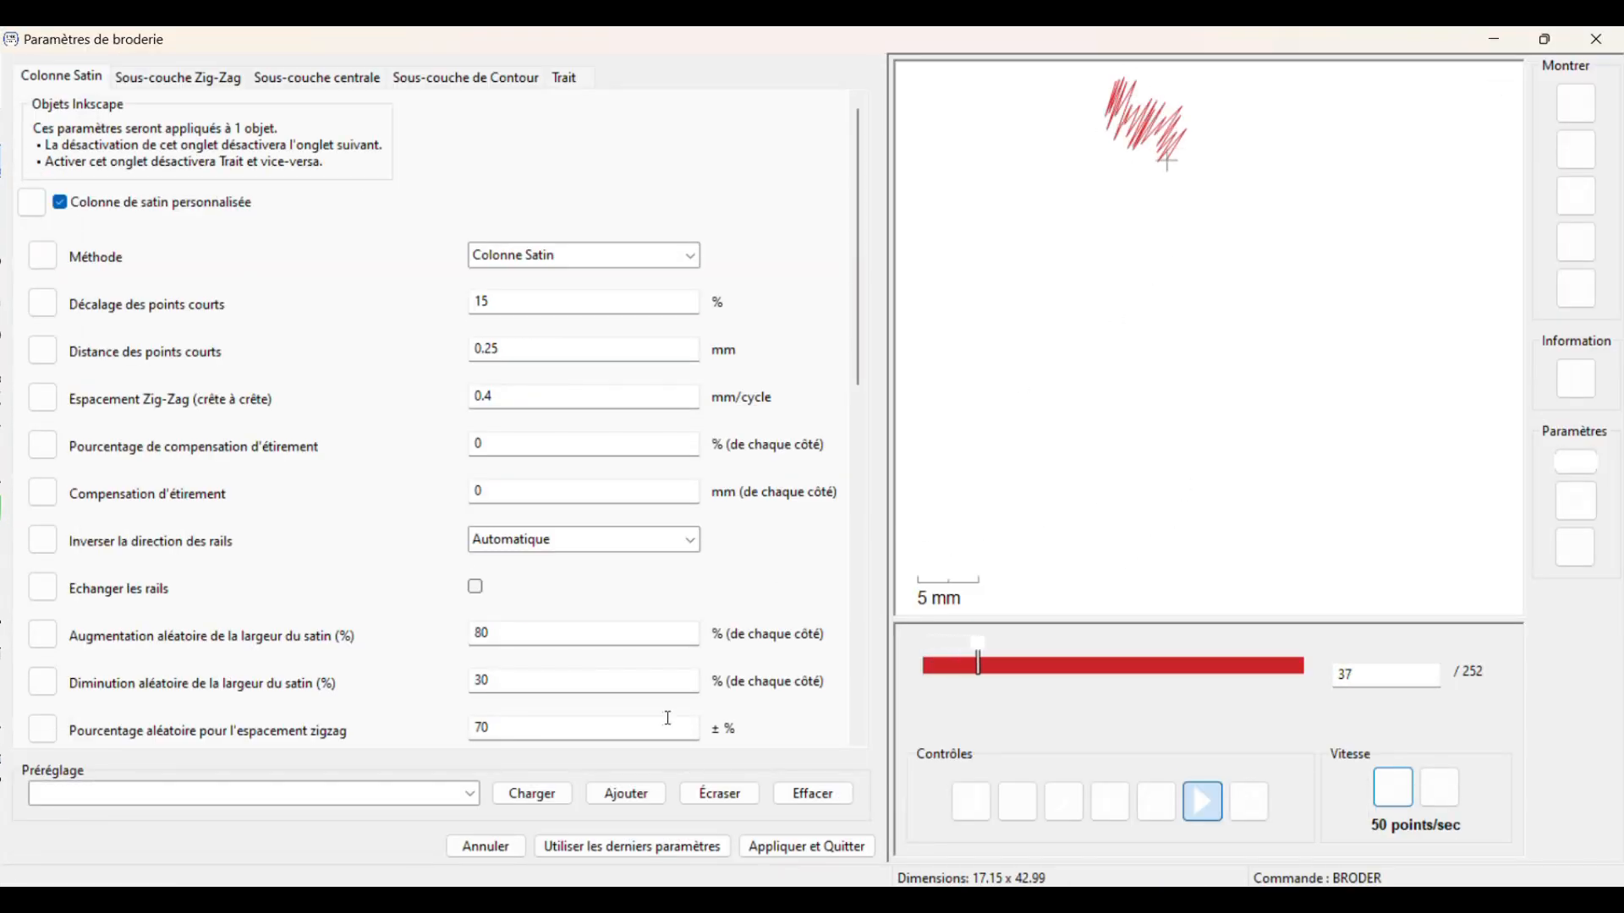
scroll(778, 592, "down", 10)
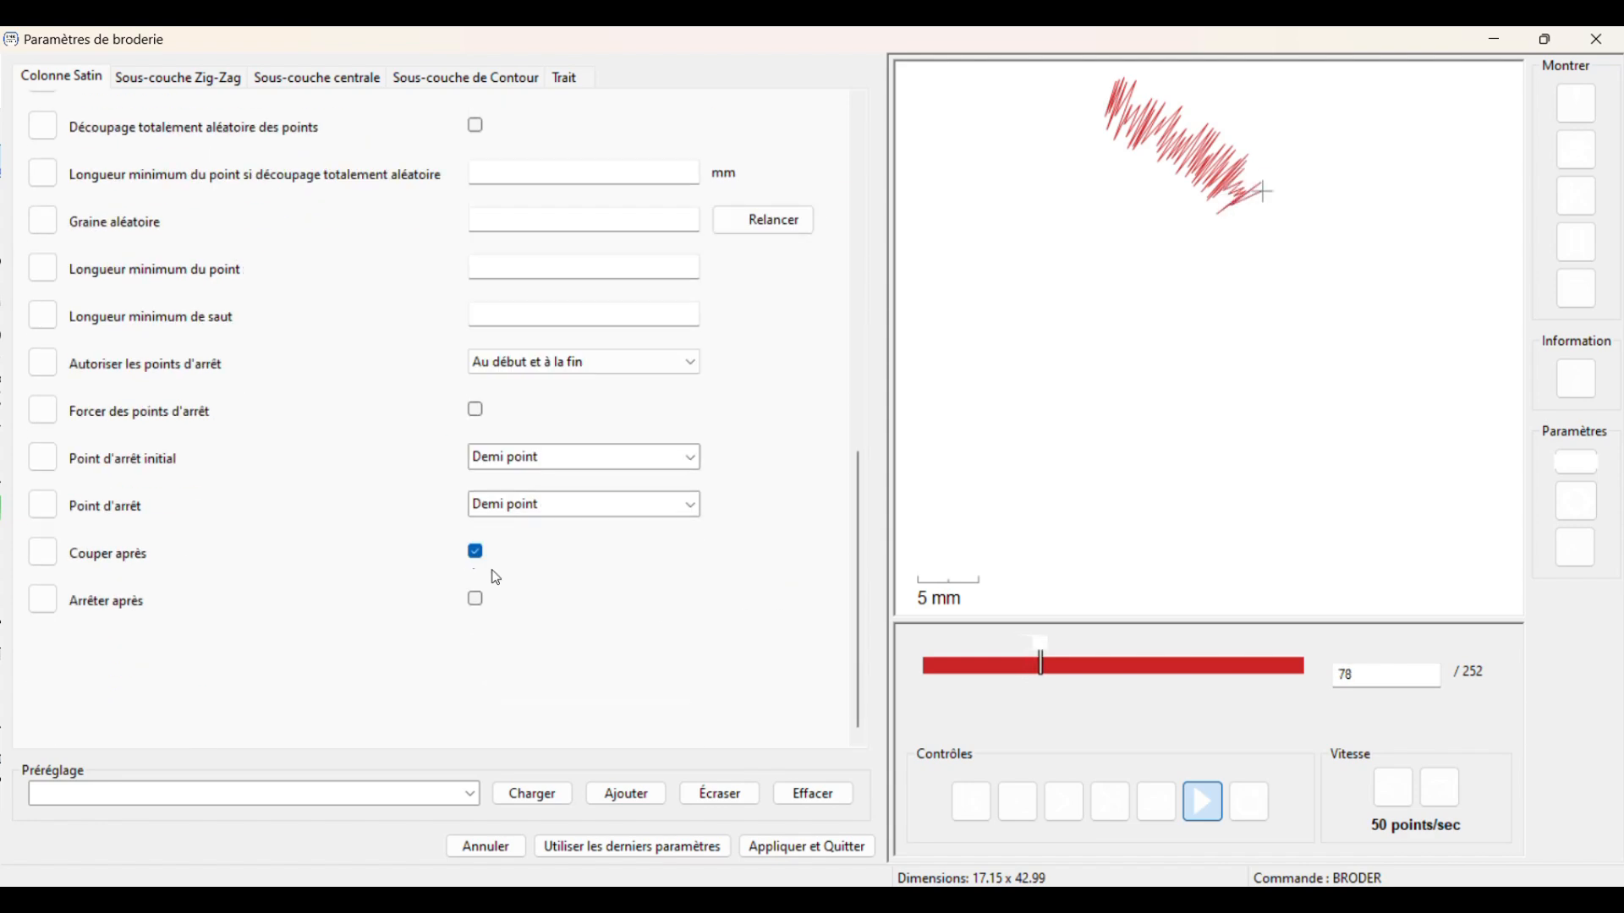
left_click(807, 847)
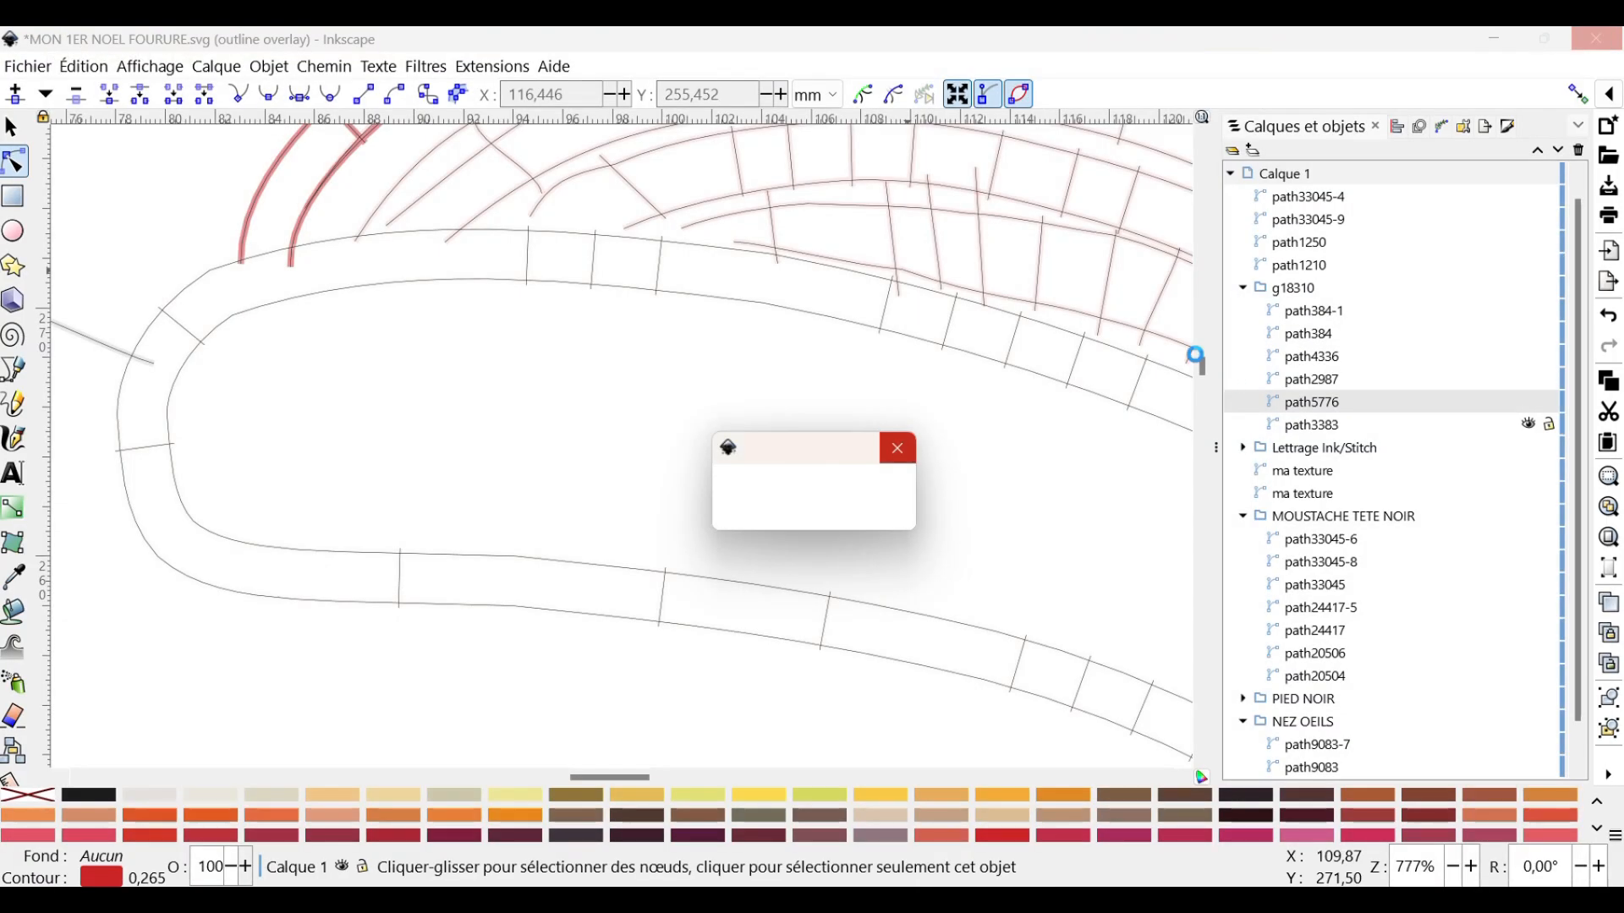
left_click(1314, 425)
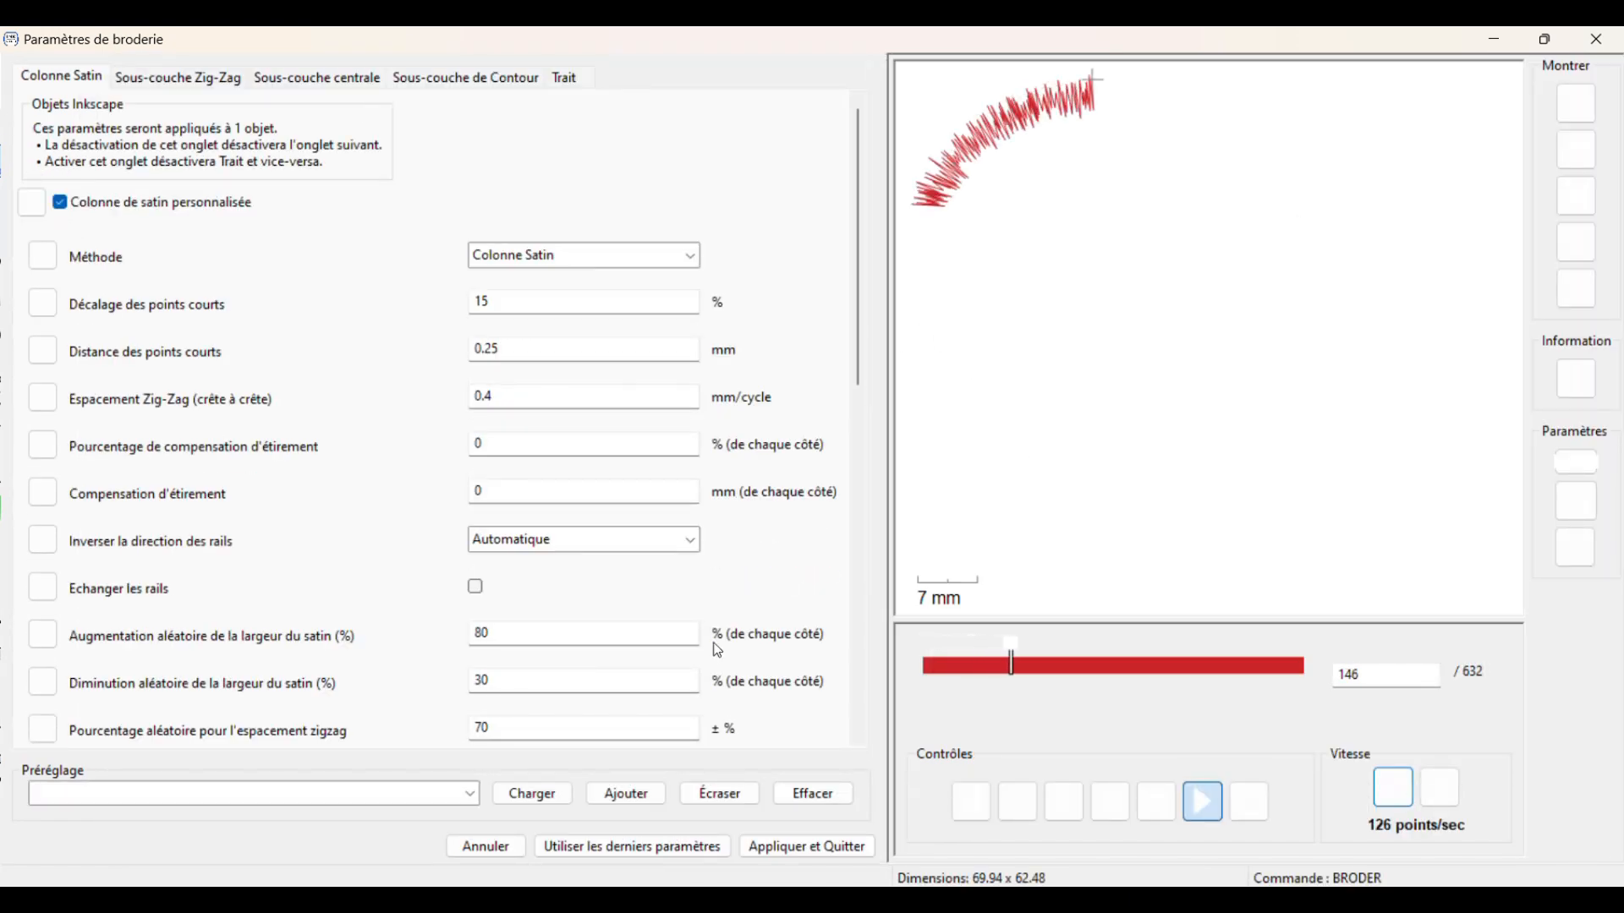
scroll(813, 717, "down", 4)
scroll(366, 674, "down", 5)
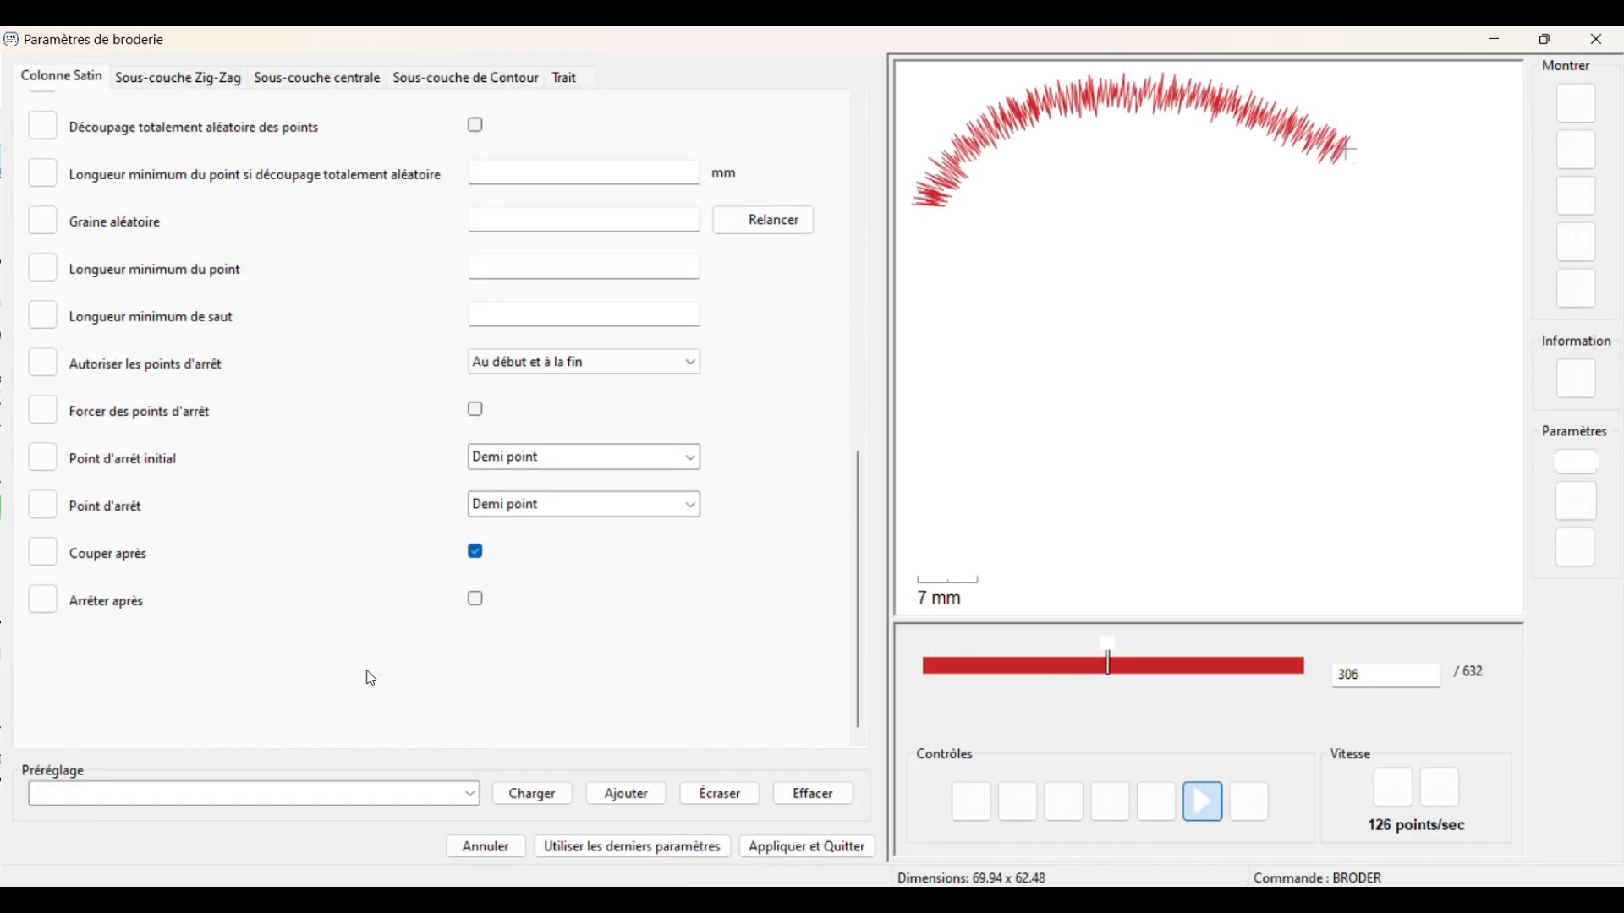
left_click(775, 849)
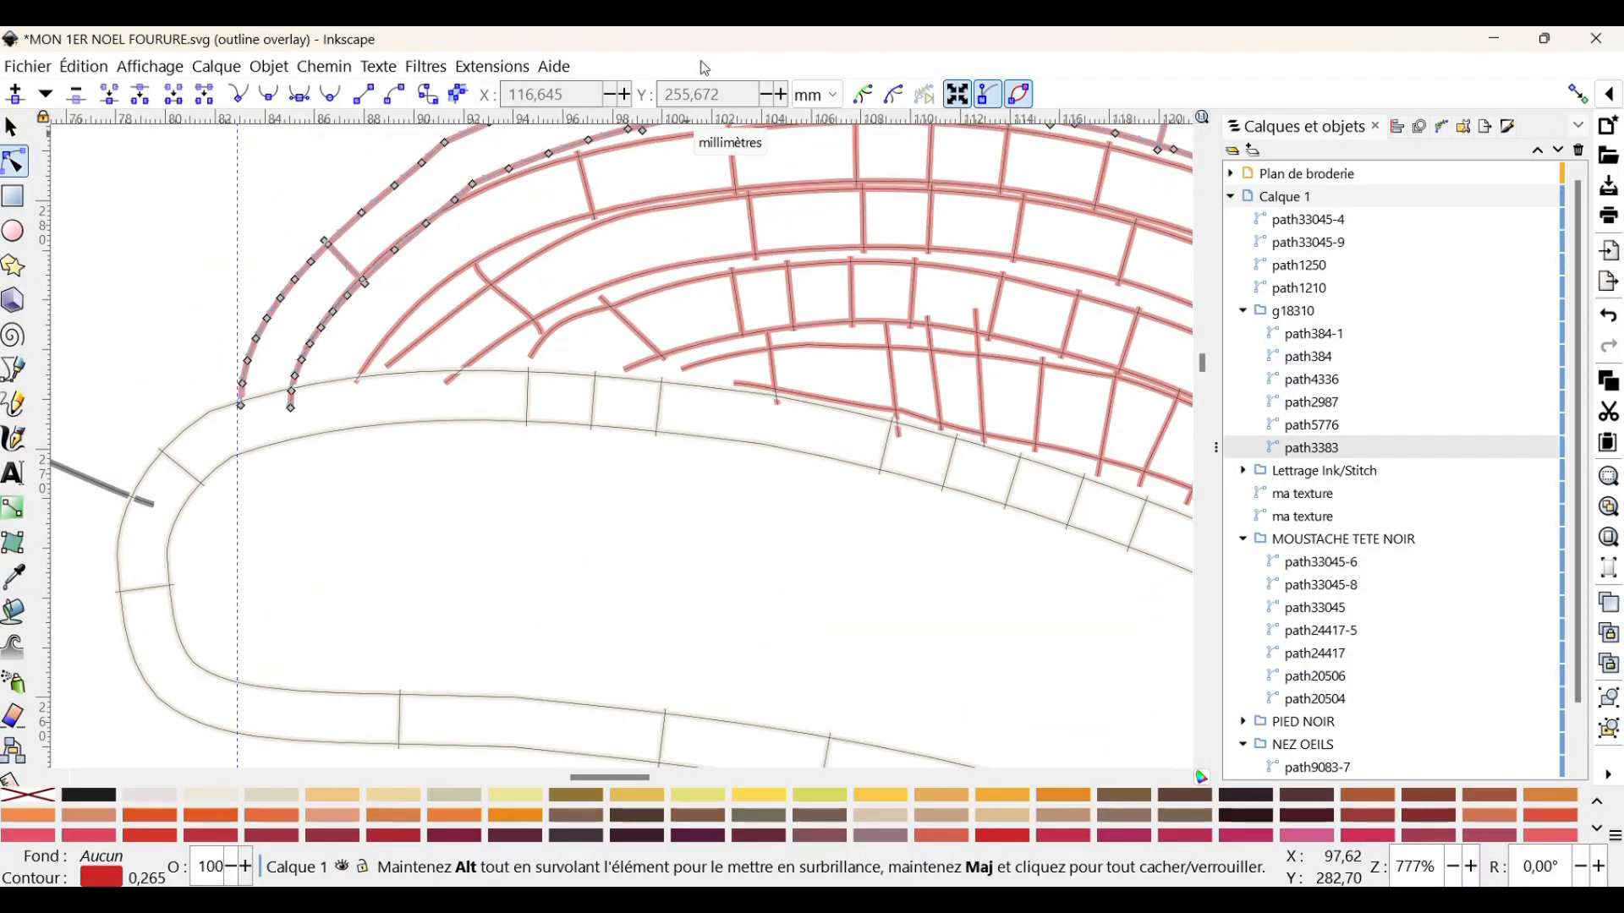
scroll(681, 296, "down", 5)
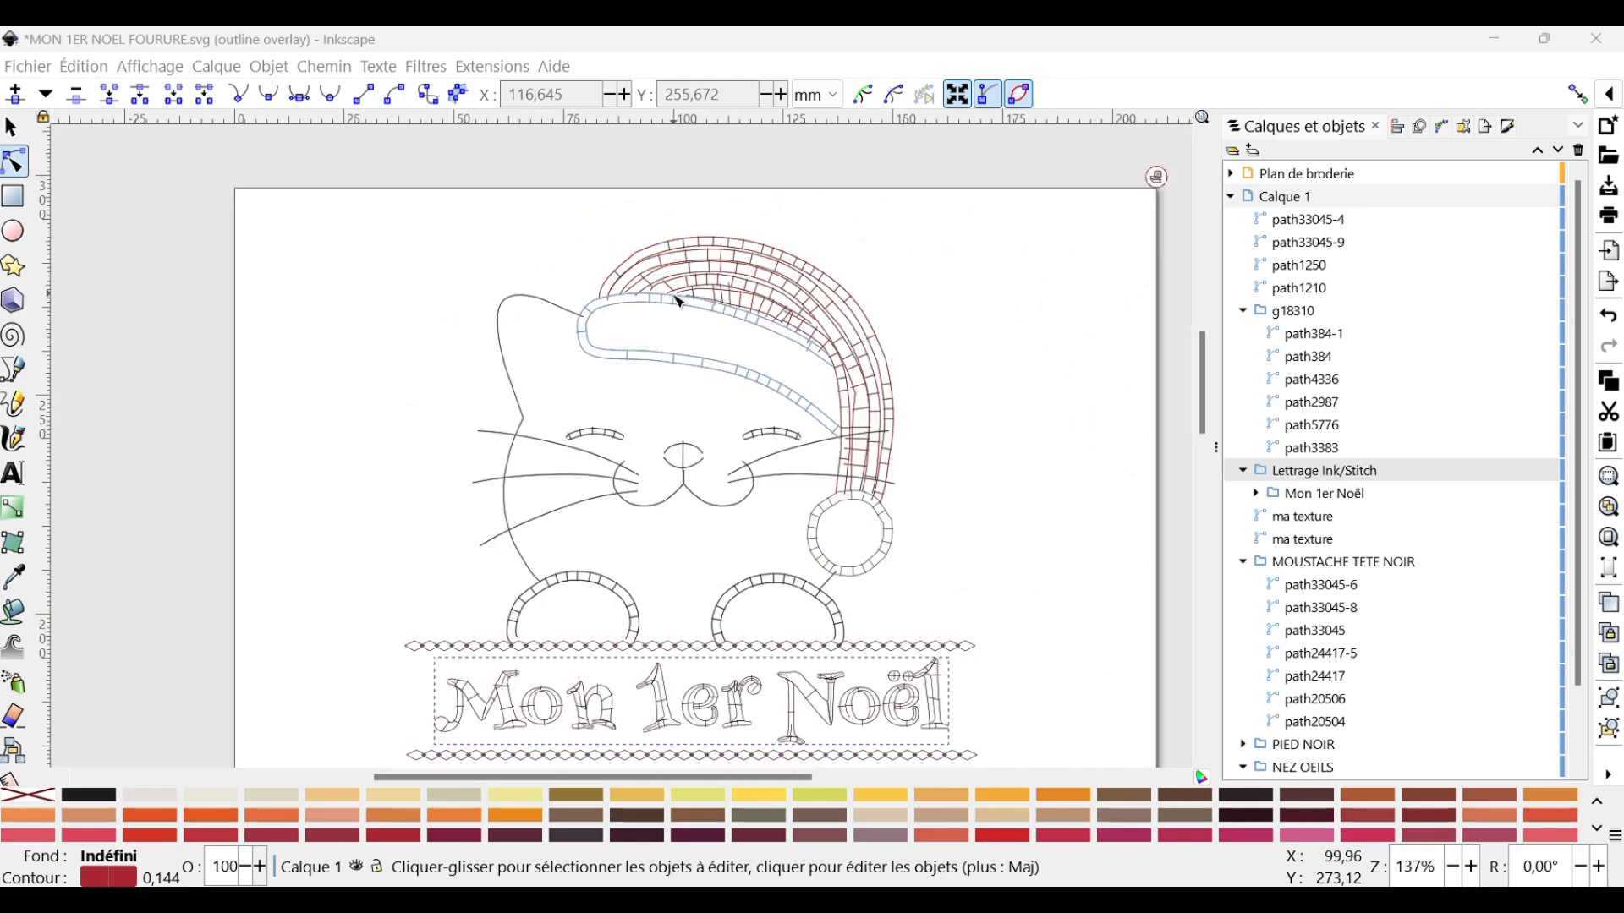
left_click(979, 707)
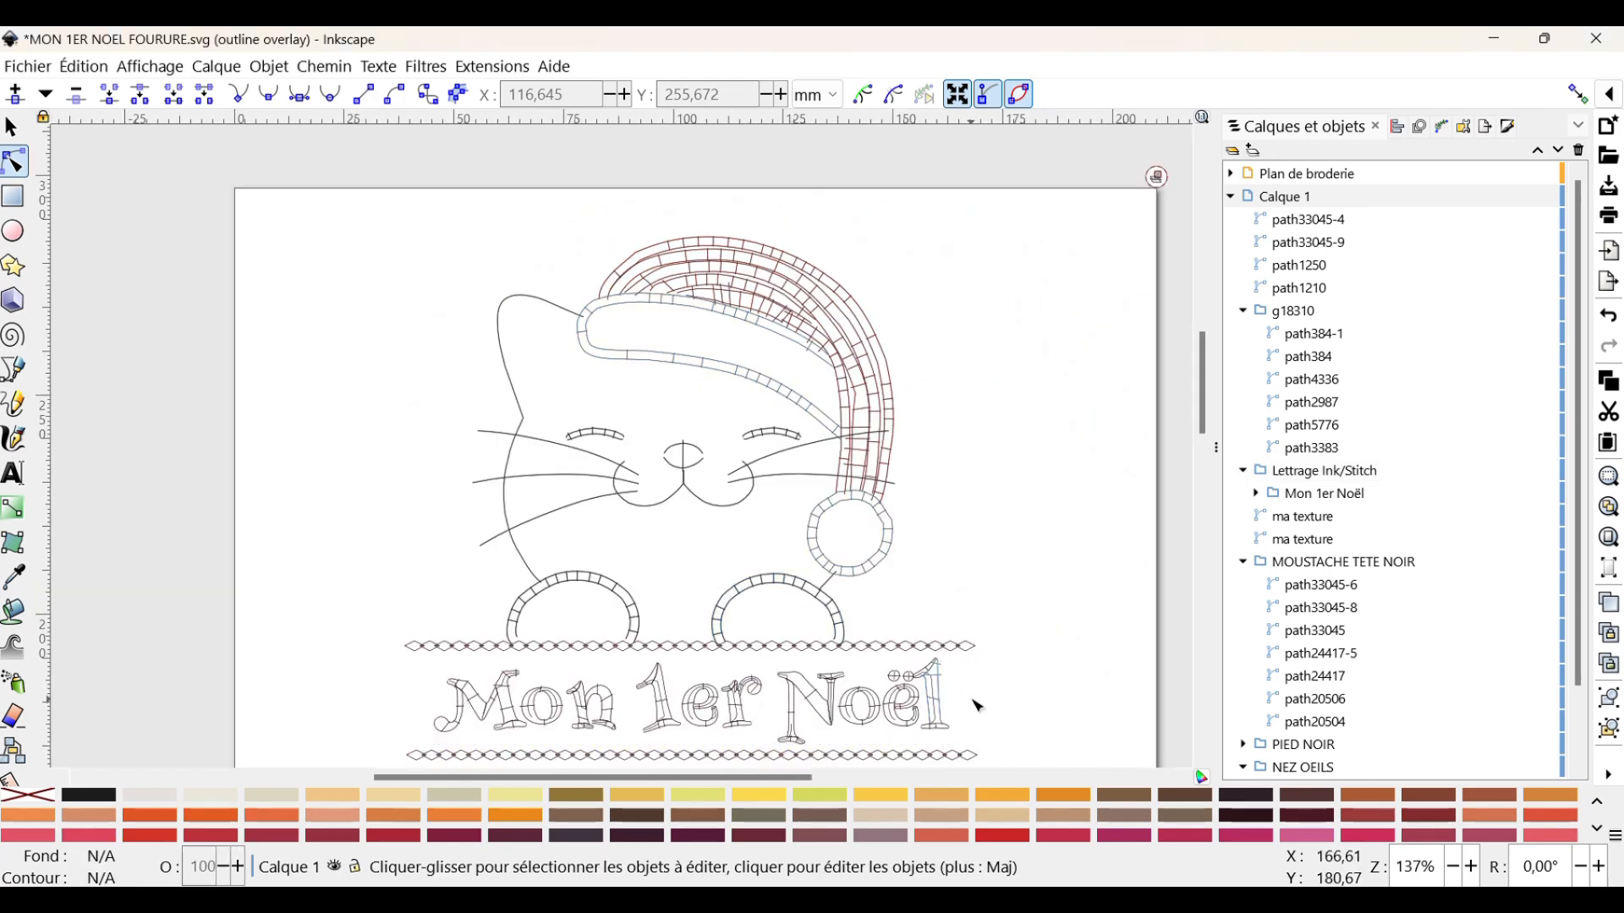
left_click(949, 707)
left_click(1074, 716)
left_click_drag(1045, 730, 347, 655)
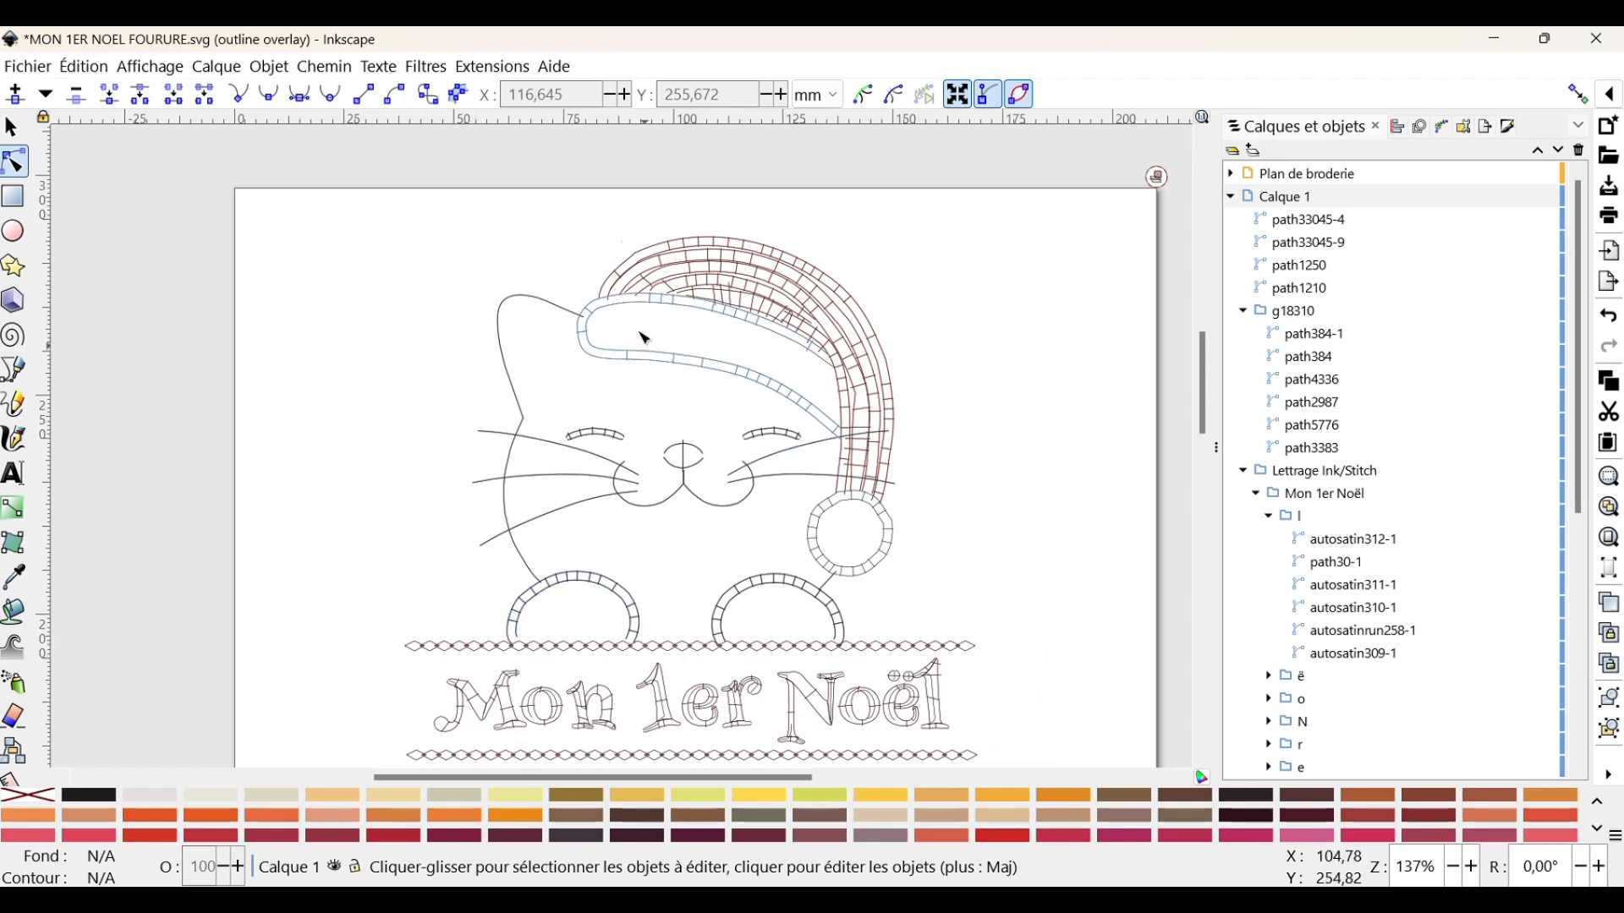
Browse the available embroidery fonts in the Ink/Stitch lettering tool and close it without adding text.
left_click(519, 70)
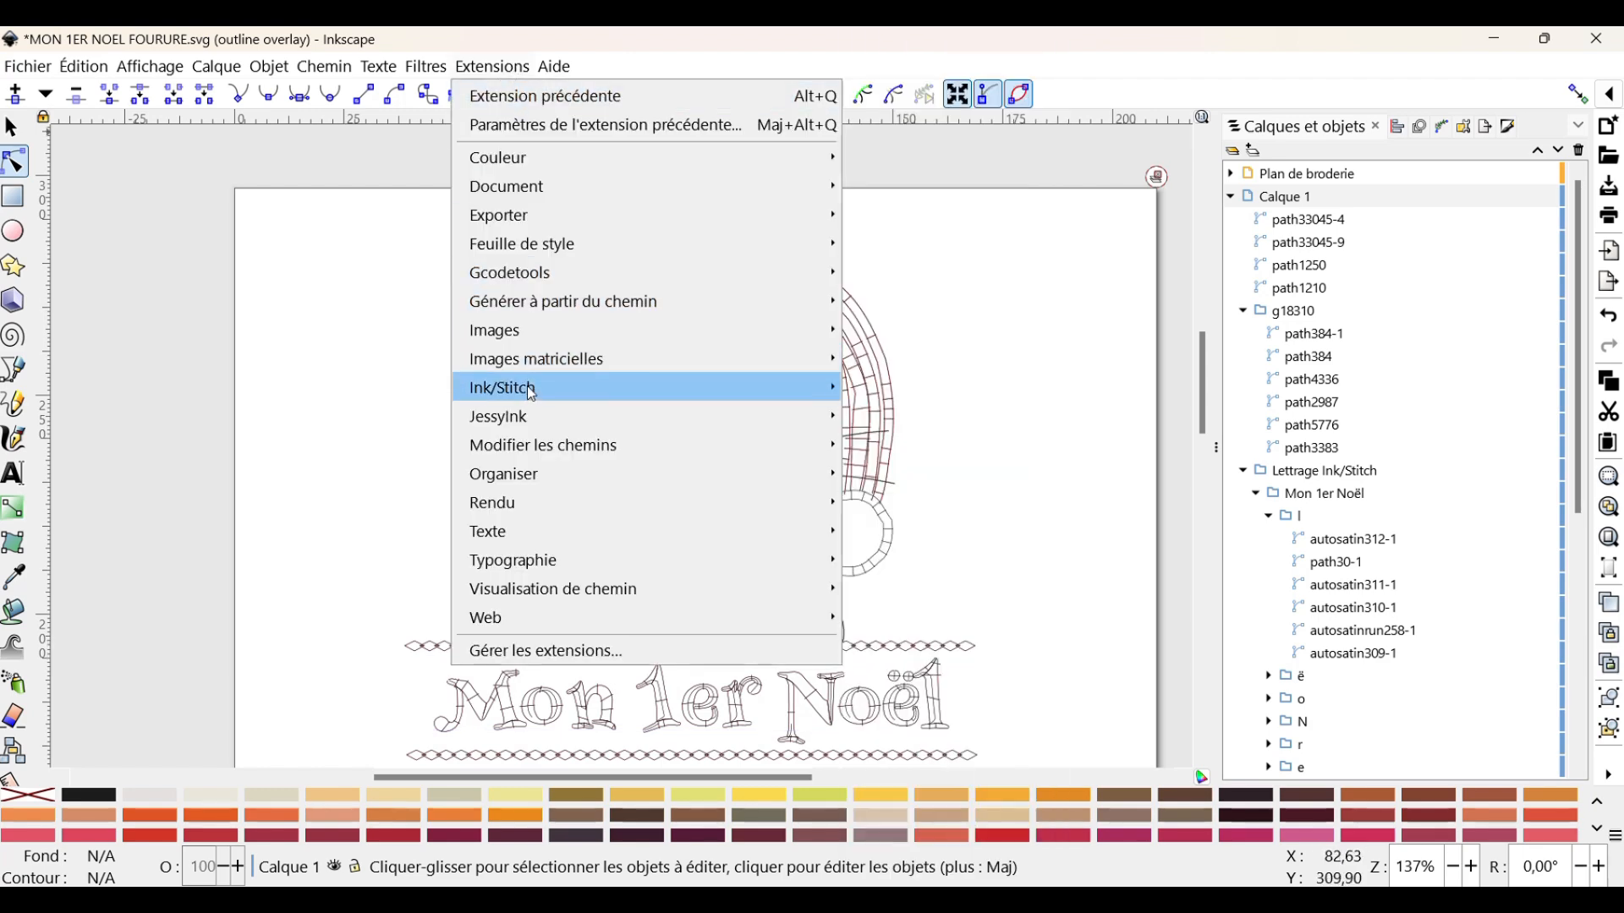
mouse_move(528, 394)
left_click(915, 539)
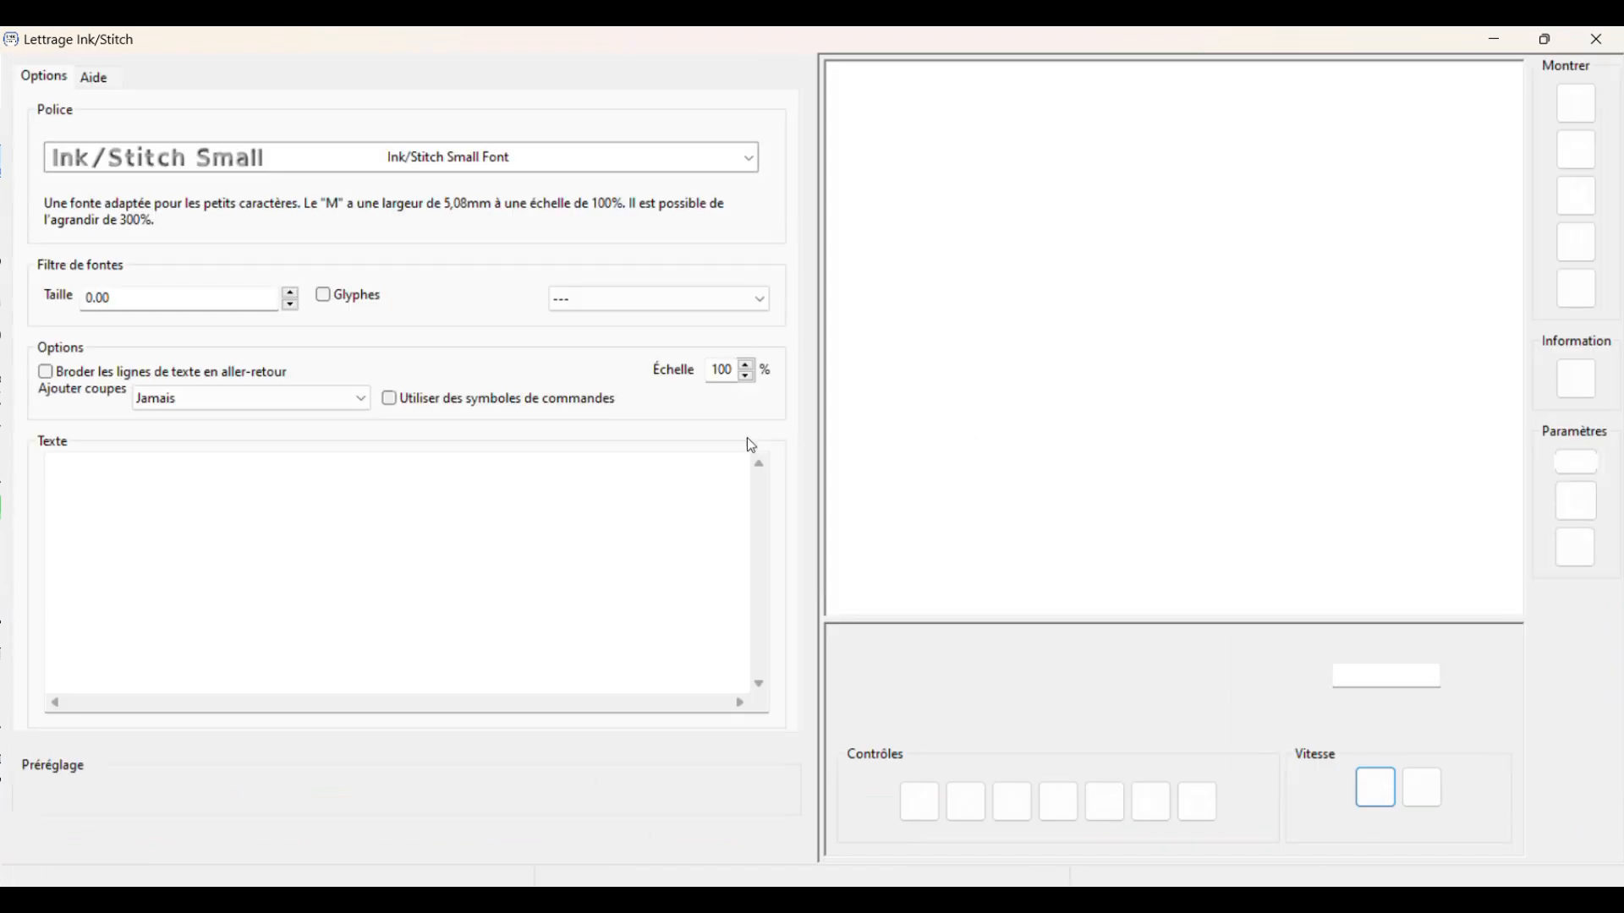
left_click(318, 172)
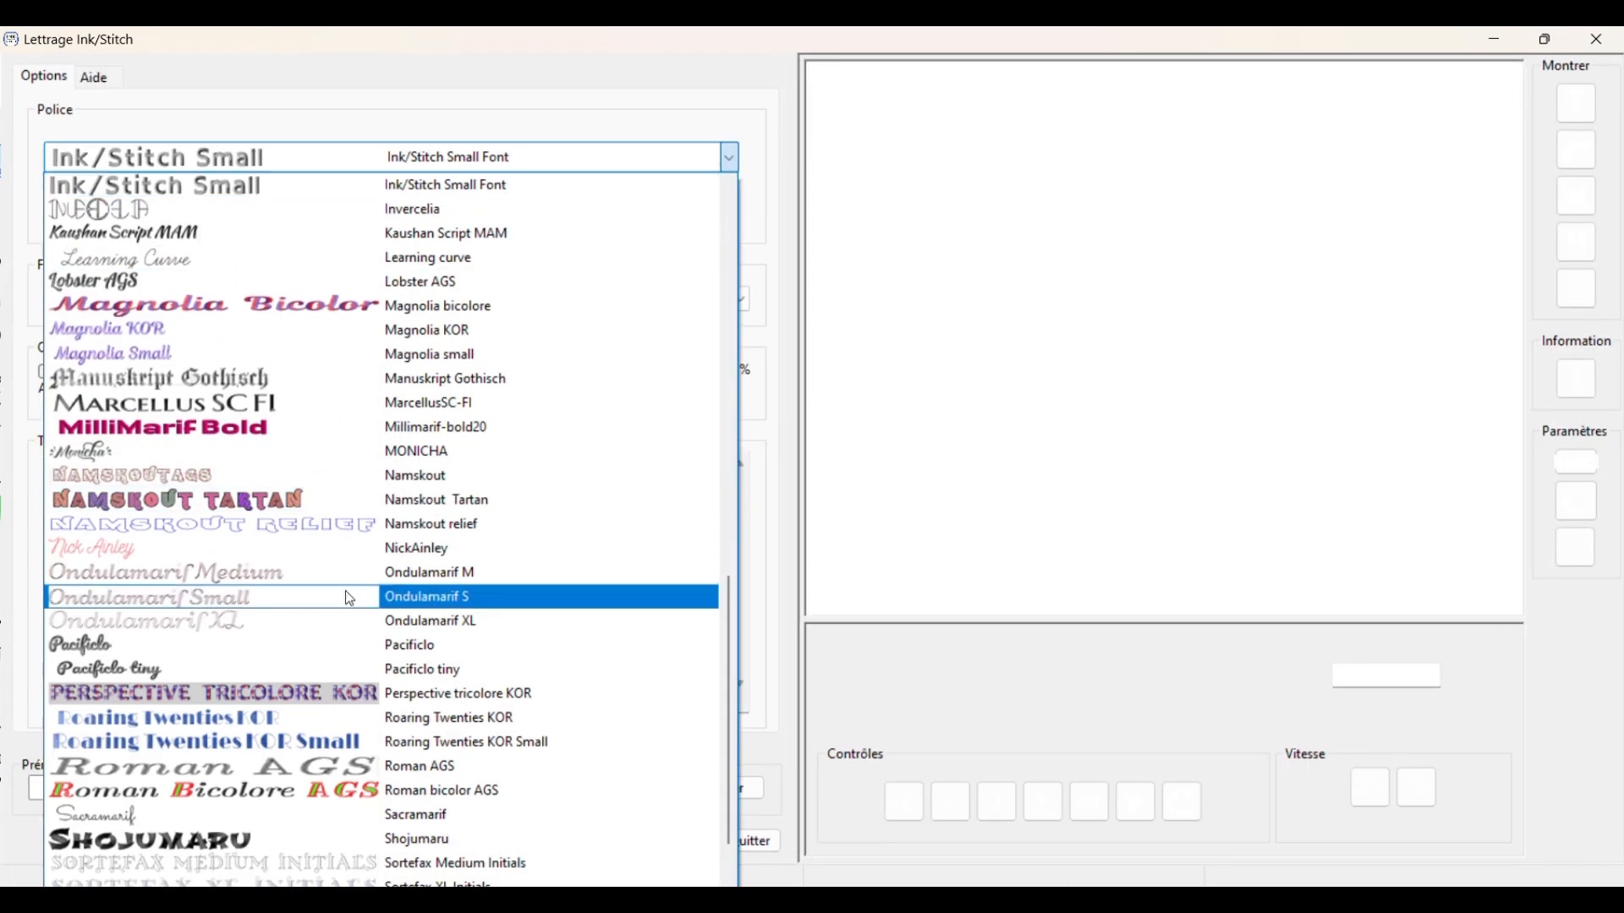
scroll(336, 693, "down", 1)
scroll(335, 693, "up", 16)
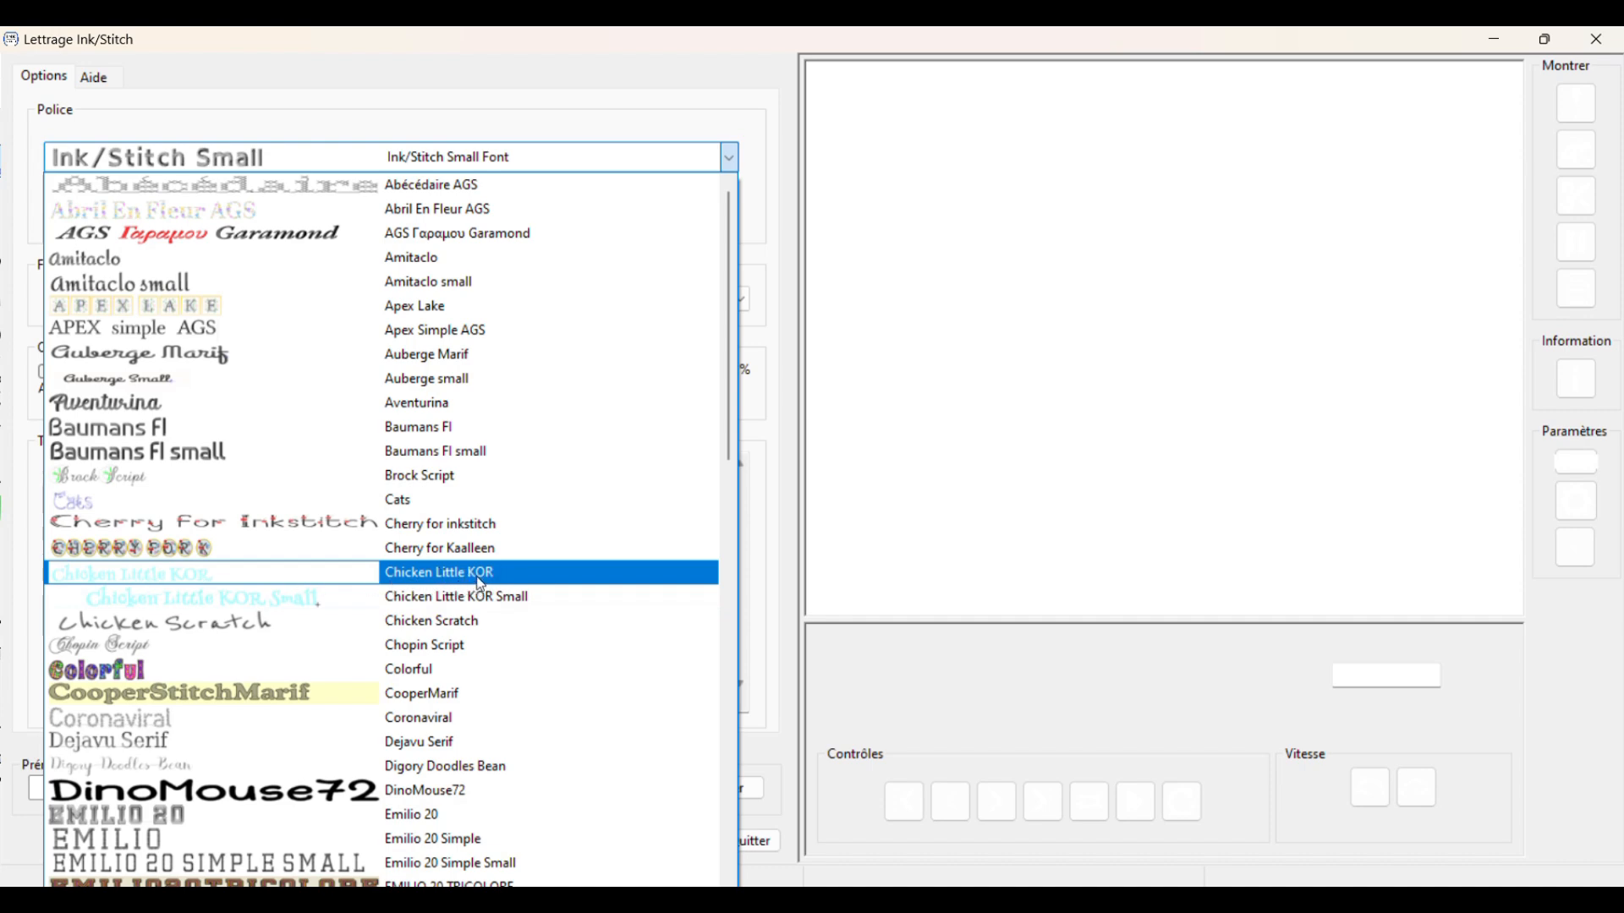
left_click(510, 51)
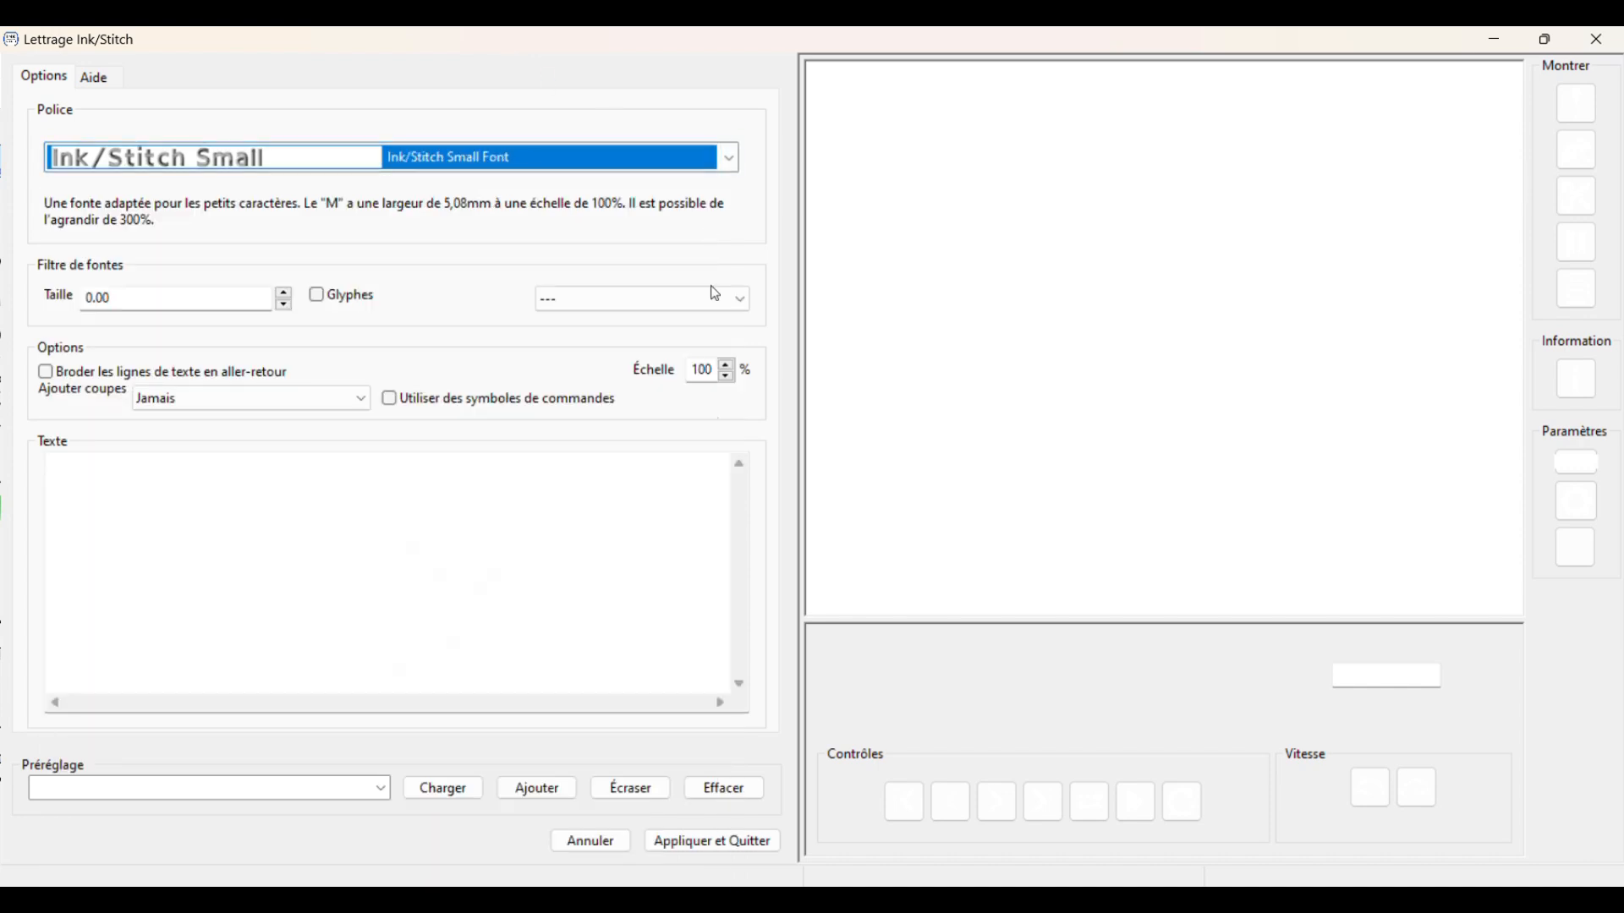
left_click(584, 842)
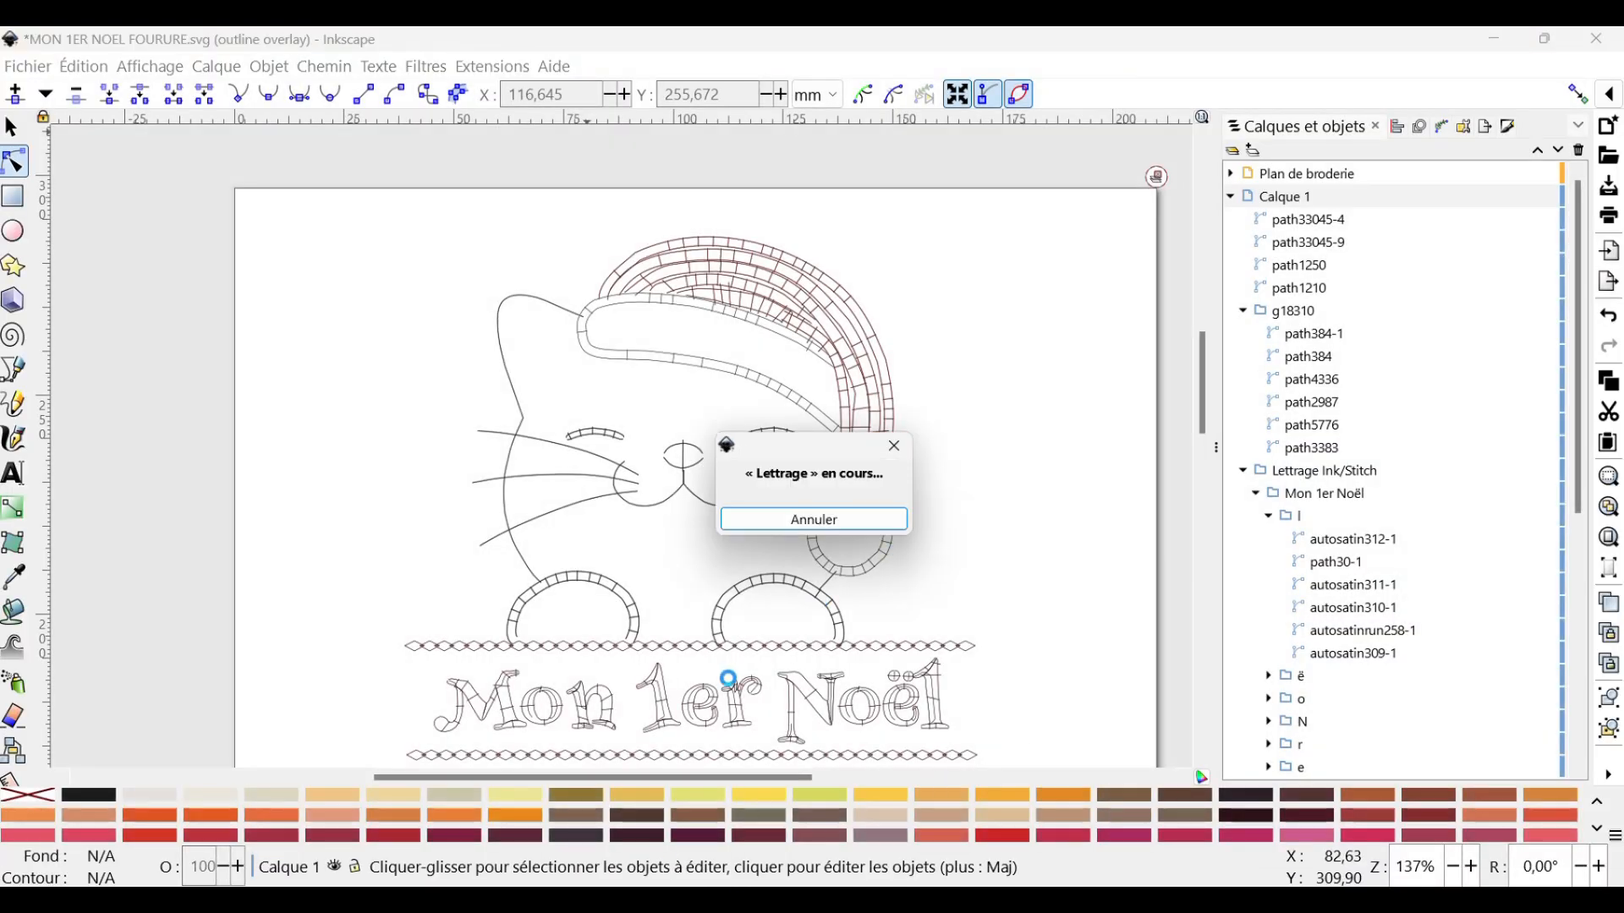
left_click(355, 689)
left_click_drag(413, 668, 1000, 751)
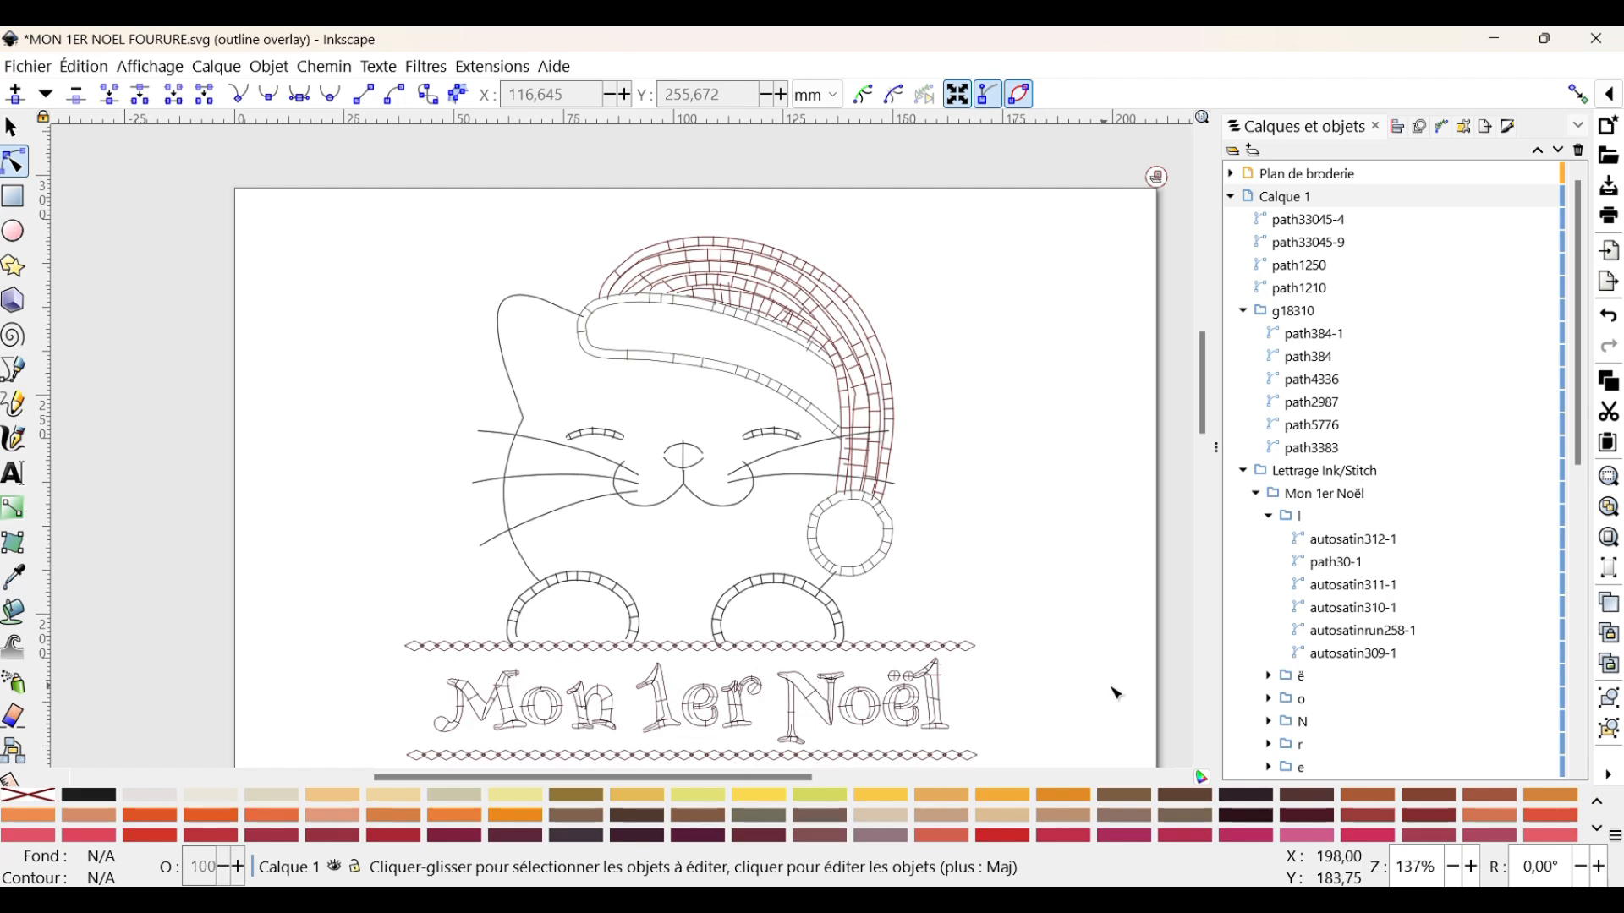
scroll(1080, 676, "down", 2)
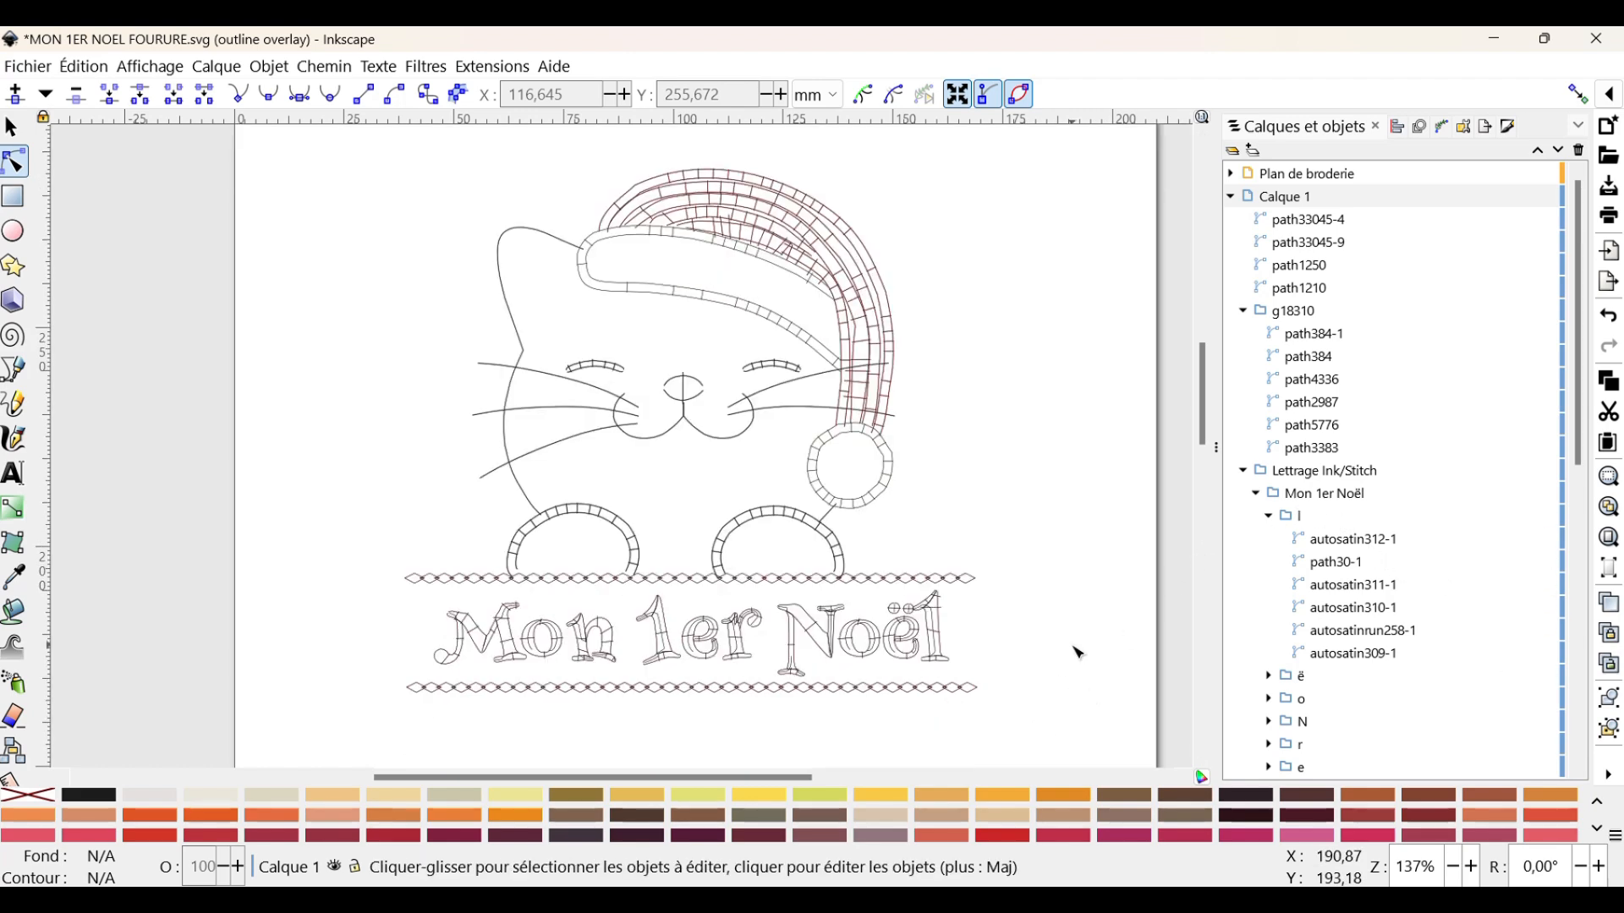
scroll(1074, 655, "up", 2)
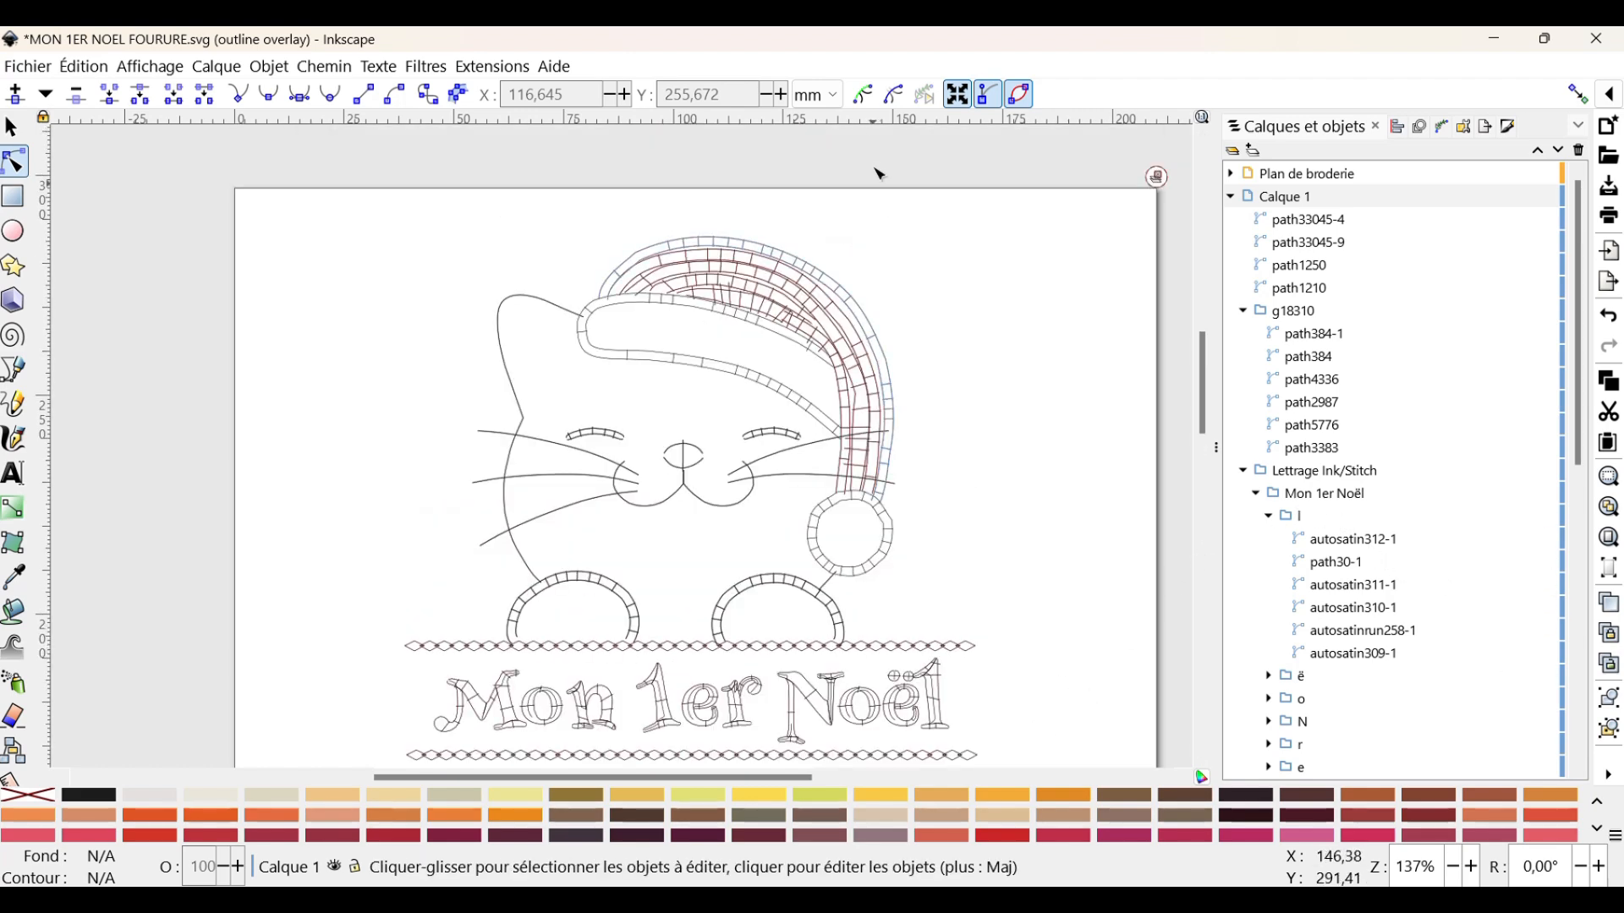
Save the design document under its existing name.
left_click(30, 67)
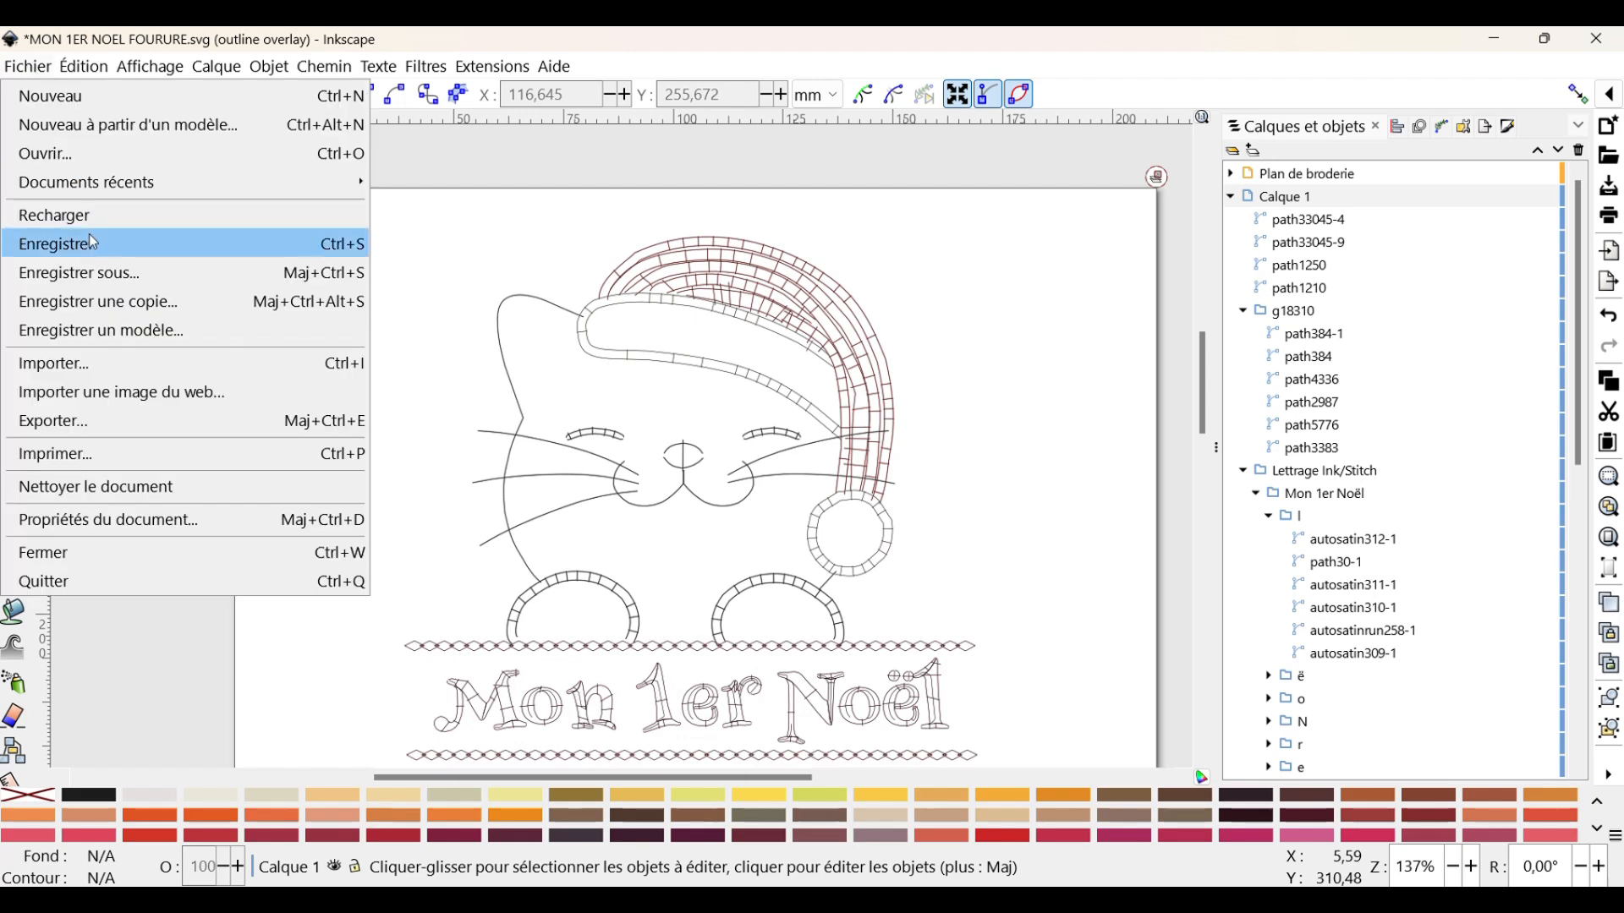
left_click(88, 246)
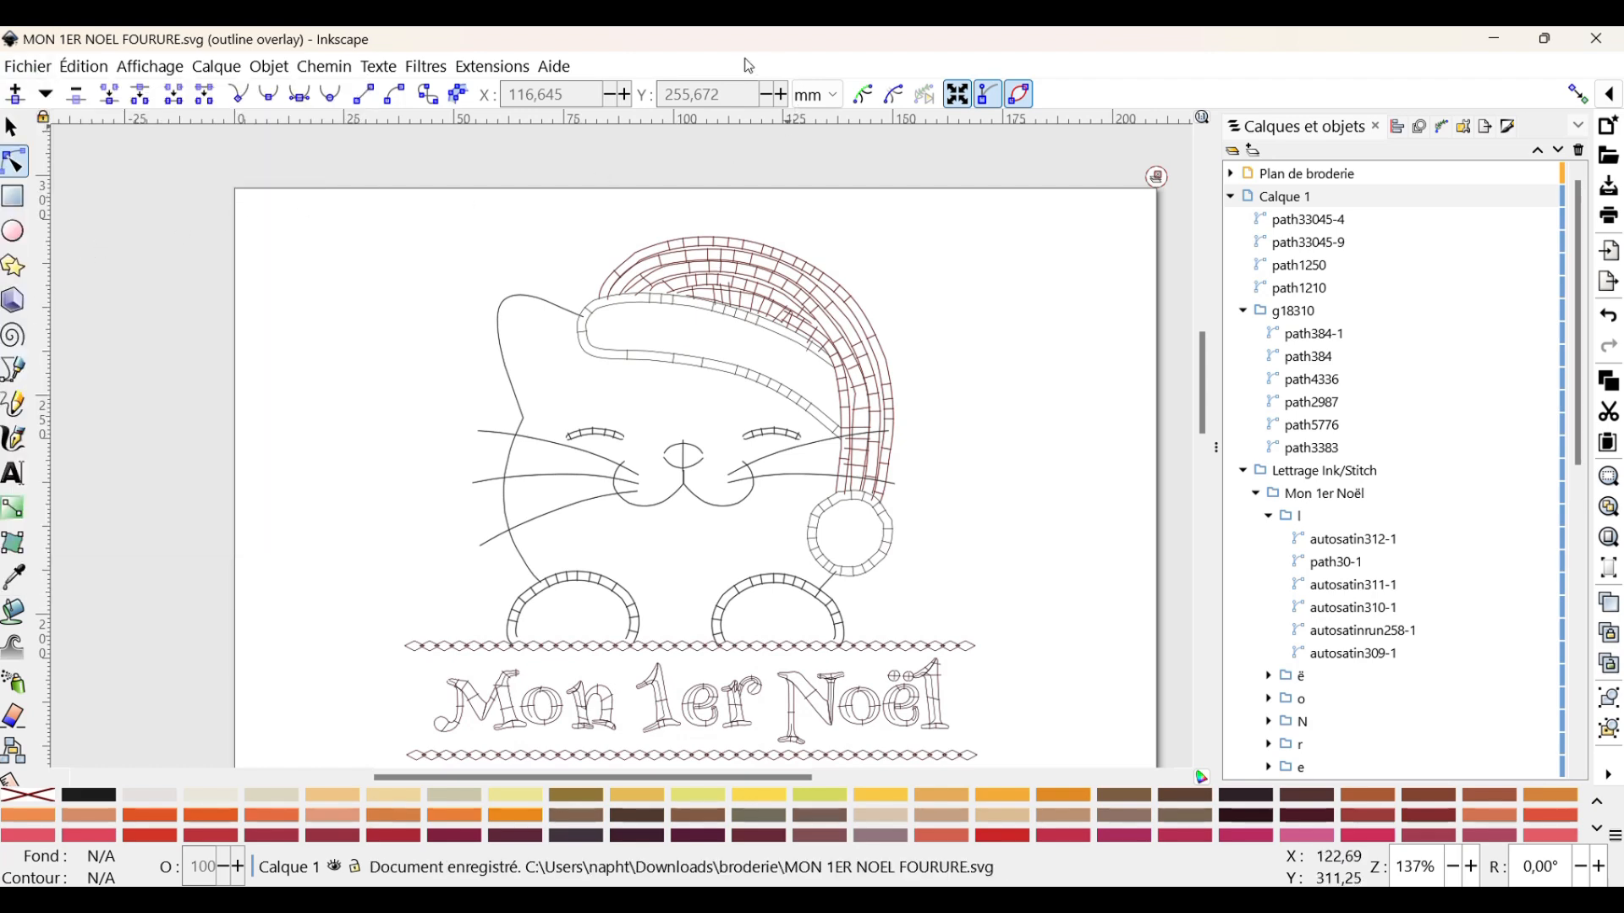